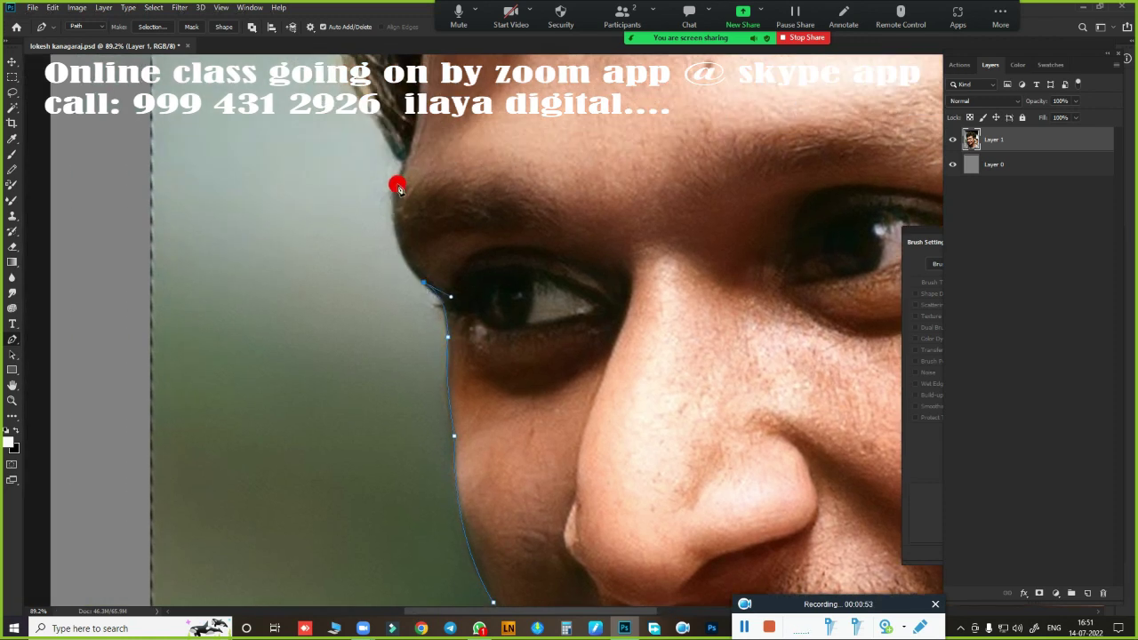
# - Feather the traced person selection by 10 px and copy it onto a new Layer 2
pyautogui.scroll(-5, 397, 194)
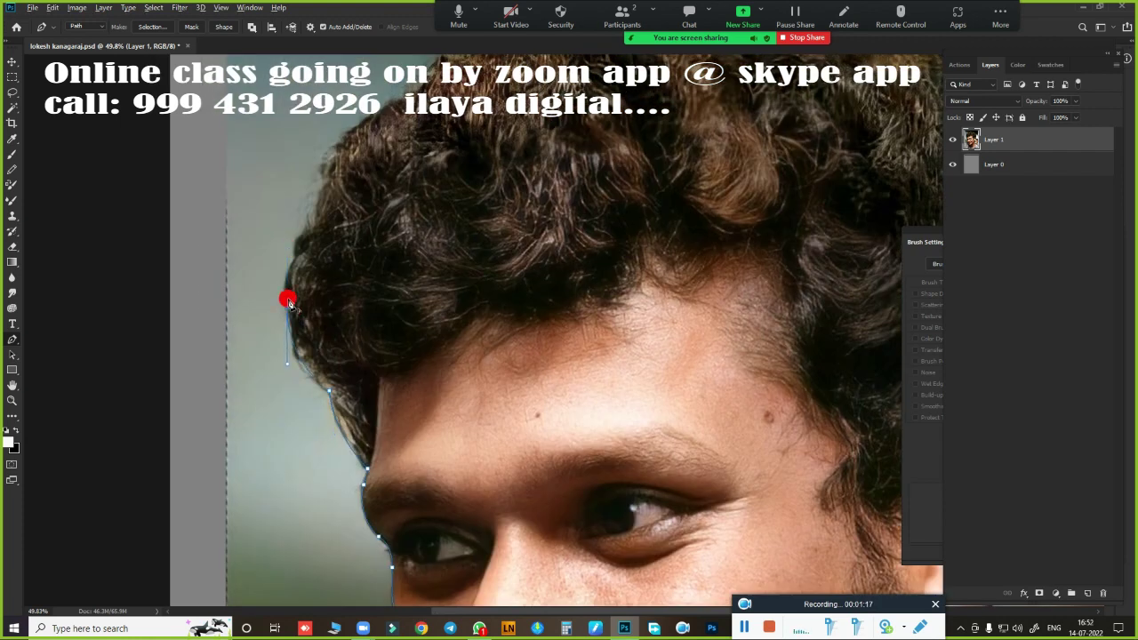
pyautogui.moveTo(358, 169); pyautogui.dragTo(281, 338)
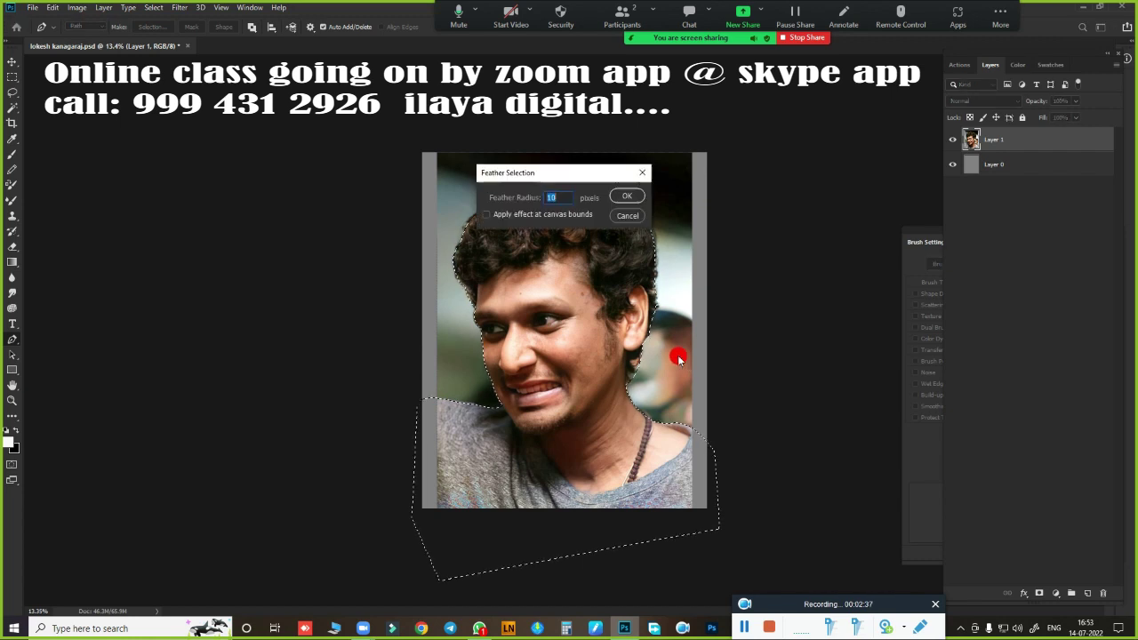
pyautogui.moveTo(592, 173); pyautogui.dragTo(708, 126)
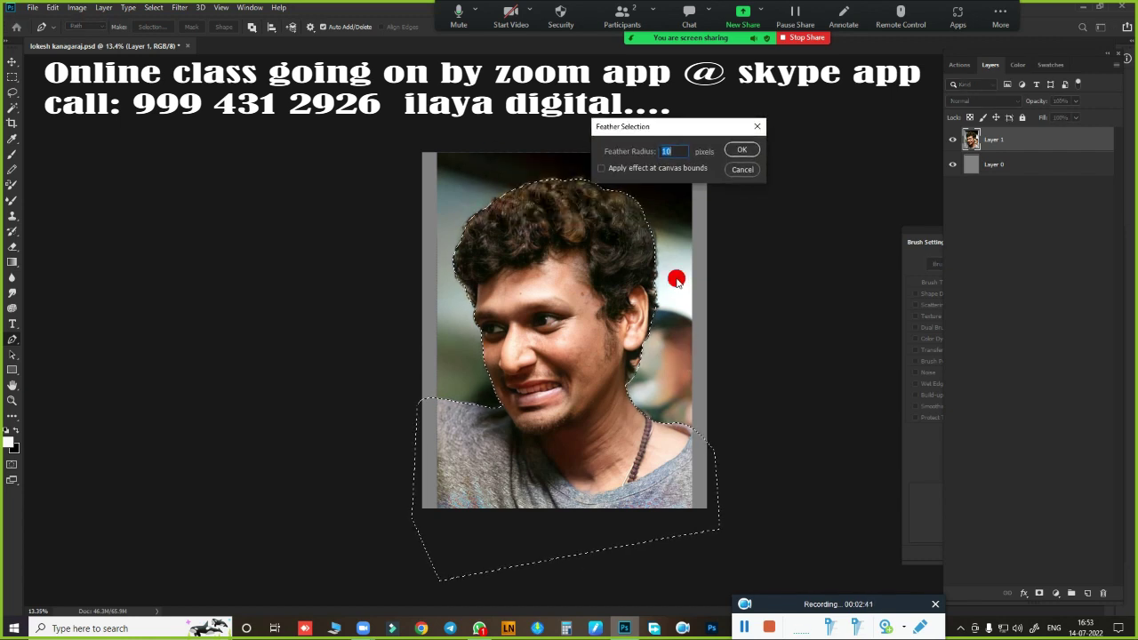
pyautogui.click(743, 151)
pyautogui.hotkey('ctrl', 'j')
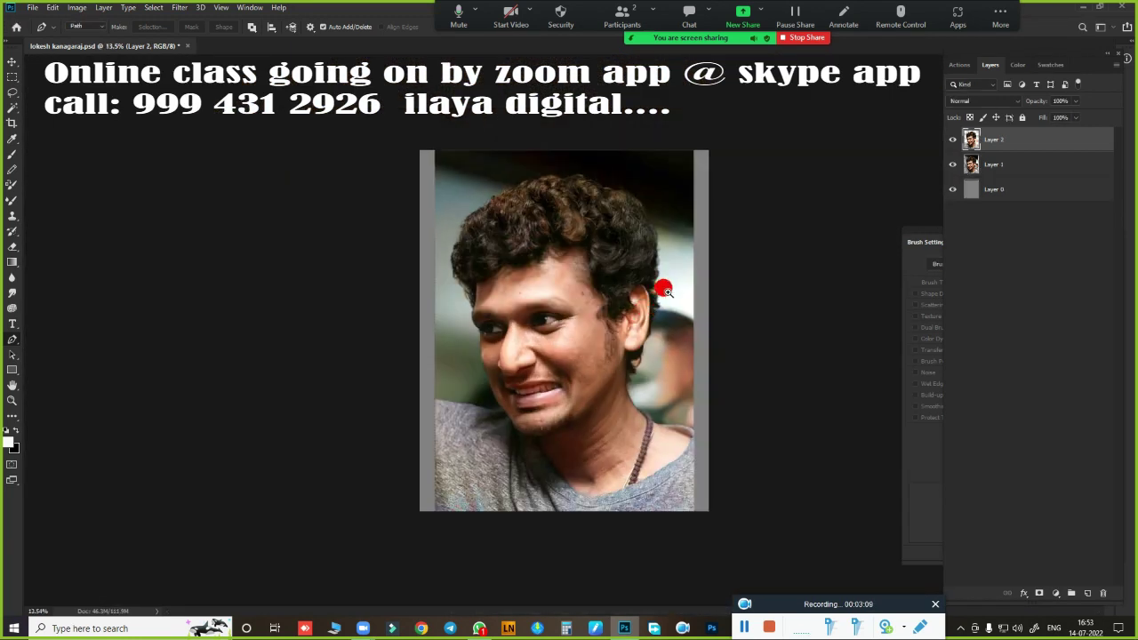
# - Hide the original photo layer and clone shirt texture over the gray shoulder gap
pyautogui.click(989, 171)
pyautogui.click(952, 165)
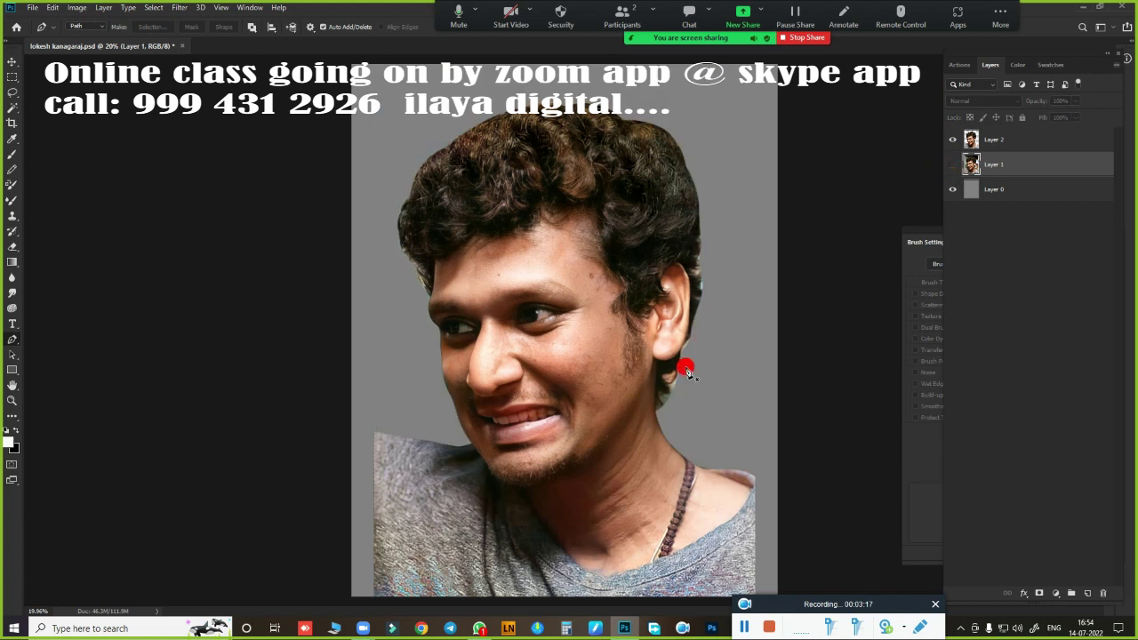
pyautogui.scroll(2, 673, 364)
pyautogui.scroll(2, 668, 322)
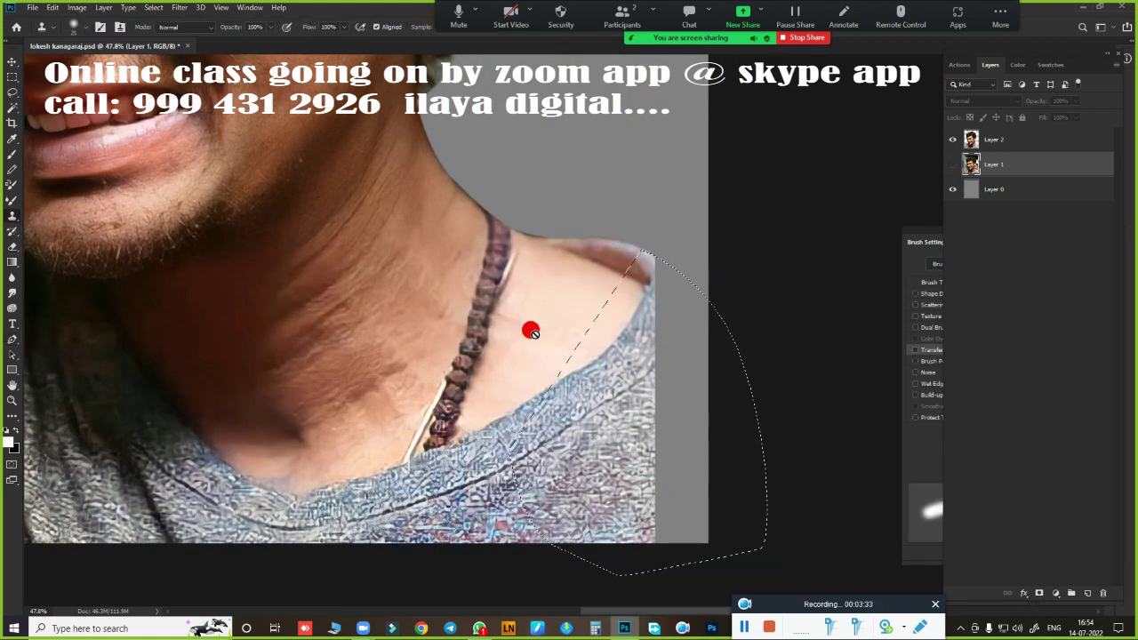
pyautogui.hotkey('alt', ']')
pyautogui.moveTo(589, 432)
pyautogui.mouseDown()
pyautogui.moveTo(695, 517)
pyautogui.moveTo(658, 465)
pyautogui.moveTo(648, 366)
pyautogui.moveTo(691, 223)
pyautogui.mouseUp()
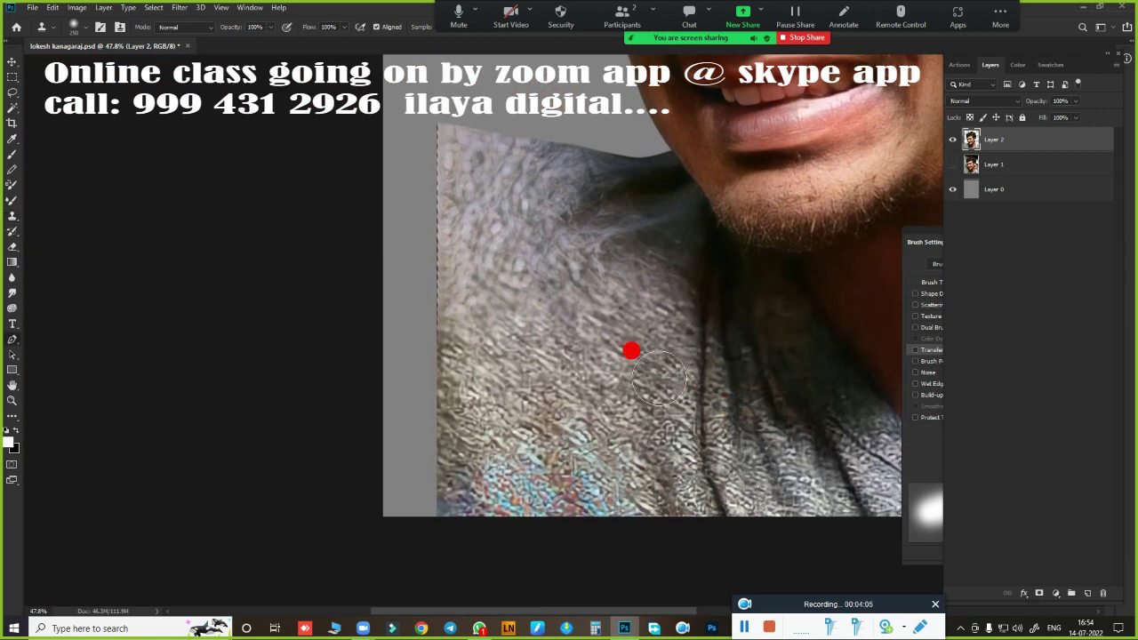
# - Limit cloning with a path selection and clone sweater texture over the left shoulder strip
pyautogui.press('p')
pyautogui.press('Escape')
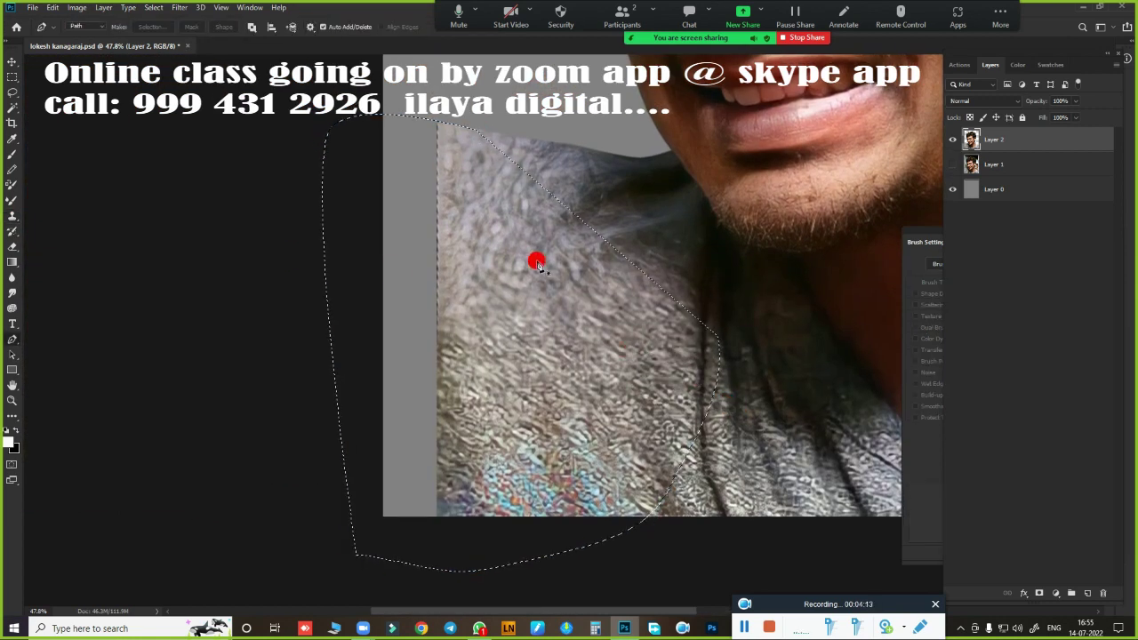
pyautogui.click(13, 216)
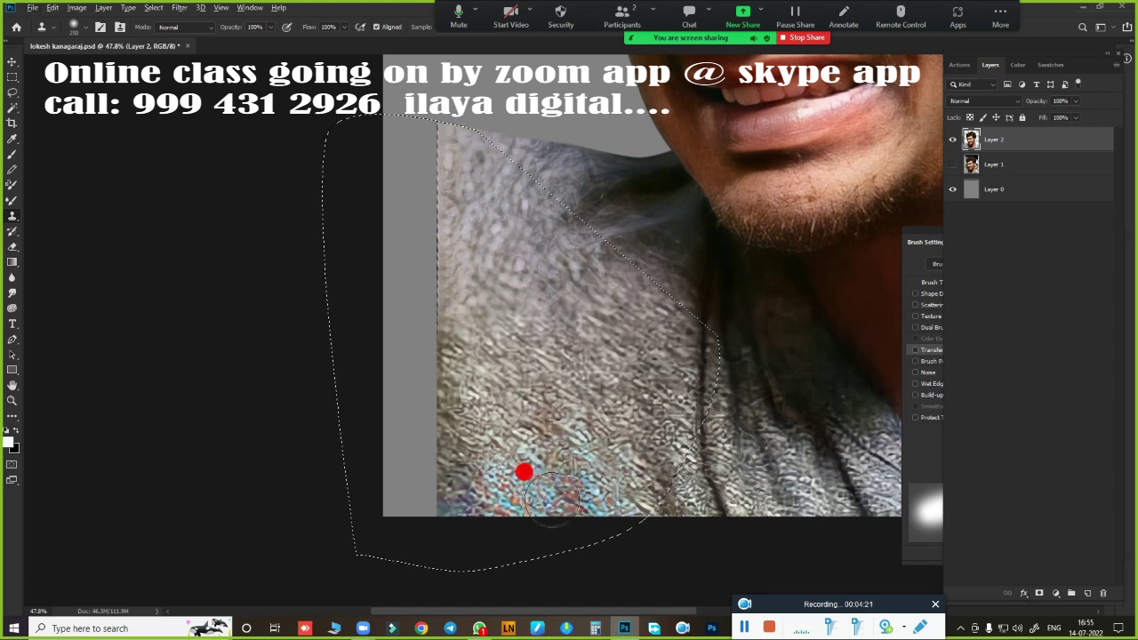
pyautogui.moveTo(409, 414)
pyautogui.mouseDown()
pyautogui.moveTo(381, 233)
pyautogui.moveTo(424, 121)
pyautogui.moveTo(419, 140)
pyautogui.mouseUp()
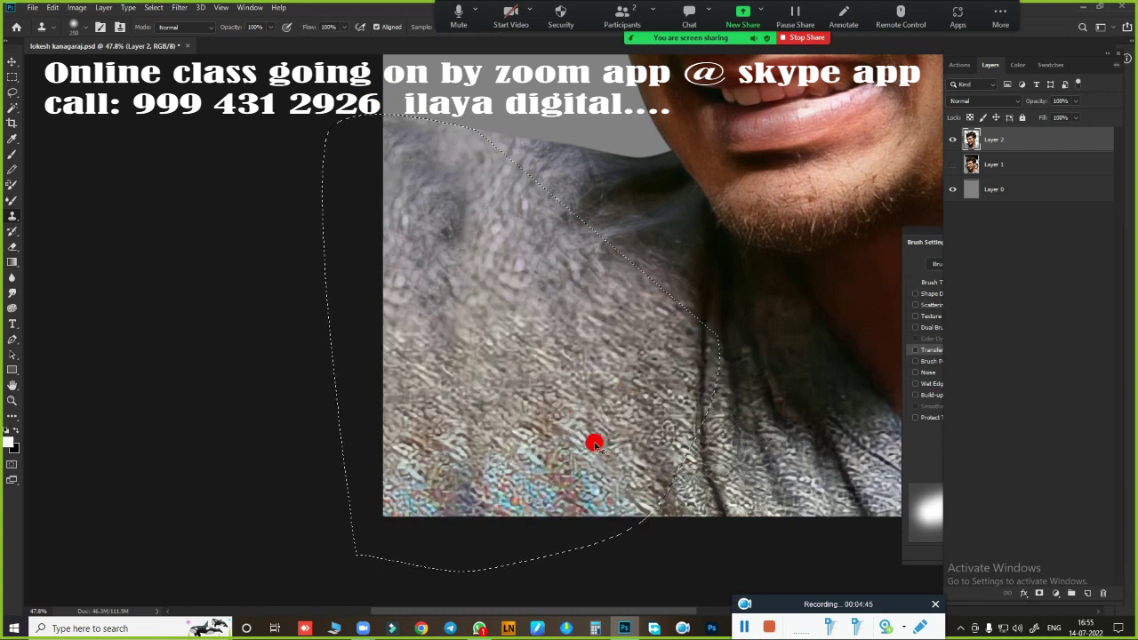
pyautogui.hotkey('ctrl', '0')
pyautogui.scroll(2, 691, 373)
# - Close a pen path around the left shoulder, load it as a selection, then deselect
pyautogui.press('p')
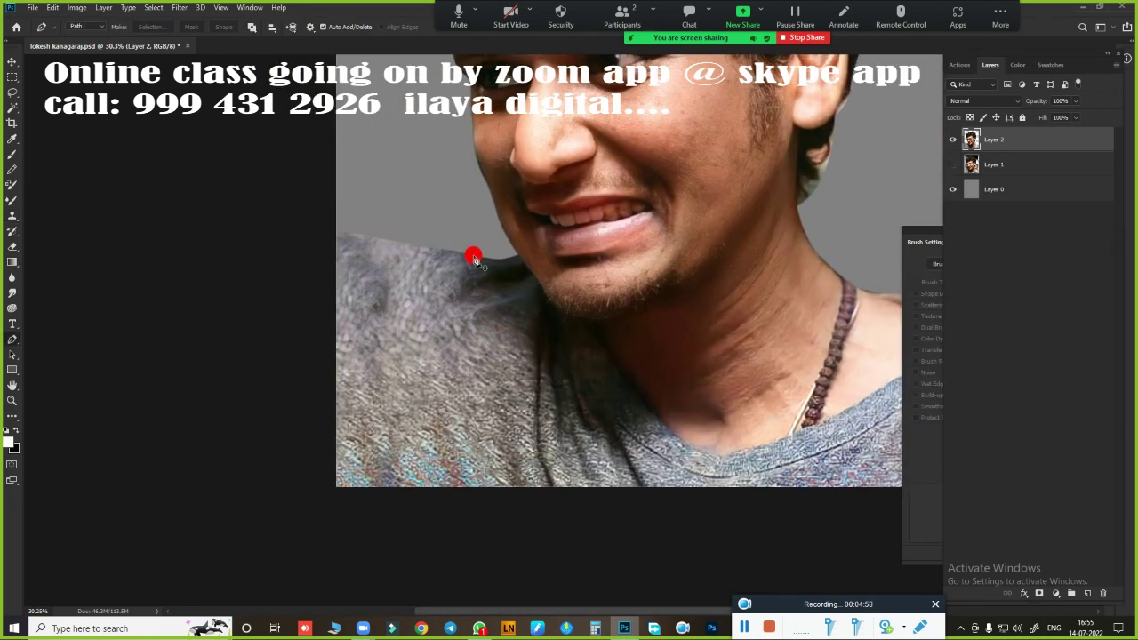
pyautogui.click(271, 363)
pyautogui.hotkey('ctrl', 'Return')
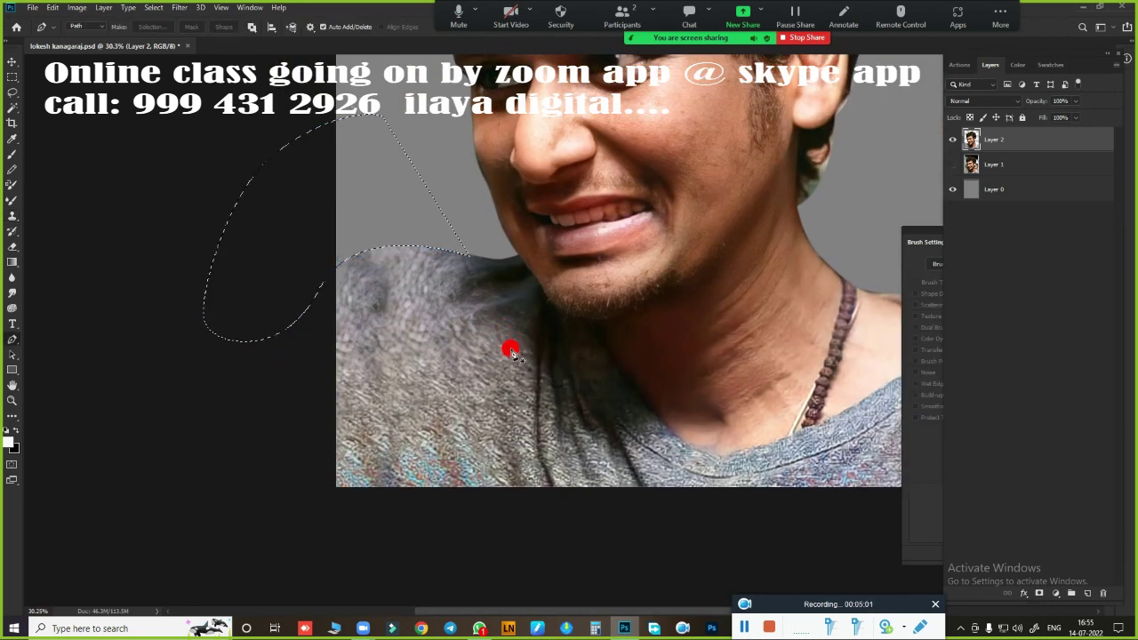
pyautogui.scroll(-5, 508, 345)
pyautogui.scroll(8, 778, 367)
pyautogui.scroll(3, 572, 239)
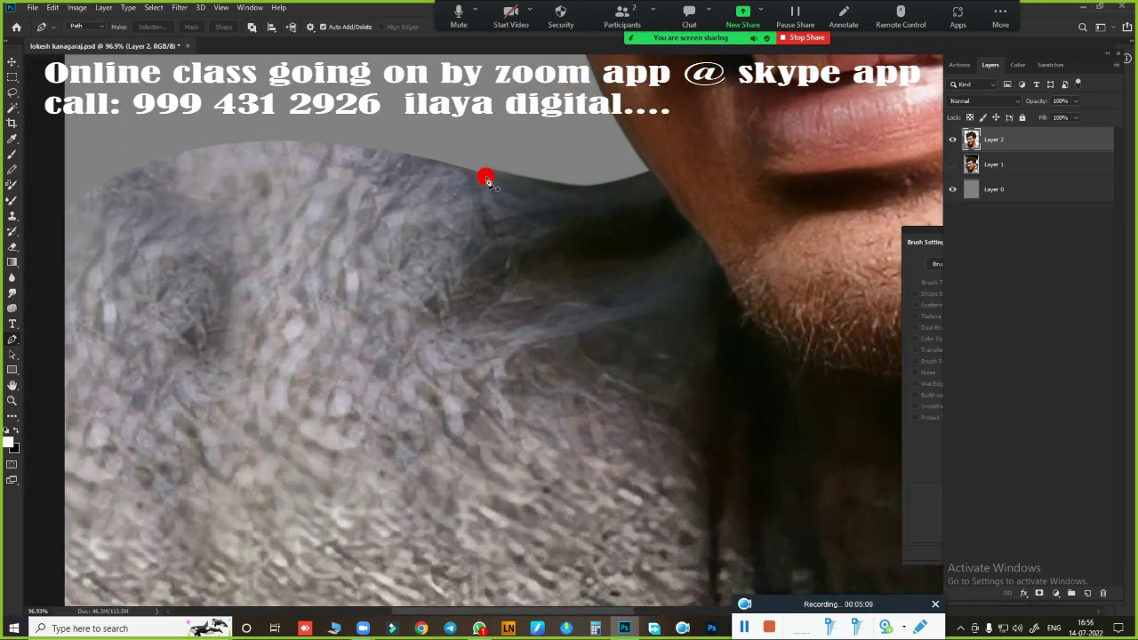
pyautogui.hotkey('ctrl', 'd')
pyautogui.scroll(-5, 546, 213)
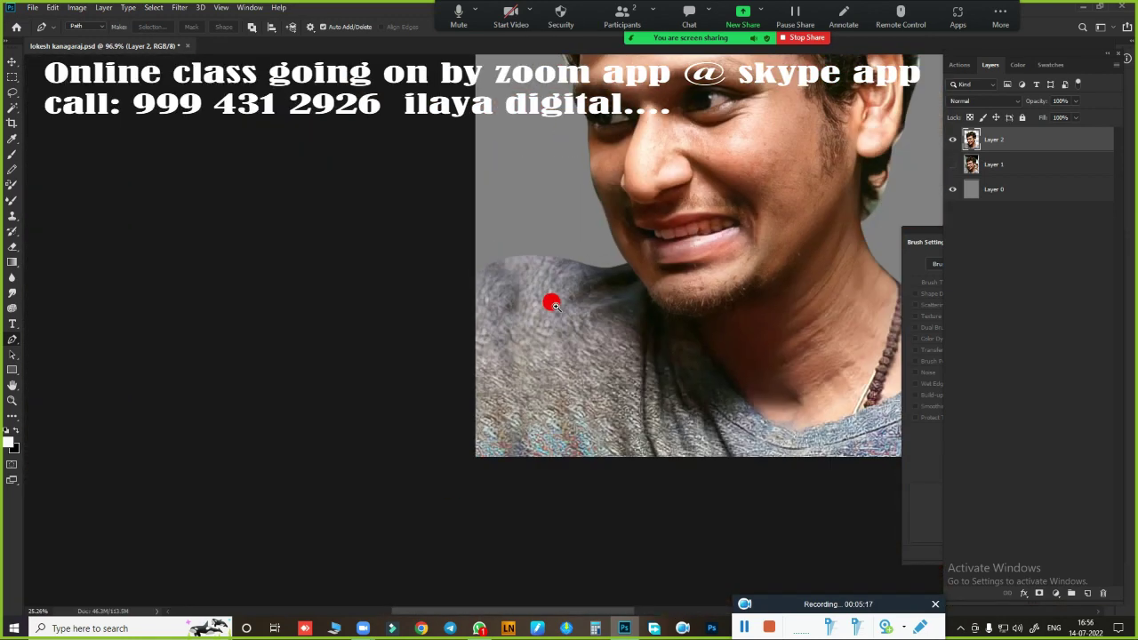
pyautogui.scroll(2, 548, 300)
pyautogui.scroll(2, 578, 401)
pyautogui.press('l')
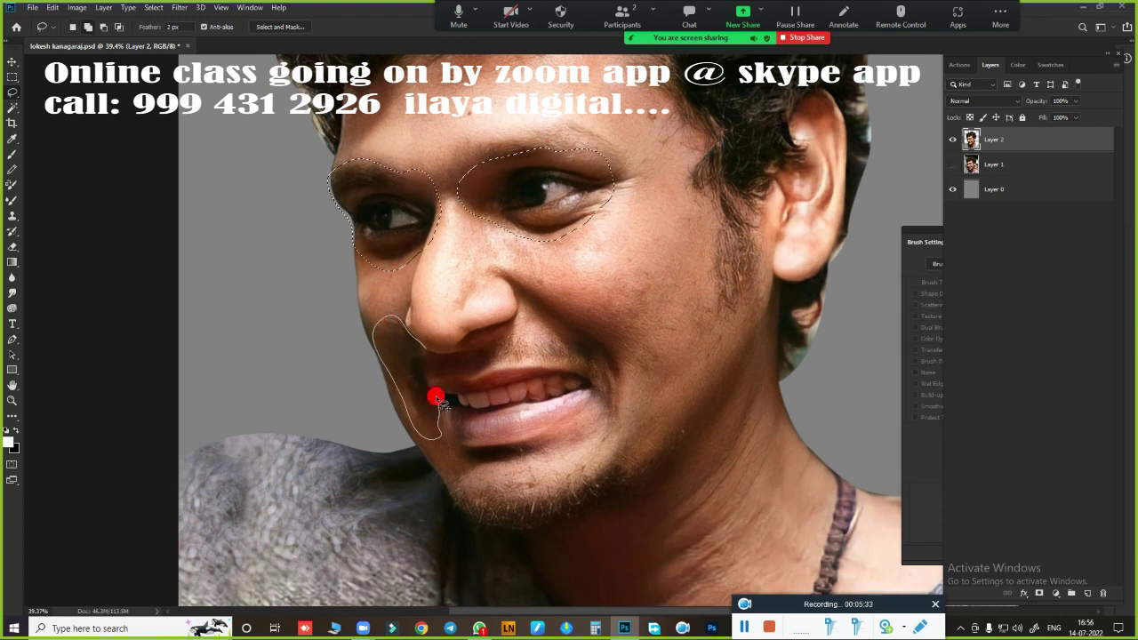
# - Lasso the area beside the mouth plus the right cheek, feather it, and brighten with Levels
pyautogui.moveTo(435, 395); pyautogui.dragTo(494, 351)
pyautogui.moveTo(513, 286); pyautogui.dragTo(537, 338)
pyautogui.hotkey('shift', 'F6')
pyautogui.press('Return')
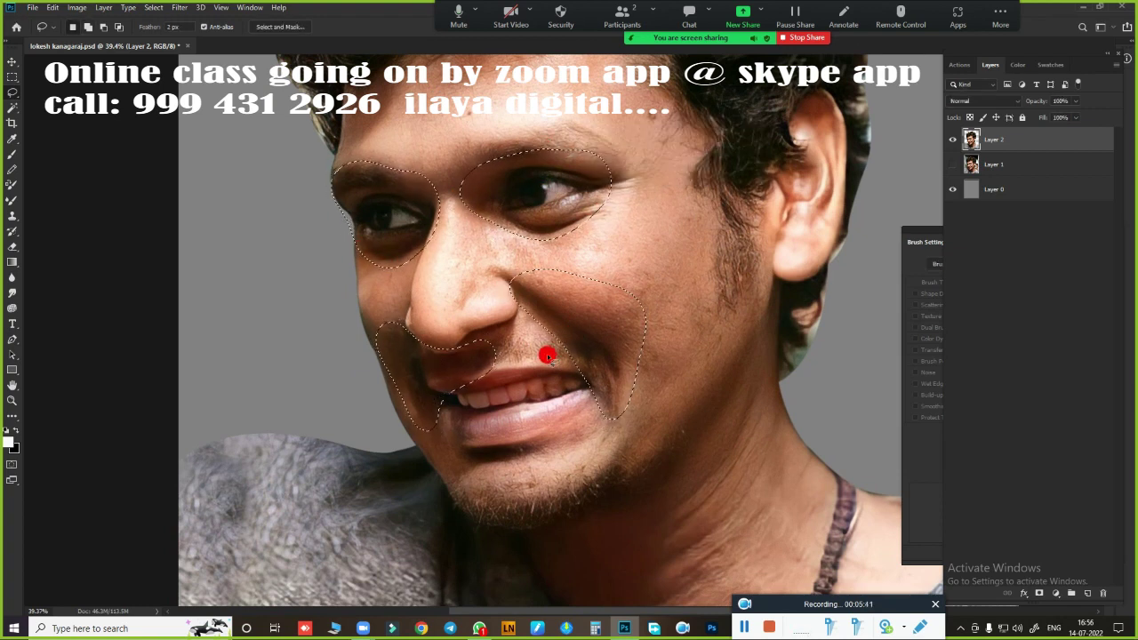
pyautogui.hotkey('ctrl', 'l')
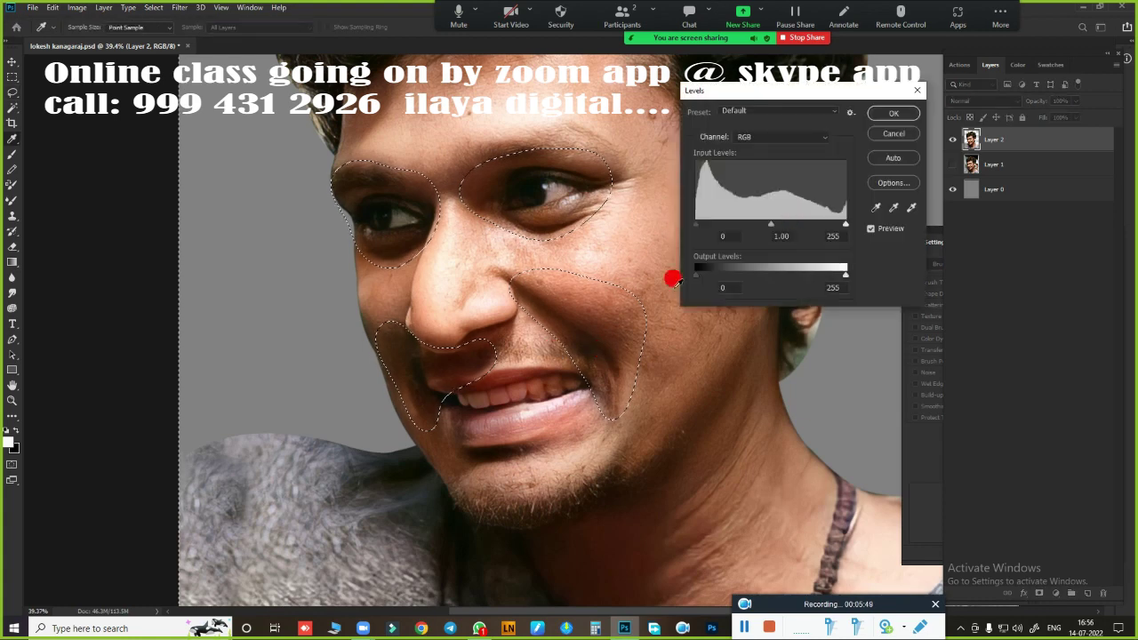
pyautogui.moveTo(845, 224); pyautogui.dragTo(827, 229)
pyautogui.press('Return')
# - Feather the selection by 50 px and apply a milder Levels brightening
pyautogui.hotkey('shift', 'F6')
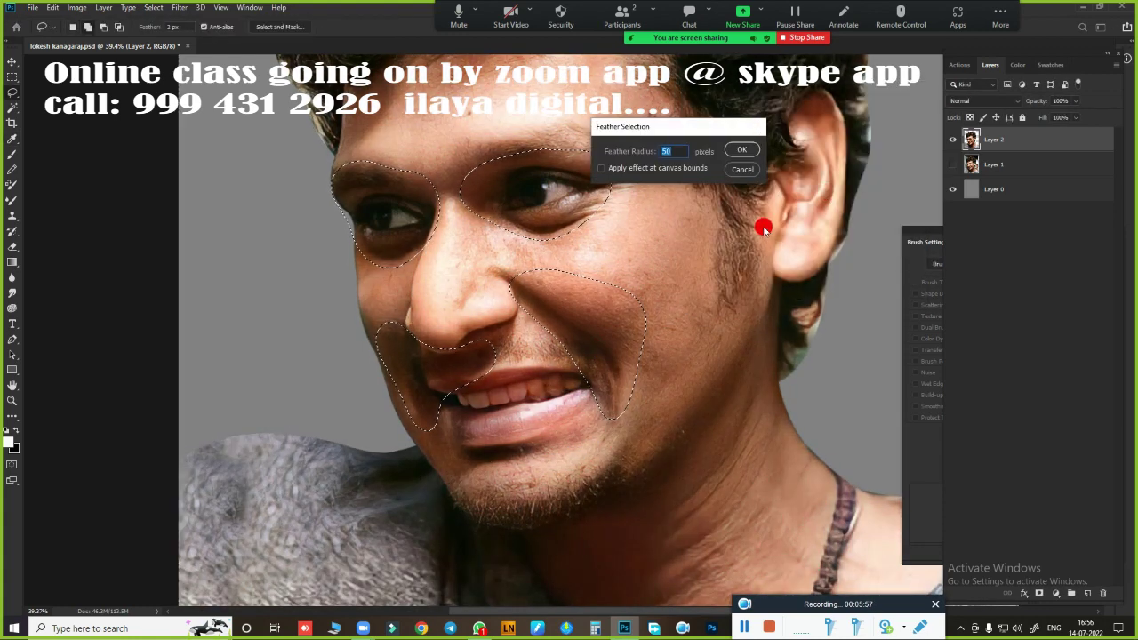
pyautogui.press('Return')
pyautogui.hotkey('ctrl', 'l')
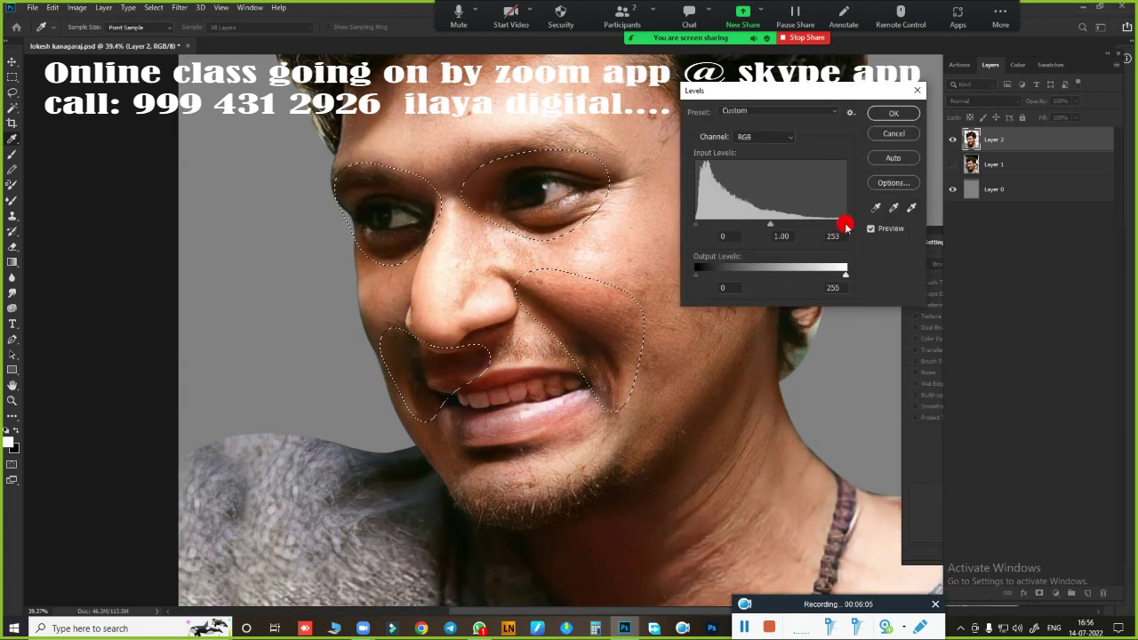
pyautogui.moveTo(845, 224)
pyautogui.mouseDown()
pyautogui.moveTo(773, 238)
pyautogui.moveTo(810, 233)
pyautogui.mouseUp()
pyautogui.click(893, 113)
# - Warm and brighten the selection with a Curves adjustment on the Blue channel
pyautogui.hotkey('ctrl', 'm')
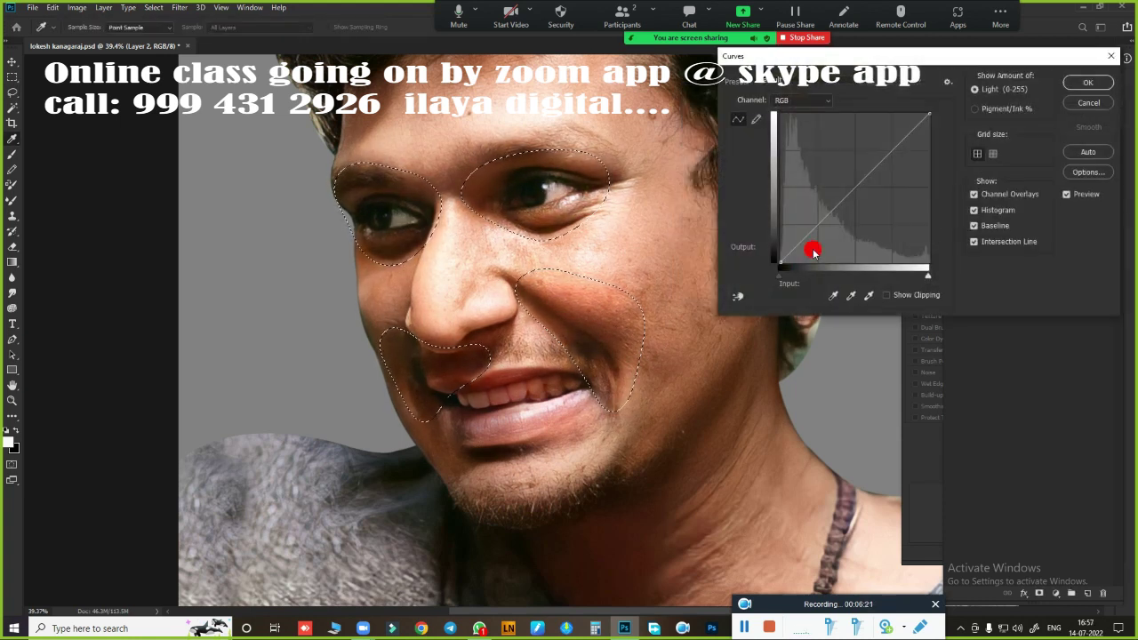
pyautogui.moveTo(929, 268); pyautogui.dragTo(916, 278)
pyautogui.click(800, 99)
pyautogui.click(792, 147)
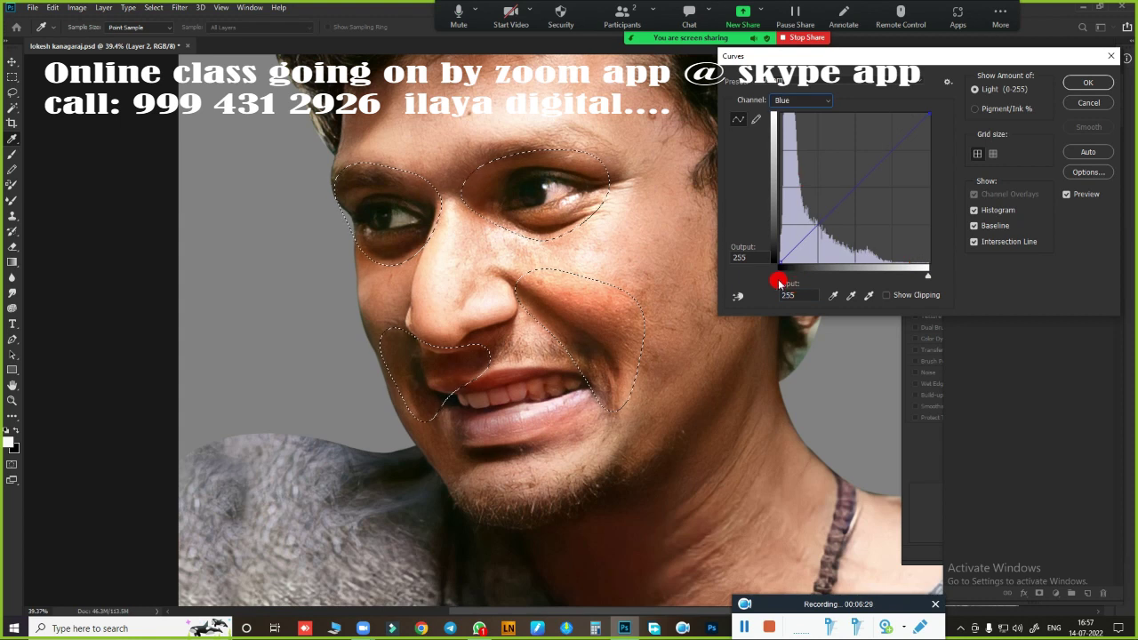
pyautogui.click(1092, 82)
# - Deselect, move the gray background above Layer 1, and add an empty Layer 3 above Layer 2 copy
pyautogui.hotkey('ctrl', 'd')
pyautogui.hotkey('ctrl', '0')
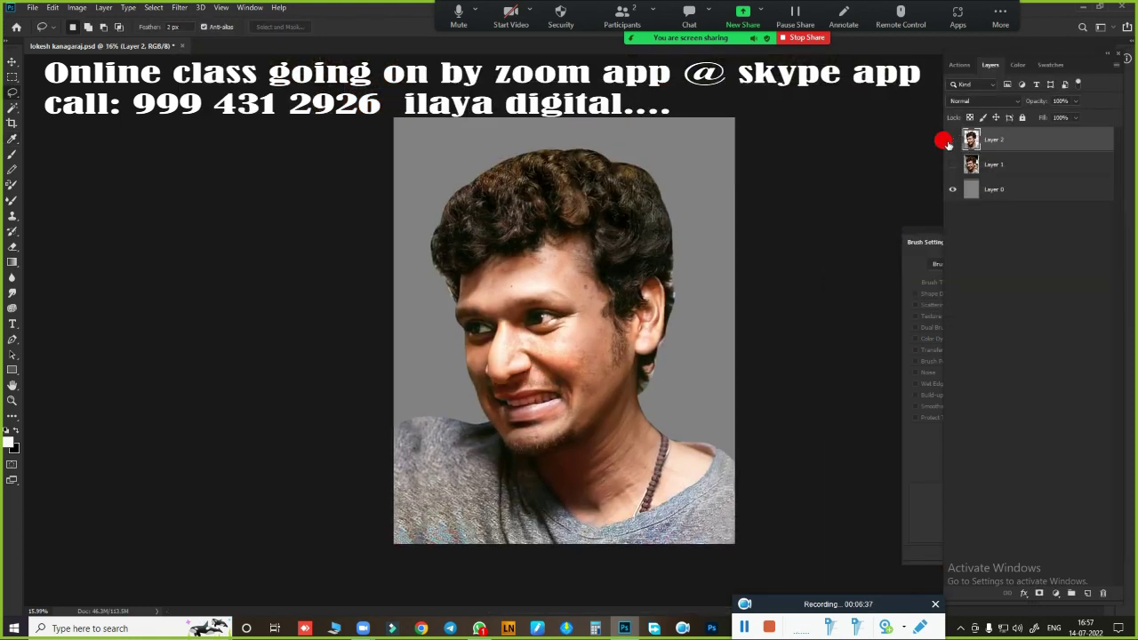
pyautogui.click(952, 138)
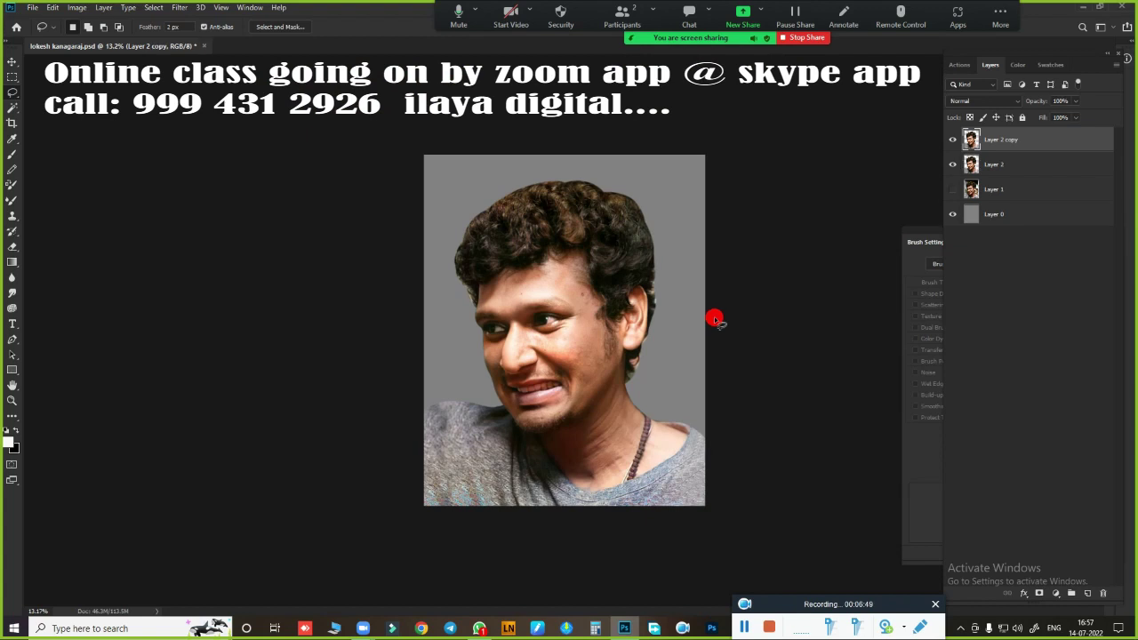
pyautogui.click(958, 220)
pyautogui.moveTo(962, 227); pyautogui.dragTo(991, 179)
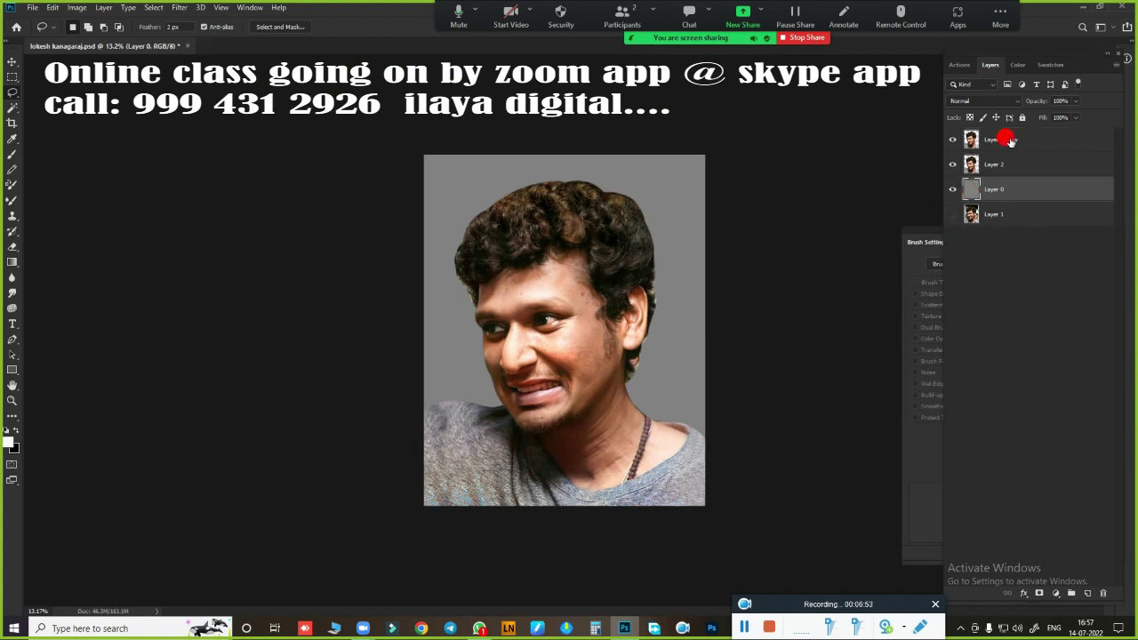
pyautogui.click(1000, 140)
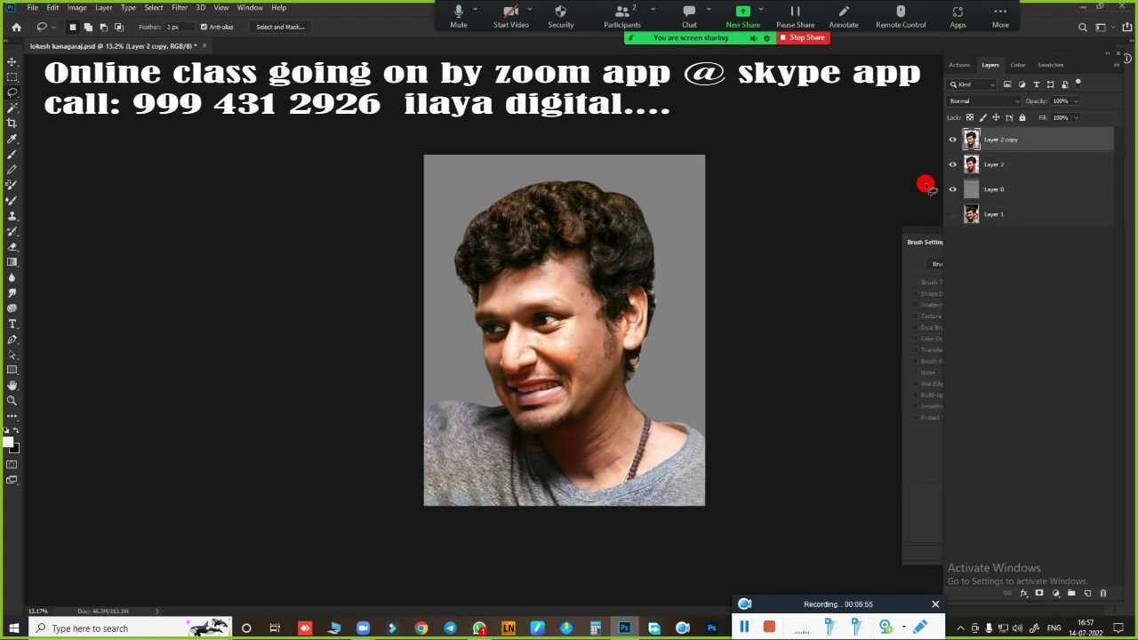
pyautogui.click(1088, 593)
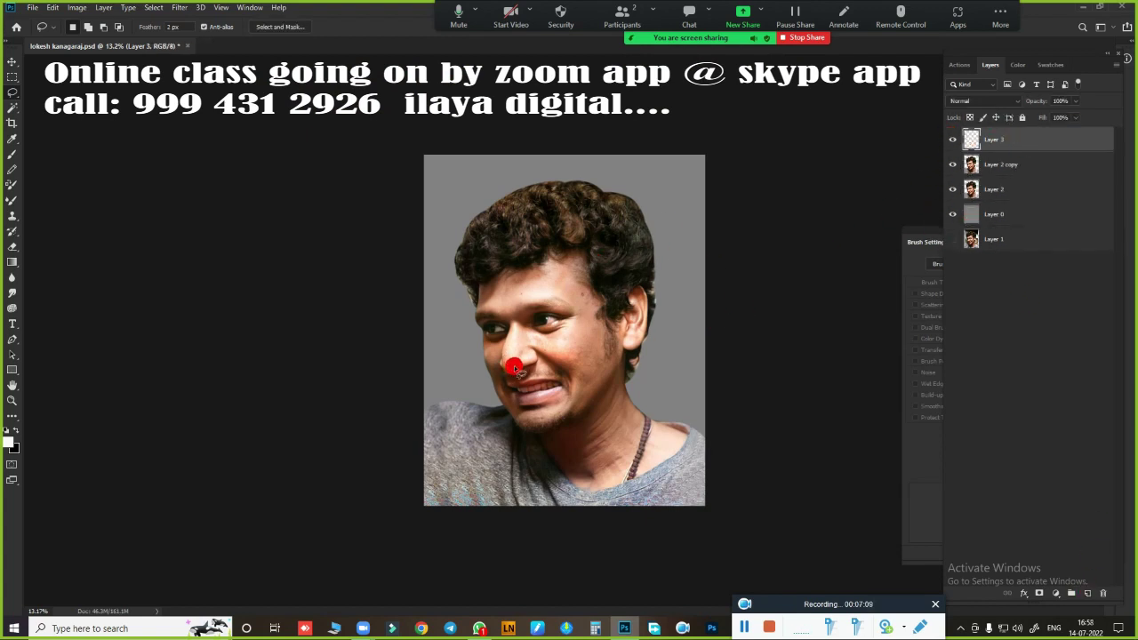
pyautogui.click(994, 169)
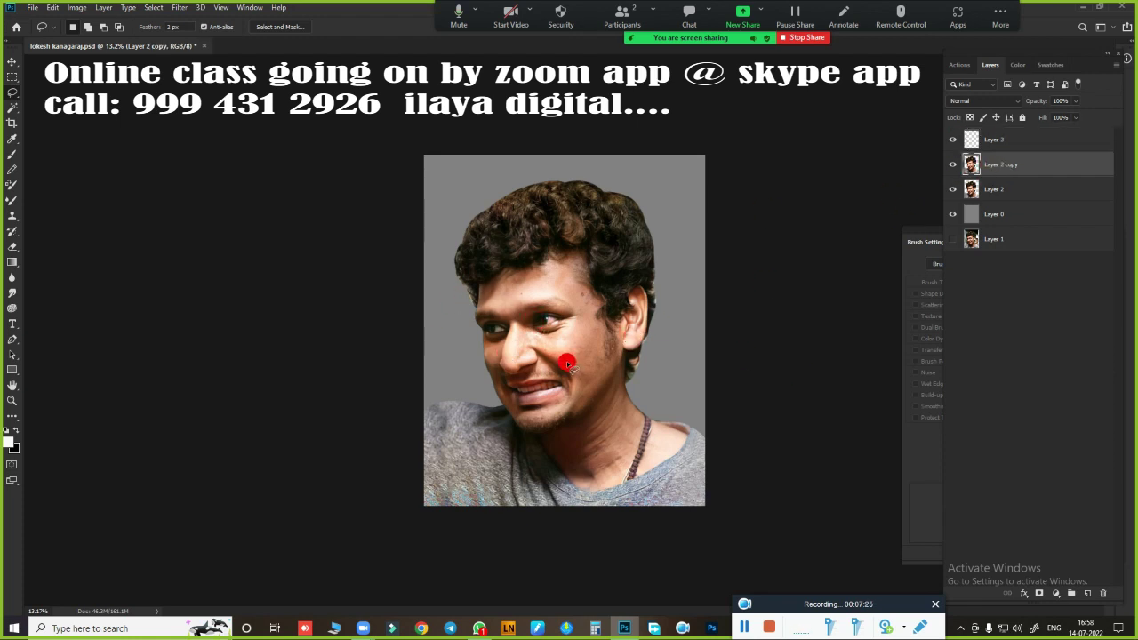
pyautogui.hotkey('alt', ']')
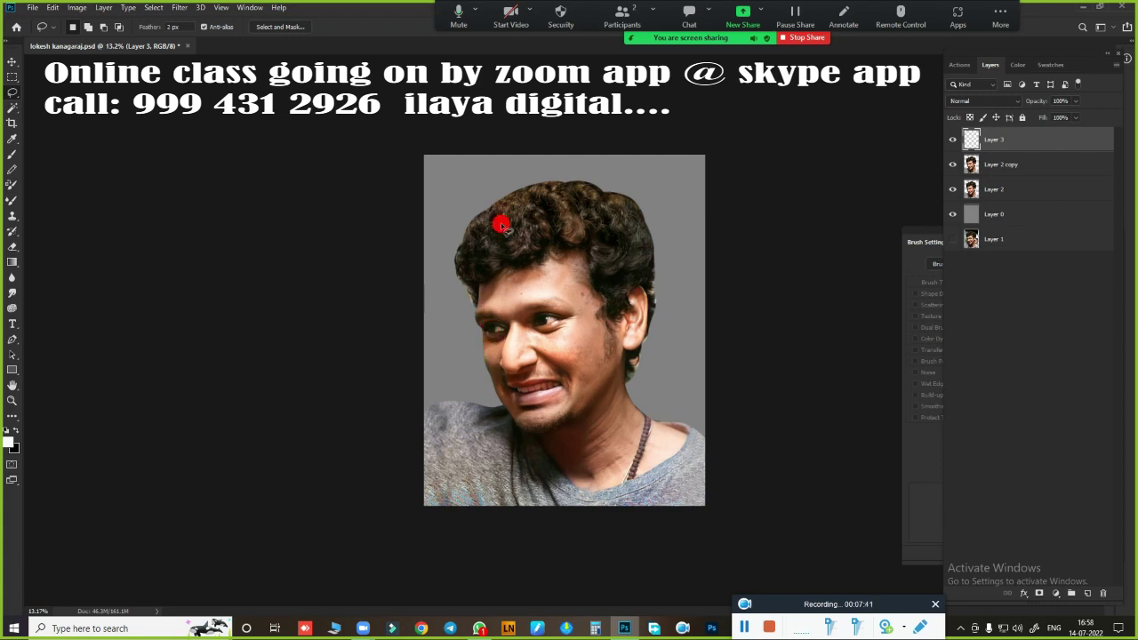
# - Choose the Smudge tool with the soft 1487 brush preset and target Layer 2 copy
pyautogui.press('r')
pyautogui.scroll(5, 472, 303)
pyautogui.scroll(2, 590, 315)
pyautogui.scroll(-5, 530, 229)
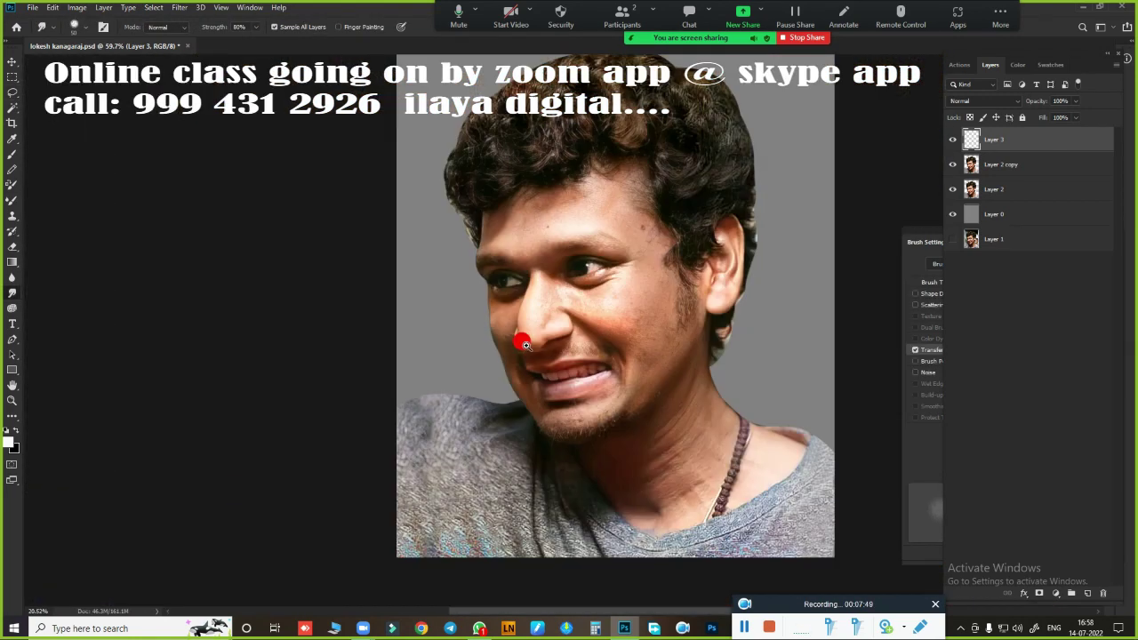
pyautogui.scroll(5, 525, 345)
pyautogui.scroll(-3, 548, 364)
pyautogui.rightClick(528, 346)
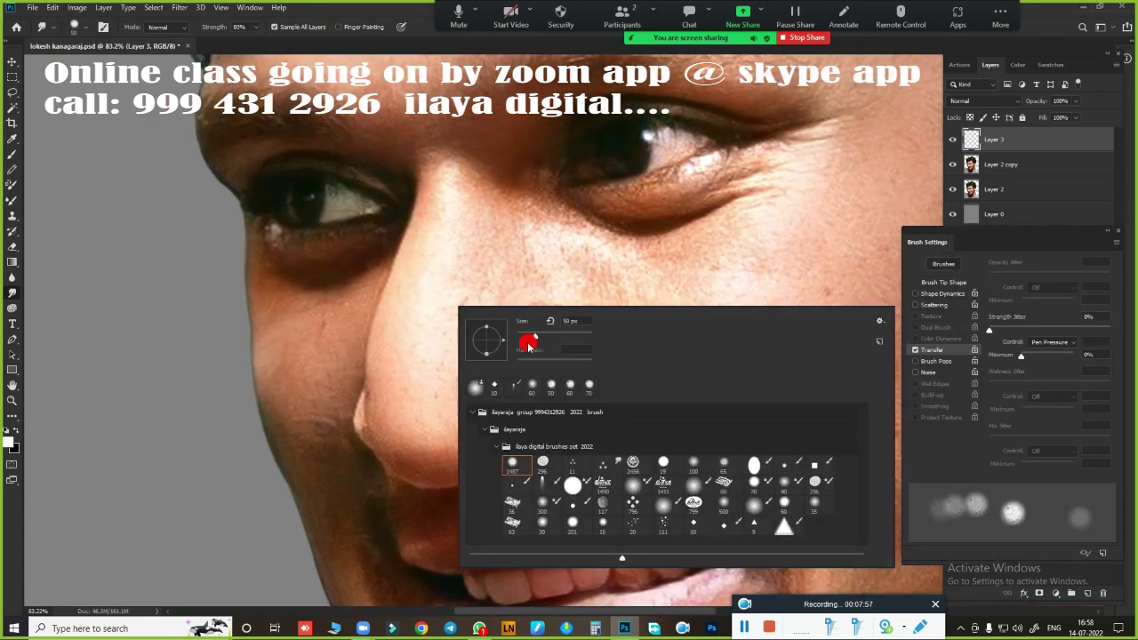
pyautogui.doubleClick(518, 461)
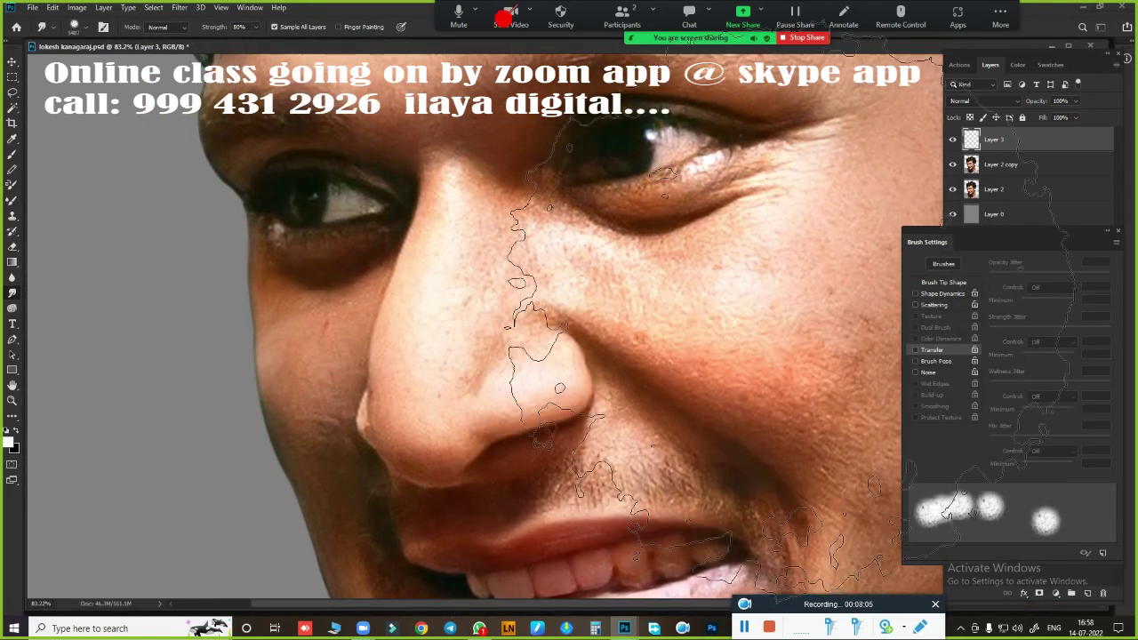
pyautogui.moveTo(1010, 244)
pyautogui.mouseDown()
pyautogui.moveTo(736, 165)
pyautogui.moveTo(970, 275)
pyautogui.mouseUp()
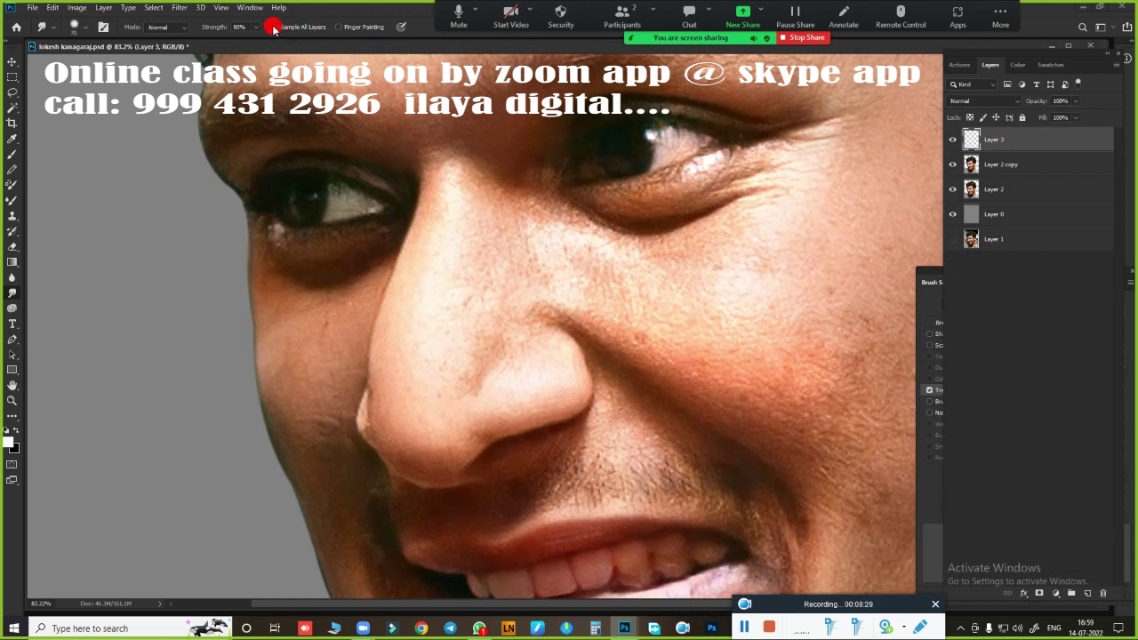
pyautogui.click(981, 161)
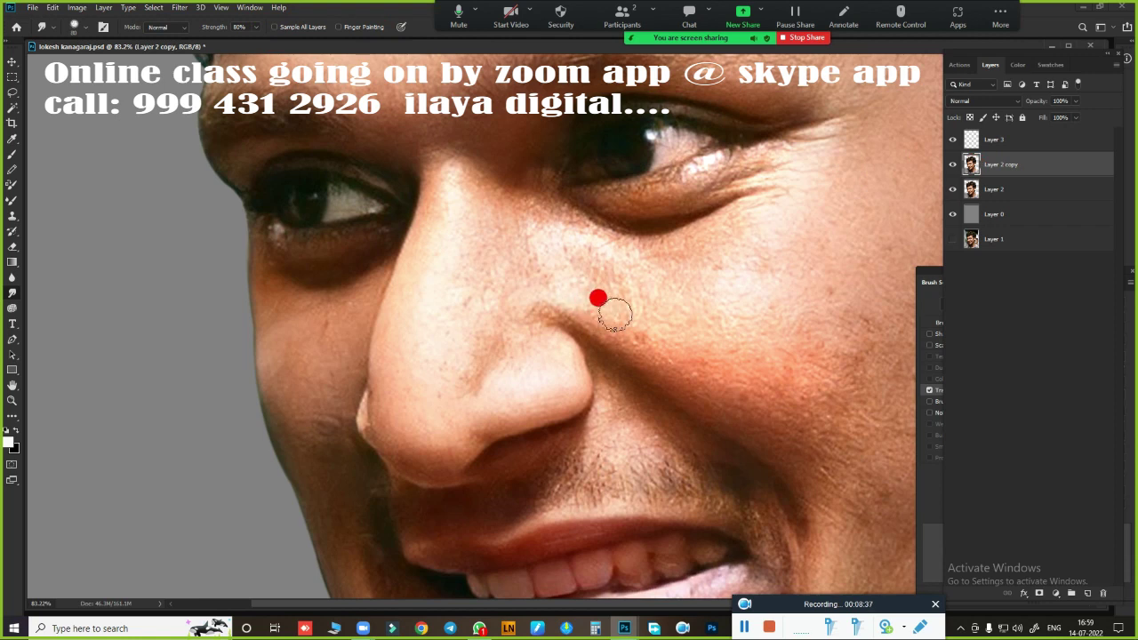
# - Test a smudge between nose and cheek, erase it, and undo the erasing
pyautogui.moveTo(615, 313); pyautogui.dragTo(484, 413)
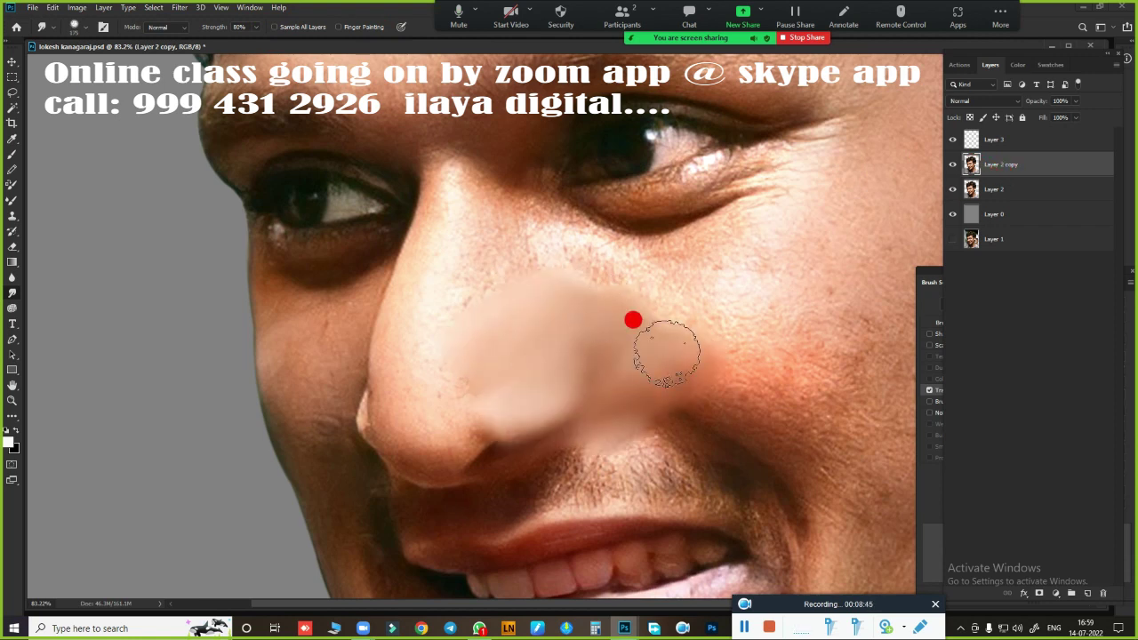
pyautogui.press('e')
pyautogui.moveTo(587, 259)
pyautogui.mouseDown()
pyautogui.moveTo(658, 409)
pyautogui.moveTo(536, 393)
pyautogui.moveTo(591, 359)
pyautogui.mouseUp()
pyautogui.click(952, 190)
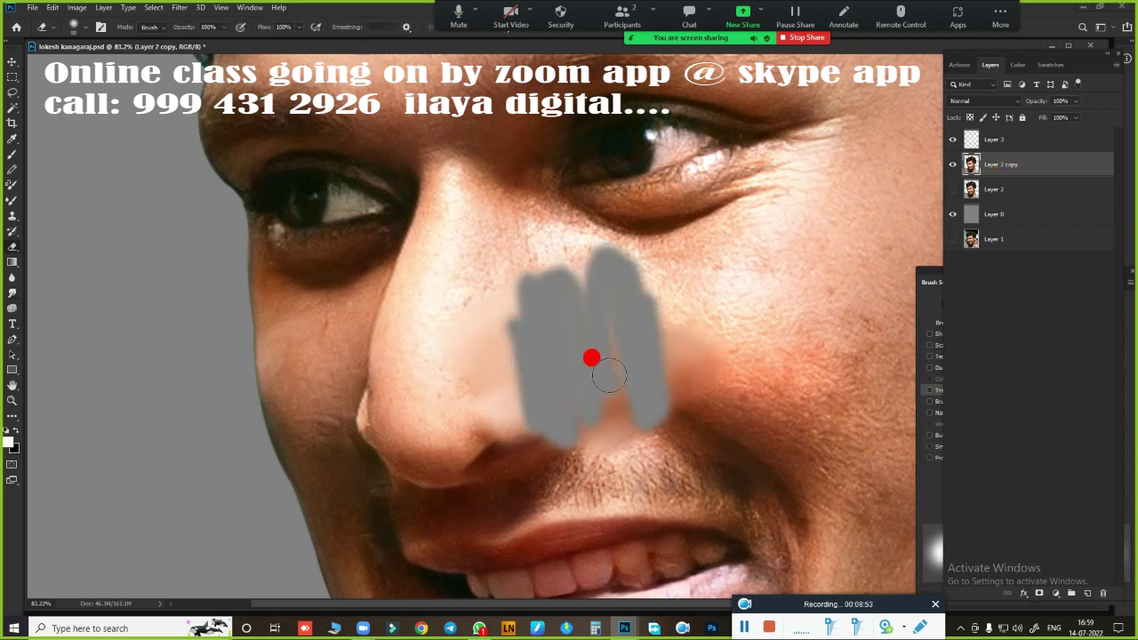
pyautogui.hotkey('ctrl', 'z')
pyautogui.hotkey('ctrl', 'z')
pyautogui.hotkey('ctrl', 'z')
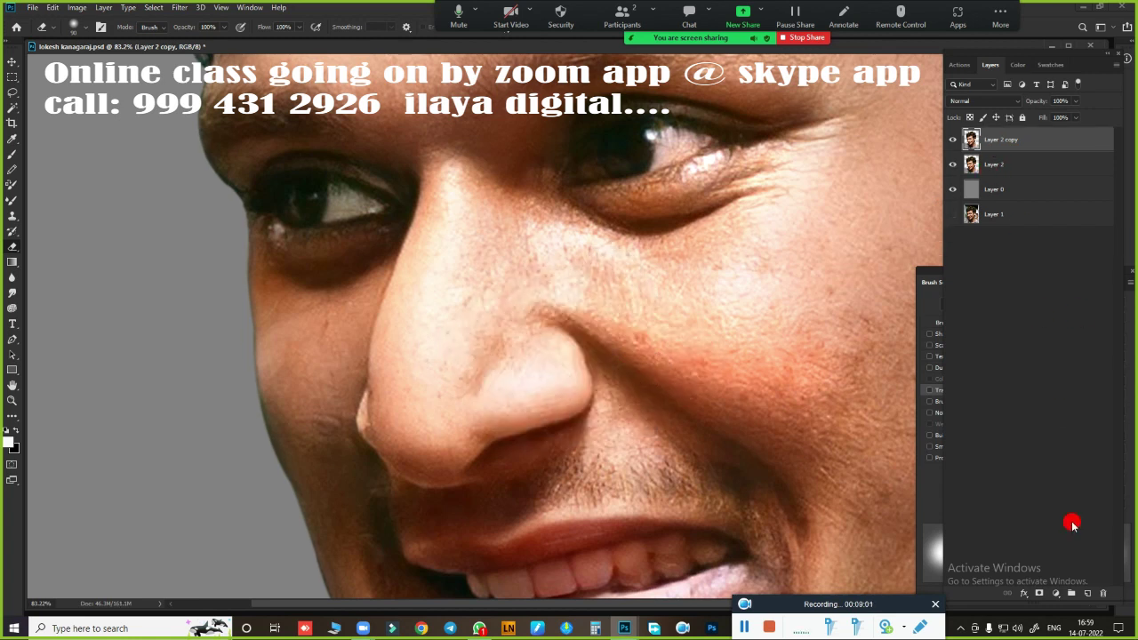
pyautogui.hotkey('ctrl', 'shift', 'z')
pyautogui.click(719, 228)
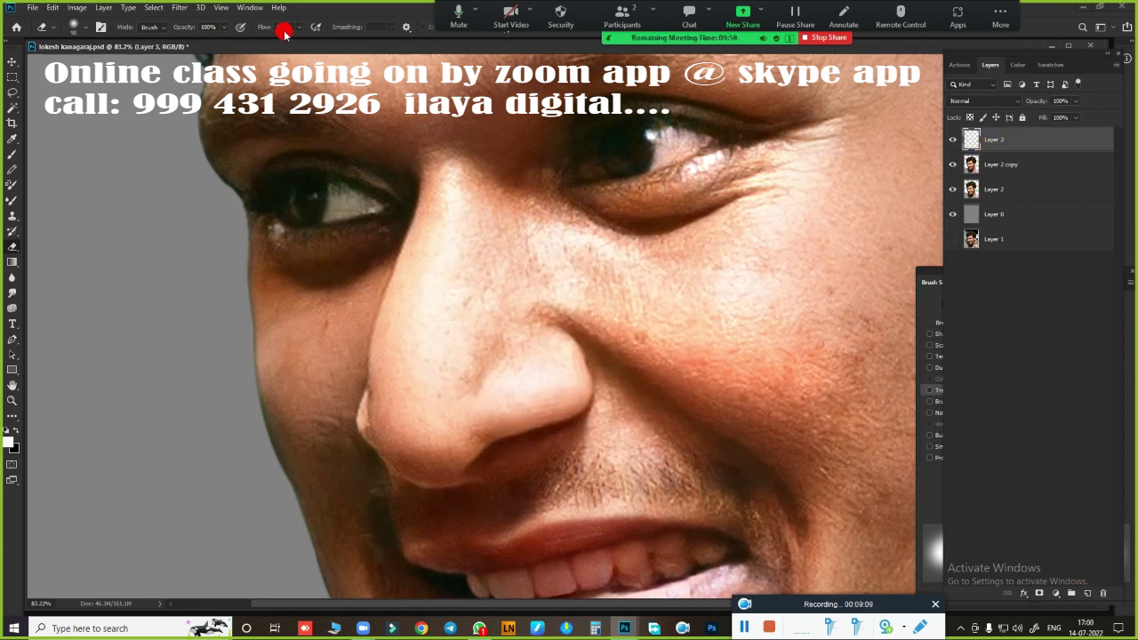
# - Smudge along the nose crease with resized brushes, then erase the trial strokes
pyautogui.press('r')
pyautogui.moveTo(642, 322)
pyautogui.mouseDown()
pyautogui.moveTo(556, 313)
pyautogui.moveTo(534, 302)
pyautogui.moveTo(558, 280)
pyautogui.moveTo(510, 257)
pyautogui.mouseUp()
pyautogui.press('[')
pyautogui.press('[')
pyautogui.press('[')
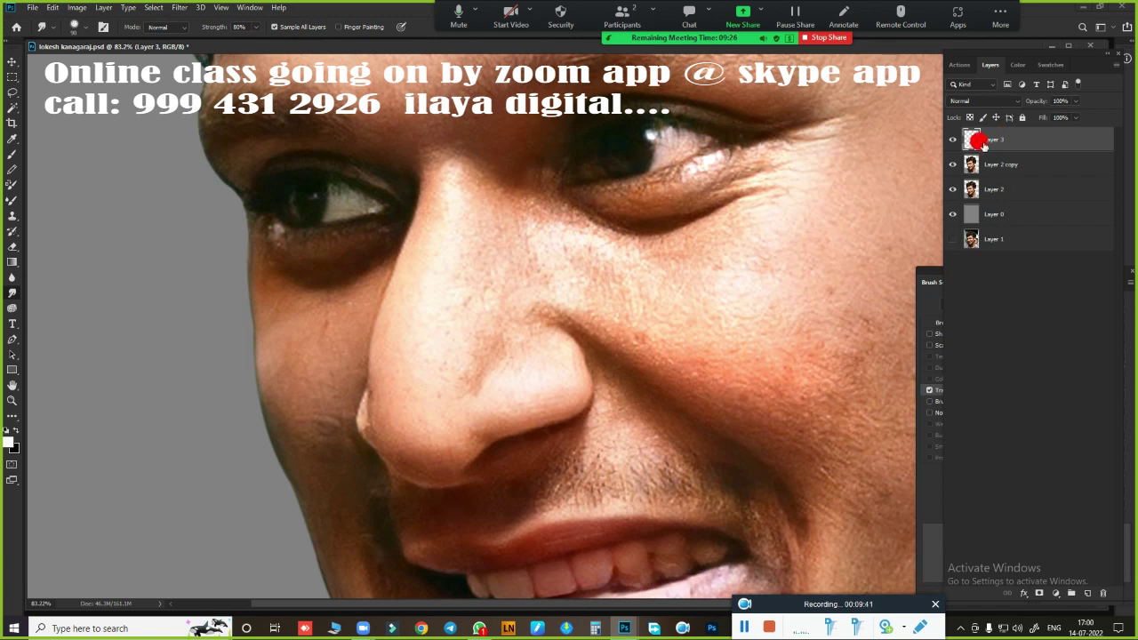
pyautogui.press(']')
pyautogui.press(']')
pyautogui.press(']')
pyautogui.moveTo(546, 307)
pyautogui.mouseDown()
pyautogui.moveTo(579, 302)
pyautogui.moveTo(561, 348)
pyautogui.moveTo(636, 450)
pyautogui.mouseUp()
pyautogui.press('e')
pyautogui.moveTo(525, 382); pyautogui.dragTo(552, 365)
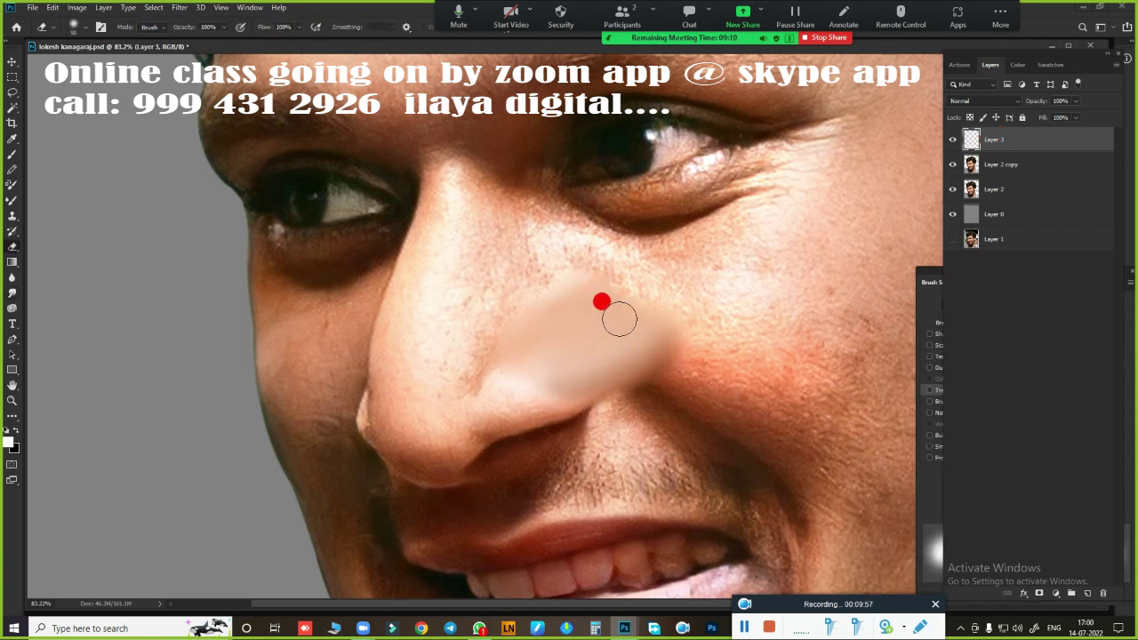
pyautogui.moveTo(605, 287); pyautogui.dragTo(600, 330)
pyautogui.click(952, 189)
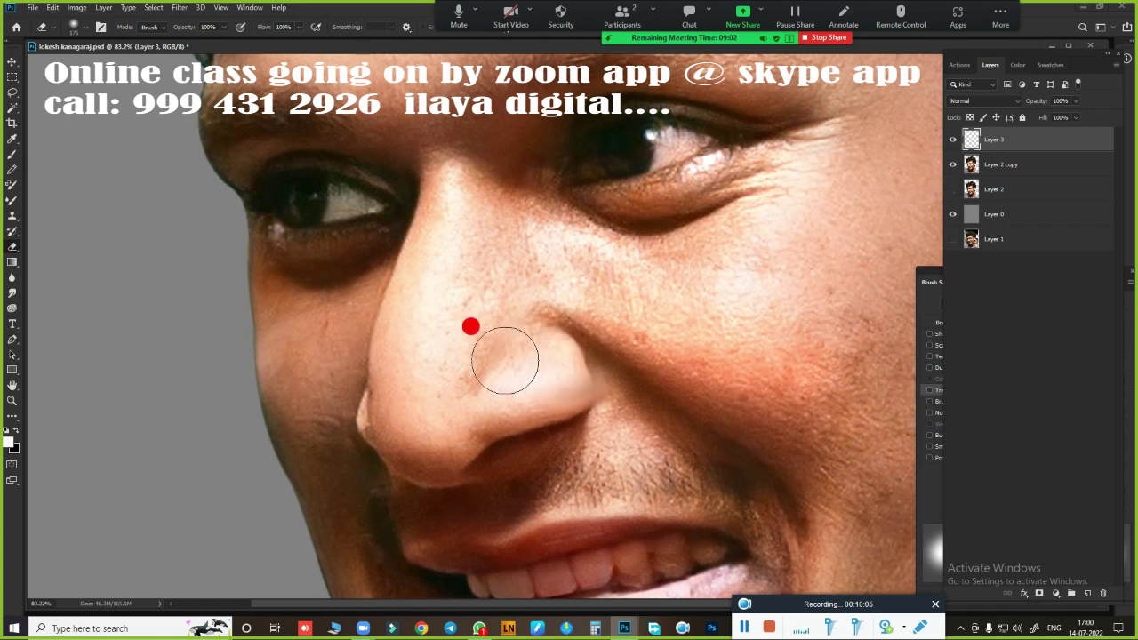
pyautogui.moveTo(506, 361); pyautogui.dragTo(690, 343)
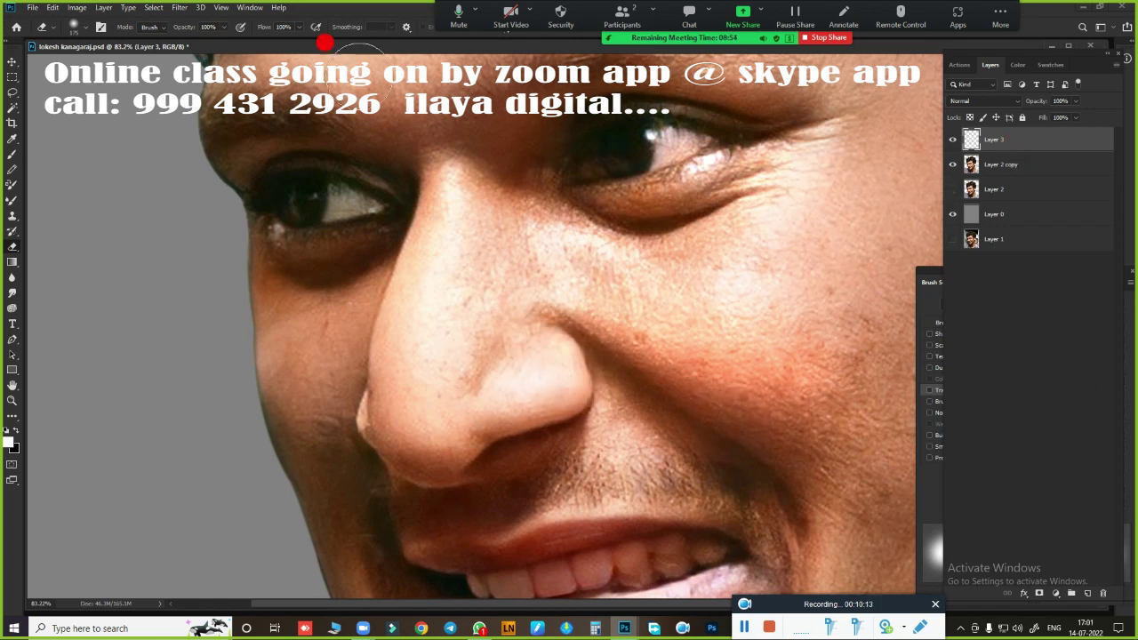
# - Reselect the Smudge tool at 70% strength and inspect the face
pyautogui.write('r70')
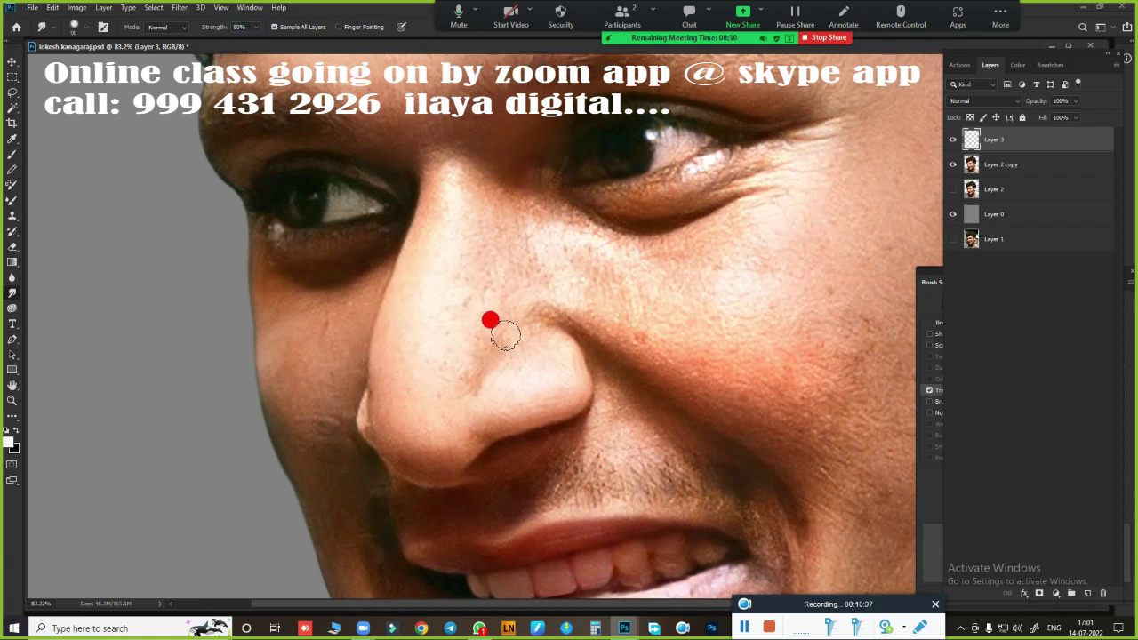
pyautogui.scroll(-4, 563, 346)
pyautogui.scroll(3, 566, 350)
pyautogui.scroll(2, 488, 341)
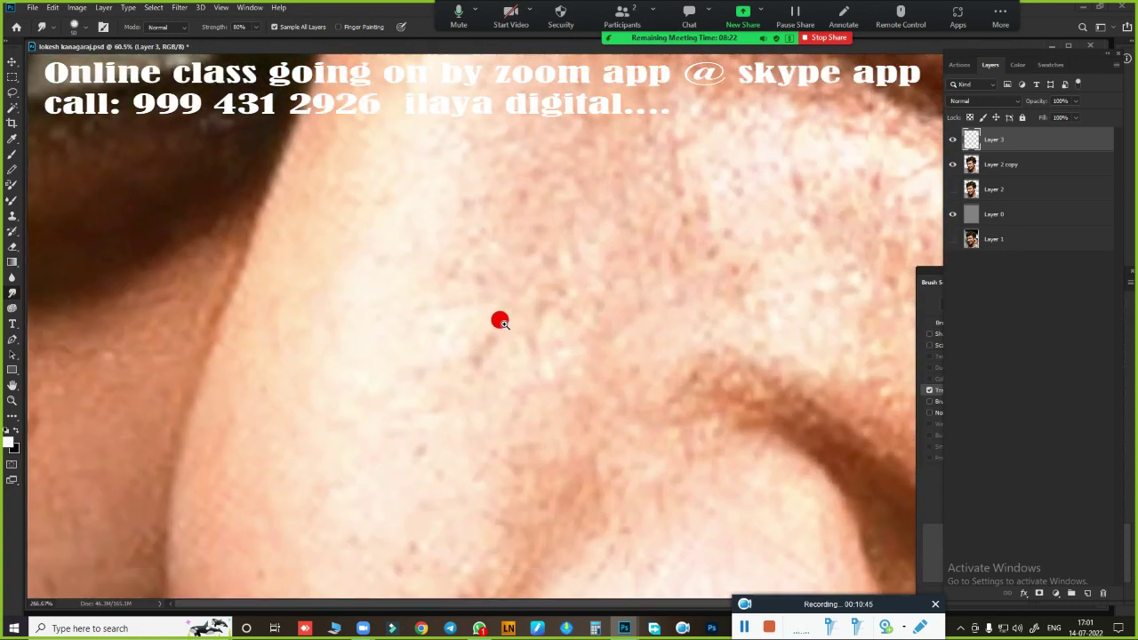
pyautogui.scroll(-1, 501, 320)
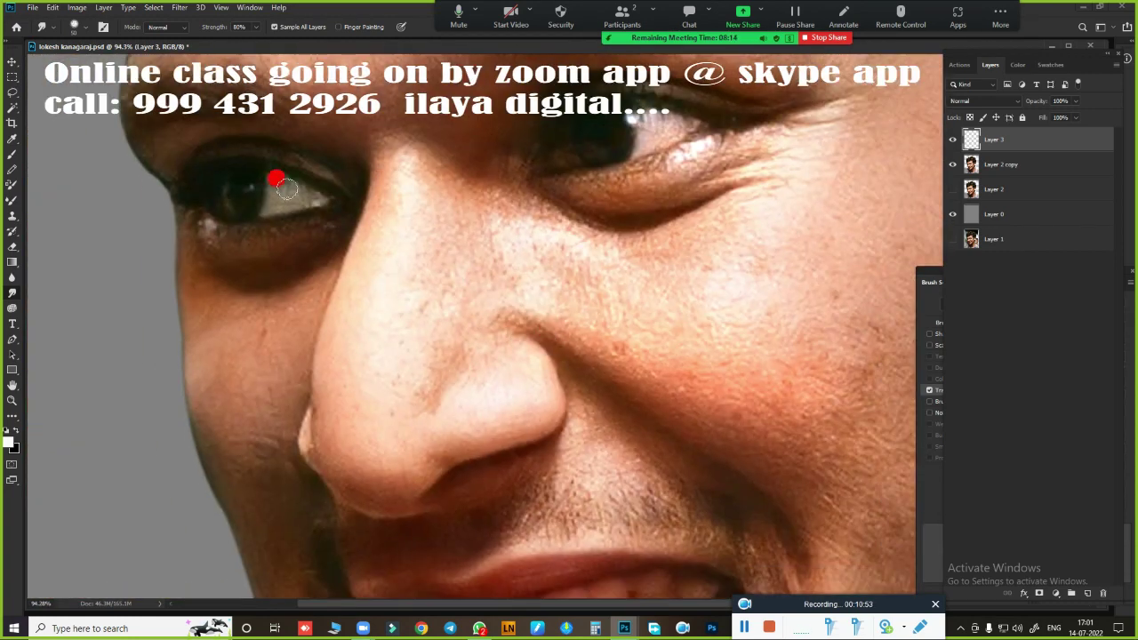
pyautogui.scroll(-3, 515, 360)
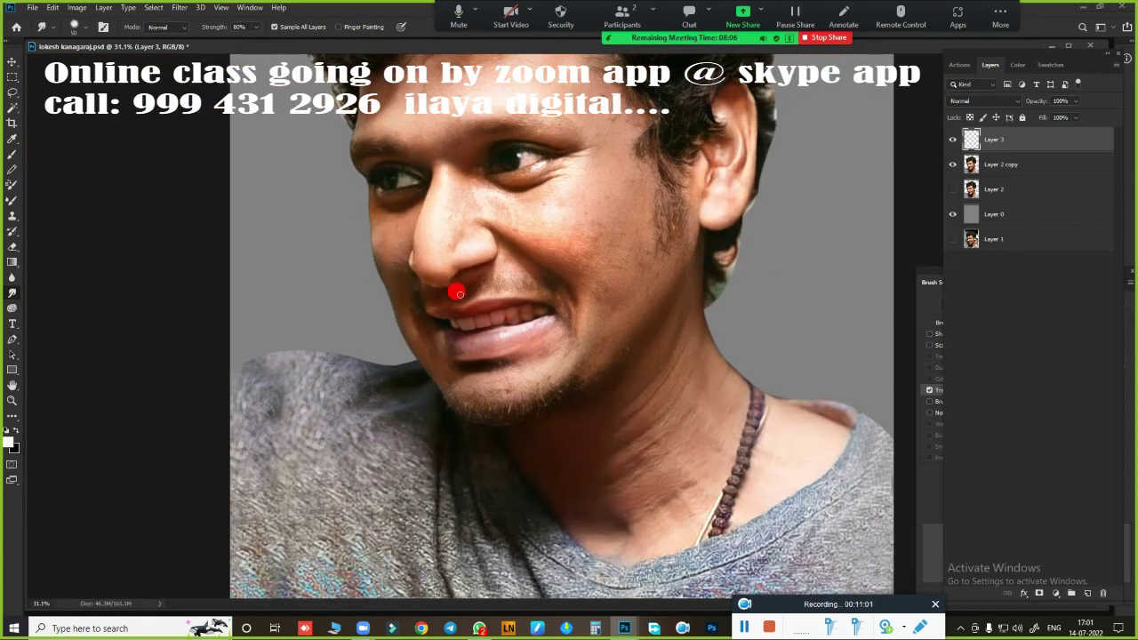
pyautogui.scroll(3, 445, 249)
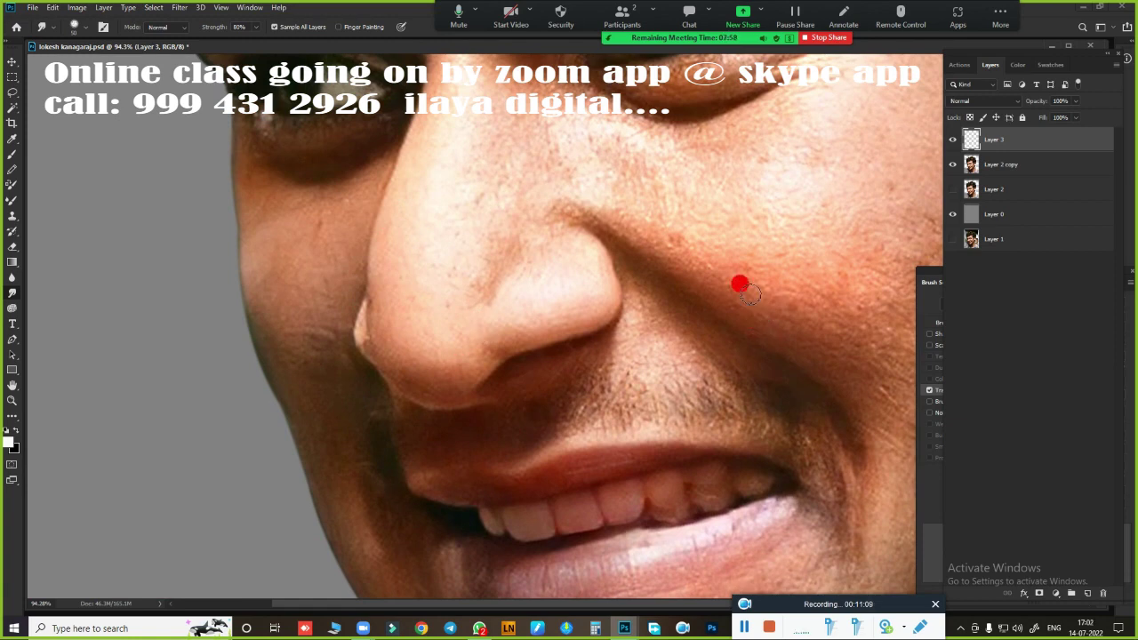
# - Extend the pen path with curved anchors down the side of the nose and near the nostril
pyautogui.press('p')
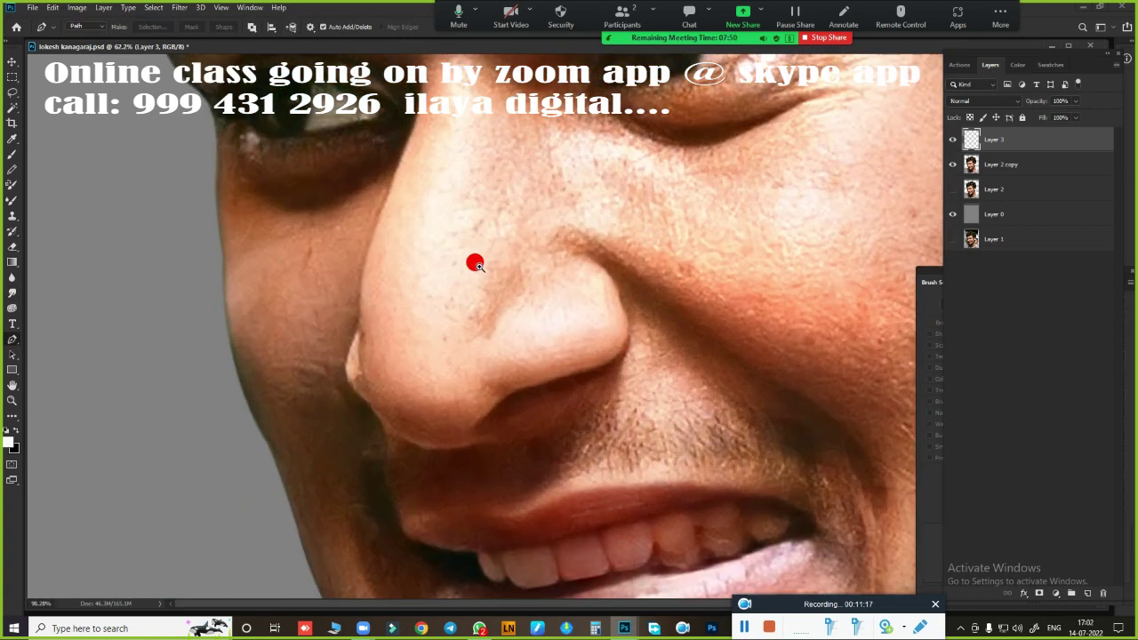
pyautogui.scroll(-3, 475, 261)
pyautogui.scroll(2, 488, 234)
pyautogui.scroll(3, 505, 255)
pyautogui.scroll(-2, 551, 240)
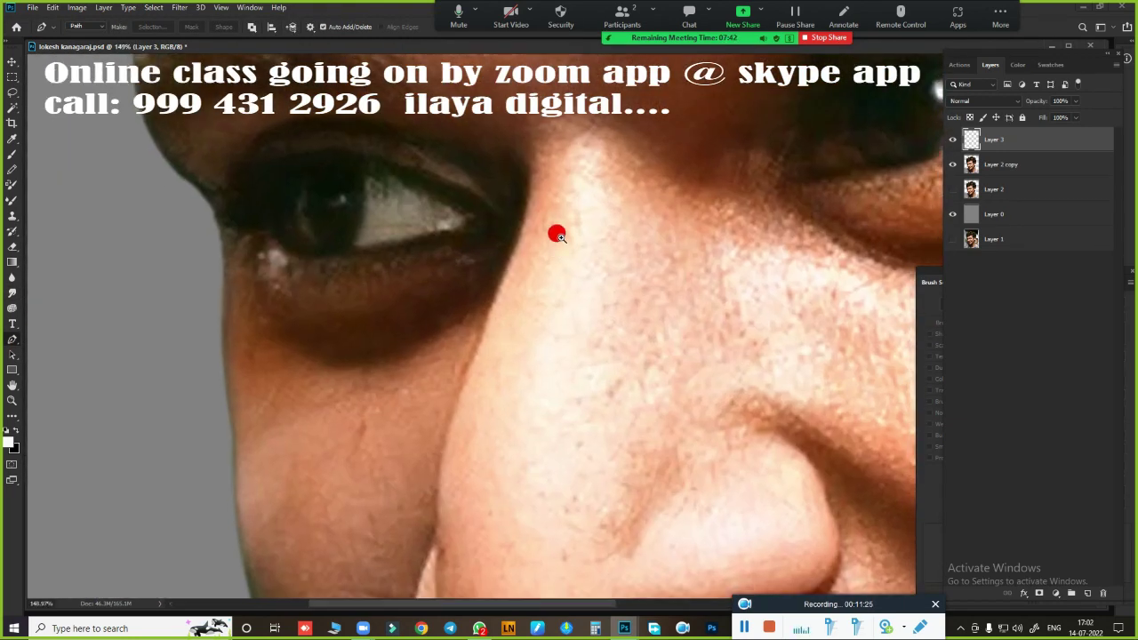
pyautogui.scroll(-2, 404, 173)
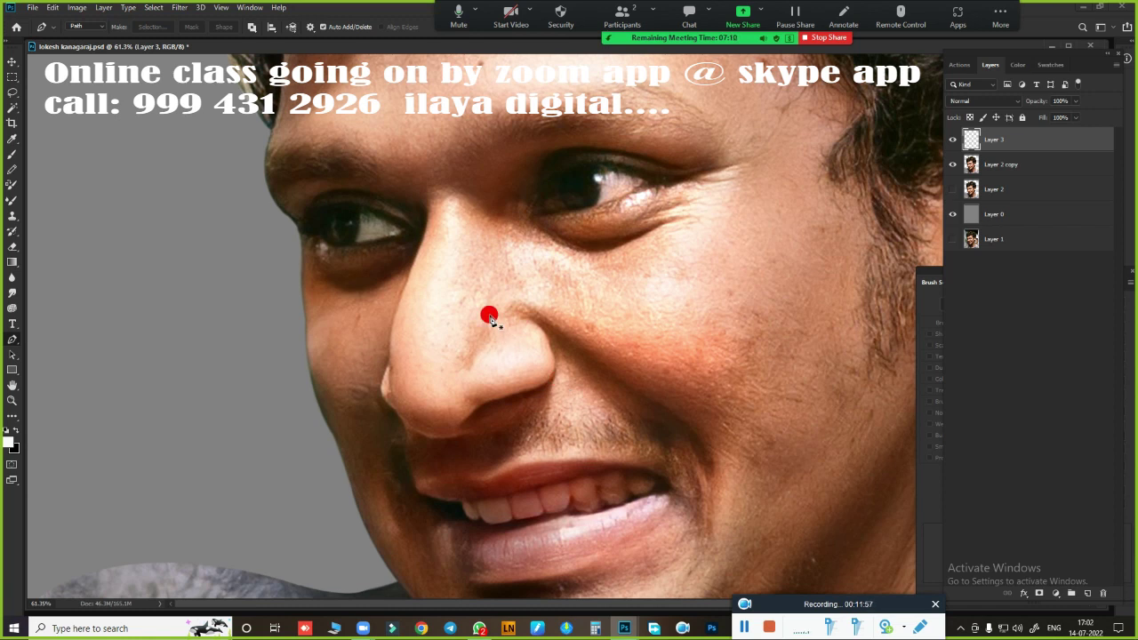
pyautogui.scroll(2, 382, 253)
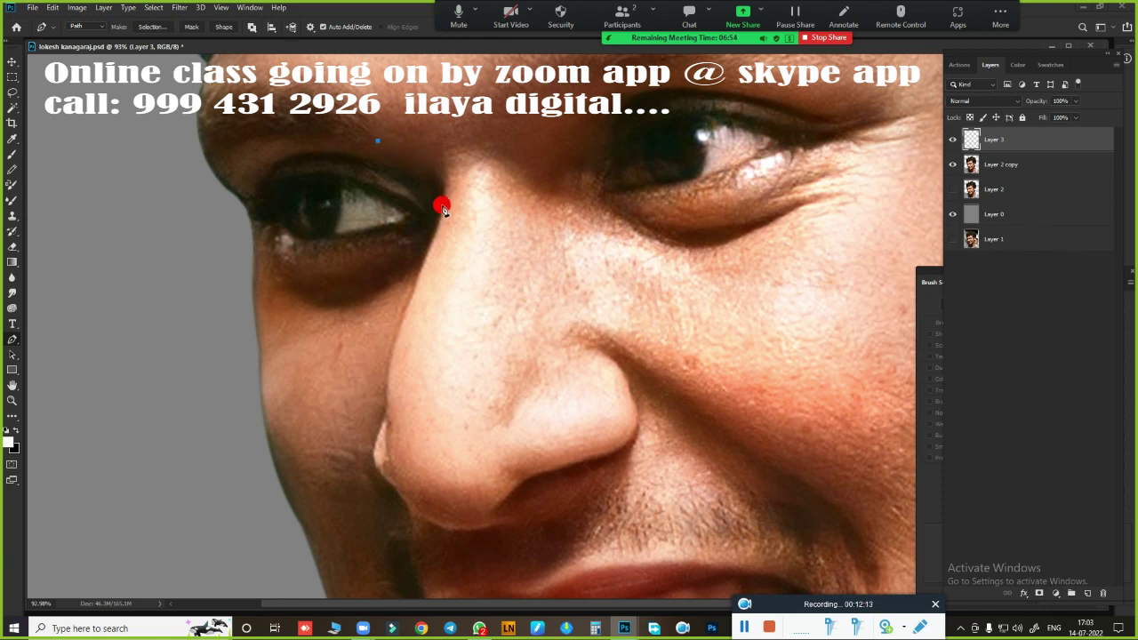
pyautogui.scroll(-3, 406, 206)
pyautogui.scroll(3, 462, 240)
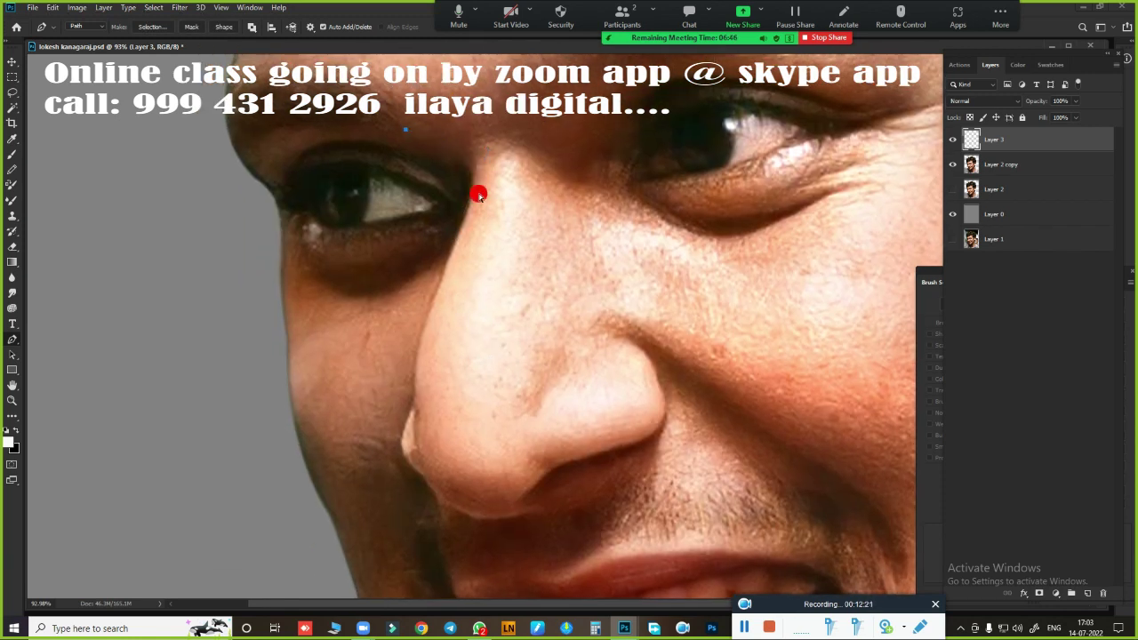
pyautogui.scroll(1, 455, 240)
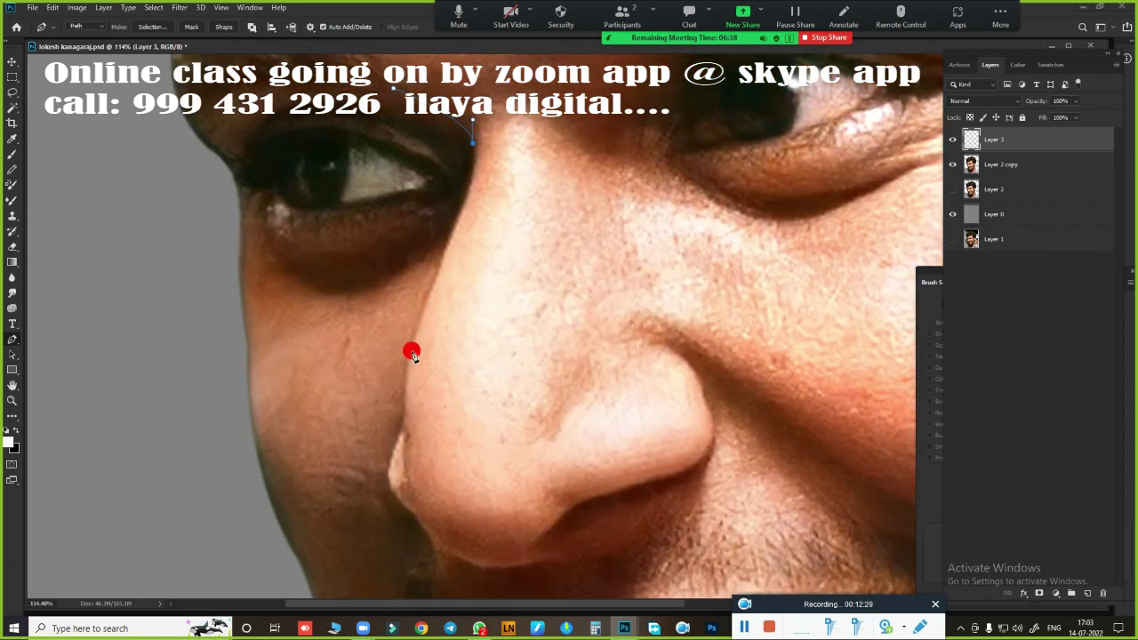
pyautogui.moveTo(415, 330); pyautogui.dragTo(388, 376)
pyautogui.moveTo(406, 430); pyautogui.dragTo(451, 251)
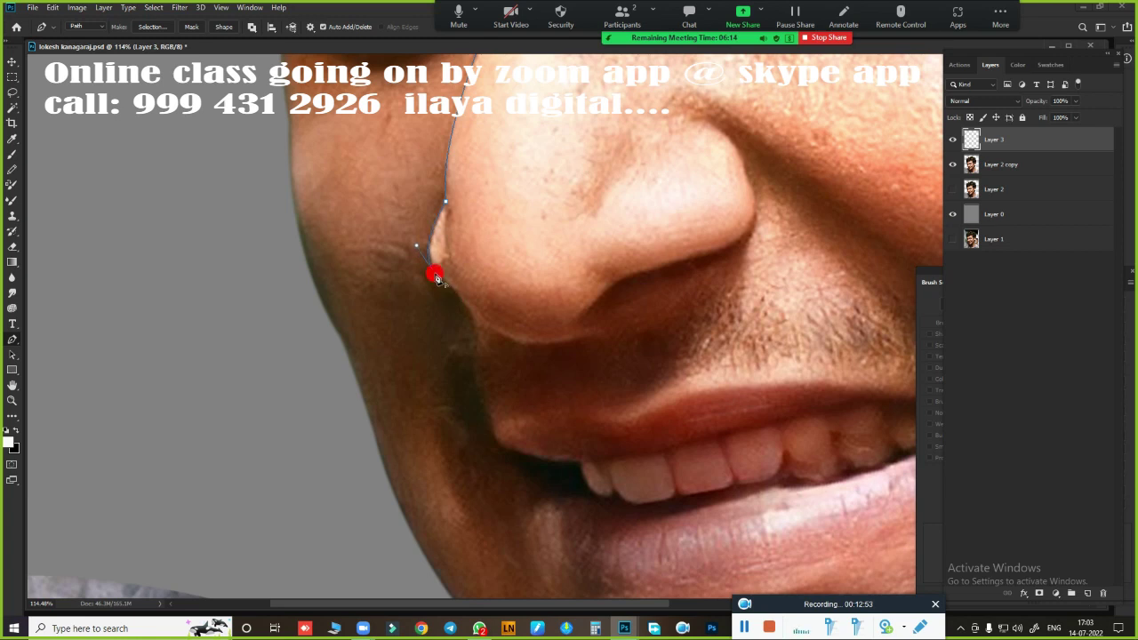
pyautogui.moveTo(490, 345)
pyautogui.mouseDown()
pyautogui.moveTo(464, 267)
pyautogui.moveTo(390, 274)
pyautogui.mouseUp()
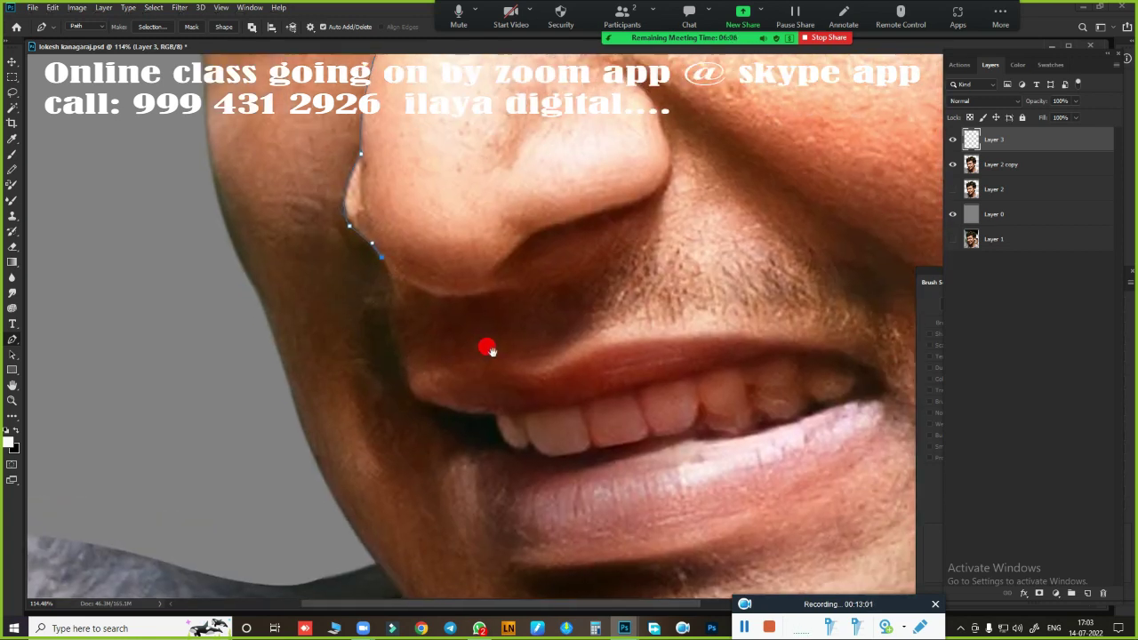
pyautogui.moveTo(515, 286); pyautogui.dragTo(621, 257)
# - Add anchors at the nose tip and over the eyebrow, then load the path as a selection
pyautogui.scroll(-5, 519, 289)
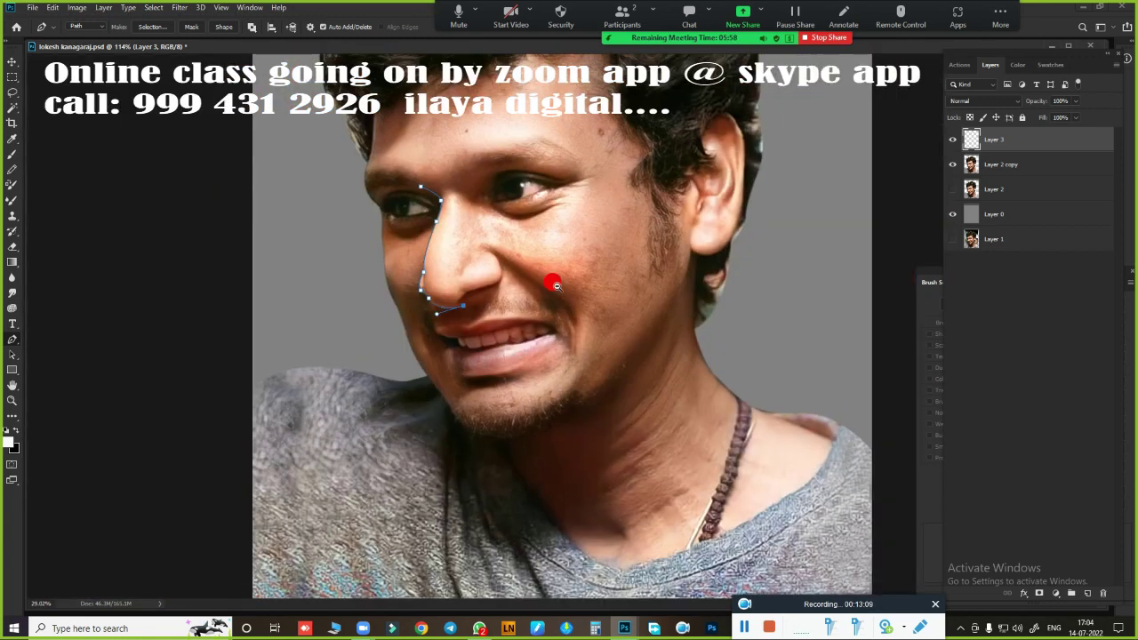
pyautogui.scroll(3, 551, 272)
pyautogui.scroll(-3, 587, 272)
pyautogui.scroll(2, 553, 311)
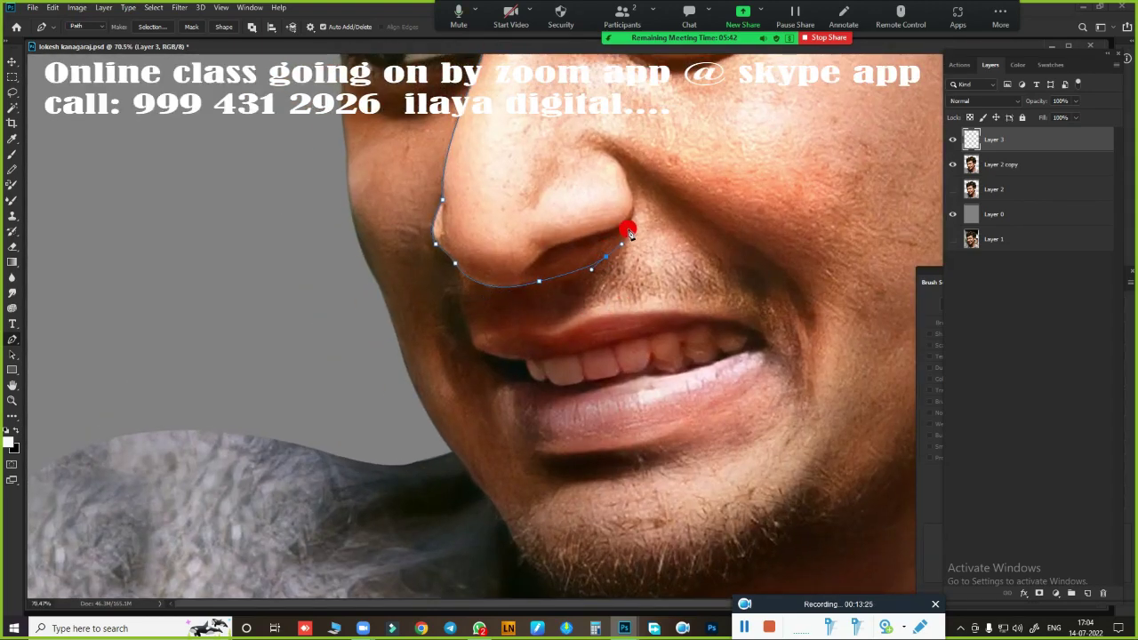
pyautogui.scroll(-2, 628, 232)
pyautogui.scroll(3, 647, 287)
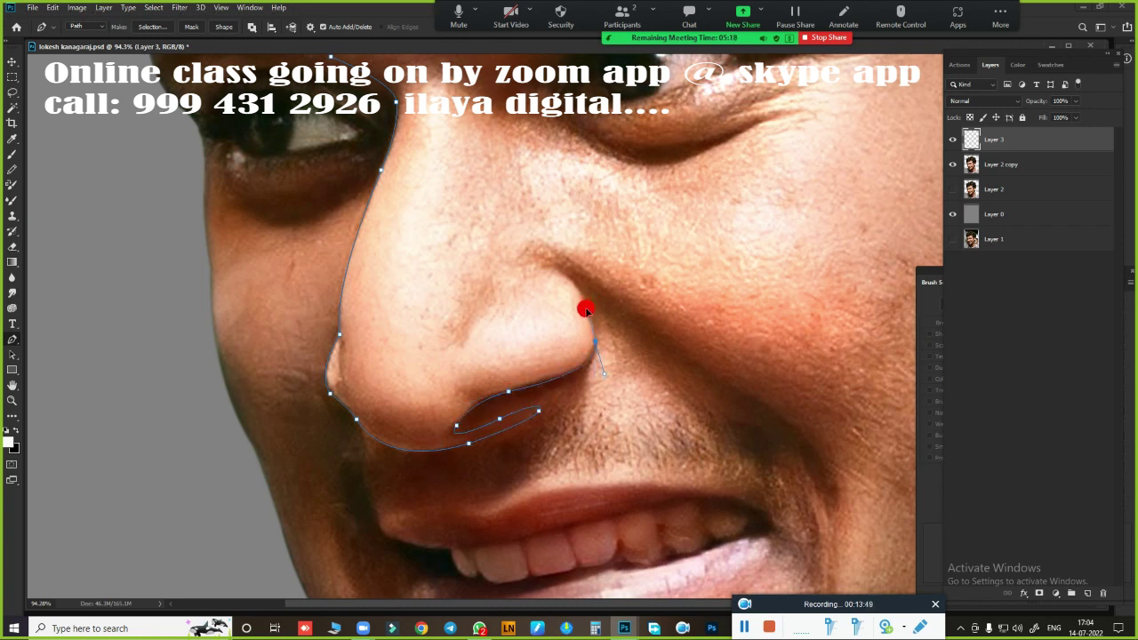
pyautogui.scroll(3, 616, 384)
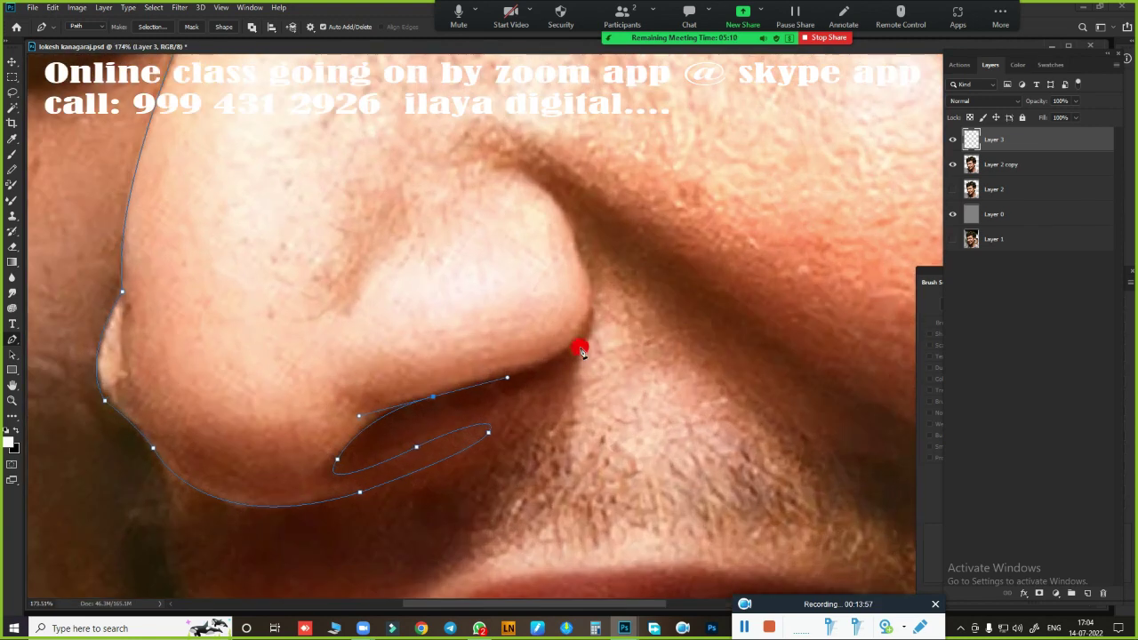
pyautogui.moveTo(500, 169); pyautogui.dragTo(385, 145)
pyautogui.scroll(-5, 475, 265)
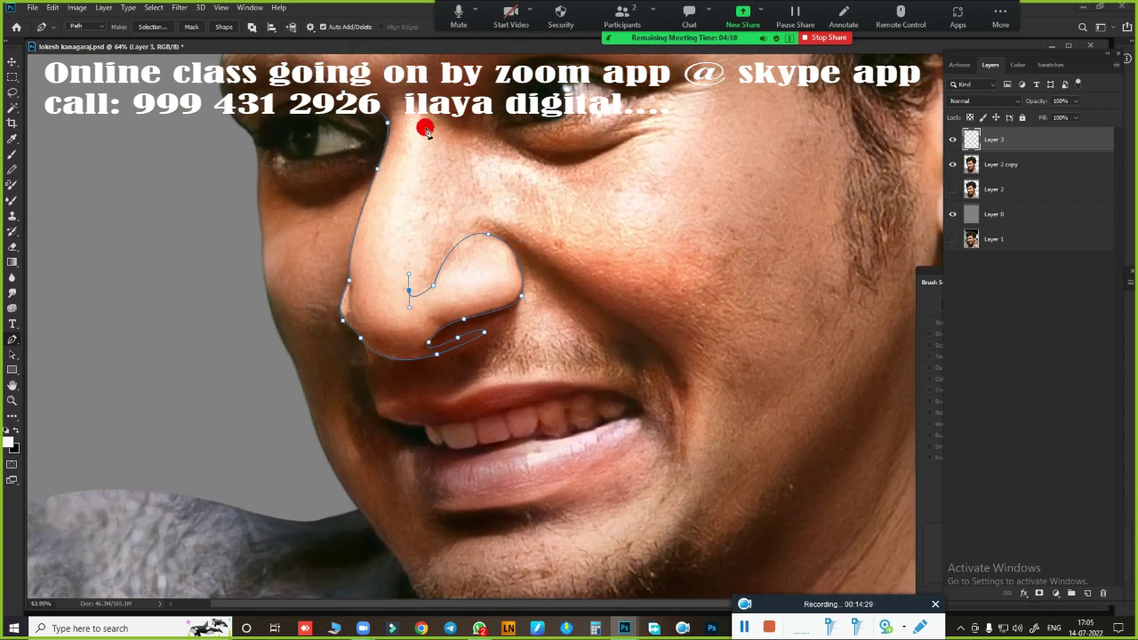
pyautogui.scroll(3, 466, 145)
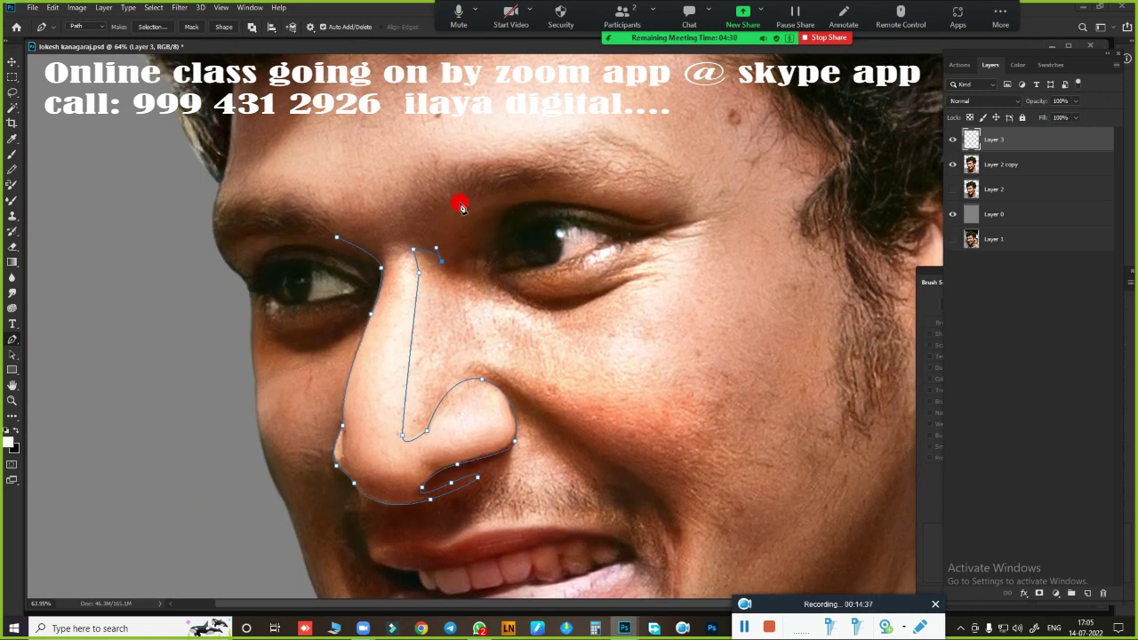
pyautogui.moveTo(671, 196); pyautogui.dragTo(770, 233)
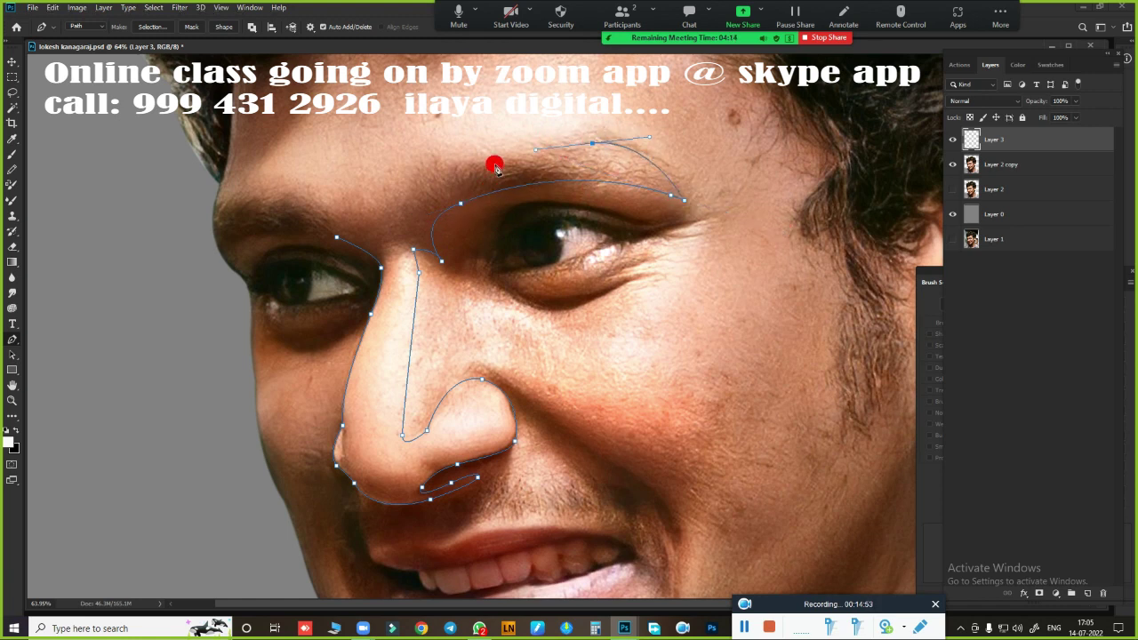
pyautogui.hscroll(-2, 429, 210)
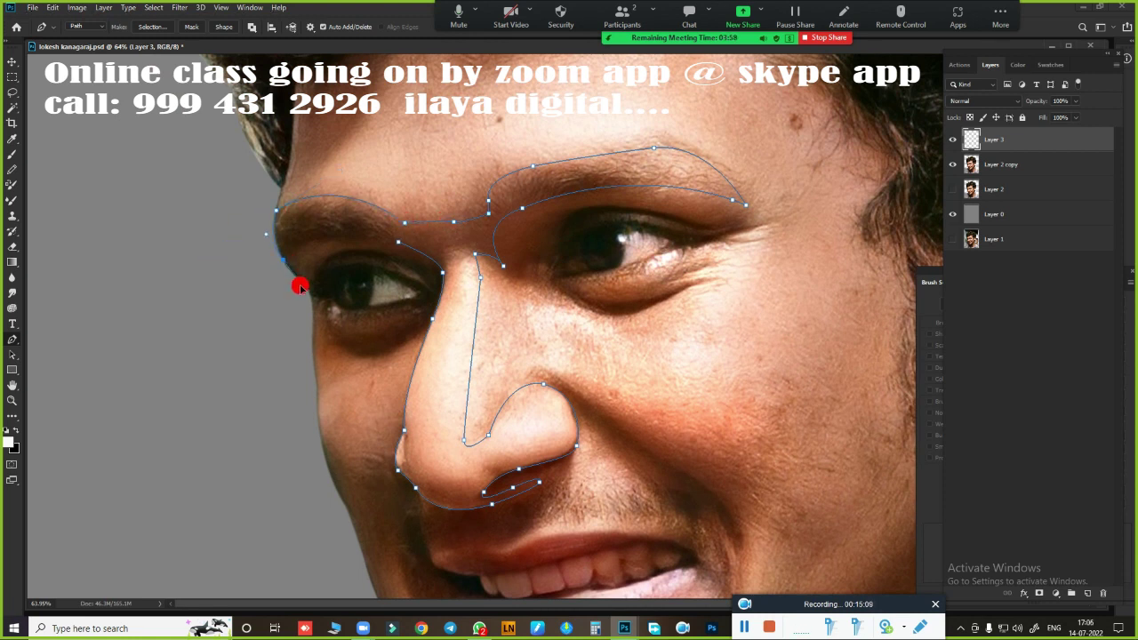
pyautogui.hotkey('ctrl', 'Return')
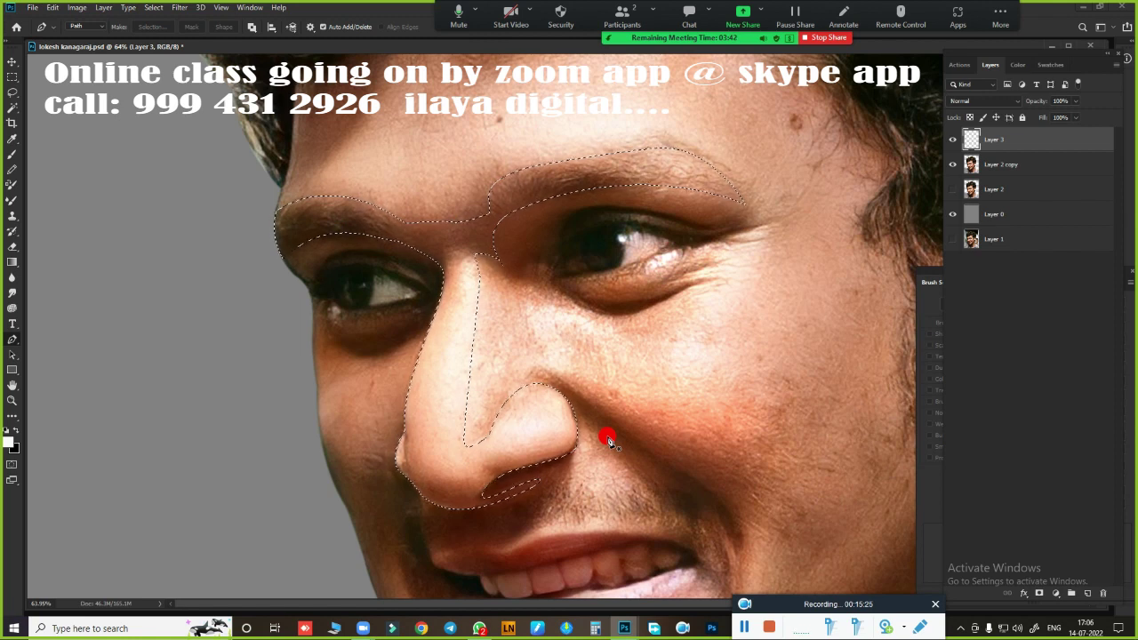
# - Smudge the nostril edge and nose tip edges at 70% strength
pyautogui.press('r')
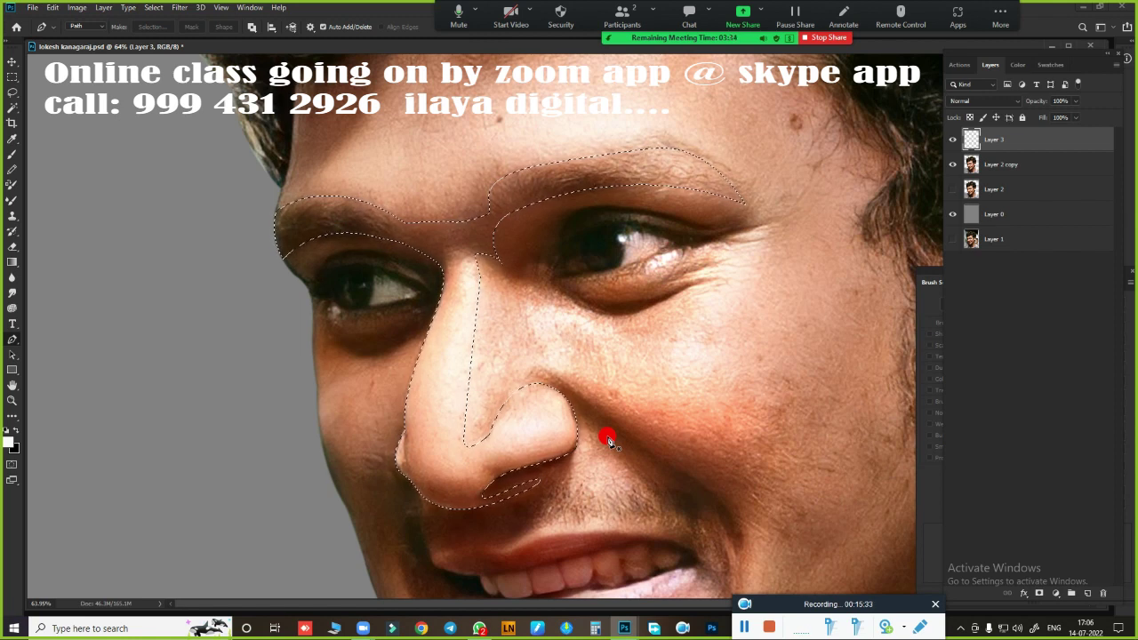
pyautogui.scroll(3, 554, 267)
pyautogui.scroll(-1, 569, 356)
pyautogui.scroll(2, 562, 361)
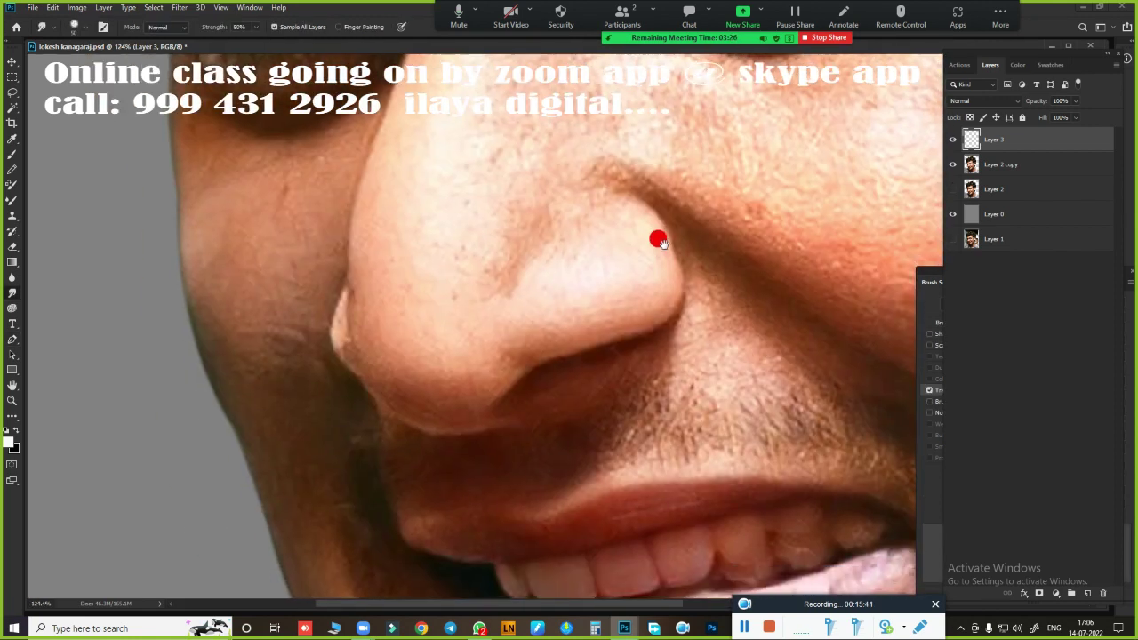
pyautogui.scroll(4, 556, 362)
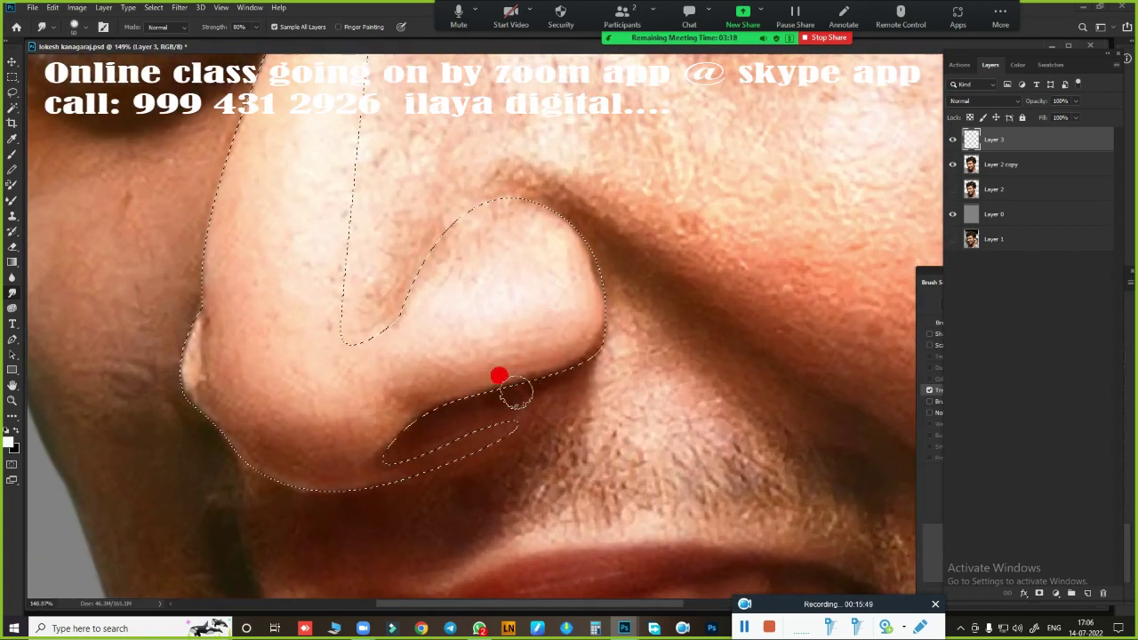
pyautogui.press('7')
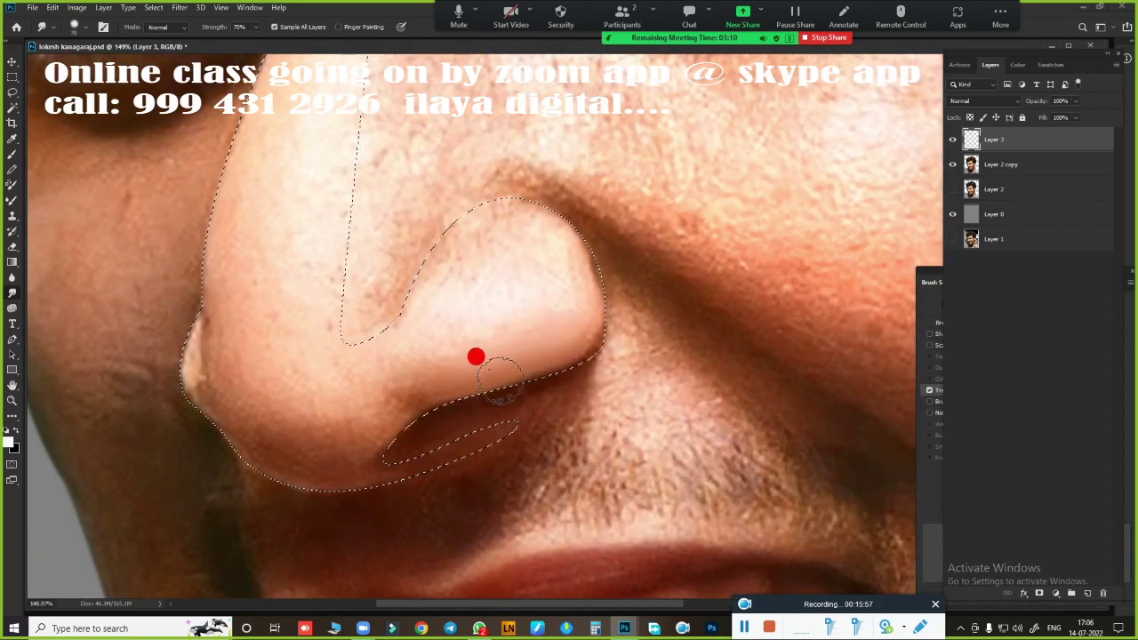
pyautogui.moveTo(500, 375); pyautogui.dragTo(513, 365)
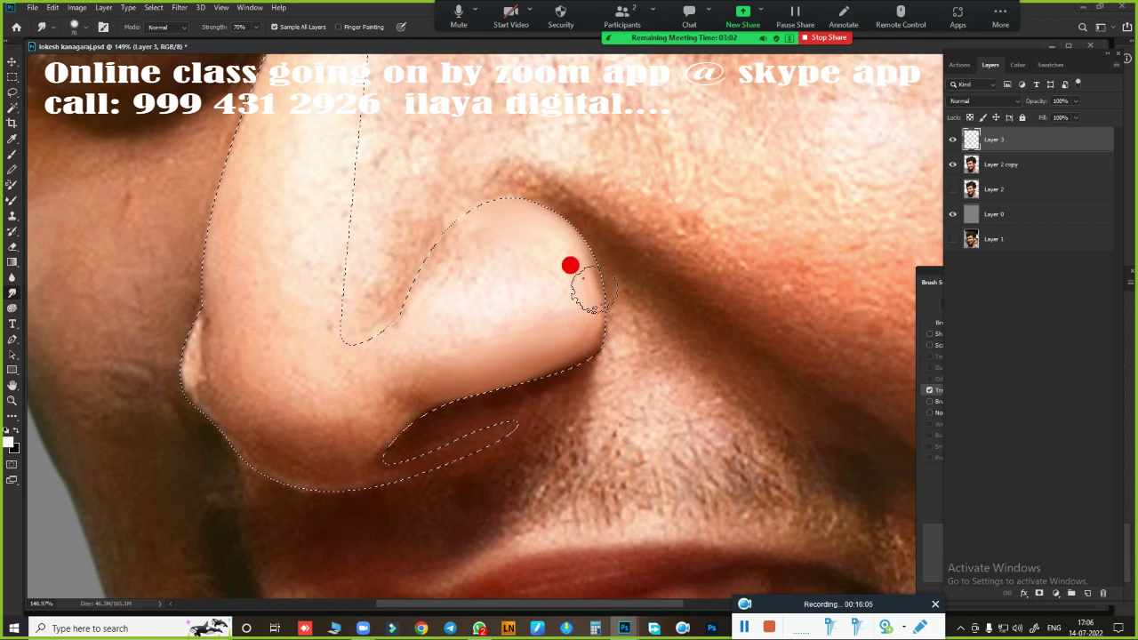
pyautogui.moveTo(570, 265); pyautogui.dragTo(551, 341)
pyautogui.moveTo(594, 302); pyautogui.dragTo(496, 210)
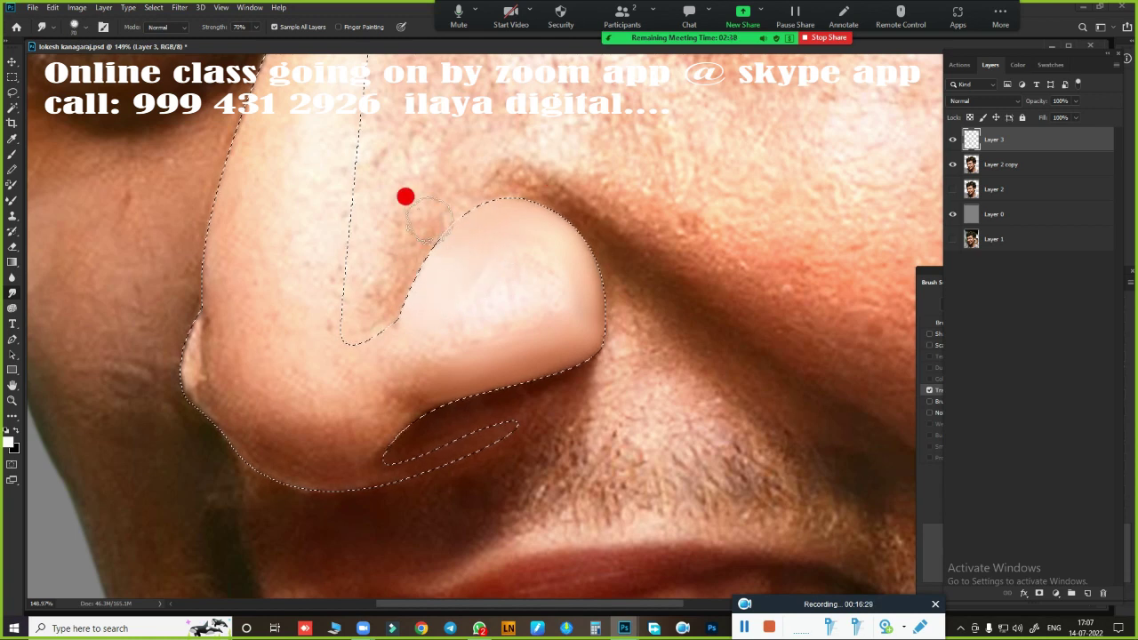
pyautogui.moveTo(427, 217)
pyautogui.mouseDown()
pyautogui.moveTo(533, 293)
pyautogui.moveTo(471, 330)
pyautogui.moveTo(558, 264)
pyautogui.moveTo(542, 231)
pyautogui.moveTo(521, 345)
pyautogui.moveTo(506, 266)
pyautogui.moveTo(462, 282)
pyautogui.moveTo(508, 264)
pyautogui.moveTo(518, 308)
pyautogui.moveTo(529, 195)
pyautogui.mouseUp()
# - At 80% strength, smooth the nose-tip highlight, skin around the nostril, and the bridge
pyautogui.click(930, 395)
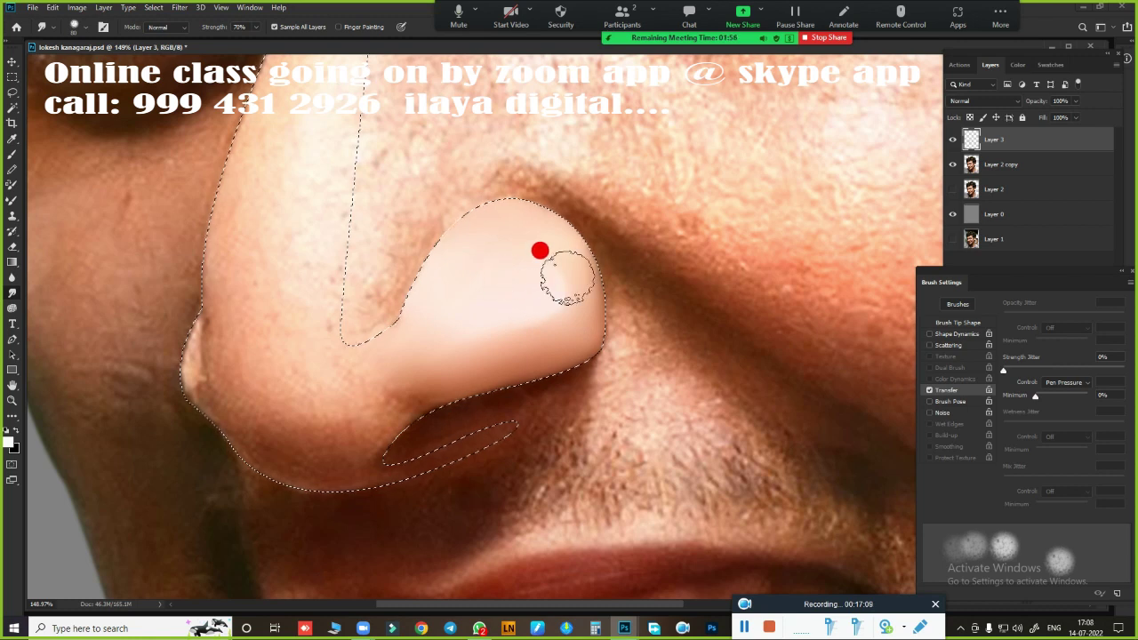
pyautogui.press('8')
pyautogui.moveTo(539, 250)
pyautogui.mouseDown()
pyautogui.moveTo(581, 290)
pyautogui.moveTo(533, 257)
pyautogui.moveTo(427, 360)
pyautogui.mouseUp()
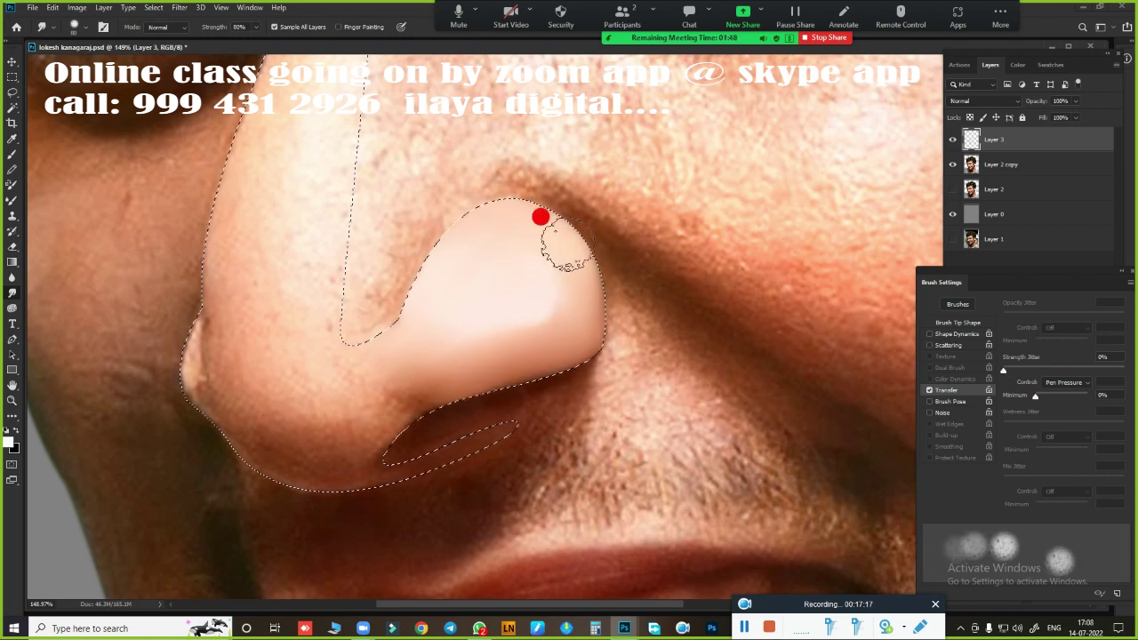
pyautogui.scroll(2, 232, 352)
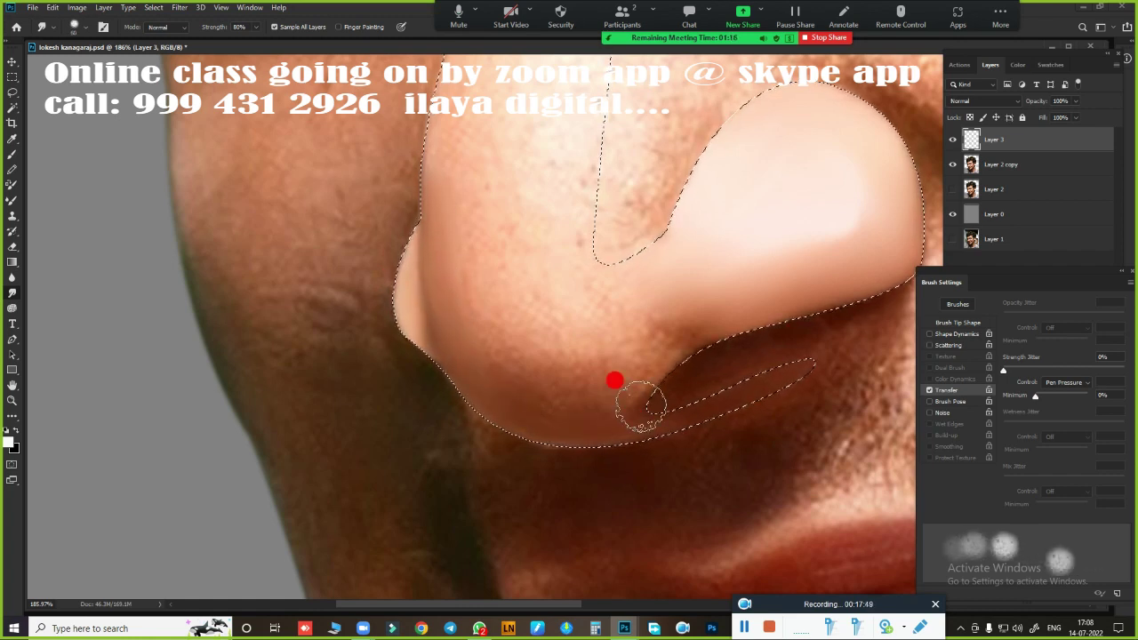
pyautogui.moveTo(616, 381); pyautogui.dragTo(670, 329)
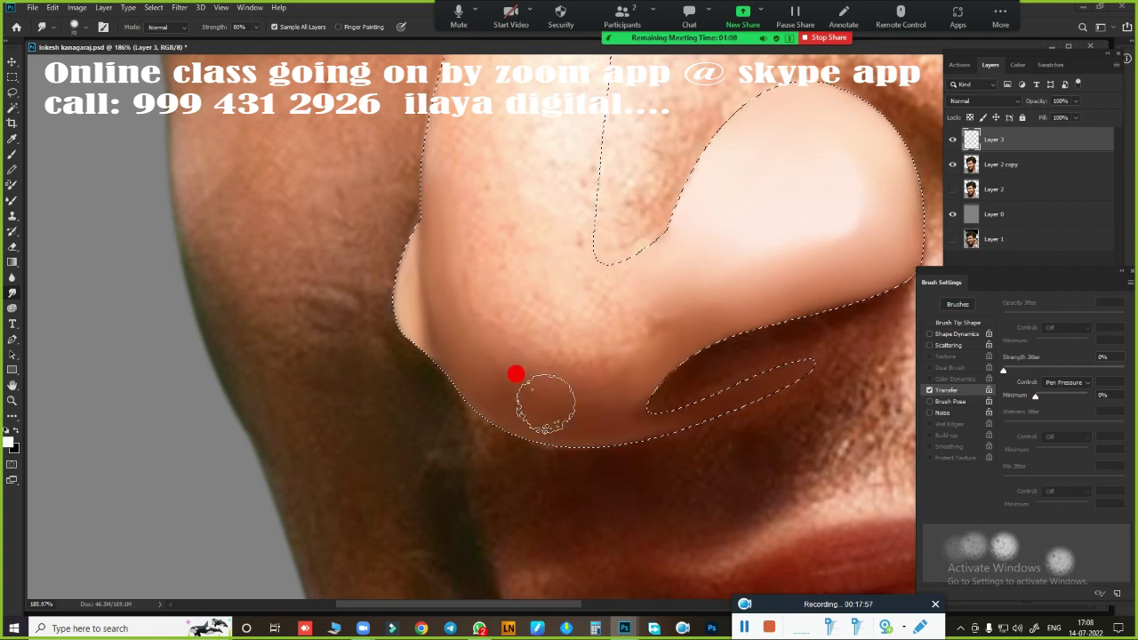
pyautogui.moveTo(545, 403); pyautogui.dragTo(477, 299)
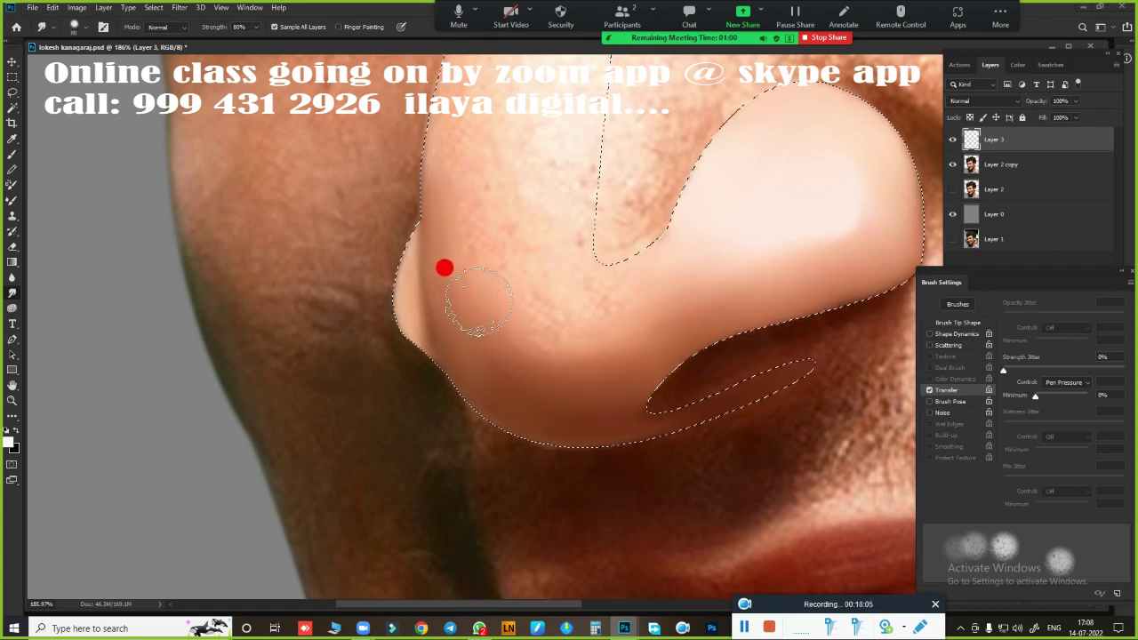
pyautogui.scroll(2, 592, 442)
pyautogui.scroll(2, 607, 434)
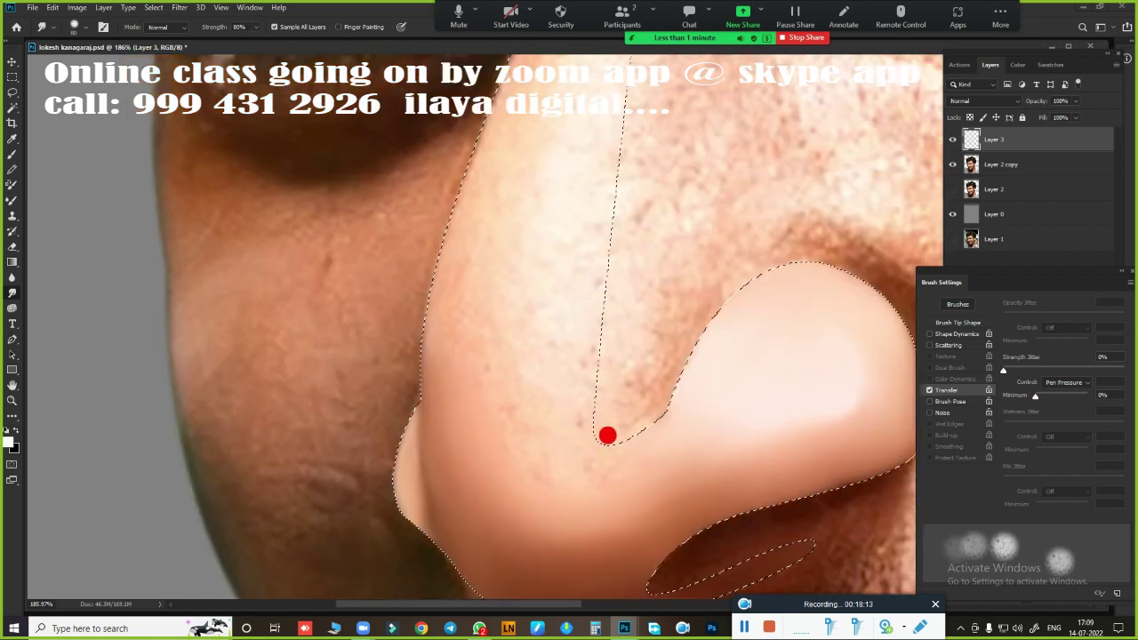
pyautogui.scroll(-3, 607, 435)
pyautogui.scroll(-2, 493, 404)
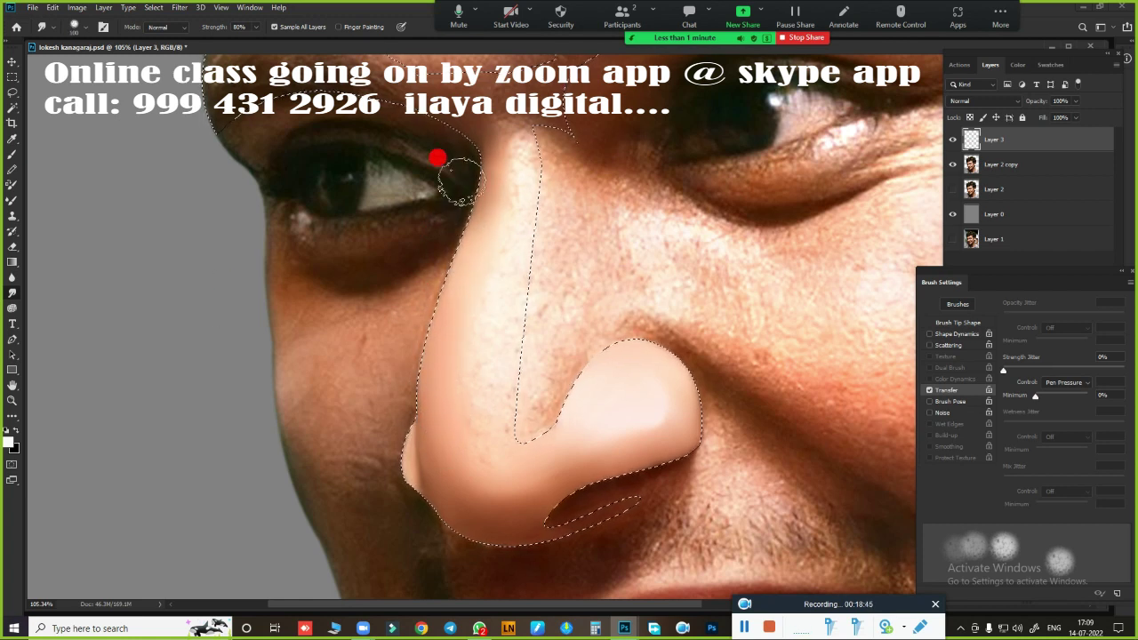
pyautogui.moveTo(500, 147); pyautogui.dragTo(460, 341)
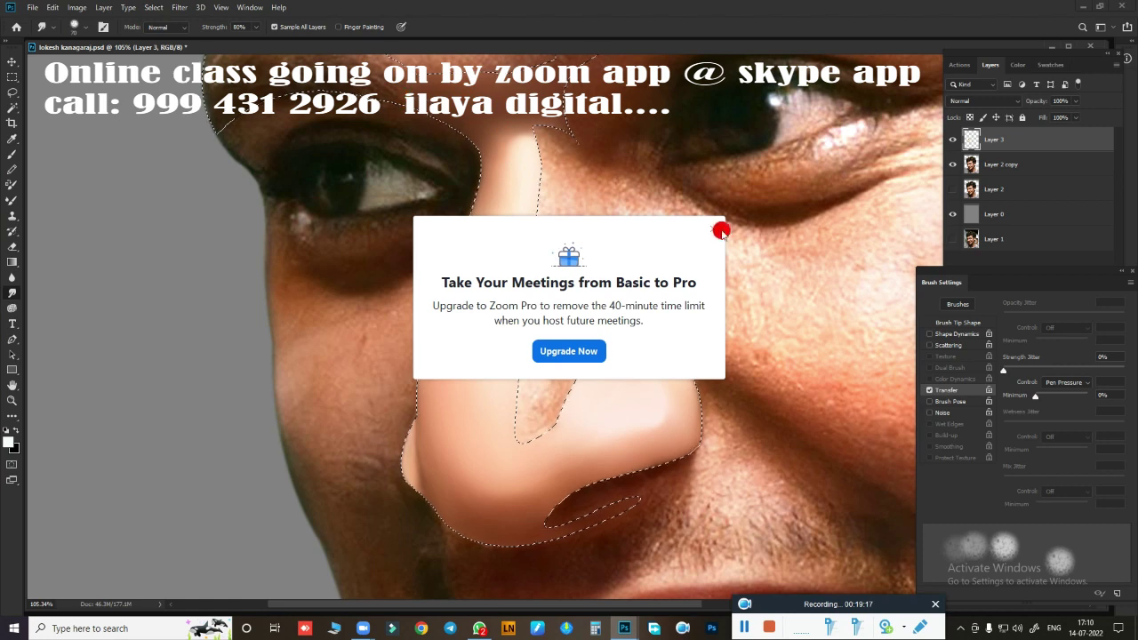
# - Shrink the brush, then toggle Layer 3 off and back on to compare the nose
pyautogui.click(721, 231)
pyautogui.hotkey('alt', '[')
pyautogui.scroll(-3, 694, 302)
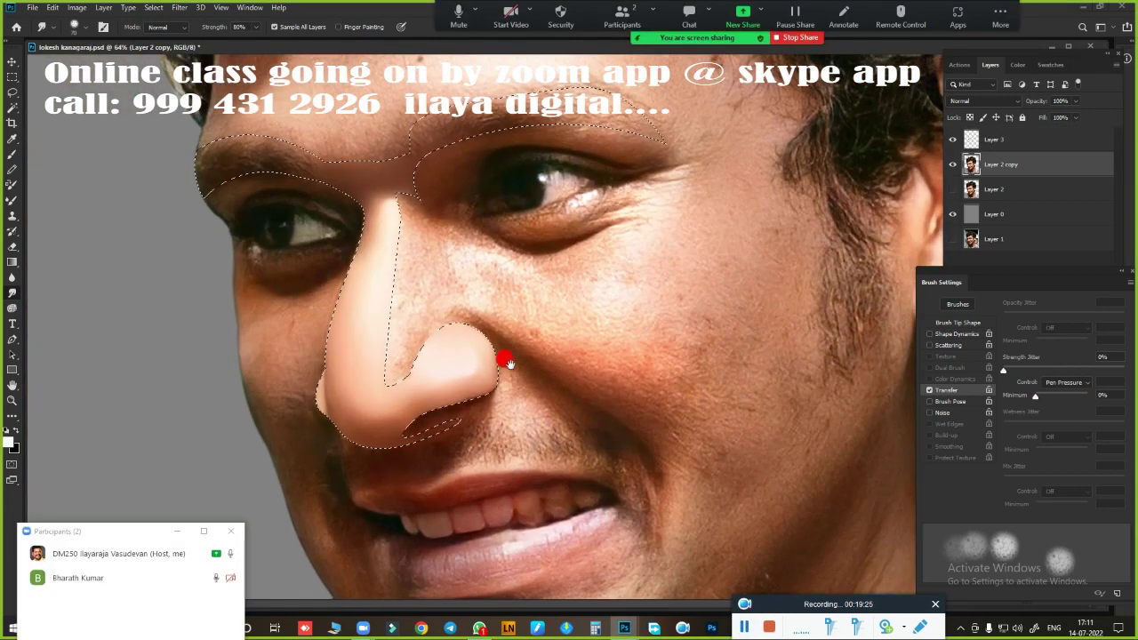
pyautogui.scroll(2, 505, 362)
pyautogui.scroll(2, 414, 394)
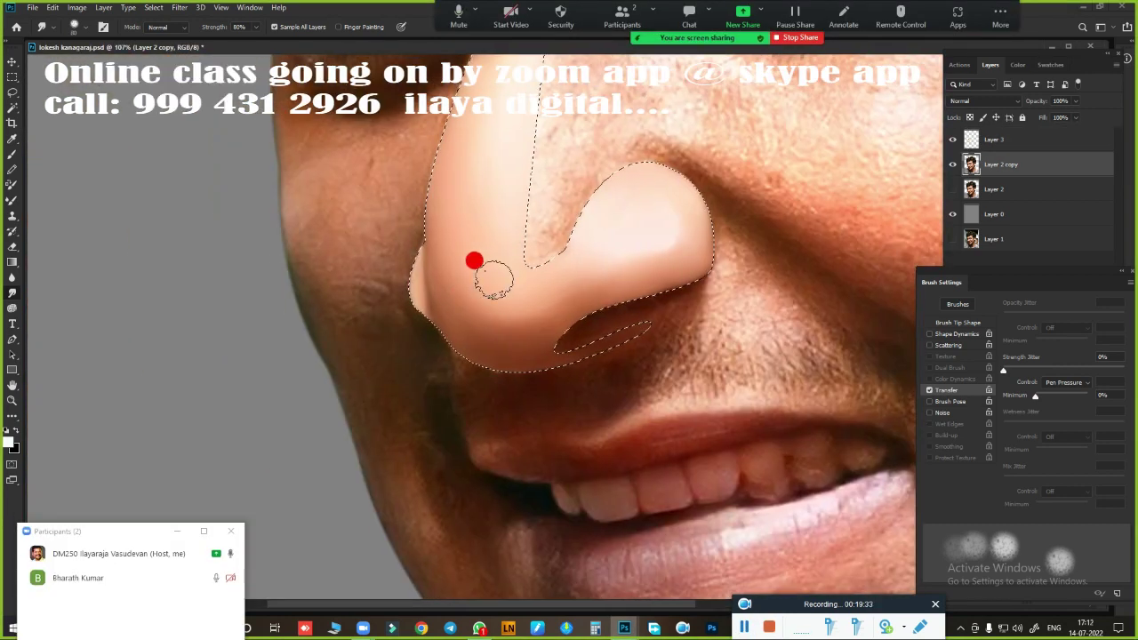
pyautogui.click(952, 139)
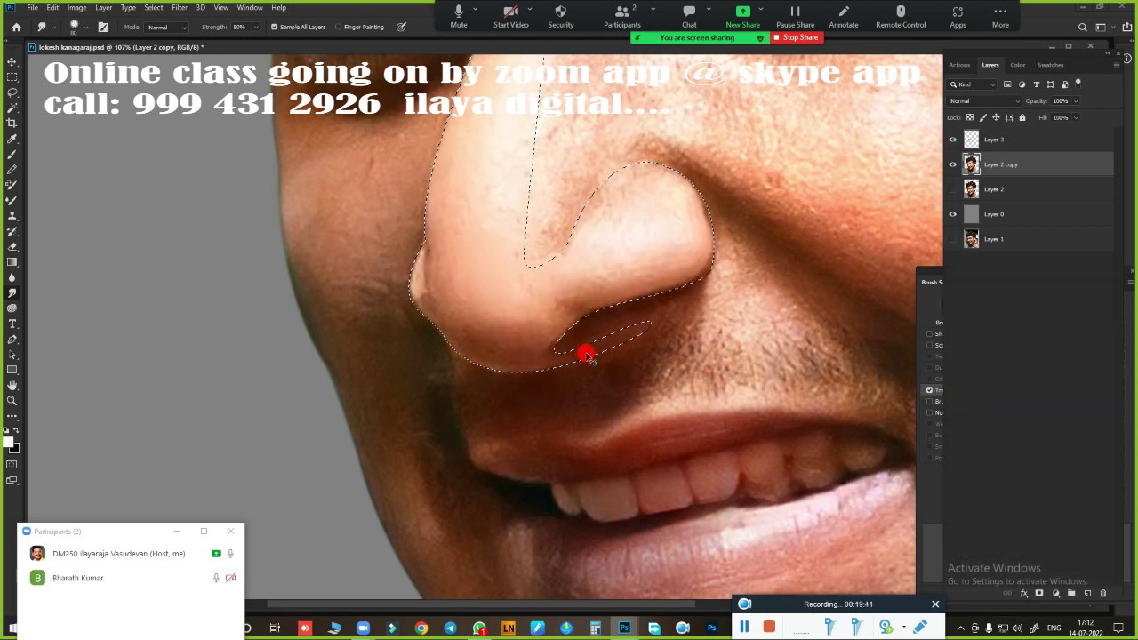
pyautogui.click(951, 140)
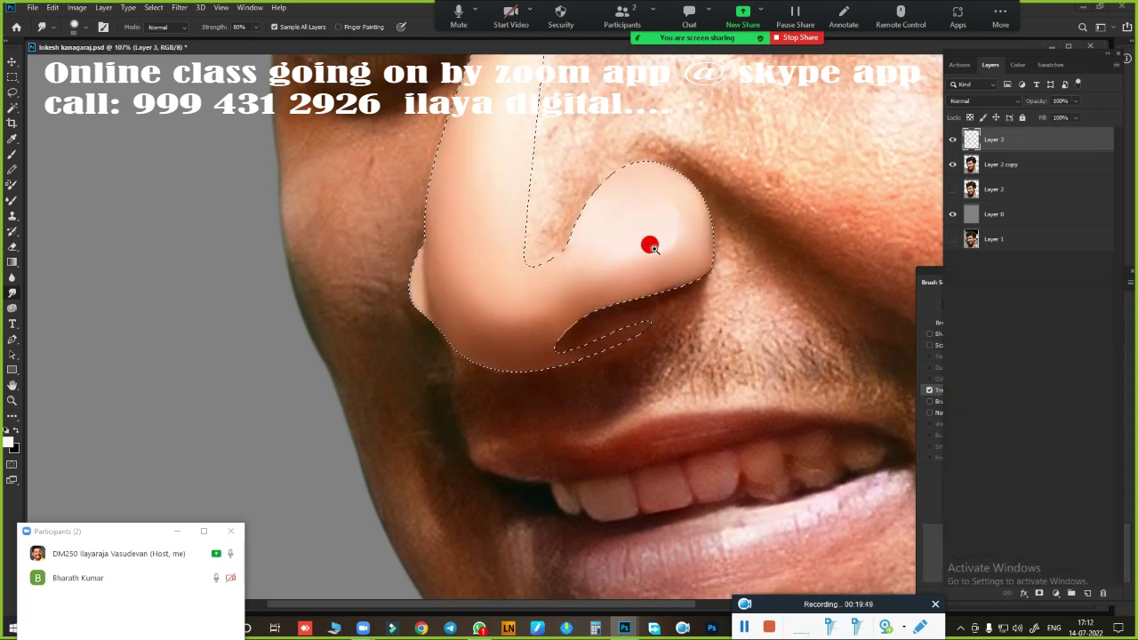
pyautogui.scroll(1, 445, 348)
pyautogui.scroll(-3, 427, 418)
pyautogui.scroll(3, 383, 382)
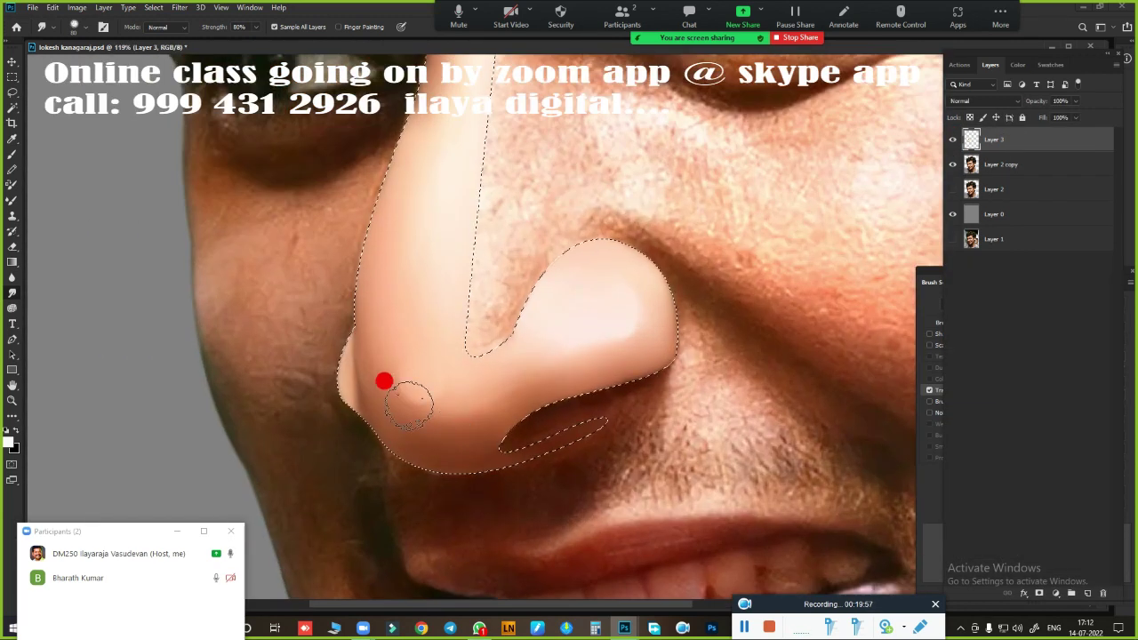
# - At 70% strength, smudge the nose's lower edge and blend both eyebrows smooth
pyautogui.press('7')
pyautogui.moveTo(554, 444); pyautogui.dragTo(573, 452)
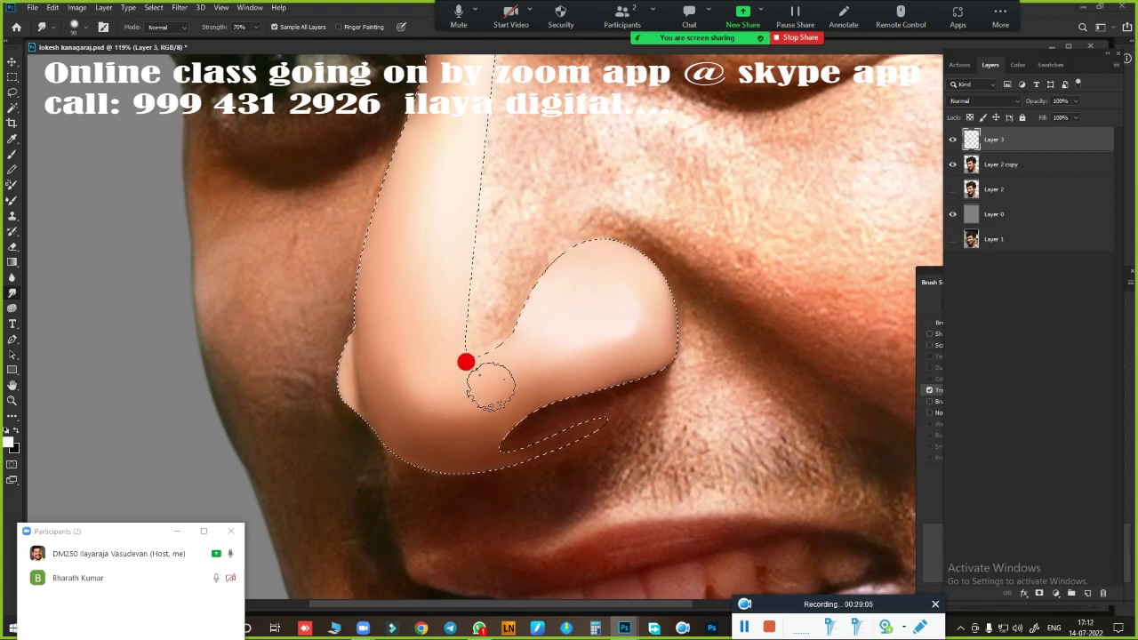
pyautogui.scroll(5, 462, 269)
pyautogui.scroll(-2, 543, 257)
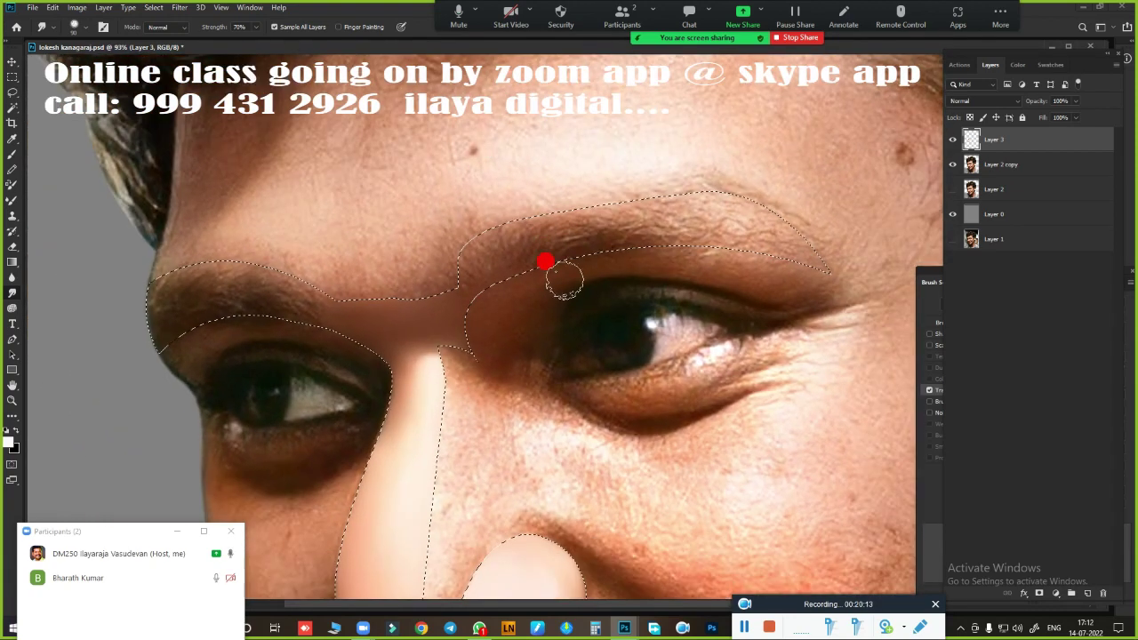
pyautogui.moveTo(579, 203)
pyautogui.mouseDown()
pyautogui.moveTo(754, 221)
pyautogui.moveTo(820, 263)
pyautogui.mouseUp()
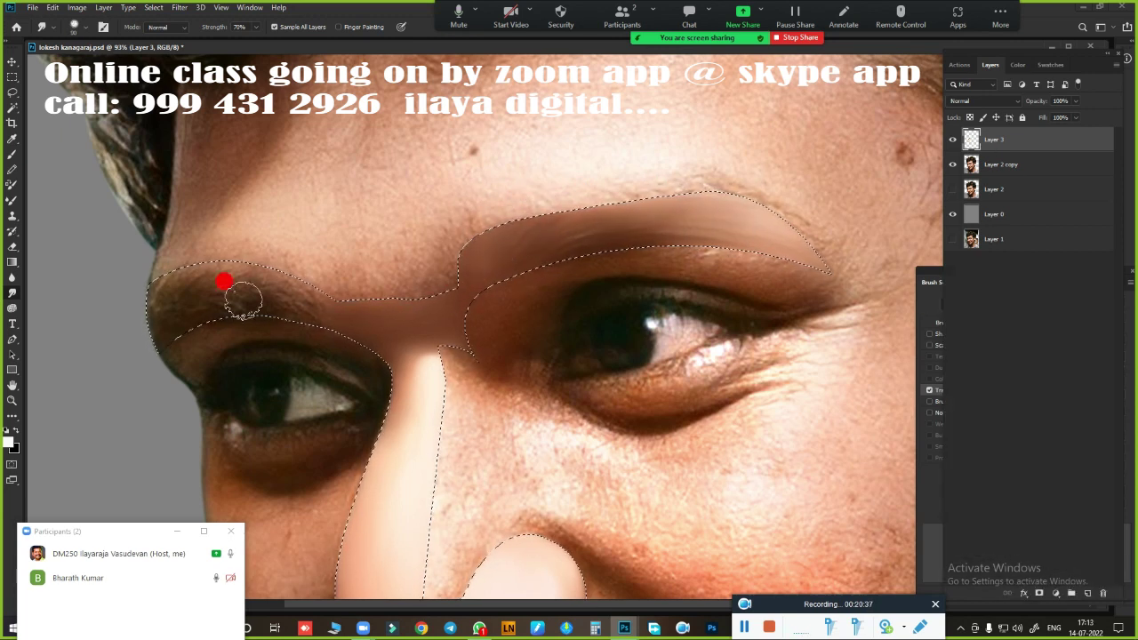
pyautogui.moveTo(206, 277)
pyautogui.mouseDown()
pyautogui.moveTo(290, 310)
pyautogui.moveTo(119, 346)
pyautogui.mouseUp()
# - Feather the selection by 50 pixels and smooth the eyebrow's lower edge
pyautogui.scroll(-3, 559, 337)
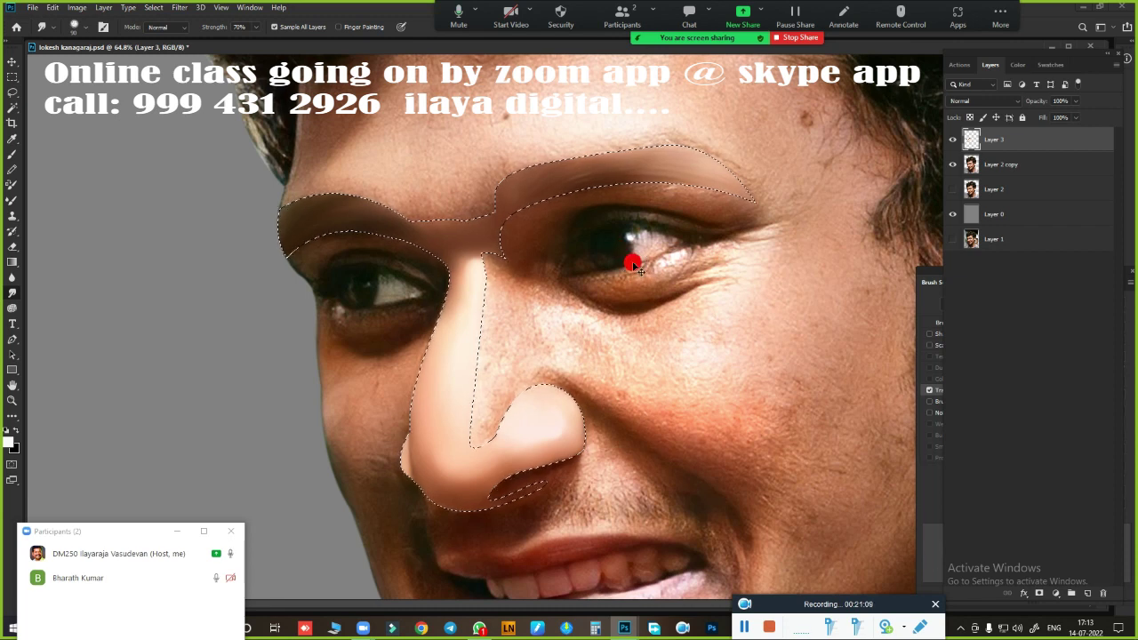
pyautogui.hotkey('shift', 'F6')
pyautogui.press('Return')
pyautogui.scroll(2, 640, 275)
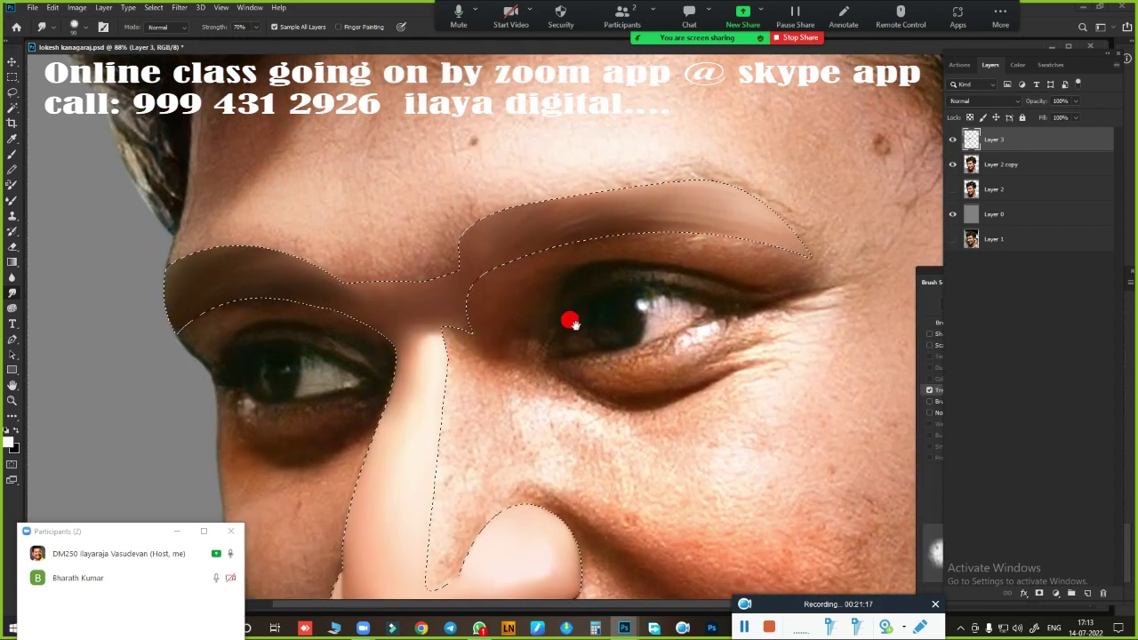
pyautogui.scroll(-3, 548, 361)
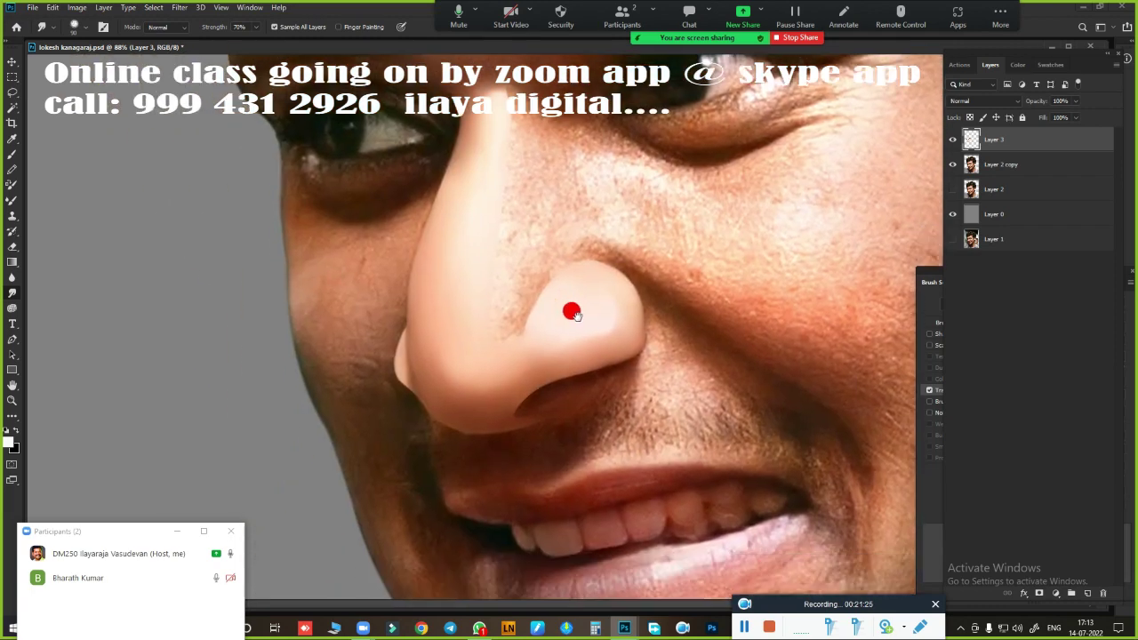
pyautogui.scroll(1, 572, 310)
pyautogui.scroll(3, 261, 254)
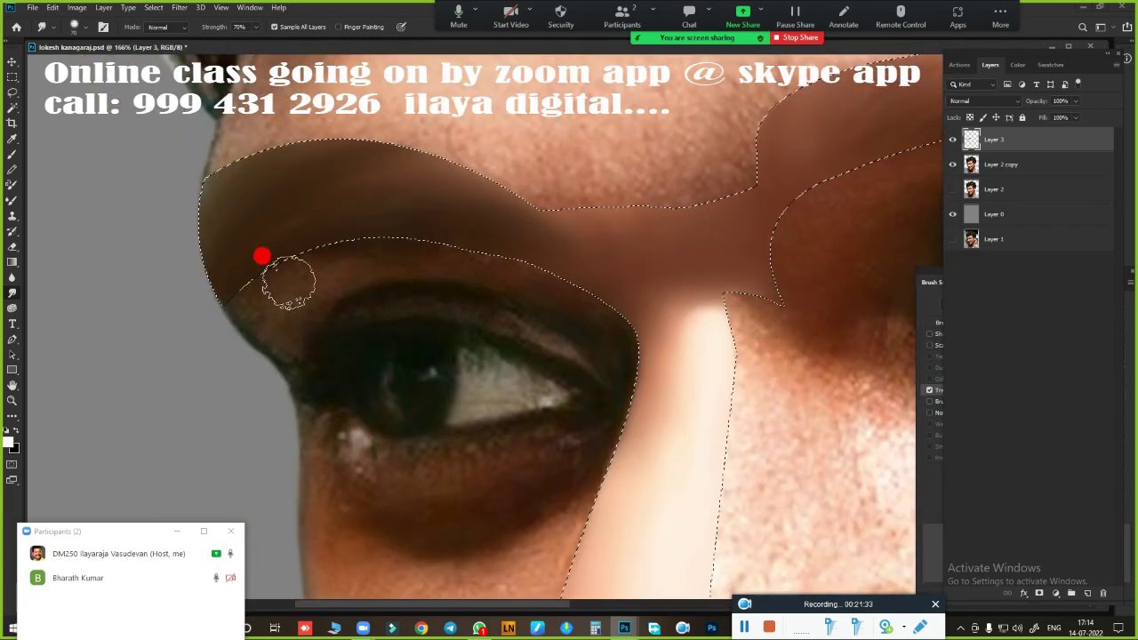
pyautogui.moveTo(357, 252)
pyautogui.mouseDown()
pyautogui.moveTo(259, 312)
pyautogui.moveTo(338, 240)
pyautogui.moveTo(578, 281)
pyautogui.moveTo(490, 241)
pyautogui.moveTo(310, 252)
pyautogui.moveTo(521, 252)
pyautogui.mouseUp()
pyautogui.moveTo(638, 404)
pyautogui.mouseDown()
pyautogui.moveTo(578, 144)
pyautogui.moveTo(599, 183)
pyautogui.mouseUp()
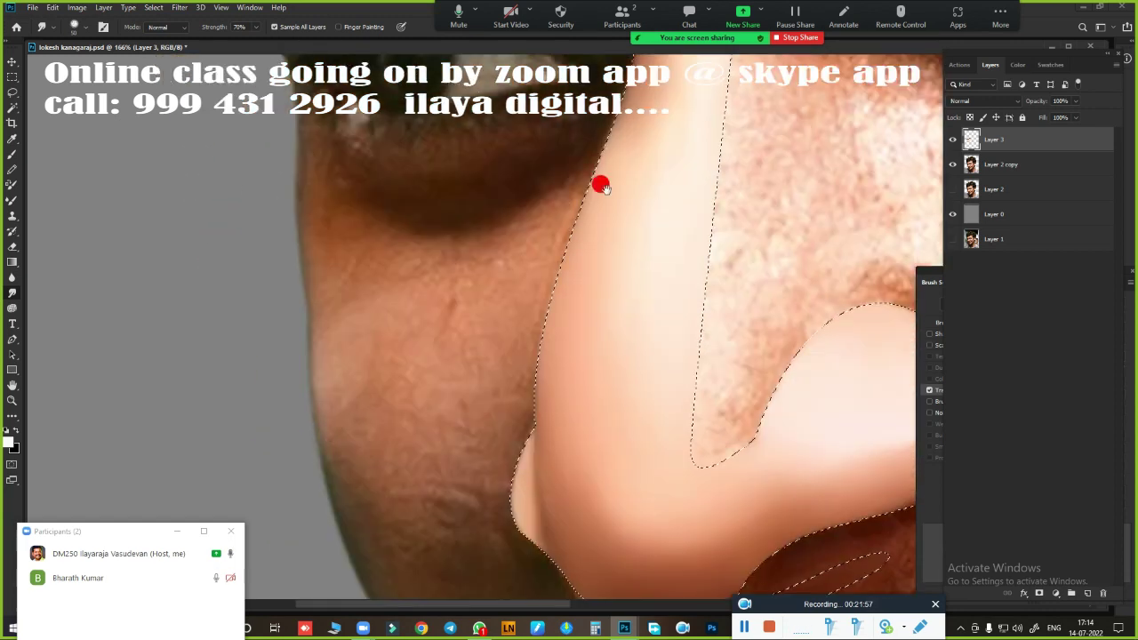
# - Smooth the shading along the top, right edge and ridge of the nose
pyautogui.scroll(-3, 543, 245)
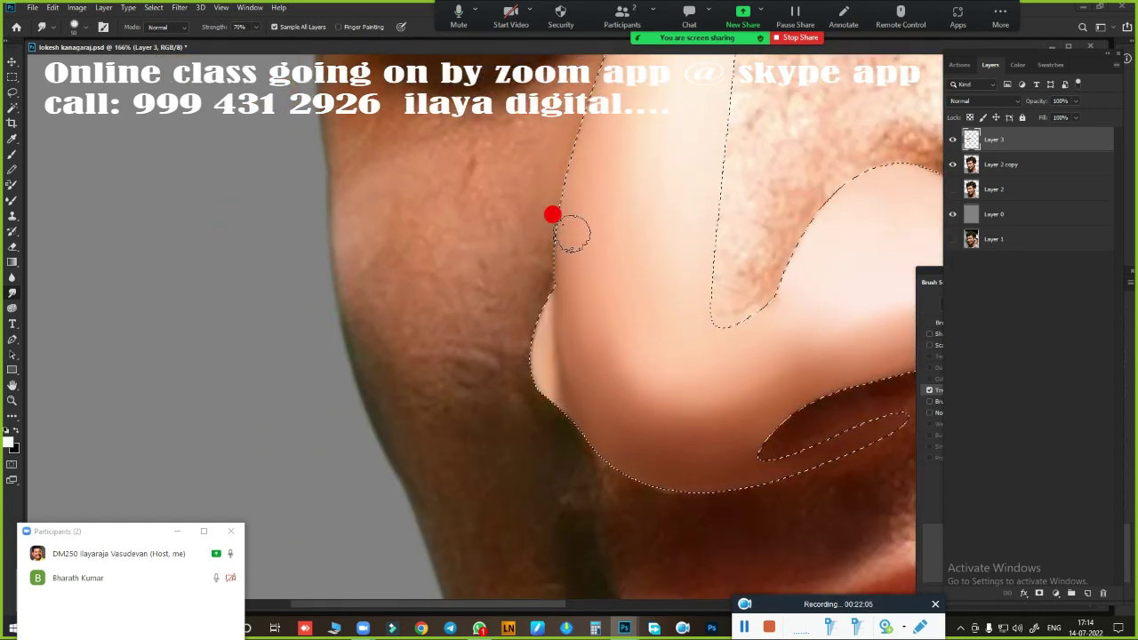
pyautogui.scroll(-1, 489, 240)
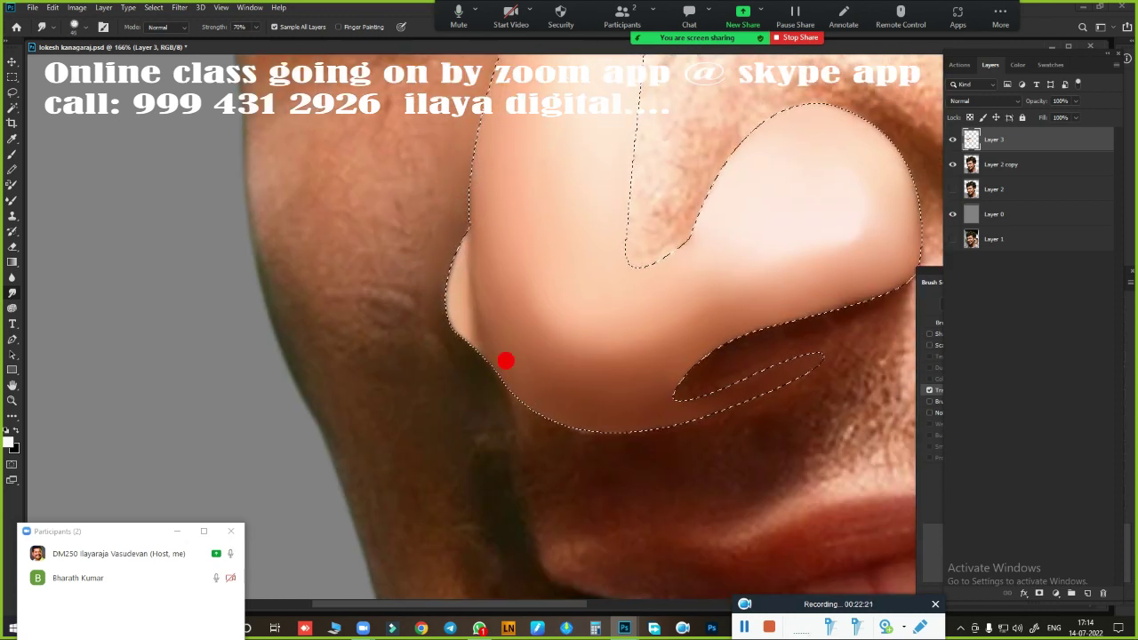
pyautogui.moveTo(506, 359); pyautogui.dragTo(306, 326)
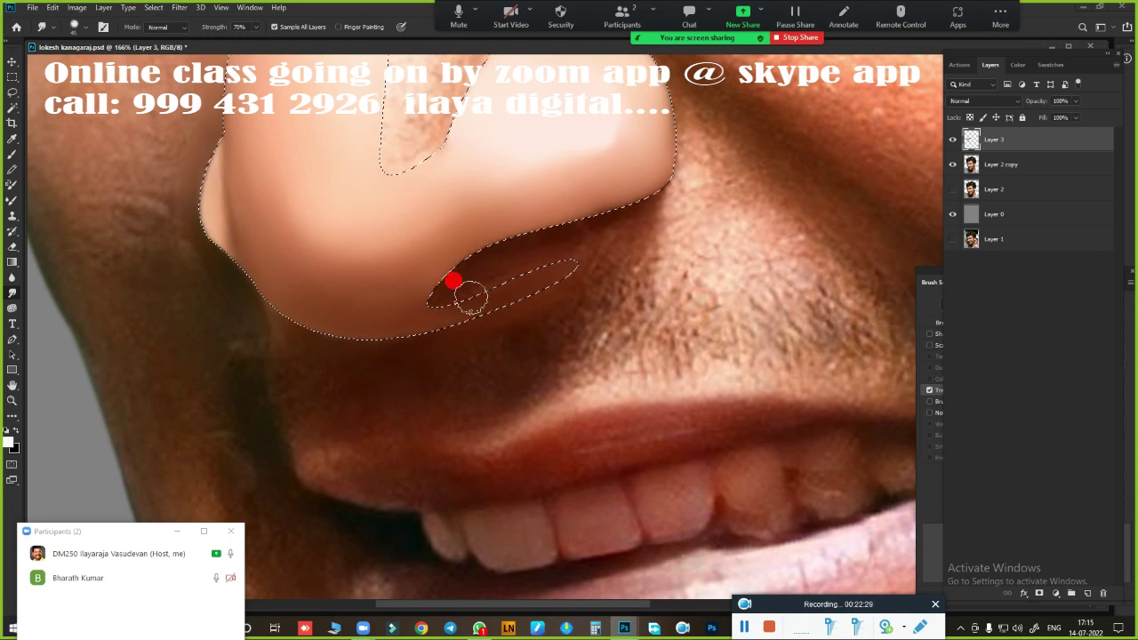
pyautogui.moveTo(627, 213)
pyautogui.mouseDown()
pyautogui.moveTo(534, 329)
pyautogui.moveTo(648, 374)
pyautogui.mouseUp()
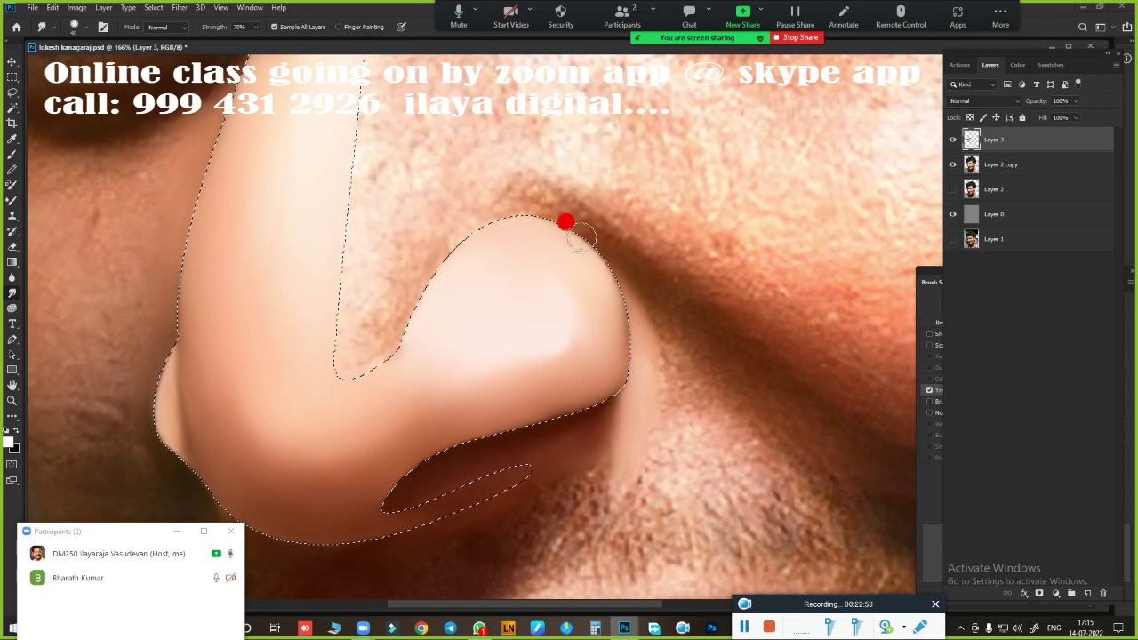
pyautogui.moveTo(563, 221)
pyautogui.mouseDown()
pyautogui.moveTo(462, 203)
pyautogui.moveTo(405, 266)
pyautogui.moveTo(382, 332)
pyautogui.moveTo(492, 208)
pyautogui.mouseUp()
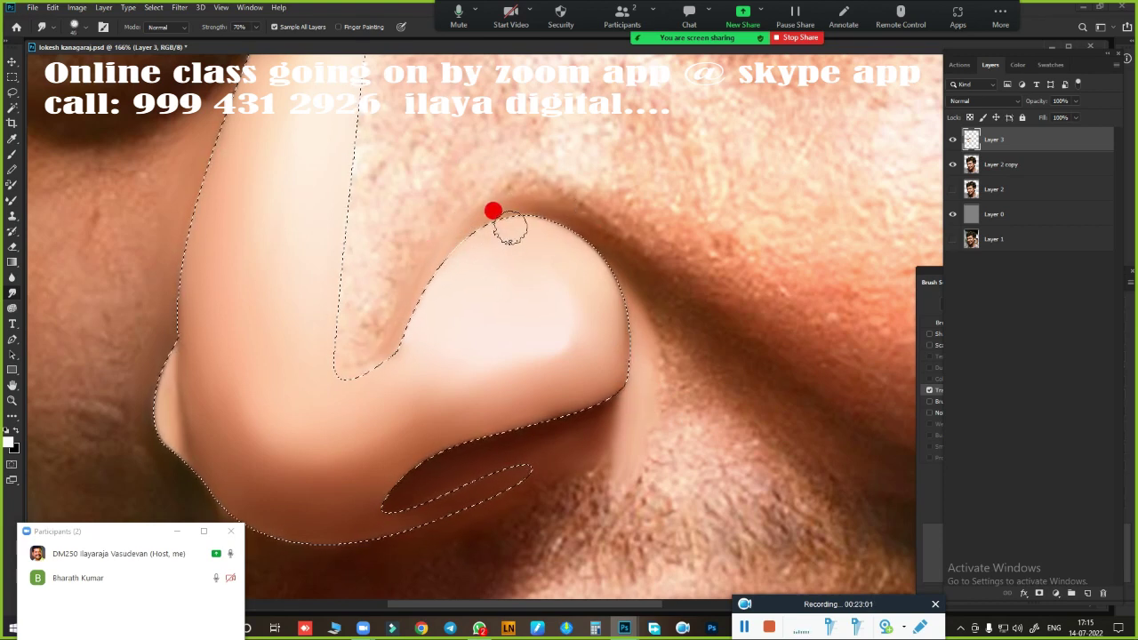
pyautogui.moveTo(431, 287)
pyautogui.mouseDown()
pyautogui.moveTo(640, 363)
pyautogui.moveTo(605, 239)
pyautogui.moveTo(457, 251)
pyautogui.moveTo(610, 234)
pyautogui.mouseUp()
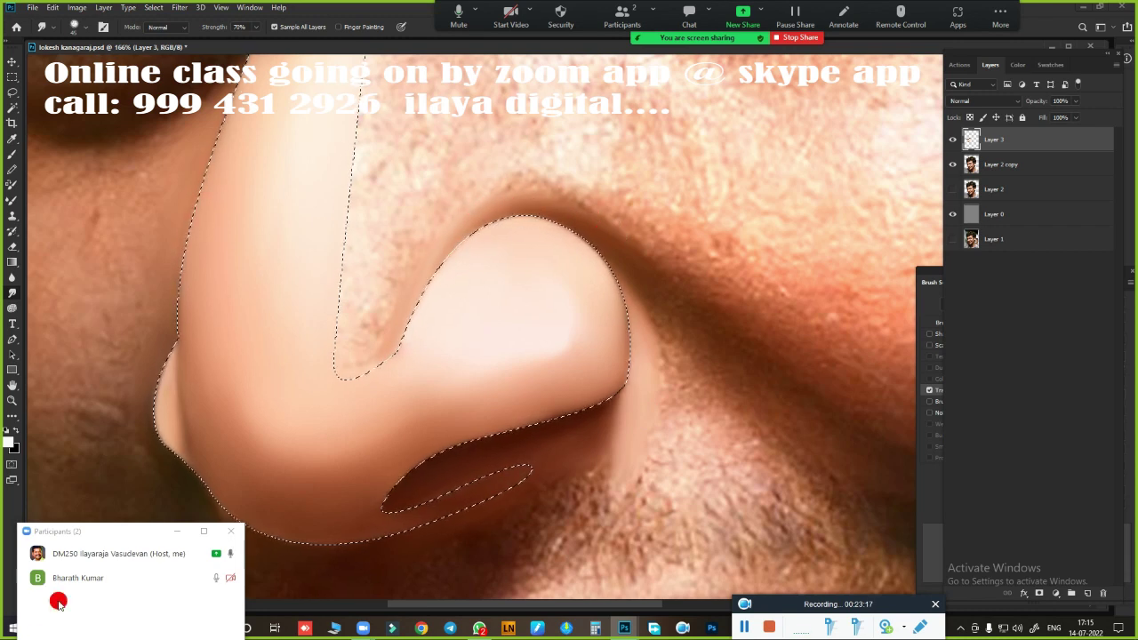
pyautogui.scroll(-2, 469, 310)
pyautogui.scroll(-1, 480, 275)
pyautogui.moveTo(442, 180); pyautogui.dragTo(432, 285)
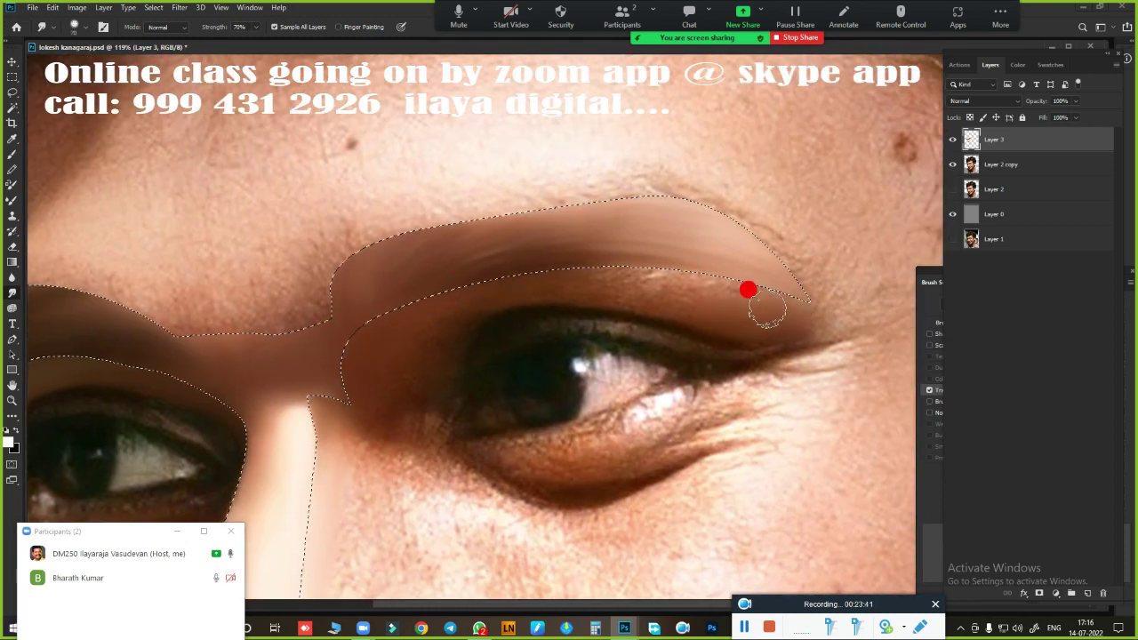
# - Smudge the eyebrow's upper and lower edges into a smooth painted stroke
pyautogui.moveTo(766, 309)
pyautogui.mouseDown()
pyautogui.moveTo(546, 277)
pyautogui.moveTo(638, 276)
pyautogui.moveTo(716, 311)
pyautogui.mouseUp()
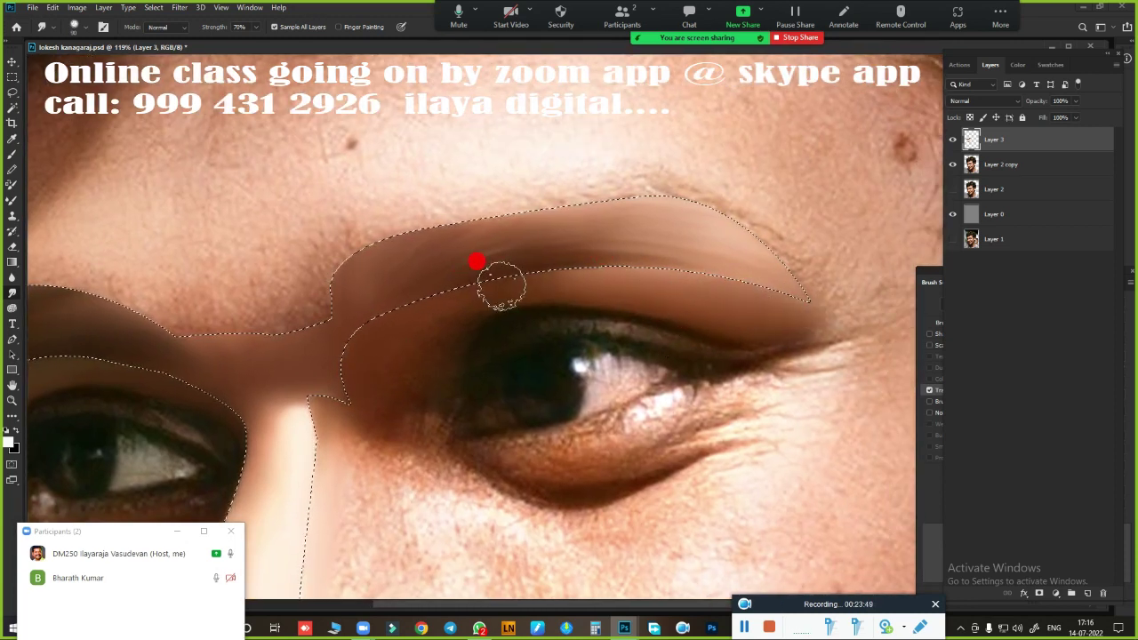
pyautogui.moveTo(500, 284); pyautogui.dragTo(364, 399)
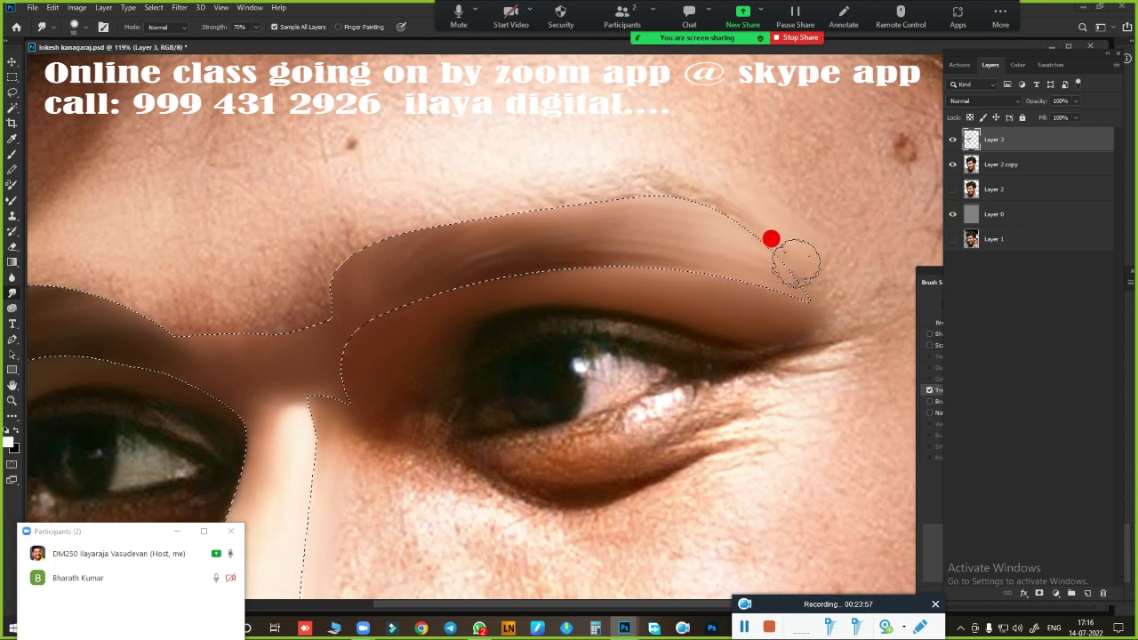
pyautogui.moveTo(788, 261); pyautogui.dragTo(539, 196)
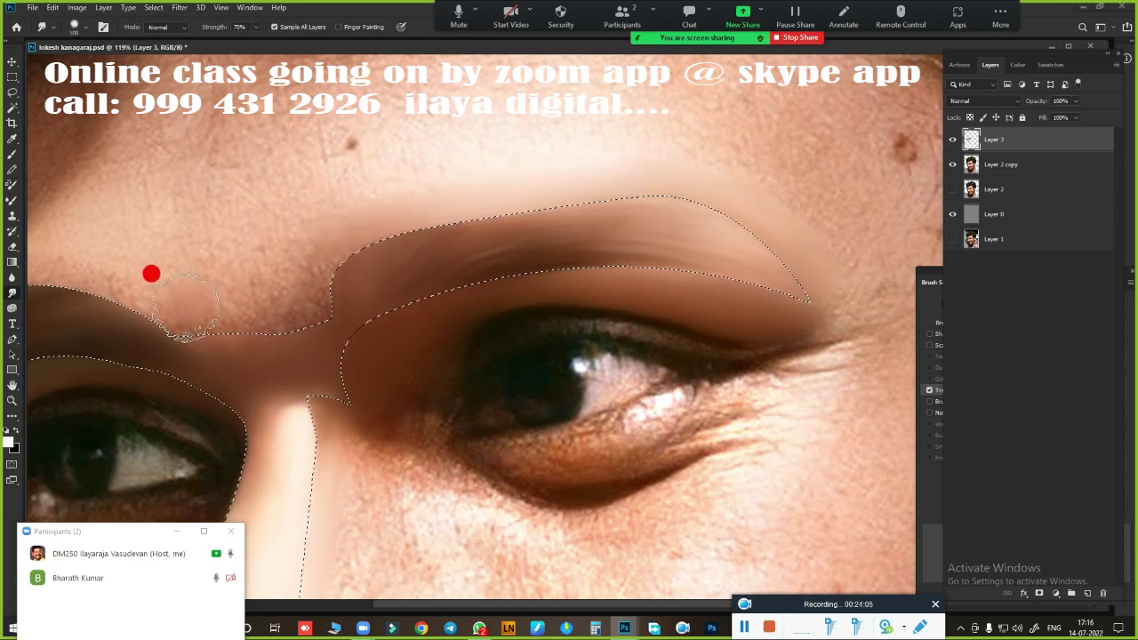
pyautogui.scroll(-3, 292, 261)
# - Smudge to brighten the highlight strip along the nose bridge
pyautogui.scroll(-3, 507, 228)
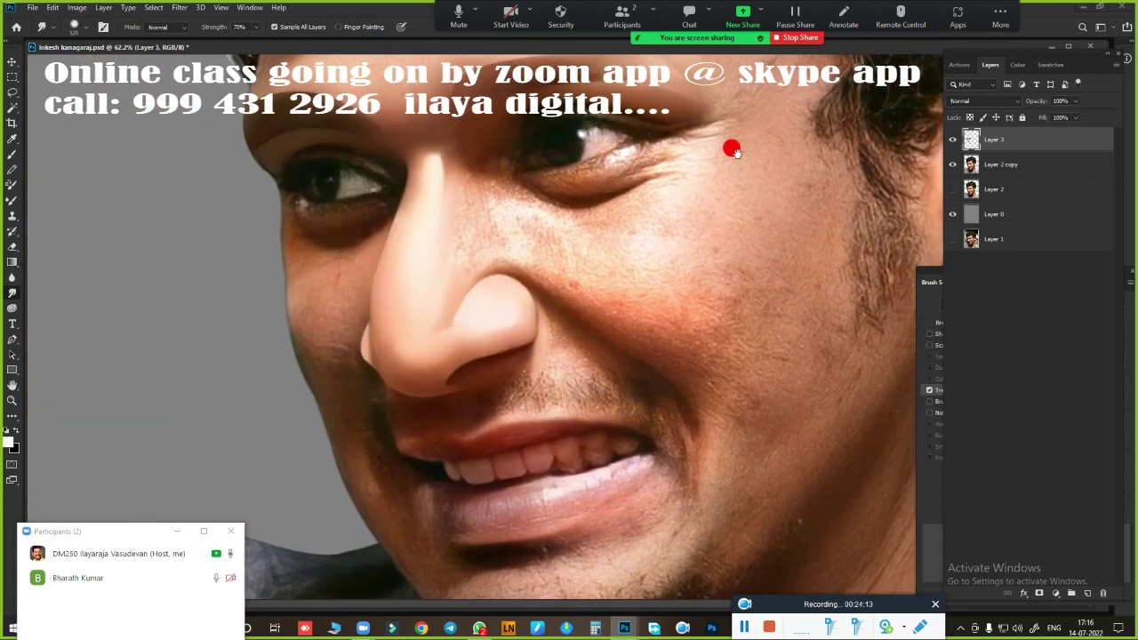
pyautogui.moveTo(731, 150); pyautogui.dragTo(752, 194)
pyautogui.scroll(3, 538, 308)
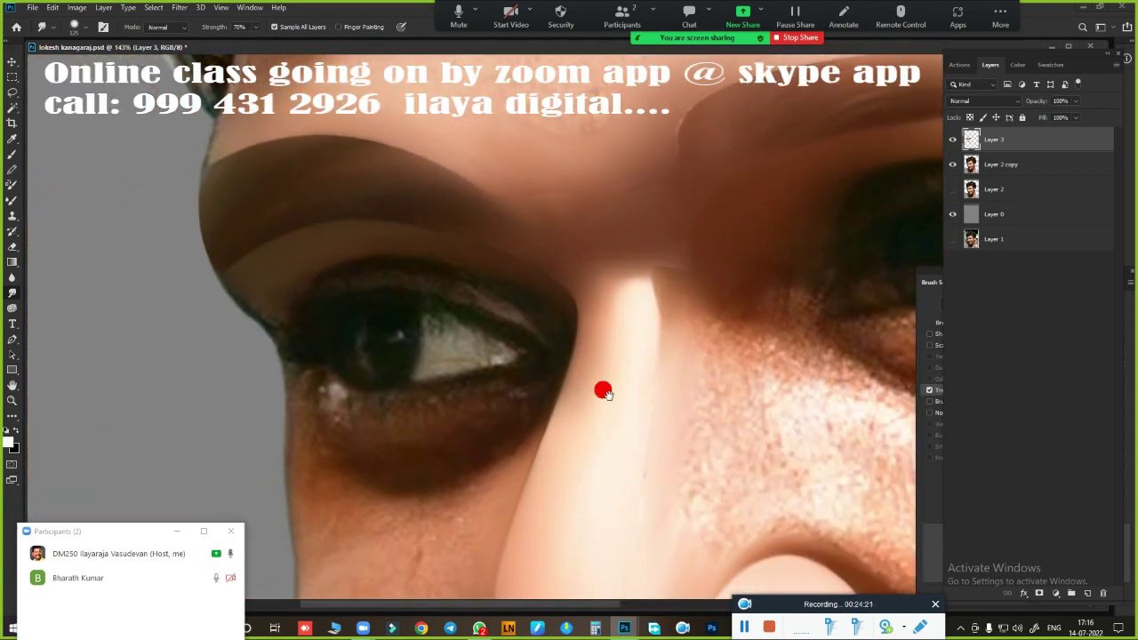
pyautogui.scroll(2, 601, 389)
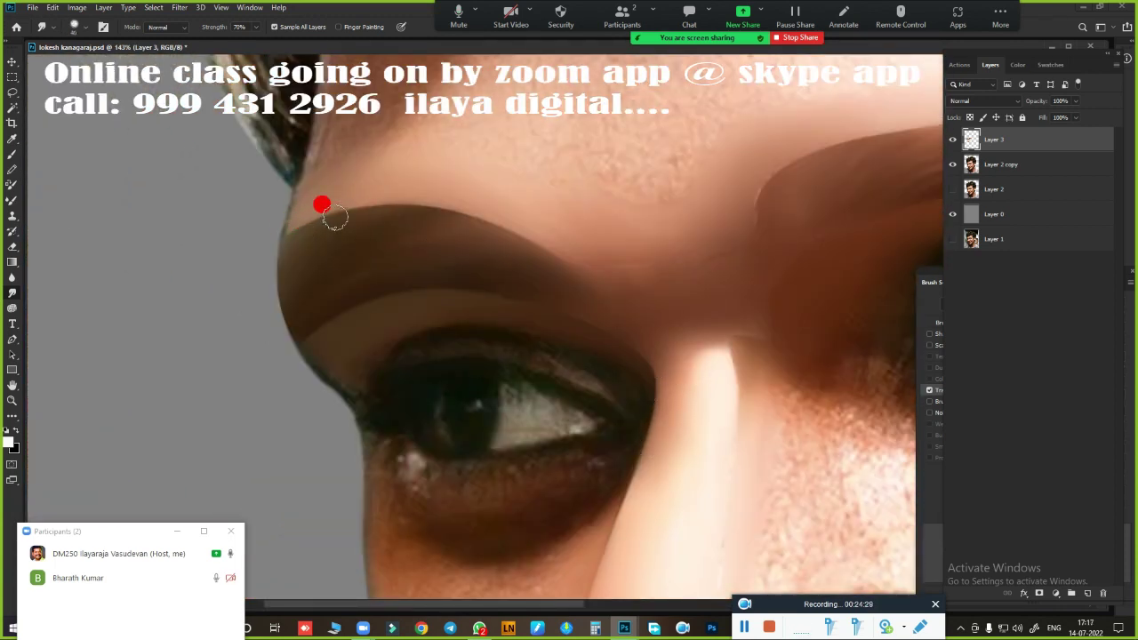
pyautogui.hscroll(3, 587, 280)
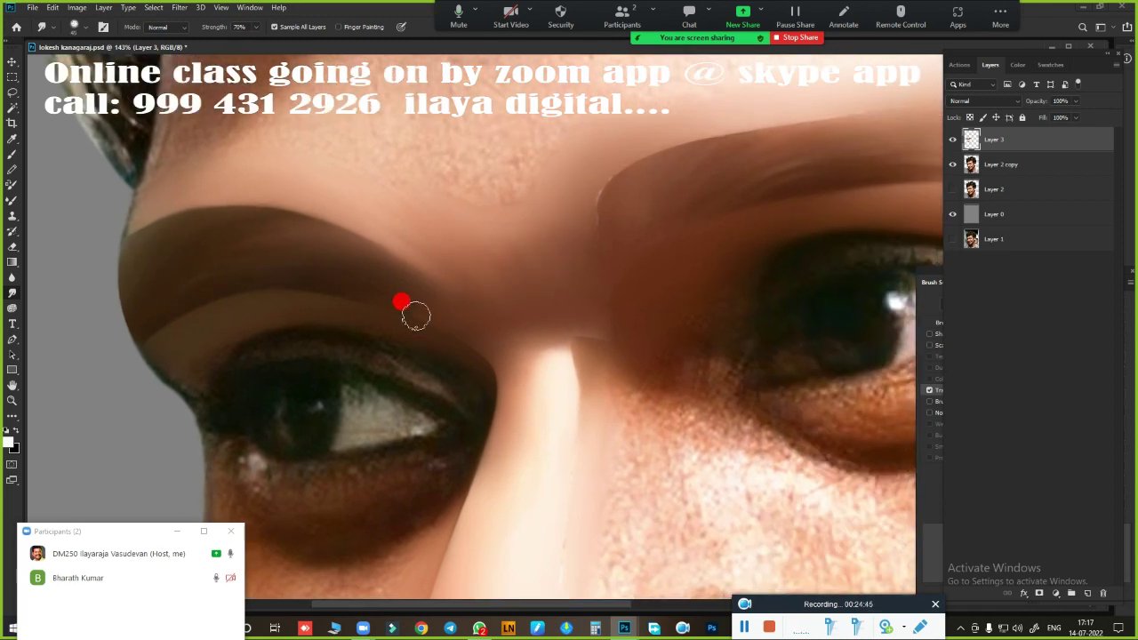
pyautogui.moveTo(571, 366); pyautogui.dragTo(576, 425)
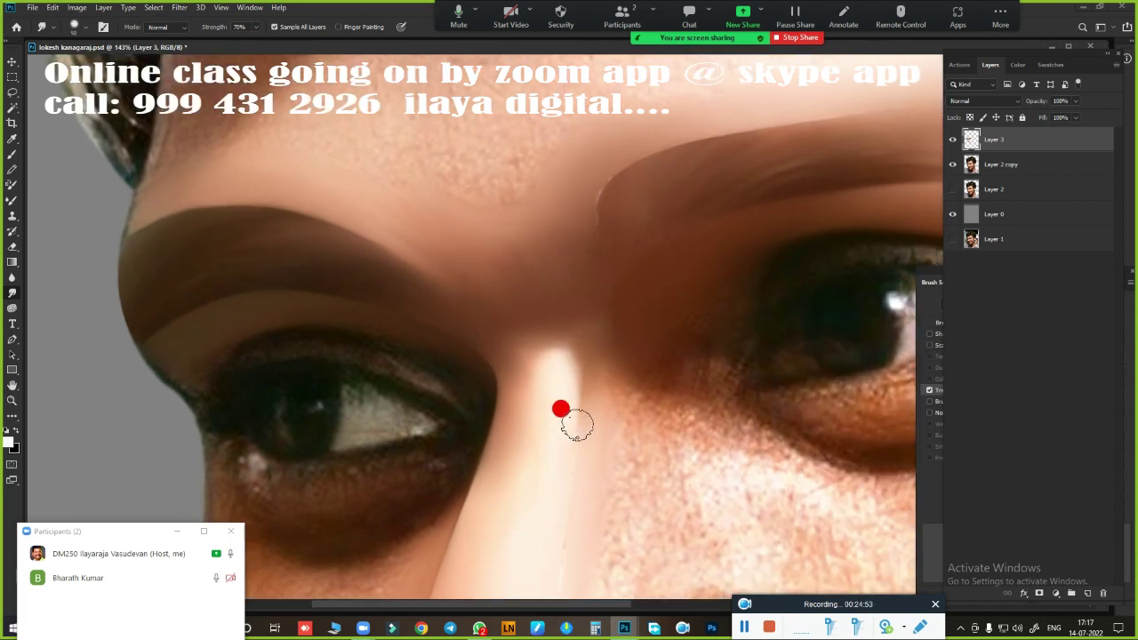
# - Check the strokes by toggling Layer 2 copy off and on, then hide Layer 3
pyautogui.scroll(-4, 558, 380)
pyautogui.scroll(-2, 470, 234)
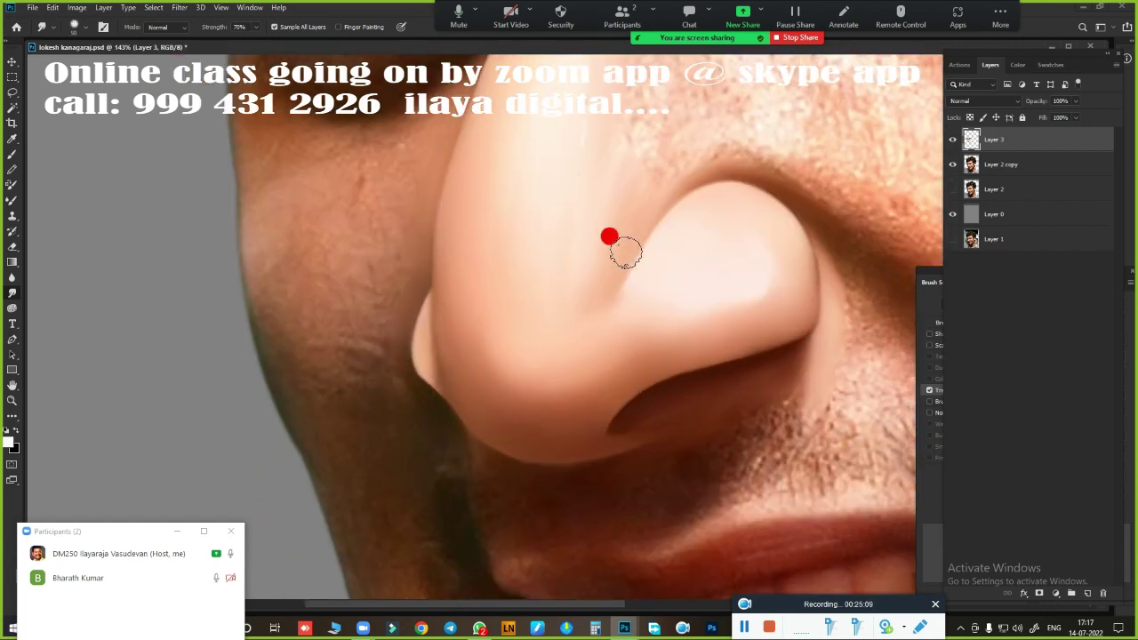
pyautogui.scroll(3, 625, 252)
pyautogui.hscroll(2, 625, 252)
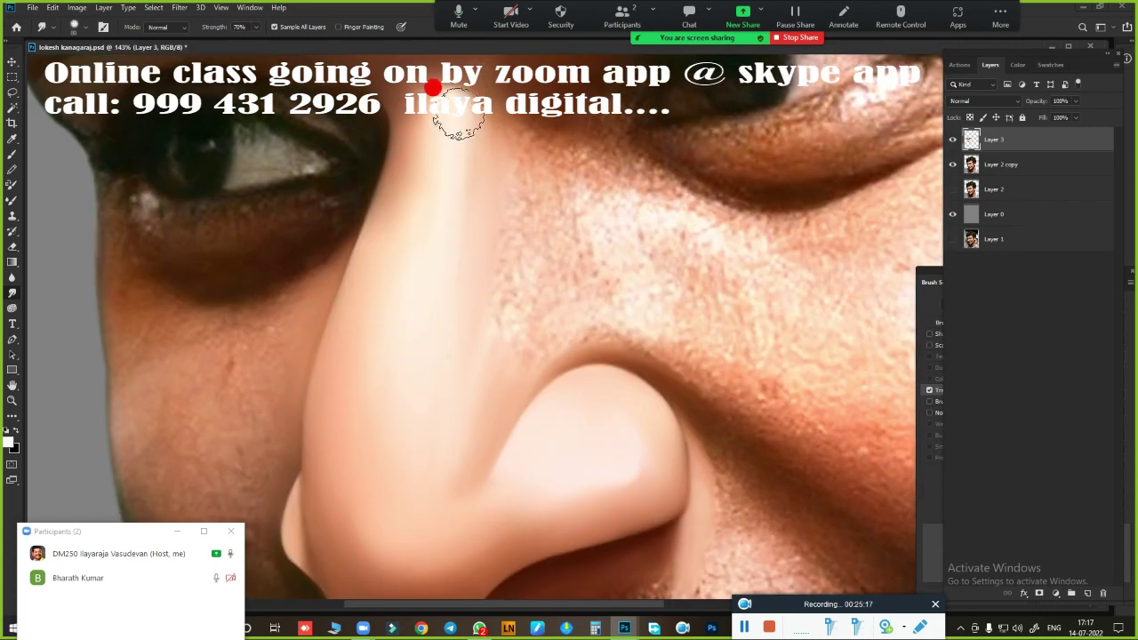
pyautogui.scroll(4, 609, 187)
pyautogui.hscroll(1, 610, 187)
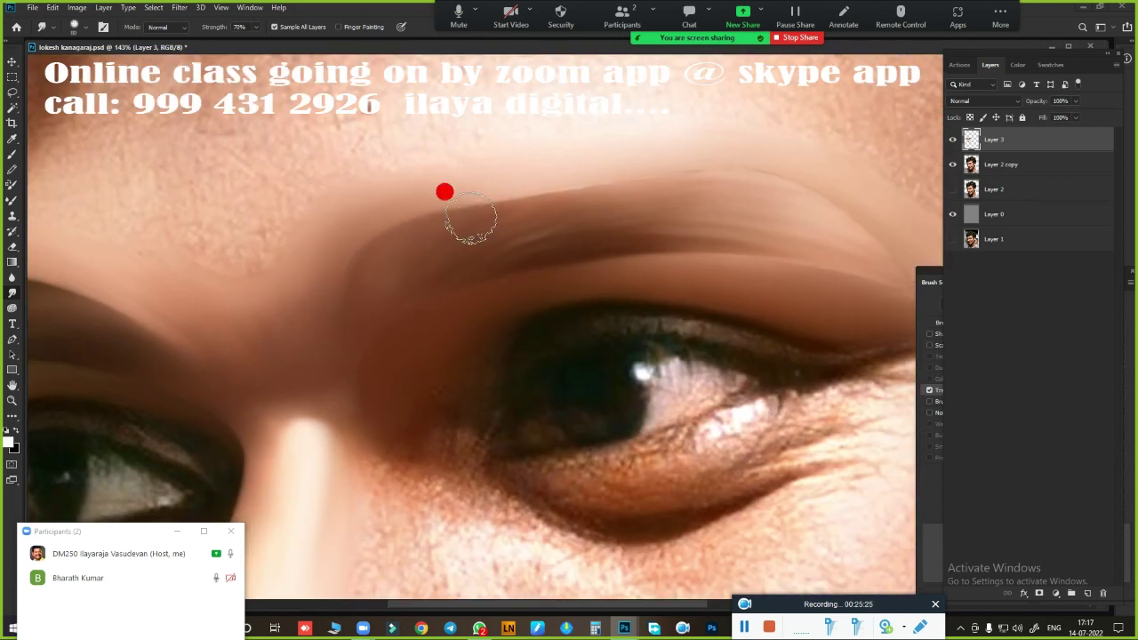
pyautogui.hscroll(2, 620, 260)
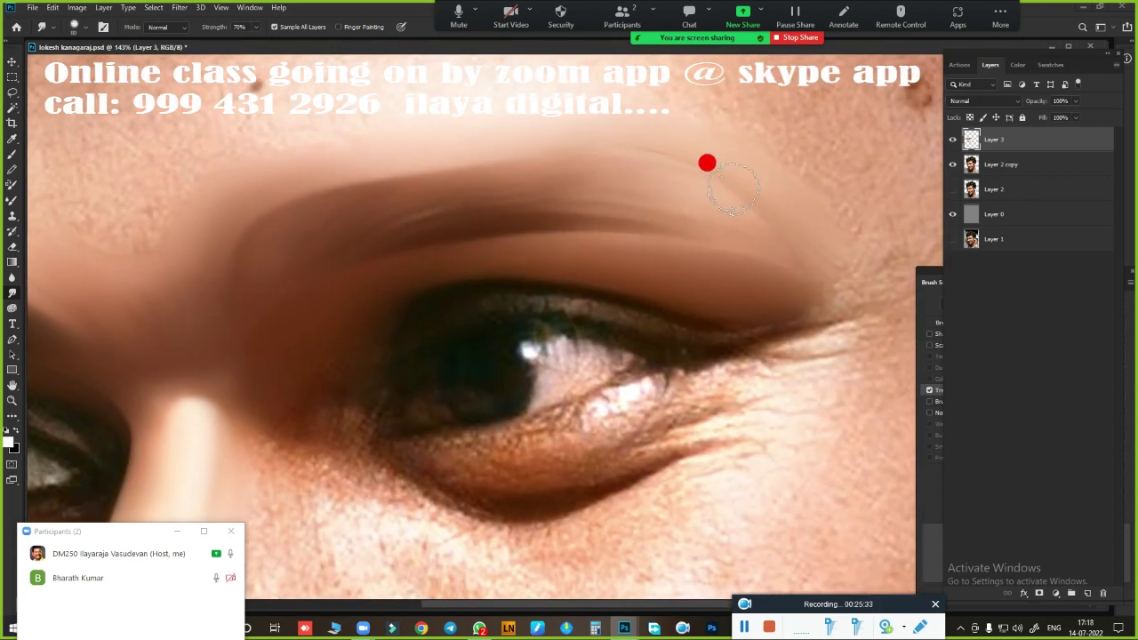
pyautogui.scroll(-2, 646, 297)
pyautogui.scroll(-3, 673, 326)
pyautogui.click(952, 164)
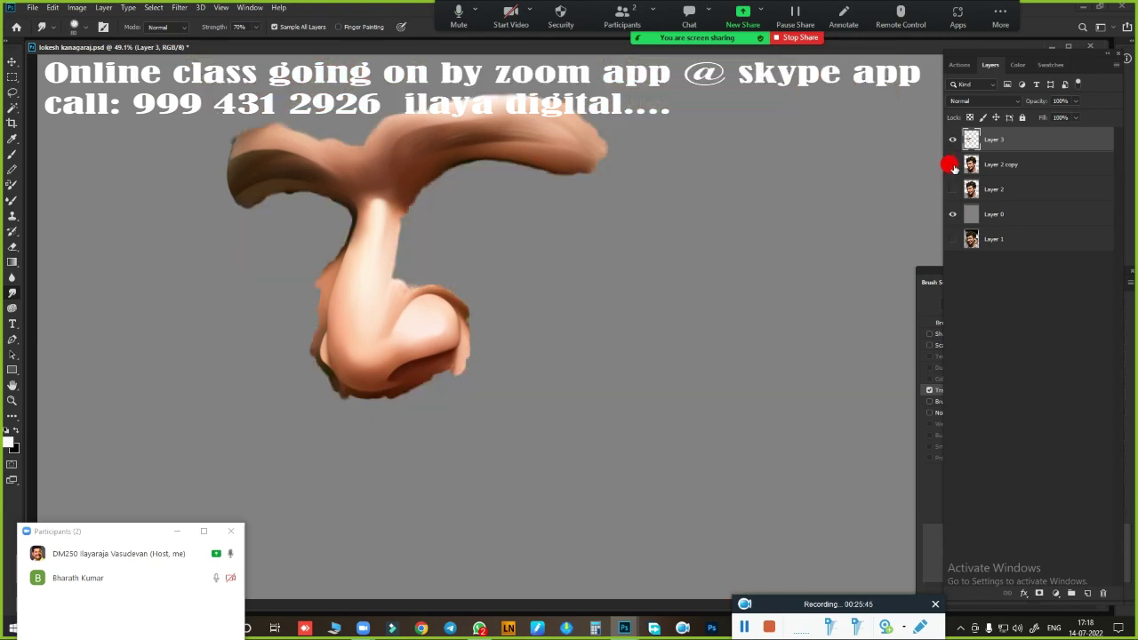
pyautogui.click(952, 164)
pyautogui.scroll(1, 534, 302)
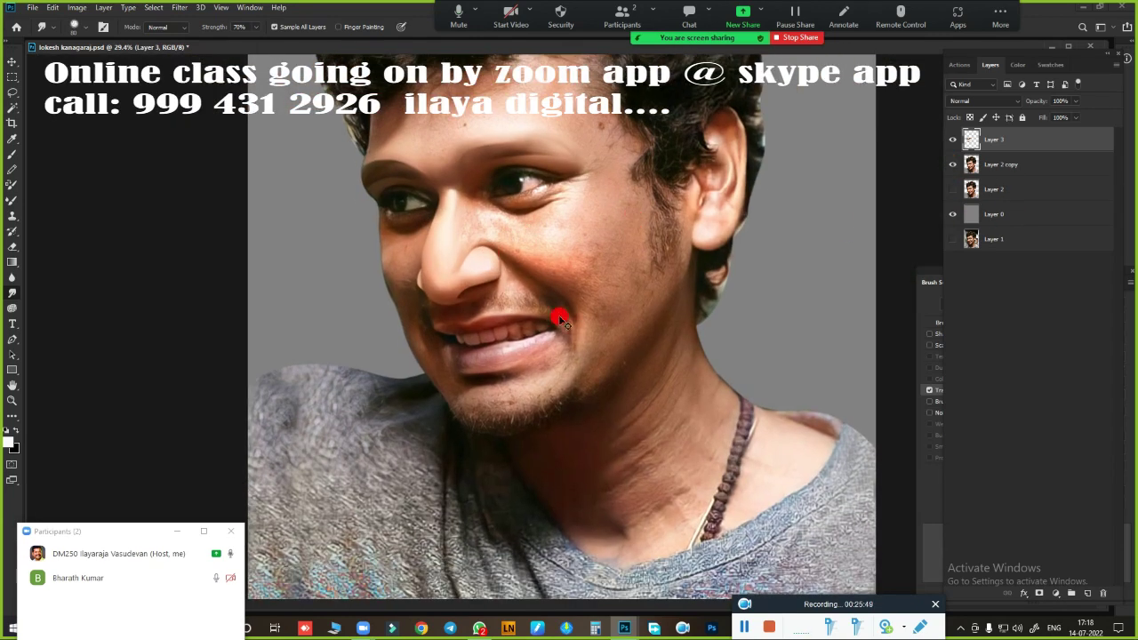
pyautogui.scroll(2, 498, 320)
pyautogui.click(952, 140)
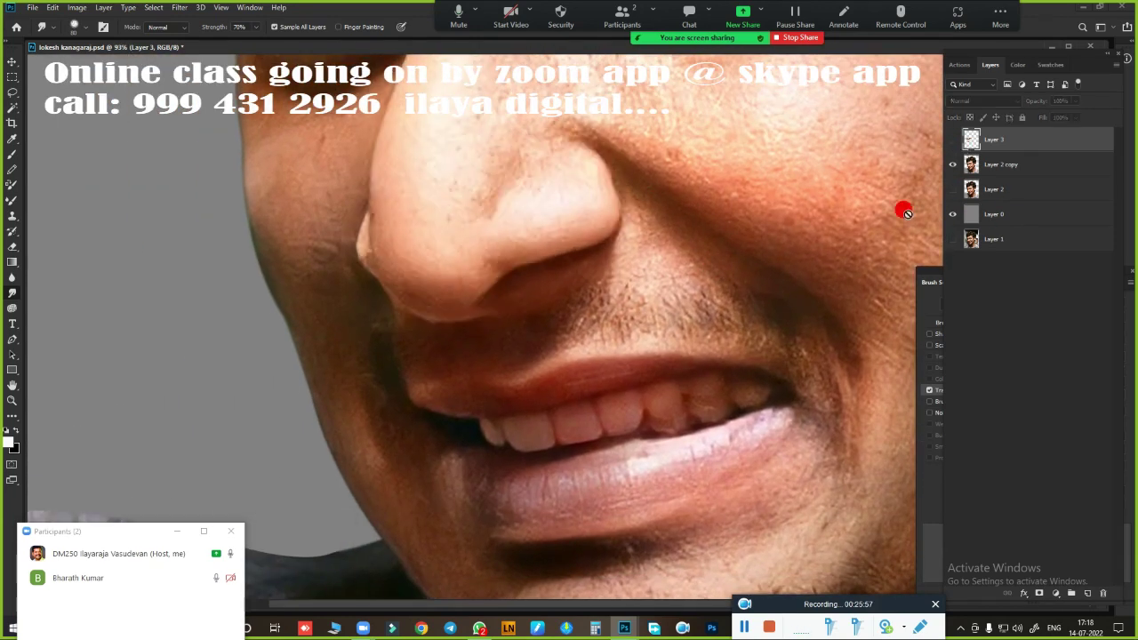
pyautogui.scroll(-2, 610, 308)
# - With the Pen tool, extend the path down toward the chin with a straight corner point
pyautogui.press('p')
pyautogui.scroll(1, 623, 318)
pyautogui.scroll(-1, 645, 313)
pyautogui.scroll(3, 534, 258)
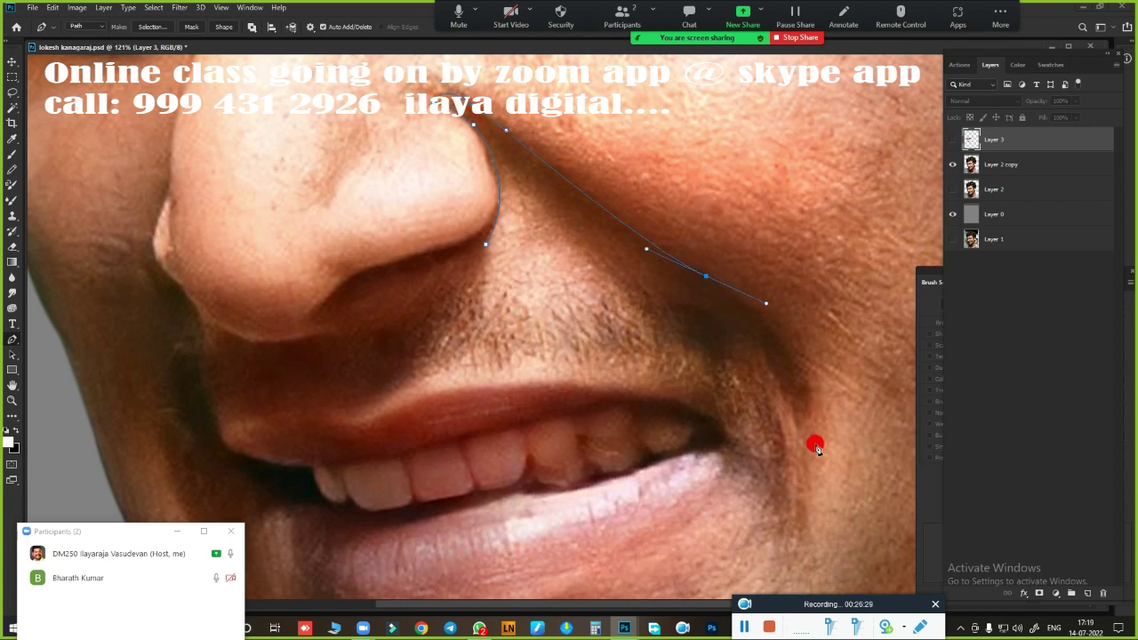
pyautogui.scroll(-2, 816, 447)
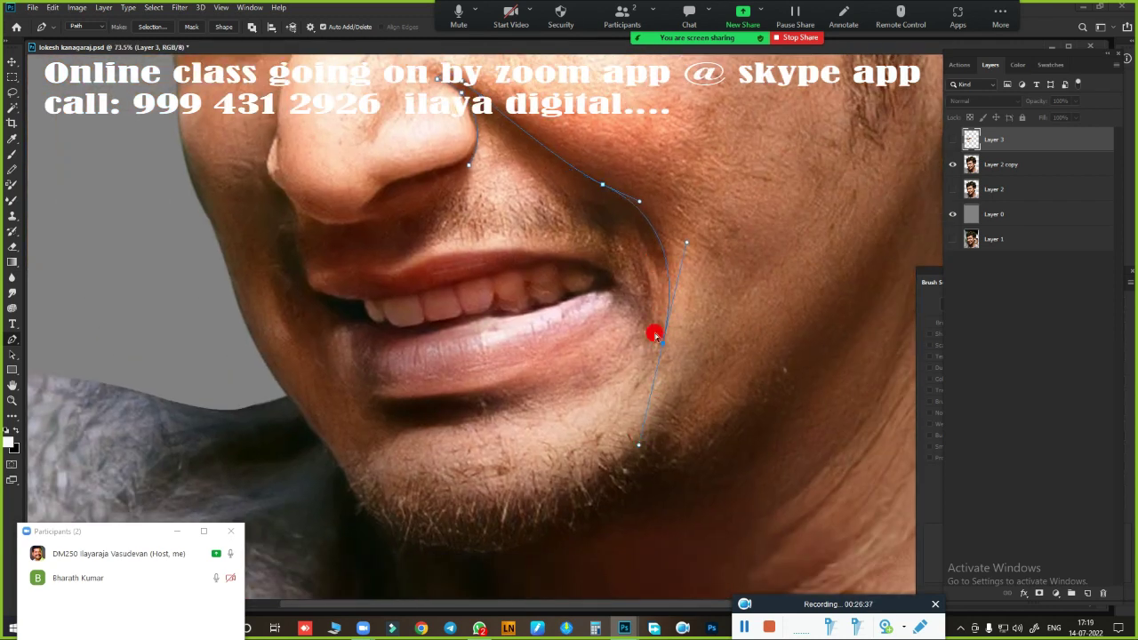
pyautogui.click(642, 394)
pyautogui.scroll(2, 517, 293)
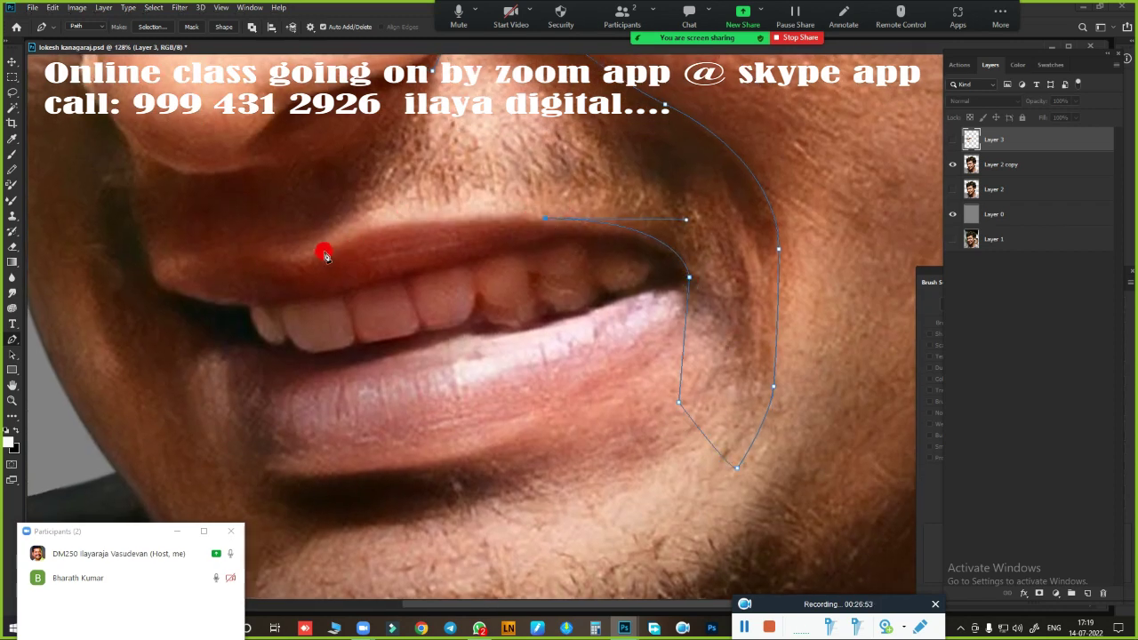
pyautogui.hscroll(-3, 307, 262)
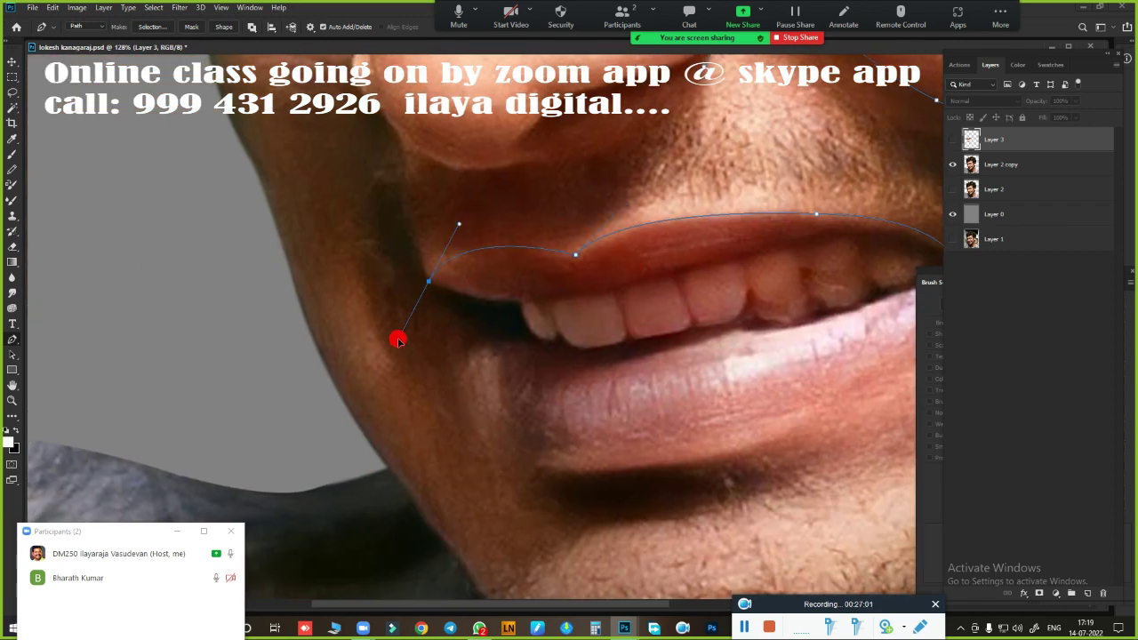
pyautogui.keyDown('alt'); pyautogui.click(429, 284); pyautogui.keyUp('alt')
pyautogui.scroll(-3, 430, 286)
pyautogui.scroll(3, 434, 265)
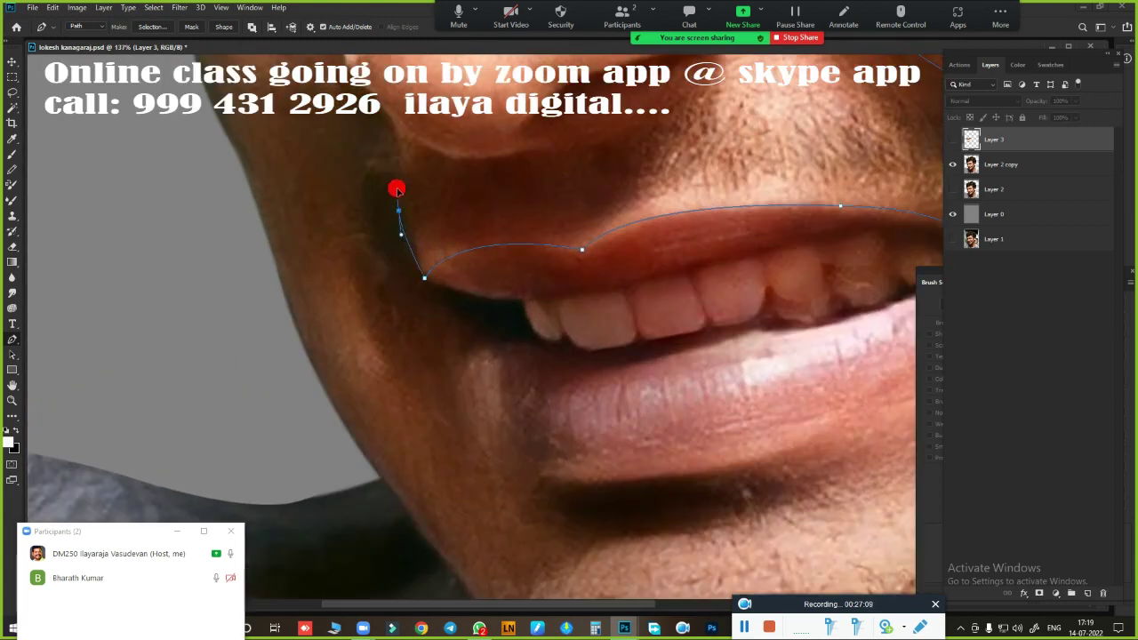
# - Add a path point above the lip corner and load the path as a selection
pyautogui.click(396, 145)
pyautogui.scroll(-3, 436, 356)
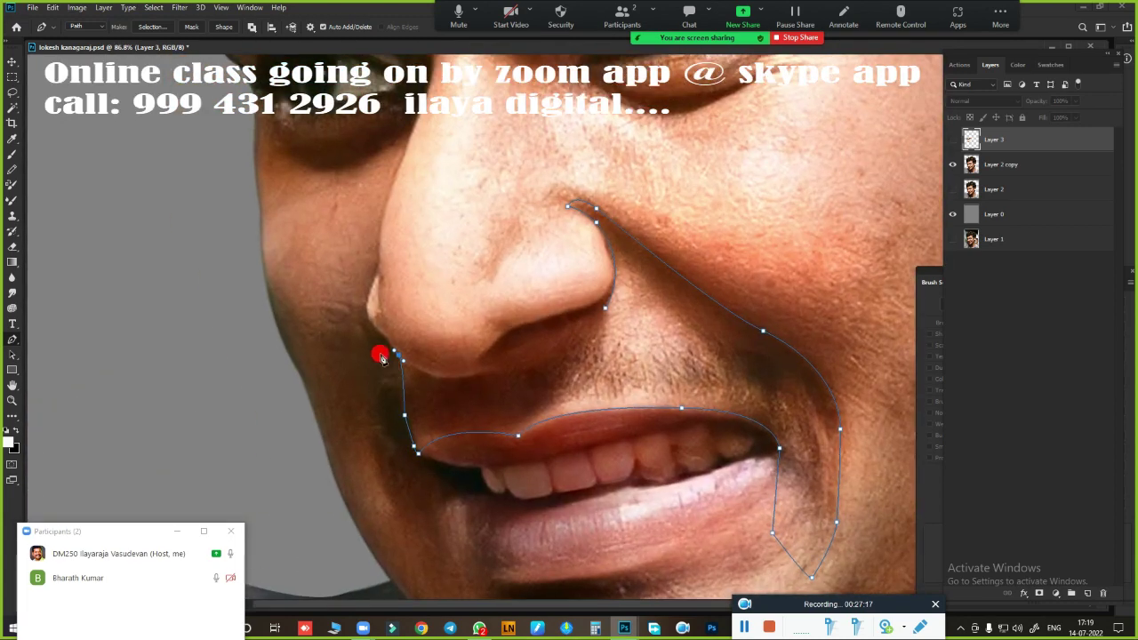
pyautogui.scroll(-3, 426, 400)
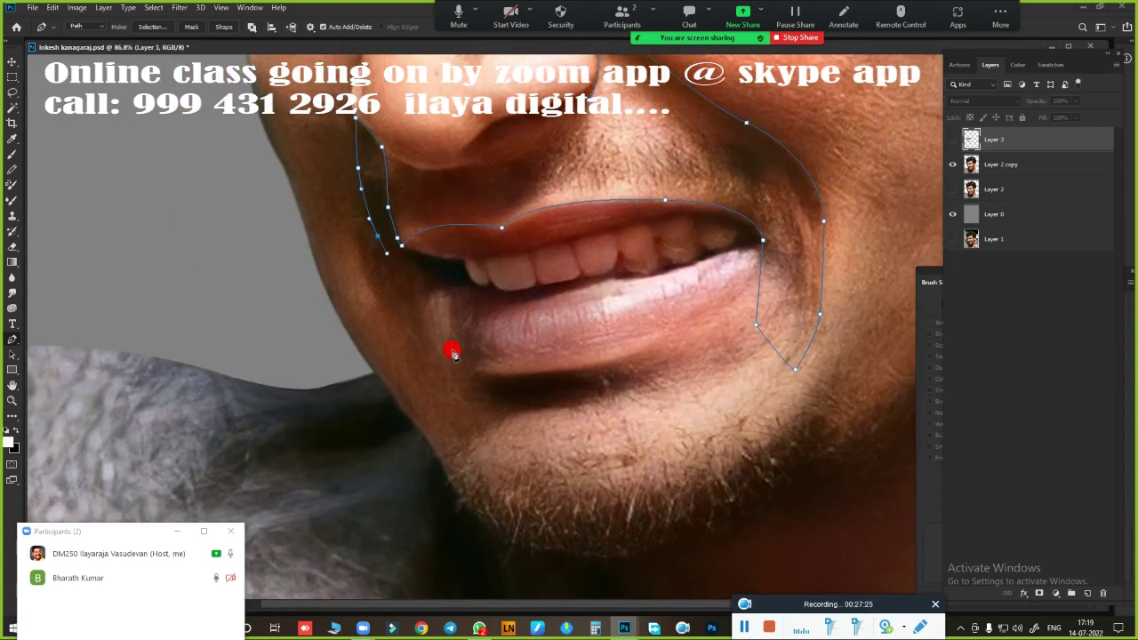
pyautogui.scroll(-2, 454, 360)
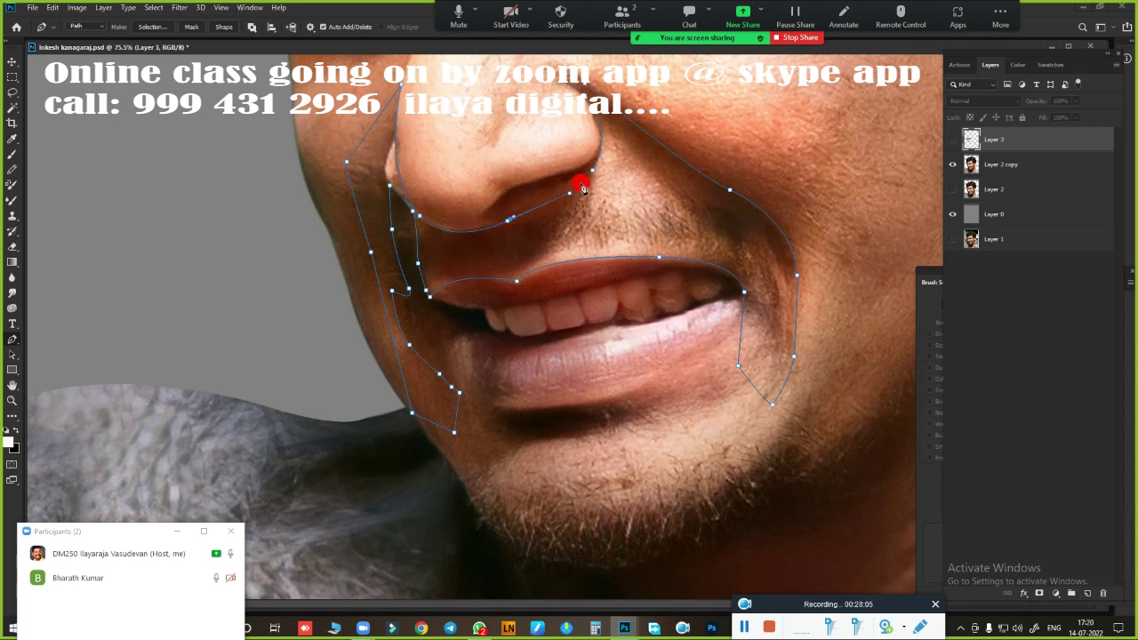
pyautogui.hotkey('ctrl', 'Return')
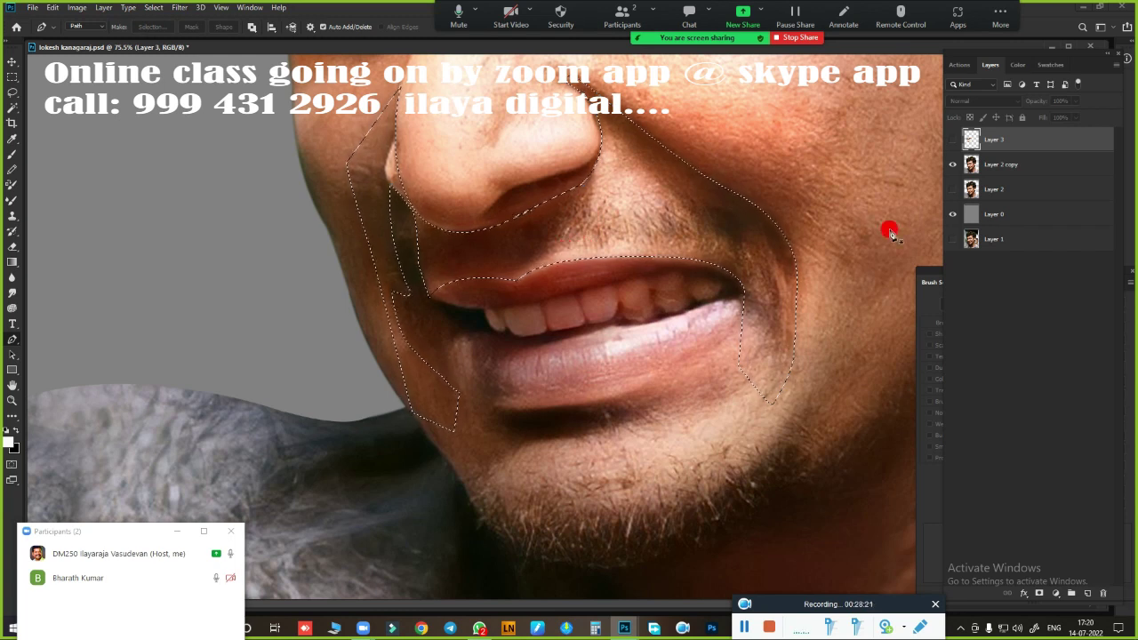
# - Show Layer 3 and feather the smile-line selection
pyautogui.scroll(2, 579, 323)
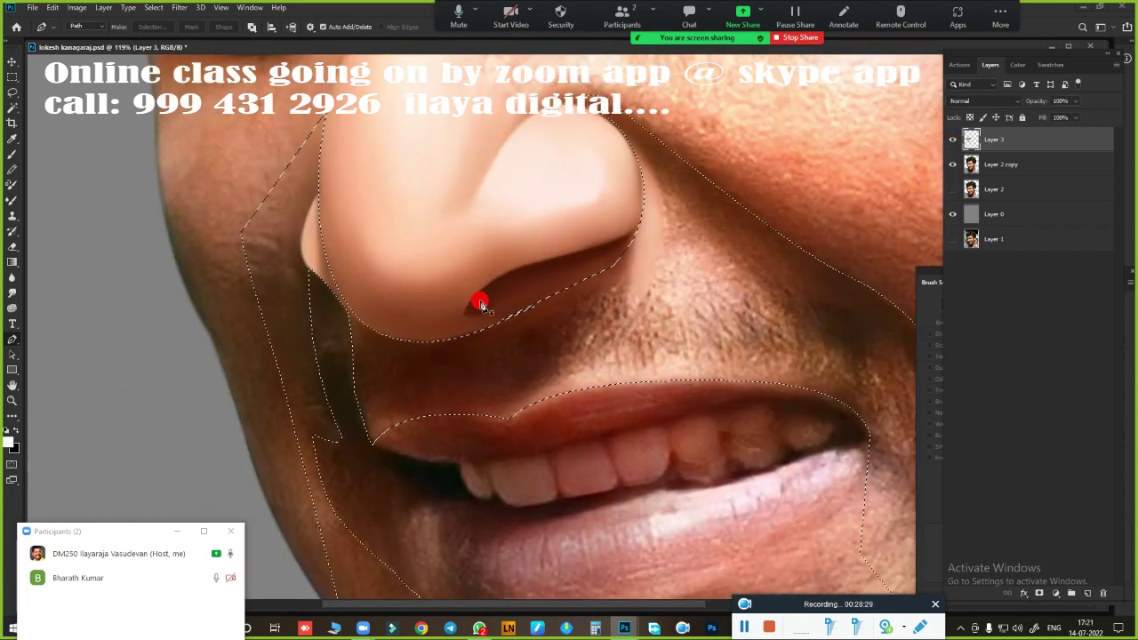
pyautogui.click(952, 138)
pyautogui.scroll(1, 419, 262)
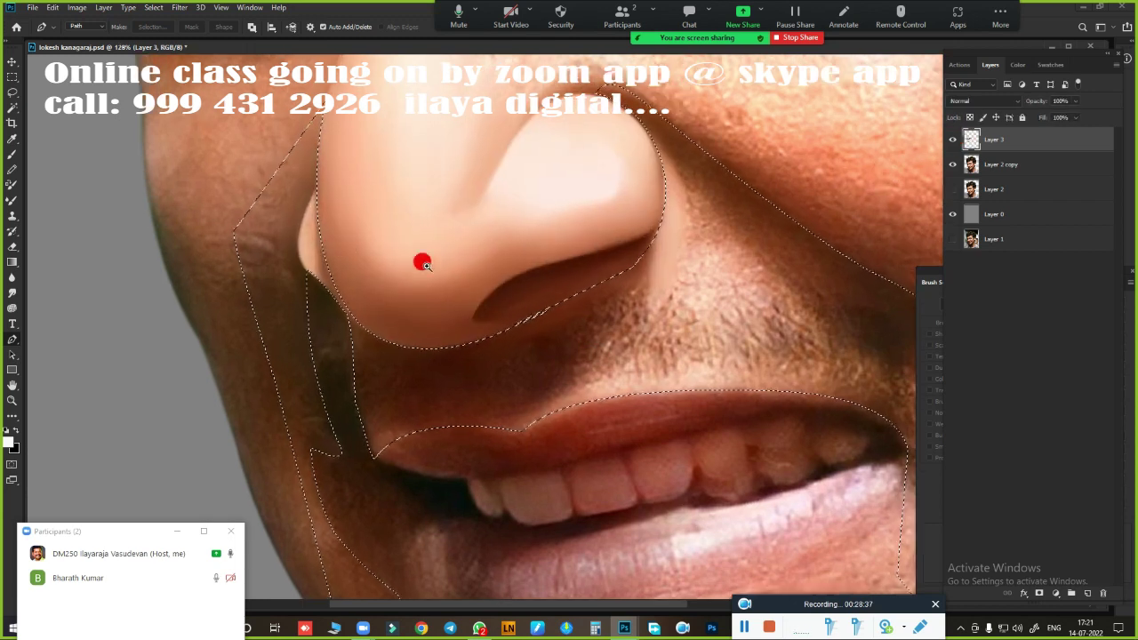
pyautogui.hotkey('shift', 'F6')
pyautogui.press('Return')
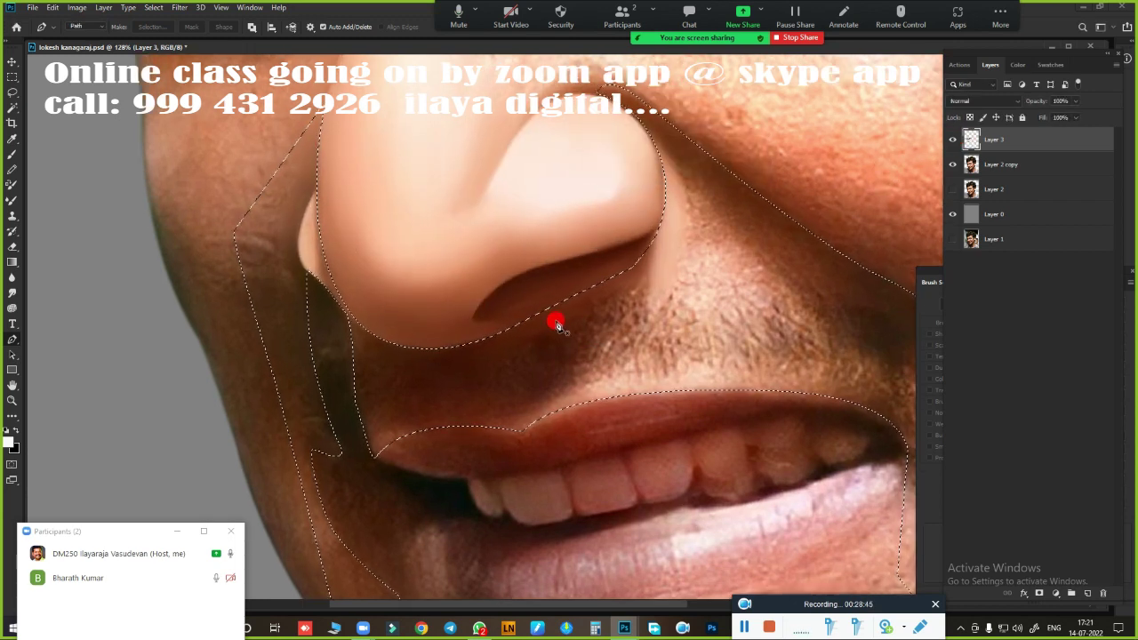
# - Smudge and soften the nose's left edge
pyautogui.press('r')
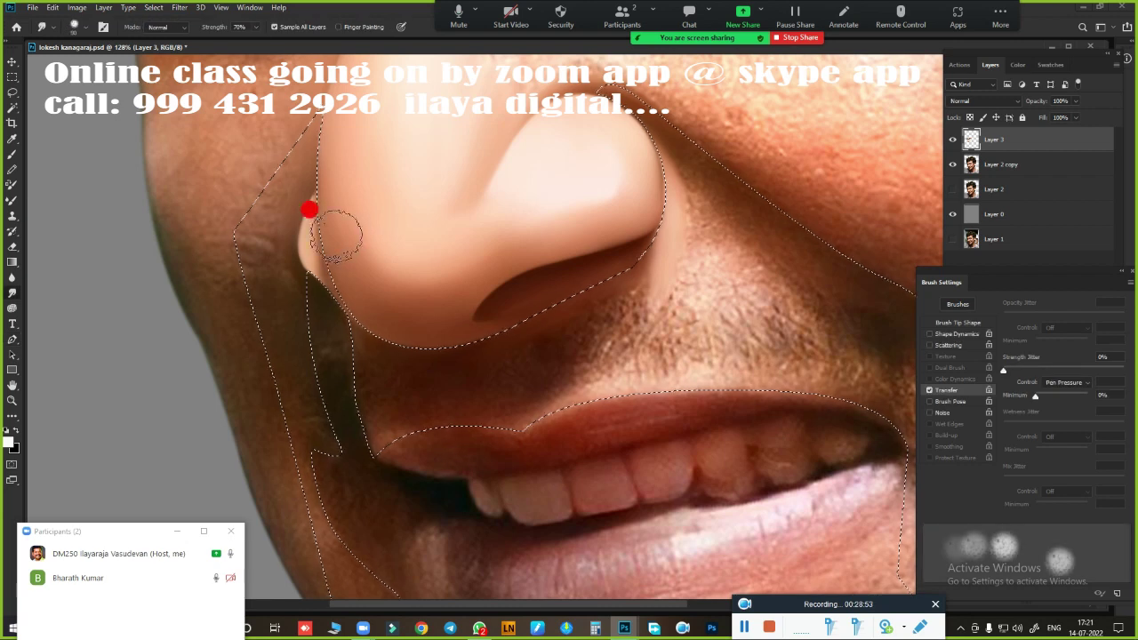
pyautogui.moveTo(311, 198); pyautogui.dragTo(296, 407)
pyautogui.scroll(-5, 275, 410)
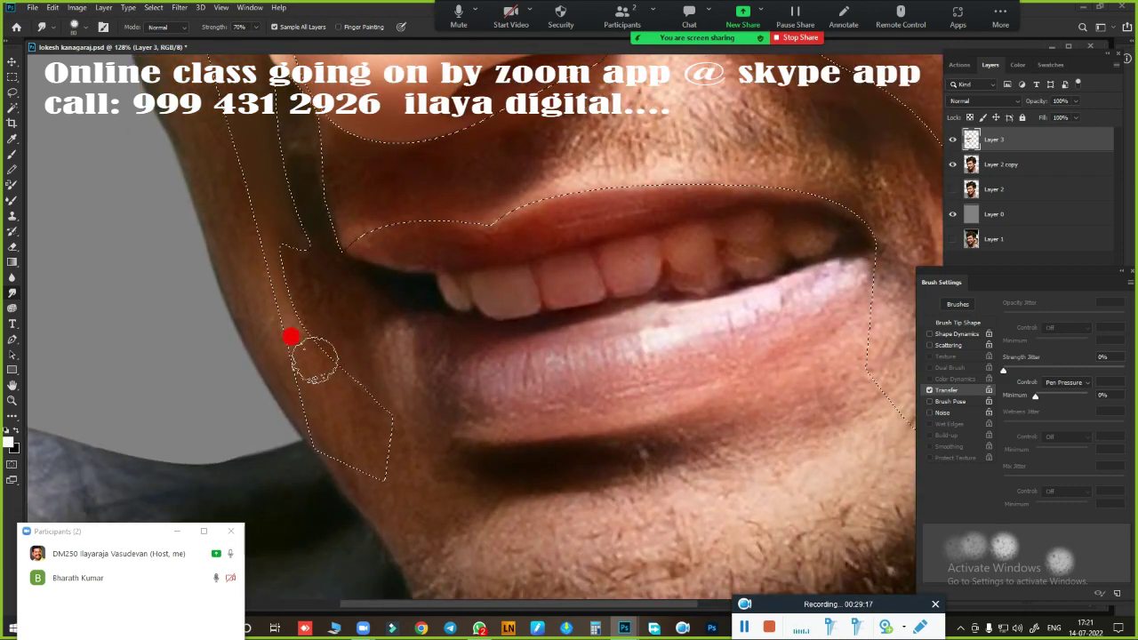
pyautogui.scroll(7, 323, 409)
pyautogui.scroll(-3, 426, 469)
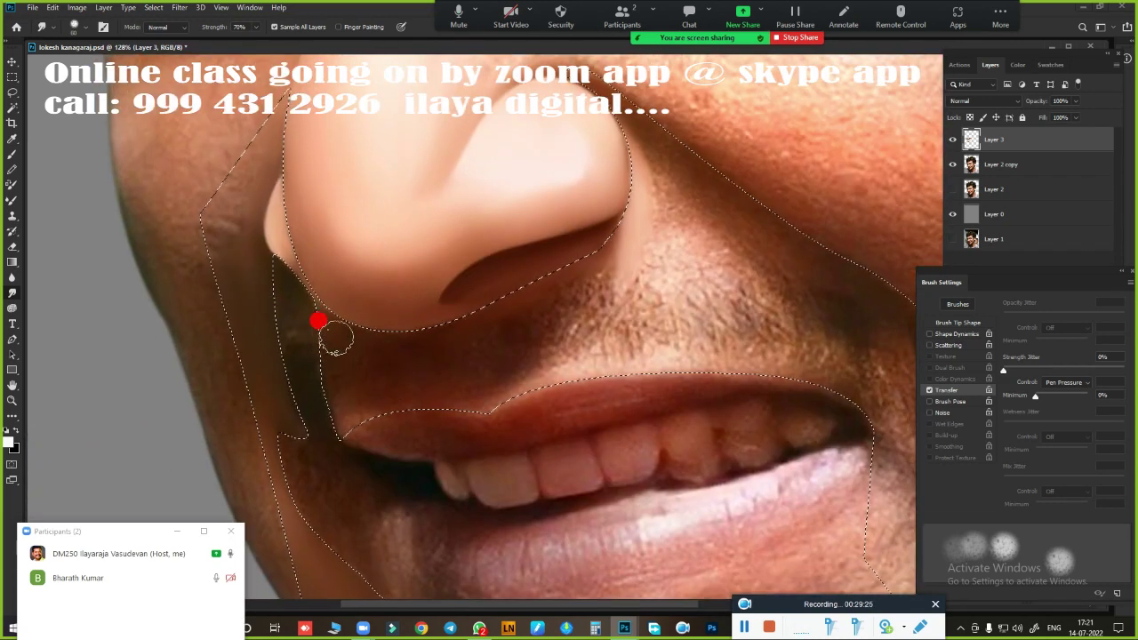
# - Blend along the upper-lip edge with a wet Mixer Brush preset
pyautogui.press('b')
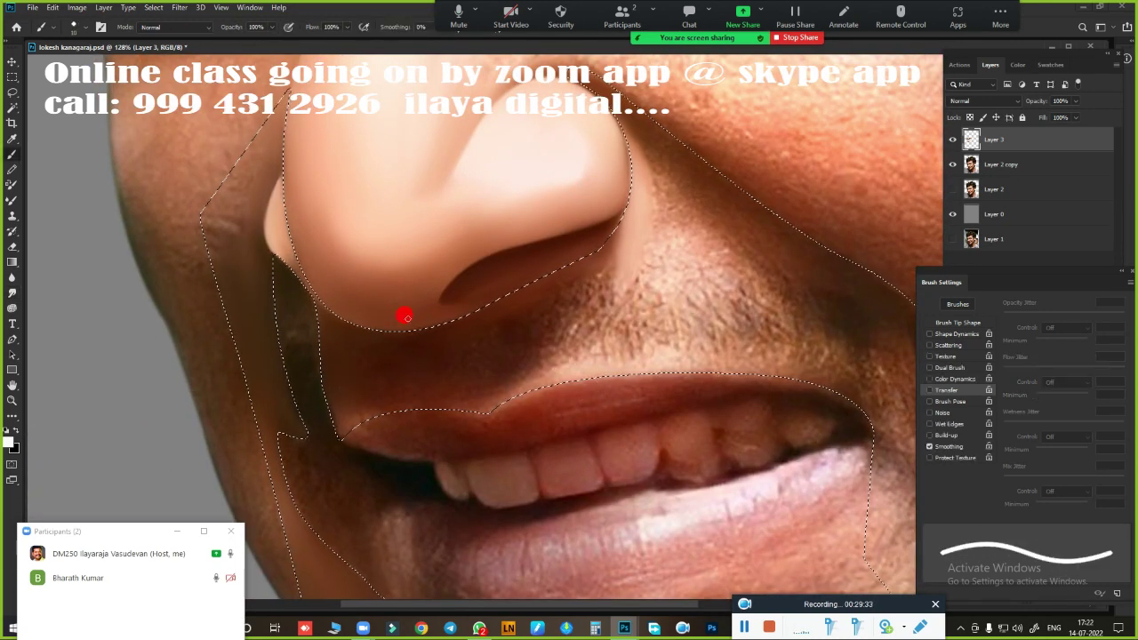
pyautogui.rightClick(411, 318)
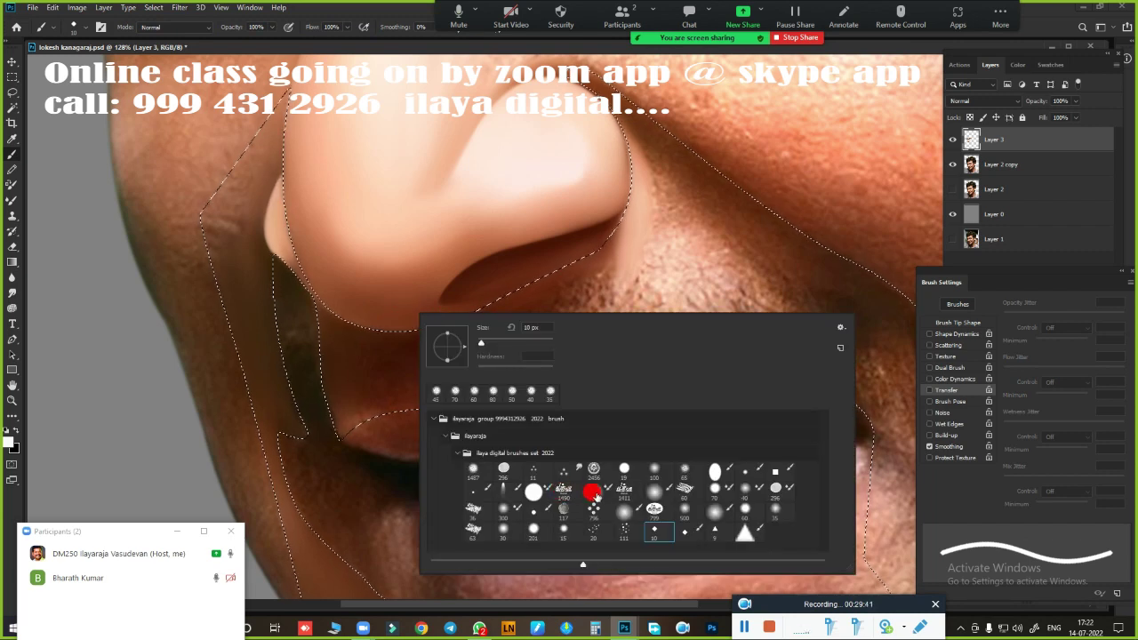
pyautogui.click(594, 493)
pyautogui.click(105, 33)
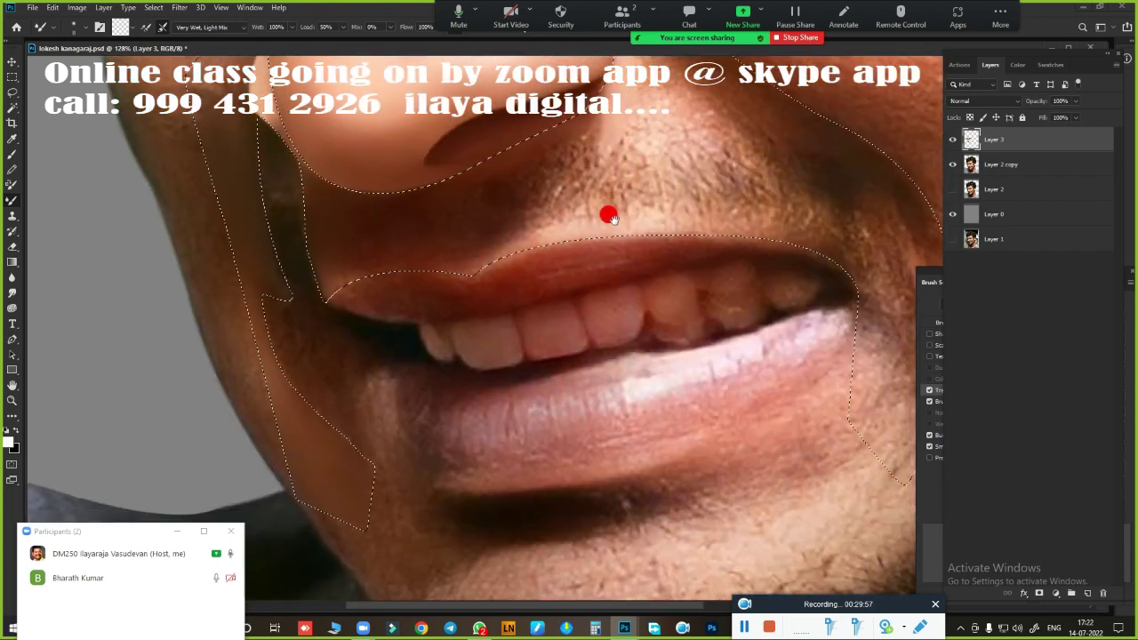
pyautogui.moveTo(608, 361); pyautogui.dragTo(531, 241)
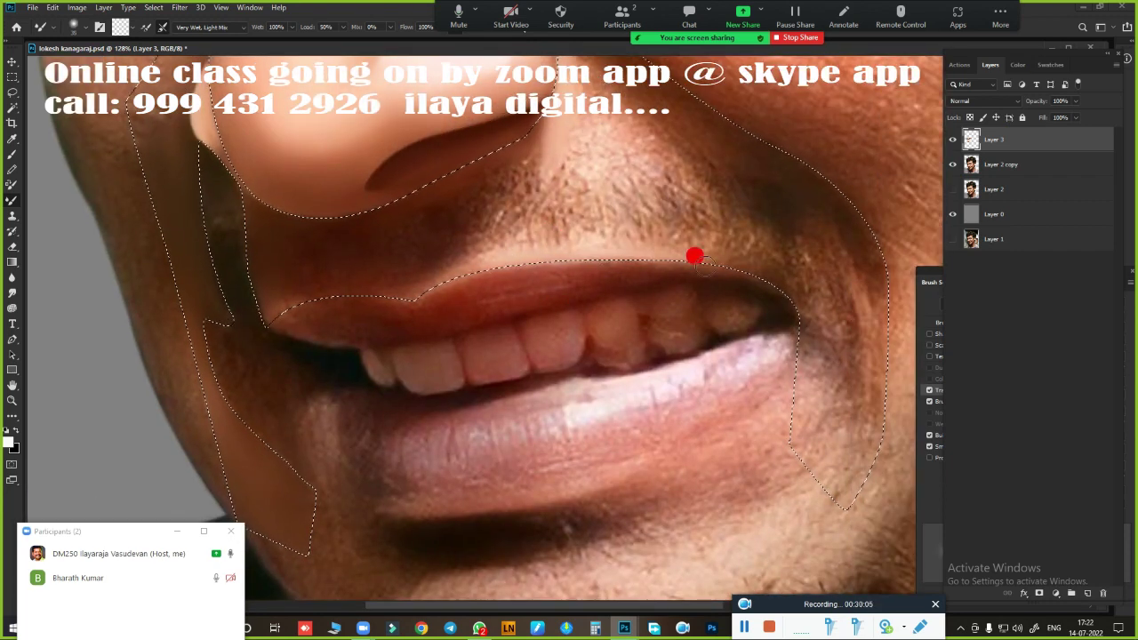
pyautogui.moveTo(741, 273)
pyautogui.mouseDown()
pyautogui.moveTo(752, 266)
pyautogui.moveTo(449, 261)
pyautogui.moveTo(416, 296)
pyautogui.moveTo(356, 292)
pyautogui.moveTo(279, 312)
pyautogui.moveTo(267, 283)
pyautogui.mouseUp()
# - Shrink the Eraser brush size, then return to the Smudge tool
pyautogui.press('r')
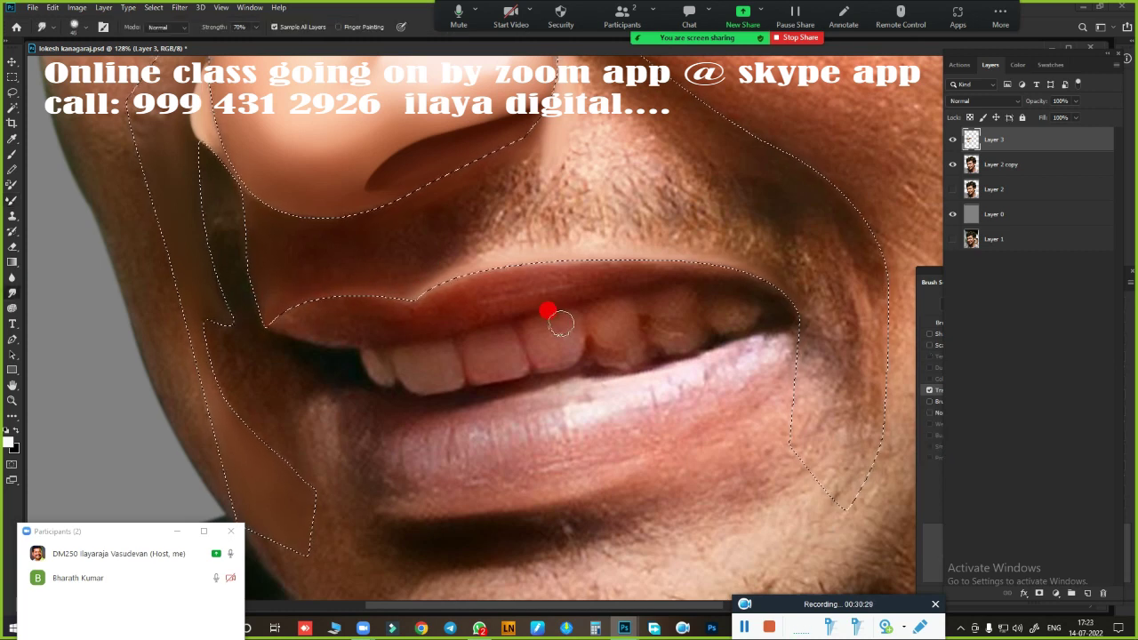
pyautogui.scroll(3, 546, 311)
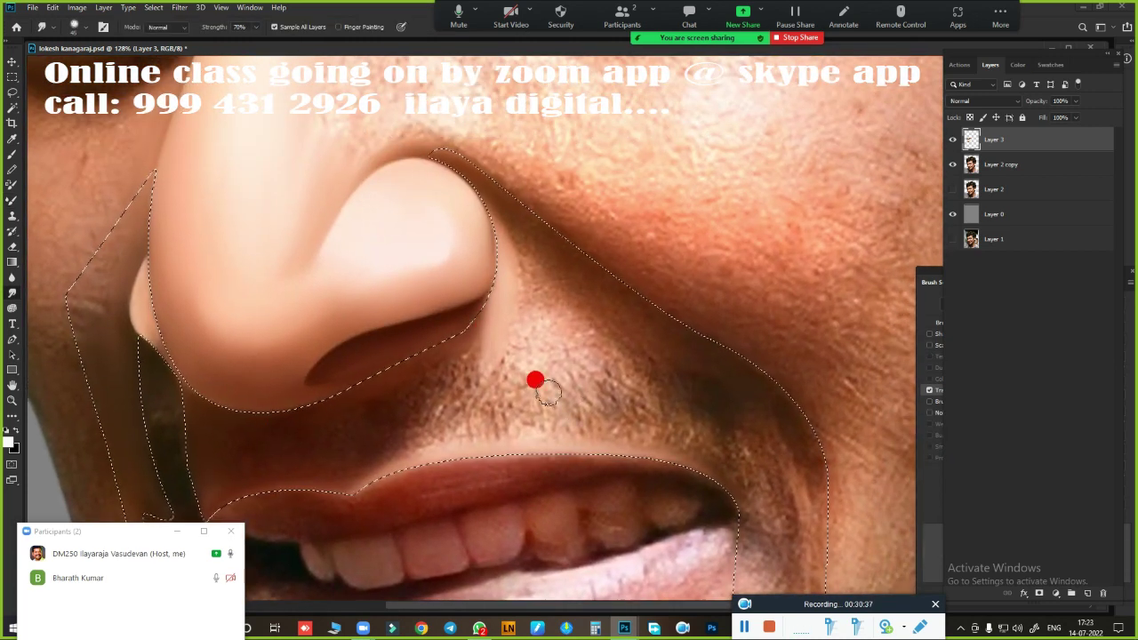
pyautogui.press('e')
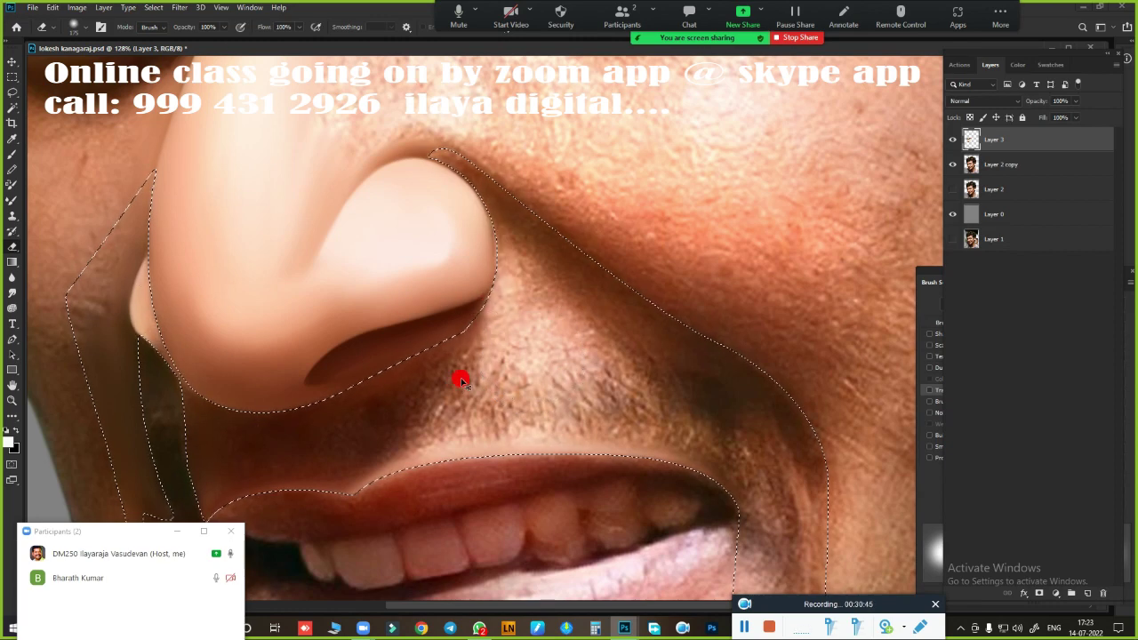
pyautogui.press('[')
pyautogui.press('[')
pyautogui.press('[')
pyautogui.press('r')
pyautogui.scroll(-3, 520, 400)
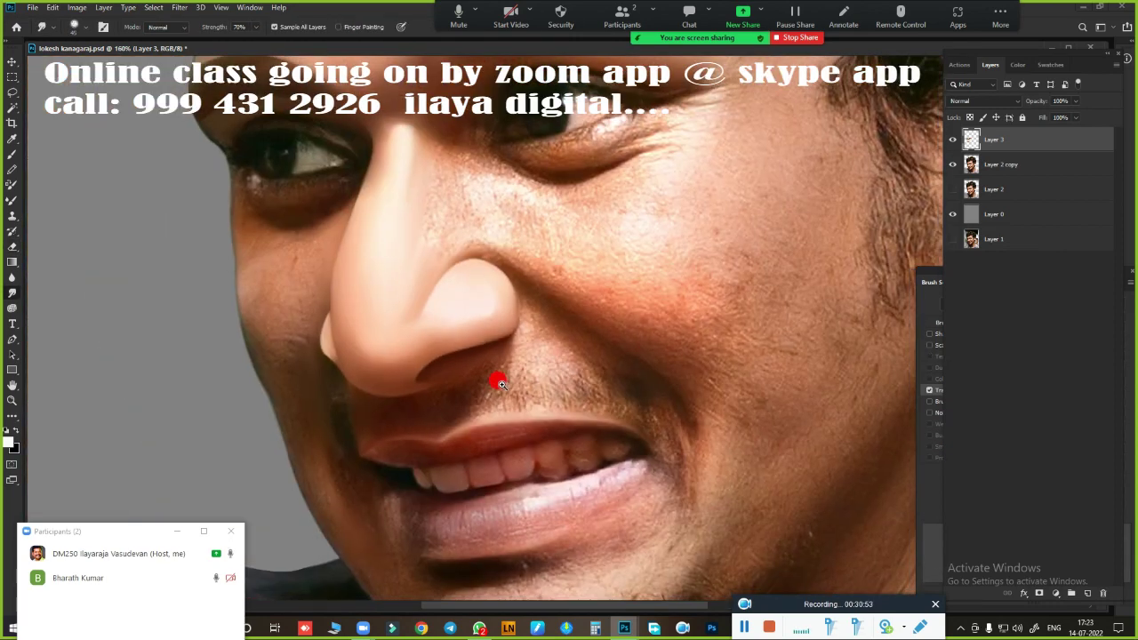
pyautogui.scroll(2, 578, 333)
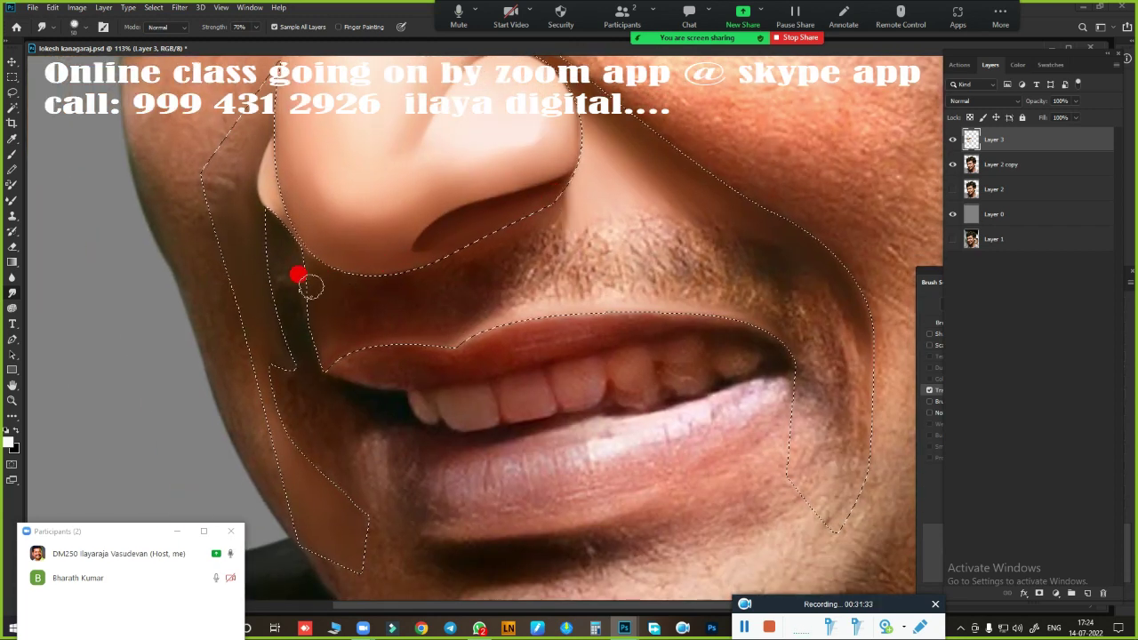
# - Smudge the upper-lip edge, the skin beside the nose, the cheek fold and the moustache
pyautogui.moveTo(330, 356); pyautogui.dragTo(741, 315)
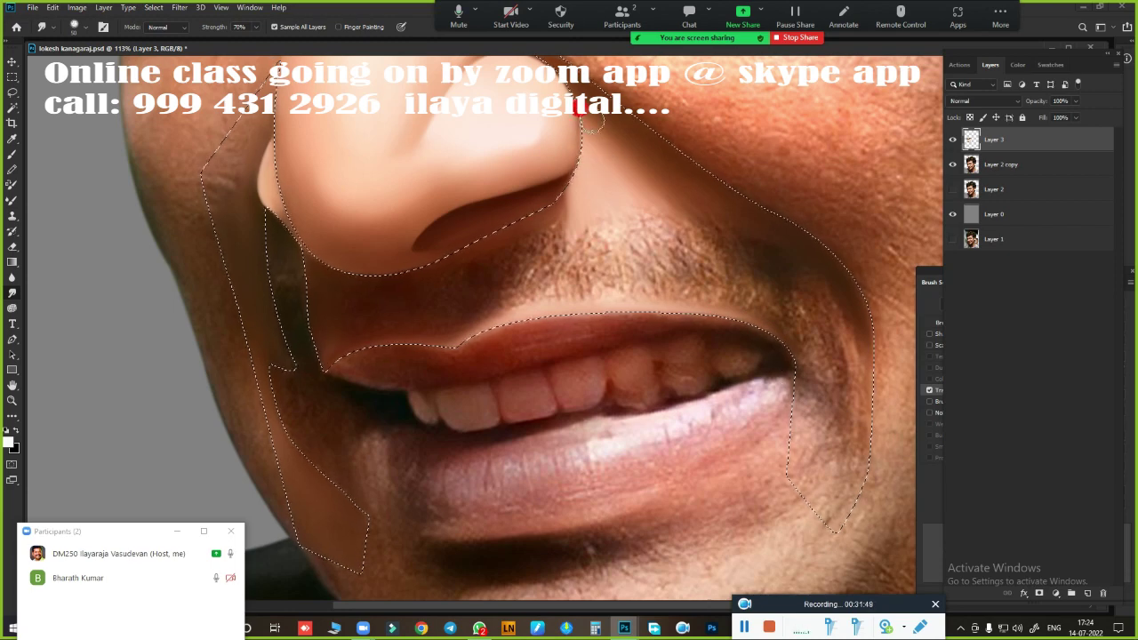
pyautogui.scroll(1, 528, 248)
pyautogui.scroll(1, 533, 343)
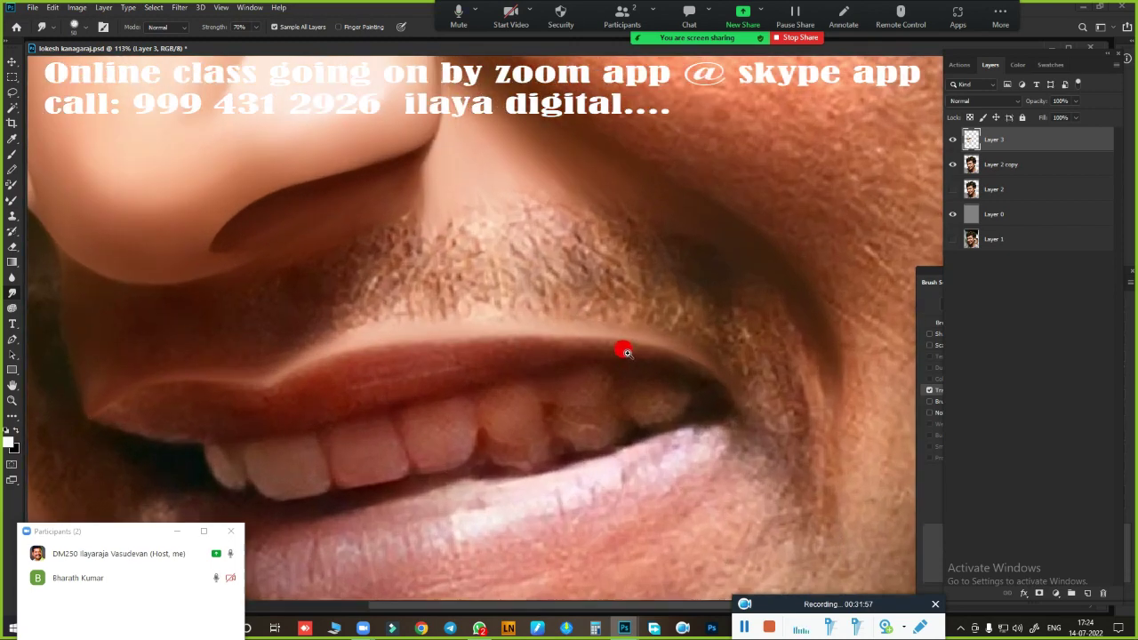
pyautogui.scroll(1, 622, 351)
pyautogui.moveTo(437, 175); pyautogui.dragTo(574, 195)
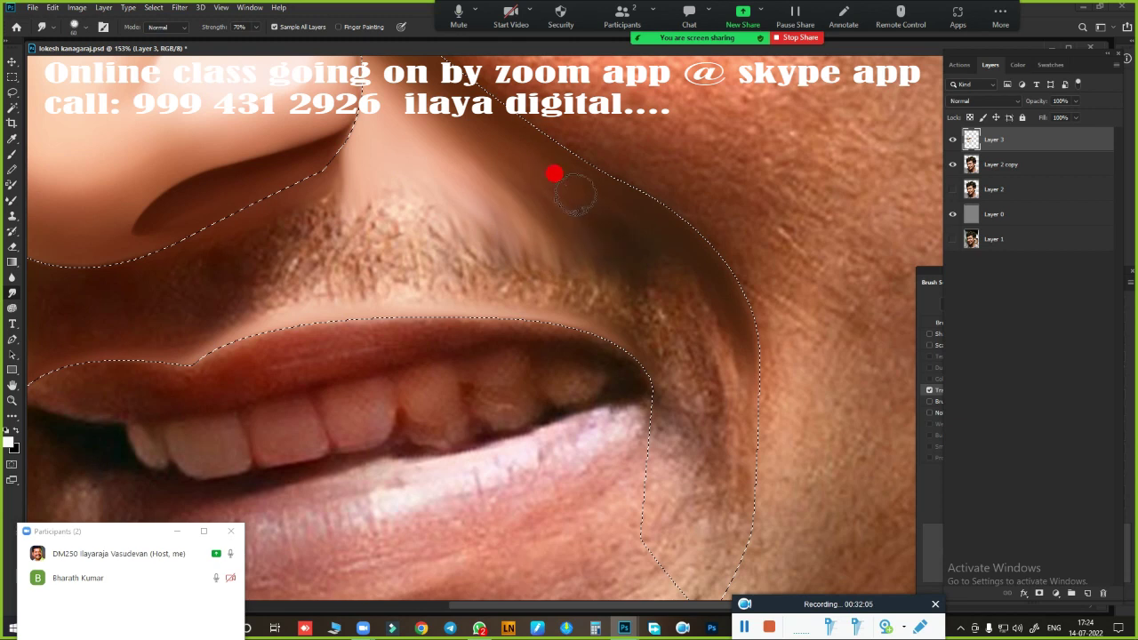
pyautogui.moveTo(690, 283); pyautogui.dragTo(638, 330)
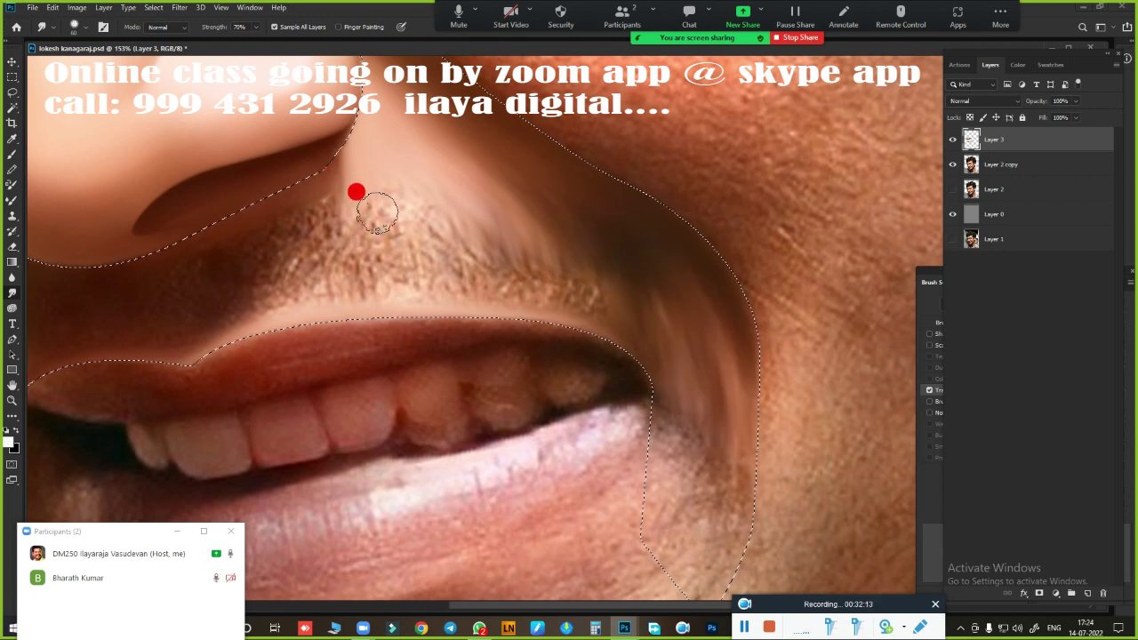
pyautogui.moveTo(377, 211)
pyautogui.mouseDown()
pyautogui.moveTo(293, 232)
pyautogui.moveTo(326, 259)
pyautogui.moveTo(417, 241)
pyautogui.mouseUp()
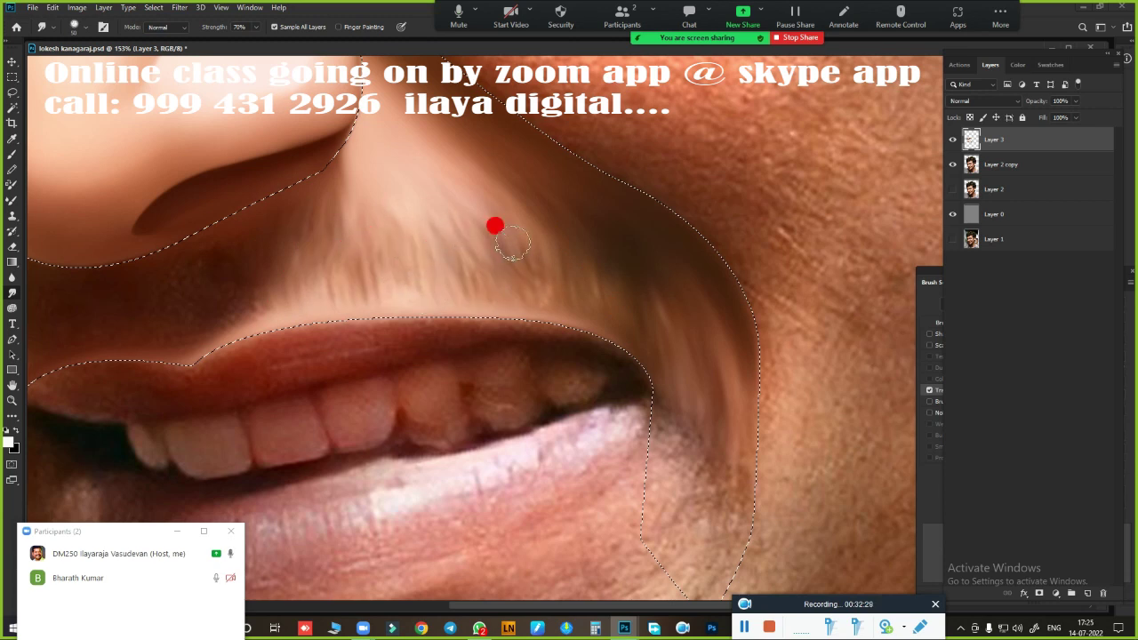
# - Zoom out to the whole face and smudge the right cheek beside the lips
pyautogui.hscroll(-5, 665, 376)
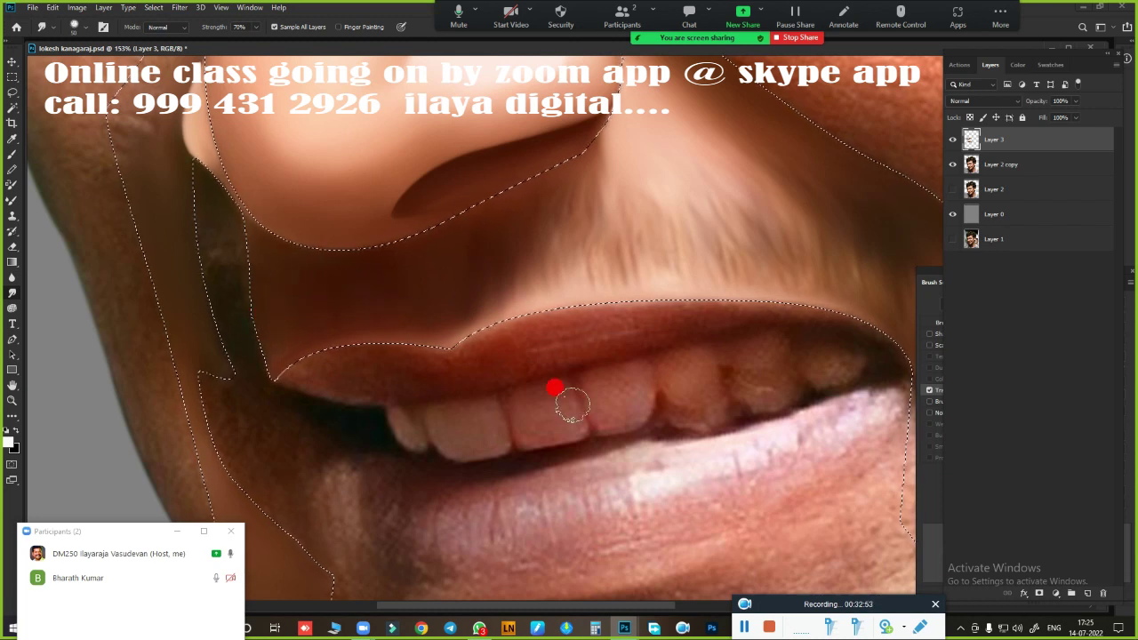
pyautogui.hotkey('ctrl', '0')
pyautogui.scroll(3, 458, 413)
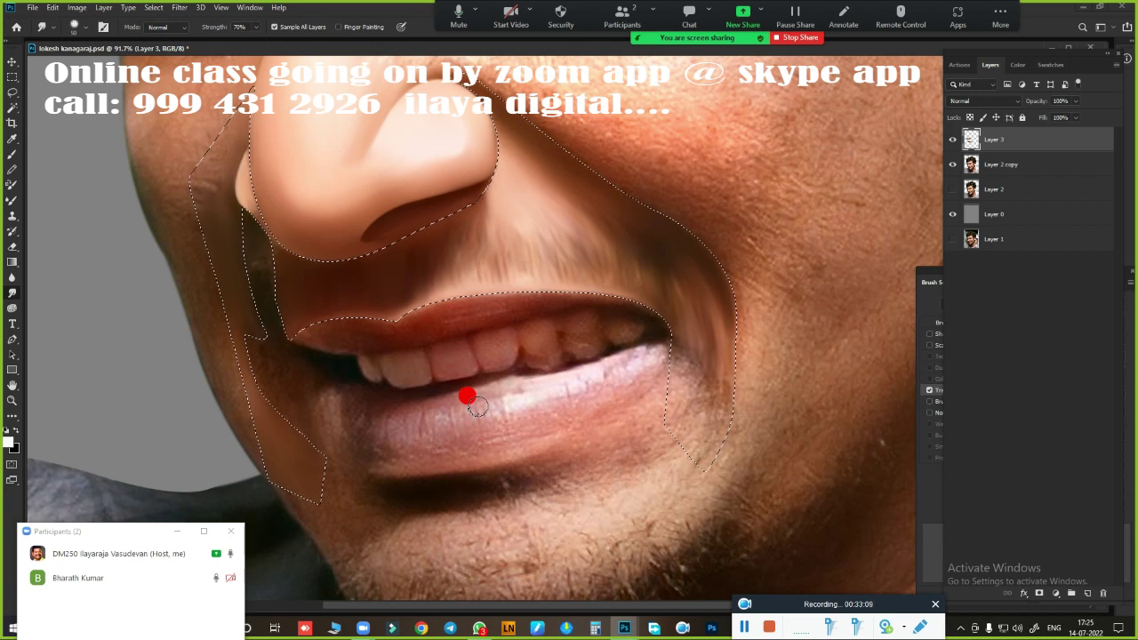
pyautogui.scroll(3, 471, 337)
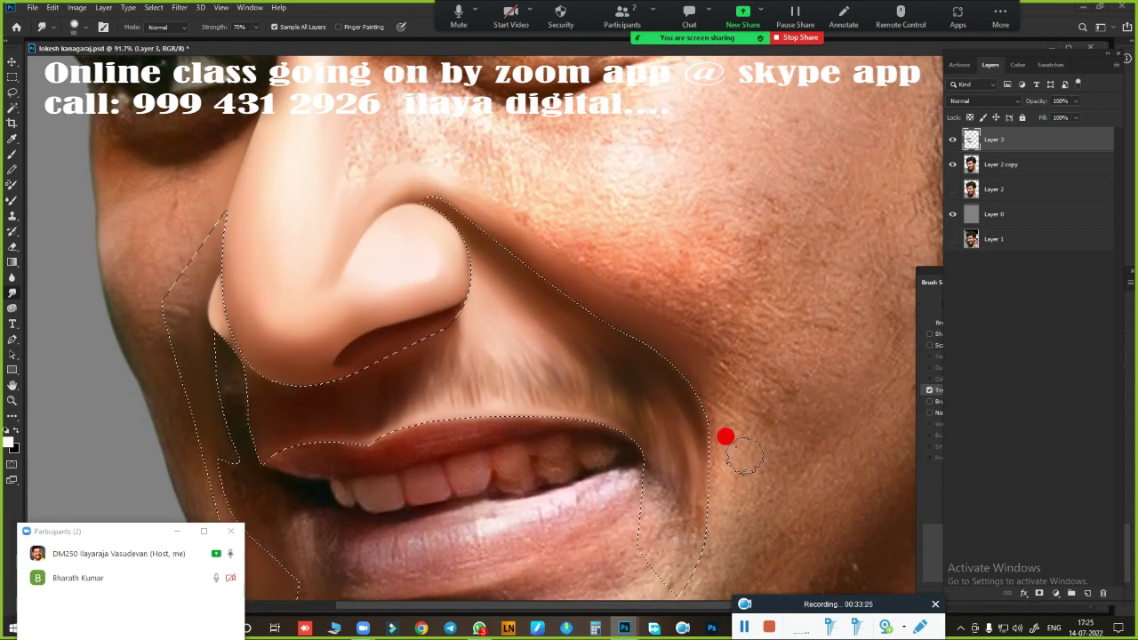
pyautogui.moveTo(711, 534)
pyautogui.mouseDown()
pyautogui.moveTo(706, 457)
pyautogui.moveTo(741, 429)
pyautogui.moveTo(658, 323)
pyautogui.moveTo(711, 414)
pyautogui.moveTo(703, 359)
pyautogui.moveTo(696, 384)
pyautogui.moveTo(688, 364)
pyautogui.moveTo(752, 411)
pyautogui.moveTo(757, 373)
pyautogui.moveTo(714, 397)
pyautogui.moveTo(708, 551)
pyautogui.moveTo(705, 459)
pyautogui.mouseUp()
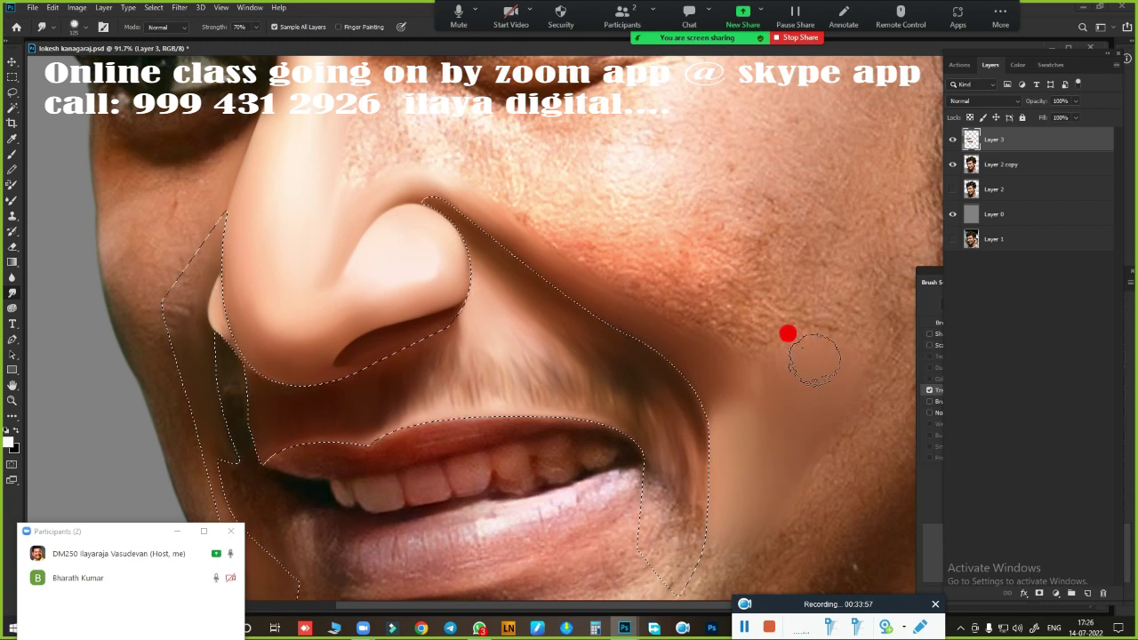
# - Smooth the shading along the nostril edge and recentre the view on the mouth
pyautogui.scroll(2, 592, 312)
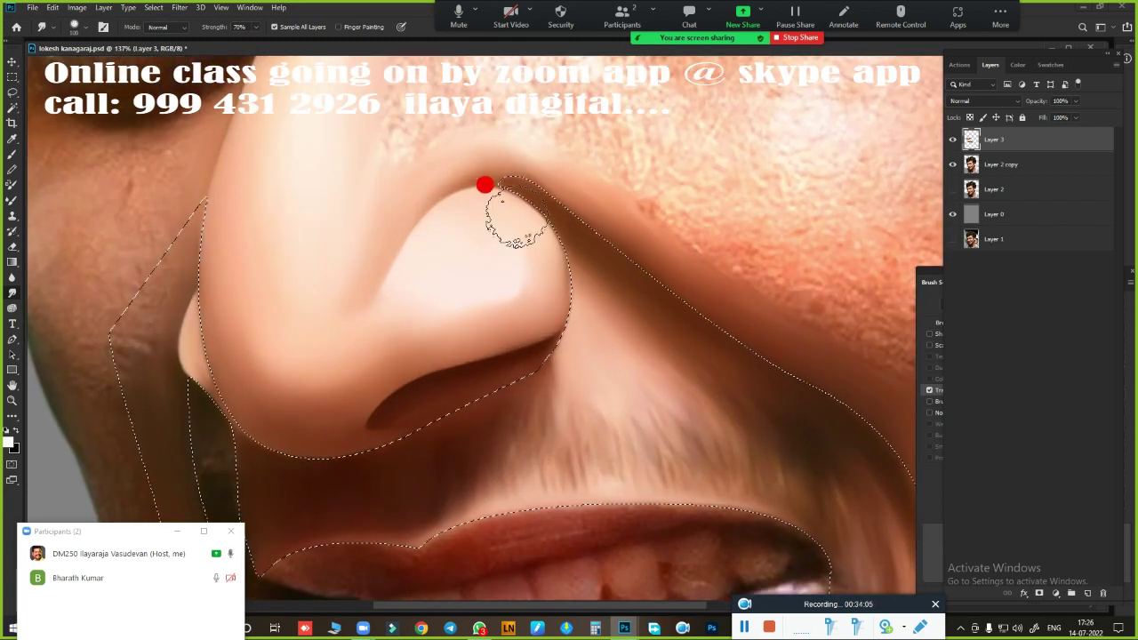
pyautogui.moveTo(550, 286)
pyautogui.mouseDown()
pyautogui.moveTo(524, 232)
pyautogui.moveTo(546, 330)
pyautogui.moveTo(343, 452)
pyautogui.moveTo(367, 417)
pyautogui.moveTo(589, 361)
pyautogui.mouseUp()
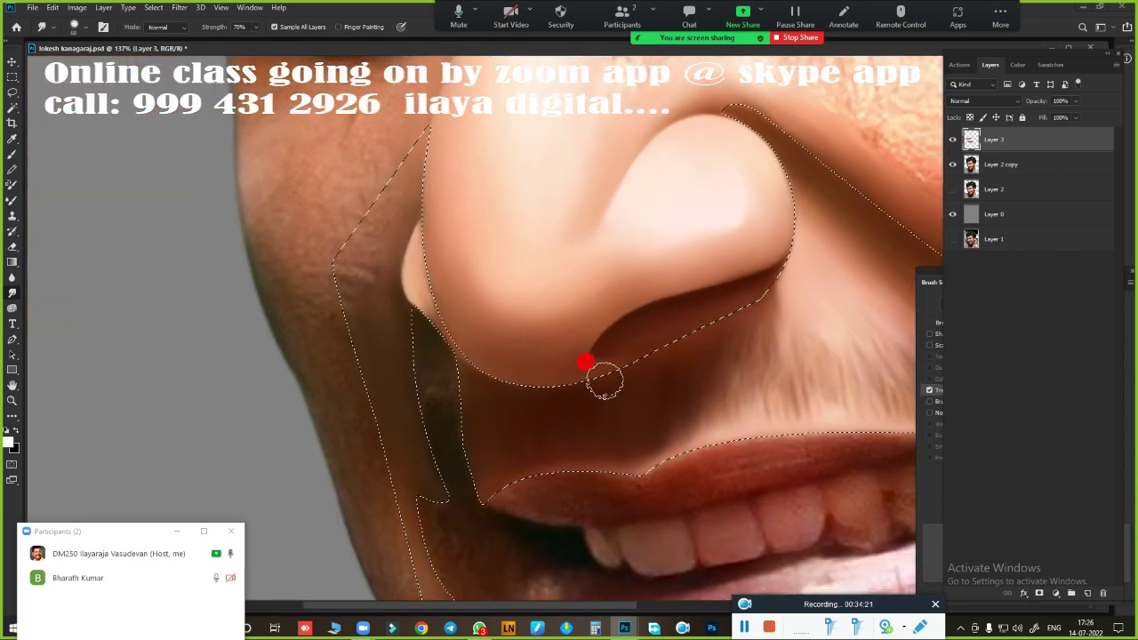
pyautogui.scroll(-3, 397, 260)
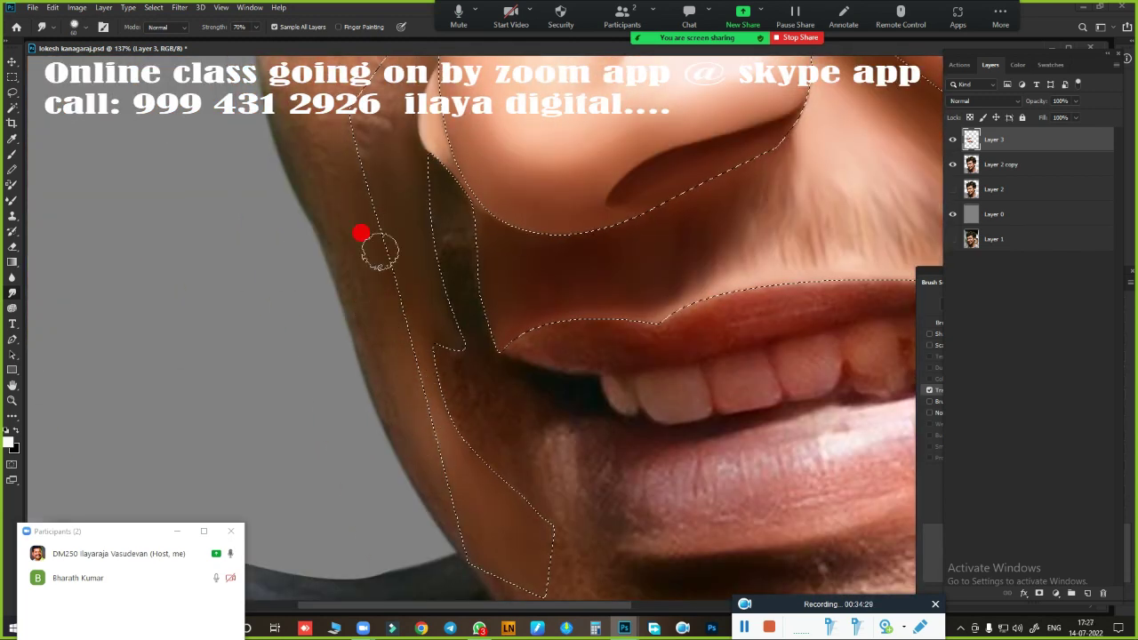
pyautogui.moveTo(362, 234)
pyautogui.mouseDown()
pyautogui.moveTo(472, 415)
pyautogui.moveTo(371, 139)
pyautogui.moveTo(406, 152)
pyautogui.moveTo(397, 165)
pyautogui.moveTo(409, 186)
pyautogui.moveTo(408, 330)
pyautogui.moveTo(398, 330)
pyautogui.mouseUp()
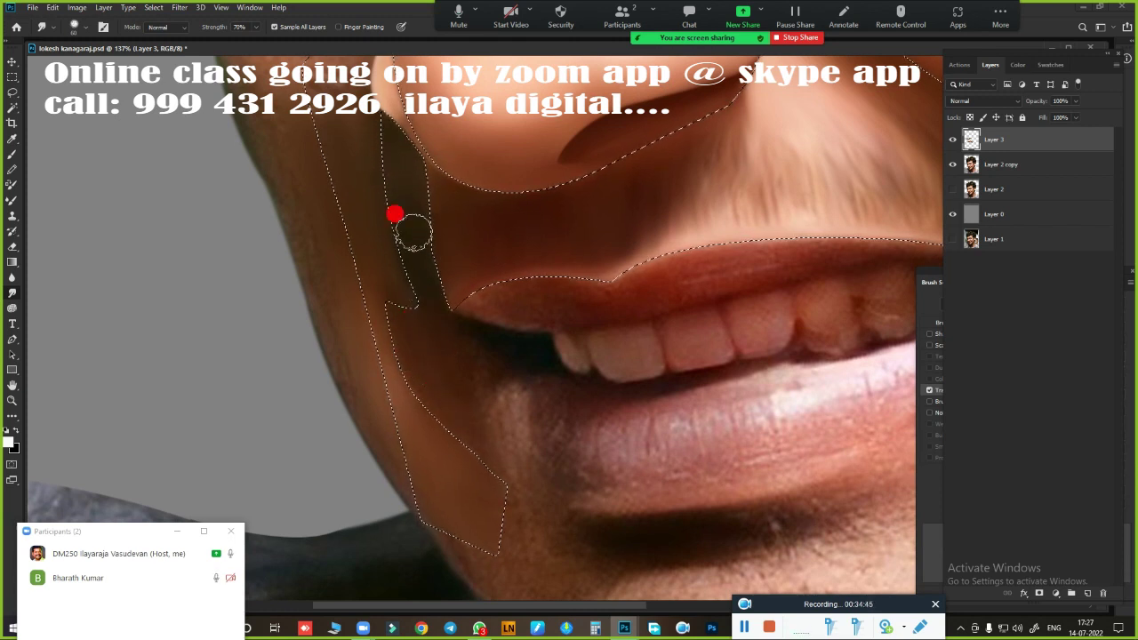
pyautogui.moveTo(394, 215)
pyautogui.mouseDown()
pyautogui.moveTo(613, 388)
pyautogui.moveTo(503, 272)
pyautogui.moveTo(584, 401)
pyautogui.moveTo(675, 255)
pyautogui.moveTo(612, 348)
pyautogui.mouseUp()
# - Deselect and reselect the lip selection, switch to Mixer Brush then Smudge, and zoom out
pyautogui.hotkey('shift', 'b')
pyautogui.hotkey('ctrl', 'd')
pyautogui.moveTo(507, 338); pyautogui.dragTo(544, 367)
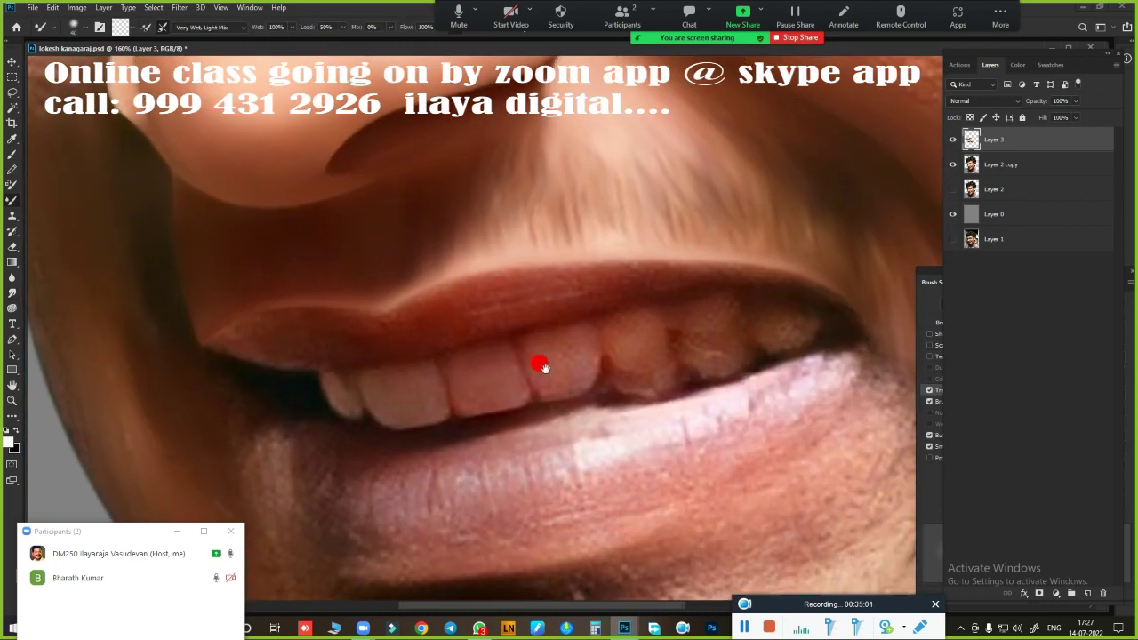
pyautogui.hotkey('ctrl', 'shift', 'd')
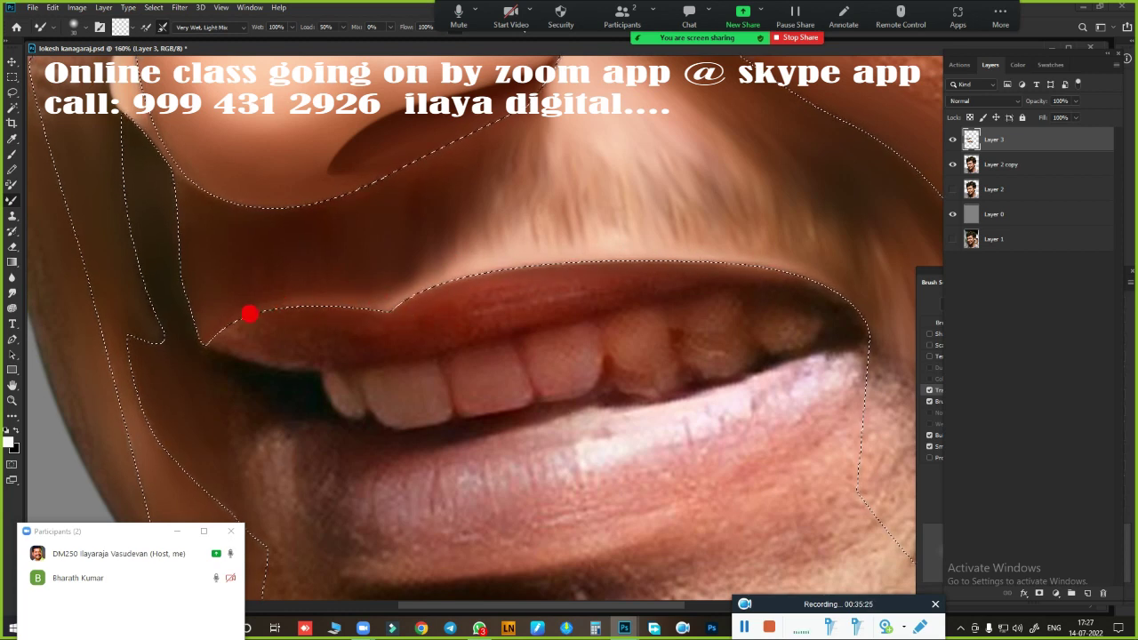
pyautogui.press('r')
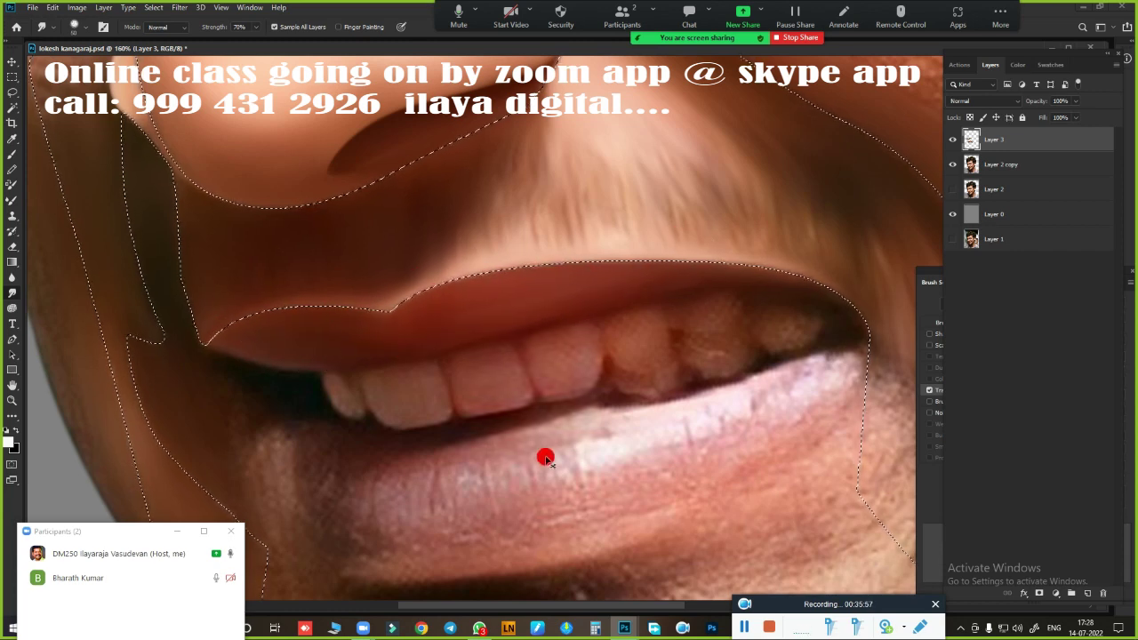
pyautogui.hotkey('ctrl', '0')
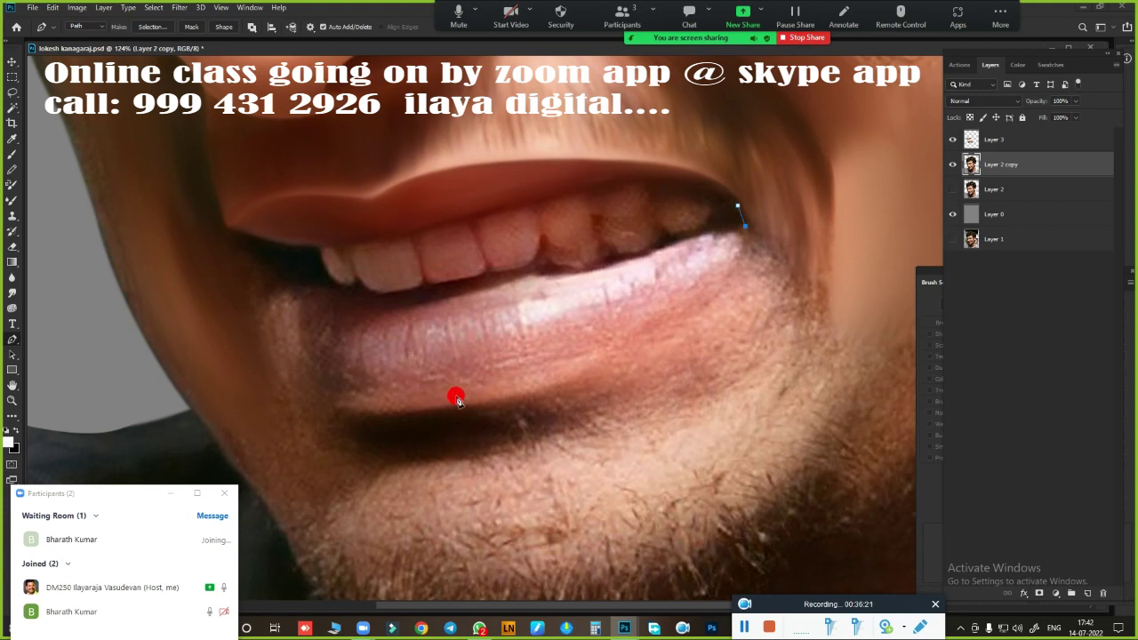
# - Trace curved pen anchors along the lower lip to its corner and bring up the path's context menu
pyautogui.moveTo(455, 397); pyautogui.dragTo(145, 452)
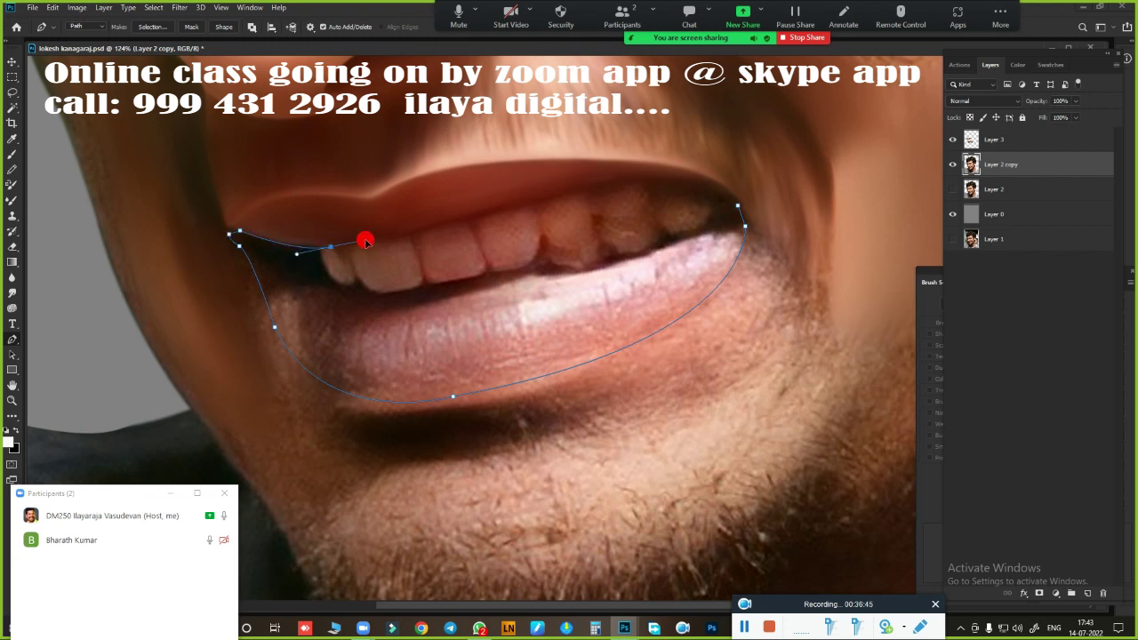
pyautogui.moveTo(517, 206); pyautogui.dragTo(593, 181)
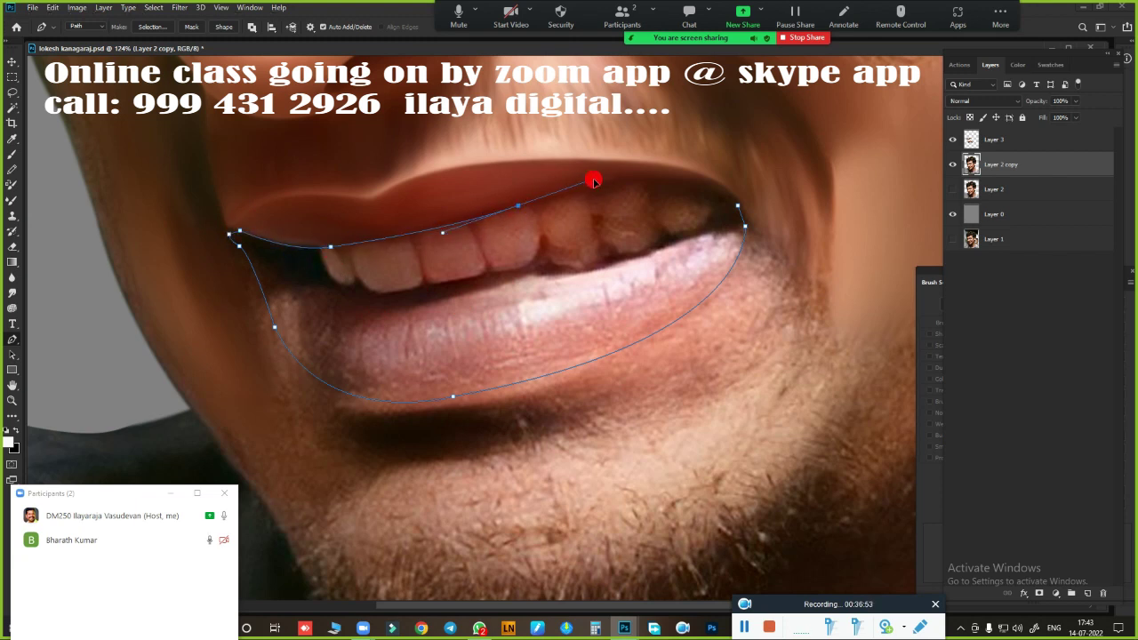
pyautogui.moveTo(720, 204); pyautogui.dragTo(773, 256)
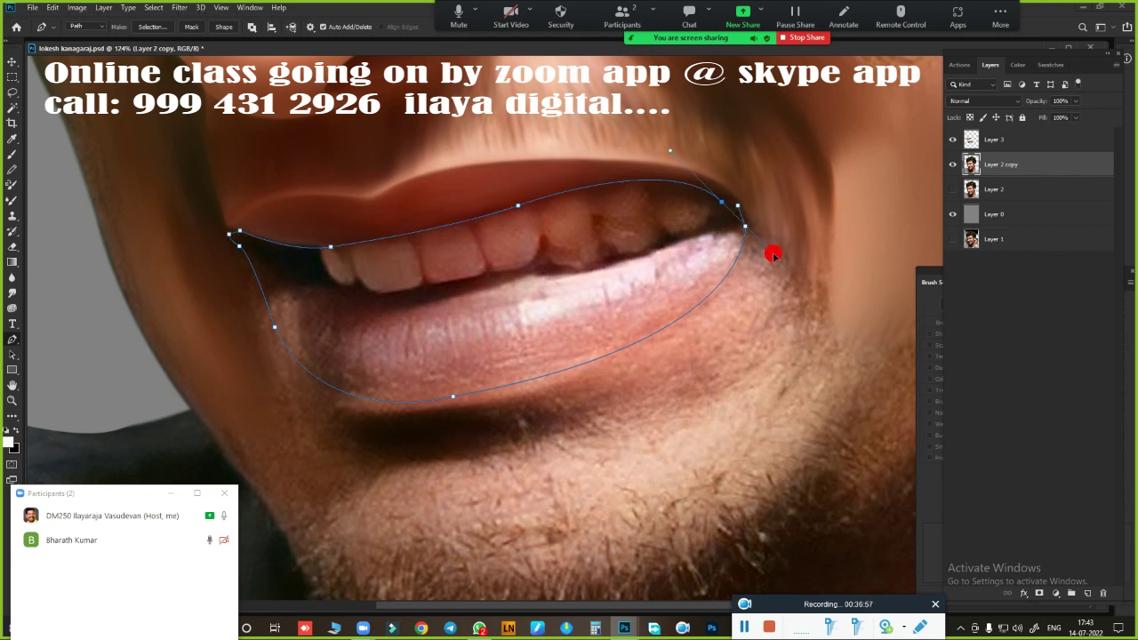
pyautogui.rightClick(691, 317)
# - Confirm the lower-lip selection and blend its texture toward the right corner with the Mixer Brush
pyautogui.press('Return')
pyautogui.press('b')
pyautogui.scroll(2, 608, 378)
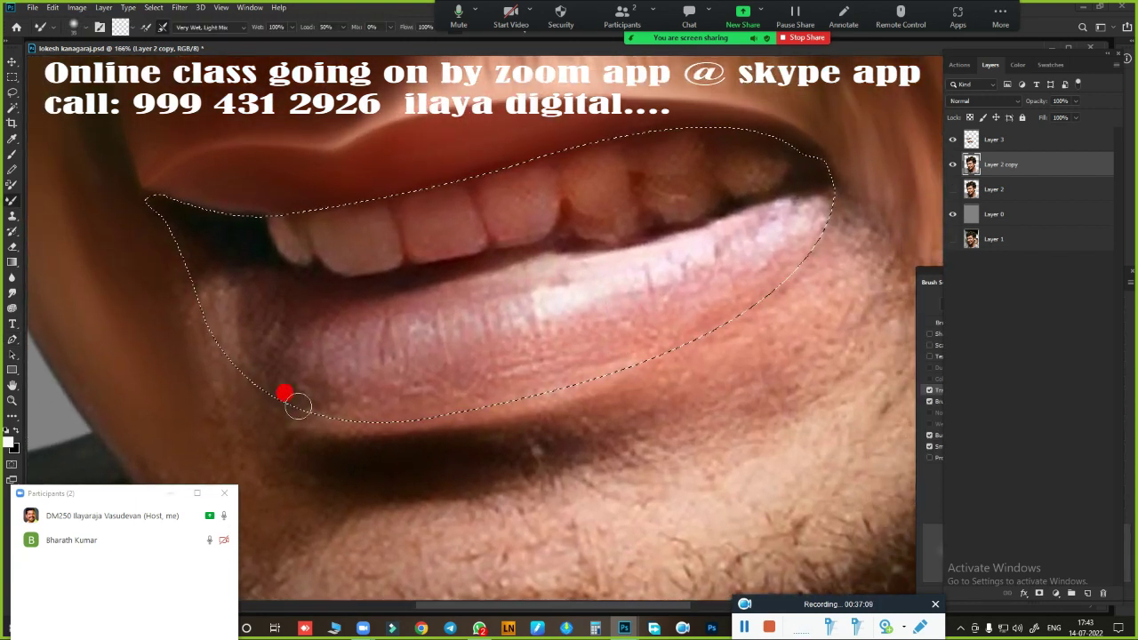
pyautogui.moveTo(518, 384)
pyautogui.mouseDown()
pyautogui.moveTo(696, 308)
pyautogui.moveTo(823, 213)
pyautogui.mouseUp()
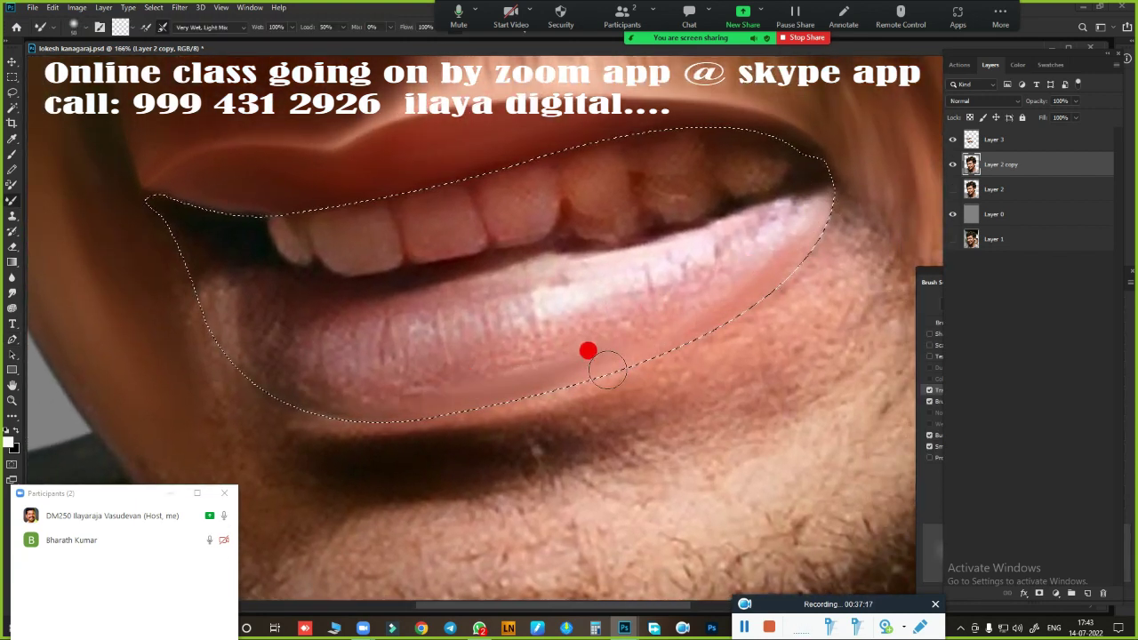
# - Smudge the lower lip's edges, corner and highlights smooth, then view the whole portrait
pyautogui.press('r')
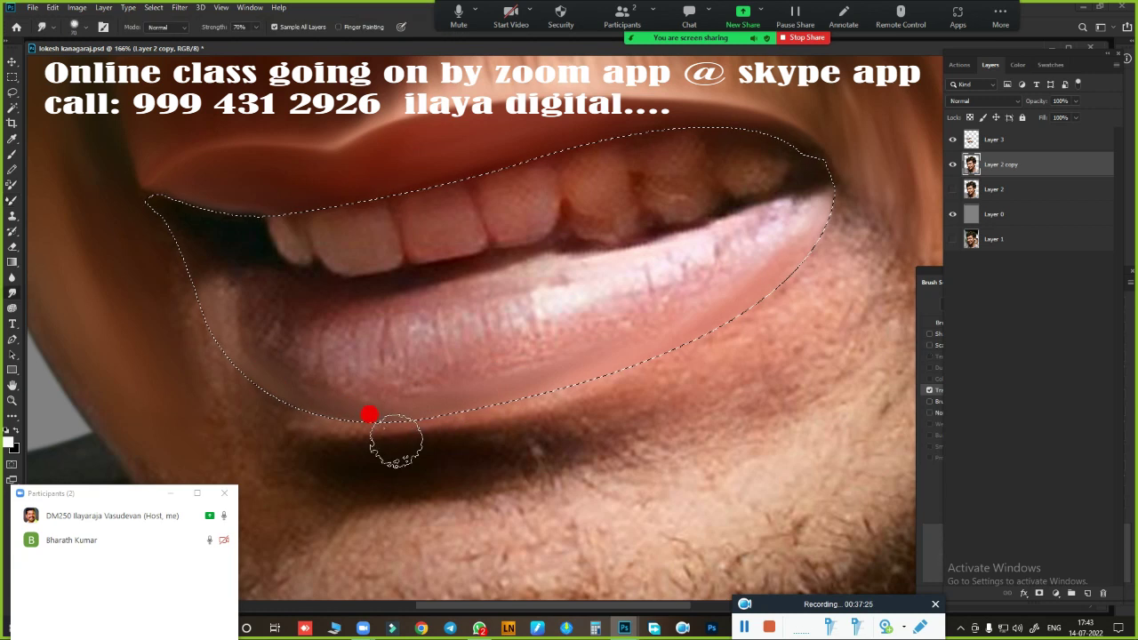
pyautogui.moveTo(178, 236)
pyautogui.mouseDown()
pyautogui.moveTo(303, 290)
pyautogui.moveTo(246, 257)
pyautogui.moveTo(504, 256)
pyautogui.mouseUp()
pyautogui.moveTo(714, 236); pyautogui.dragTo(721, 244)
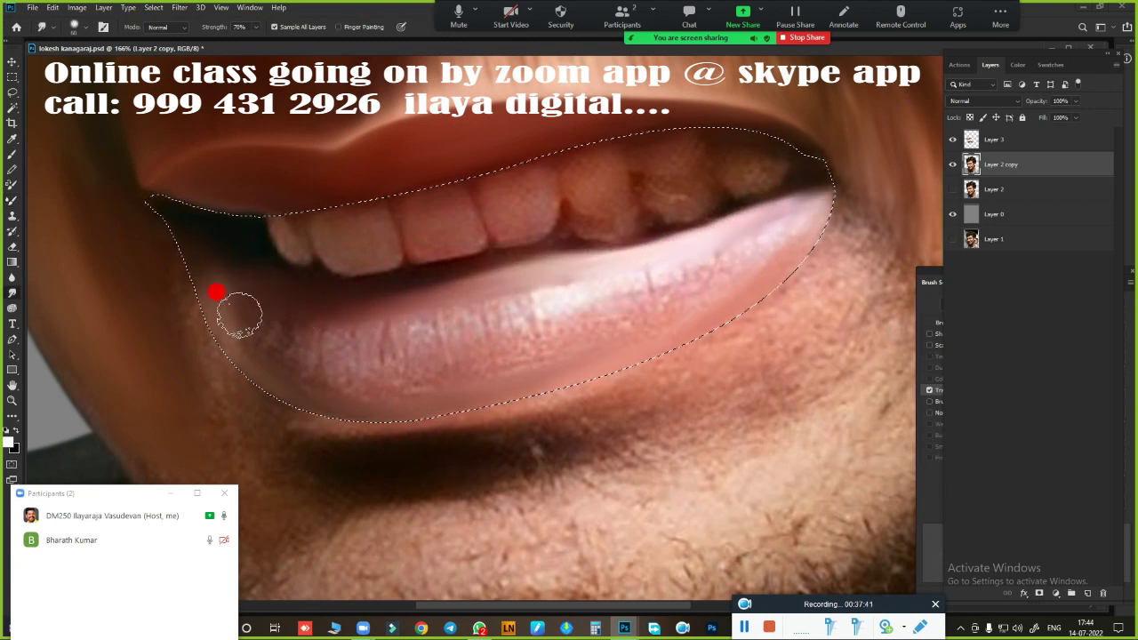
pyautogui.moveTo(294, 342)
pyautogui.mouseDown()
pyautogui.moveTo(454, 358)
pyautogui.moveTo(779, 218)
pyautogui.mouseUp()
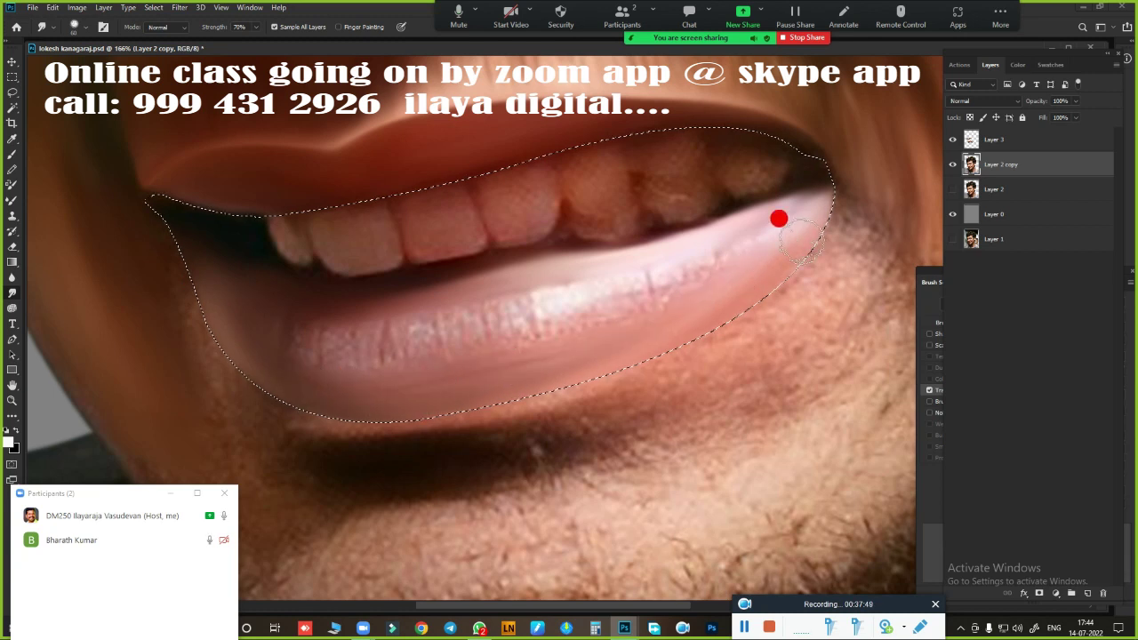
pyautogui.moveTo(551, 286)
pyautogui.mouseDown()
pyautogui.moveTo(602, 297)
pyautogui.moveTo(658, 274)
pyautogui.moveTo(525, 340)
pyautogui.moveTo(469, 335)
pyautogui.mouseUp()
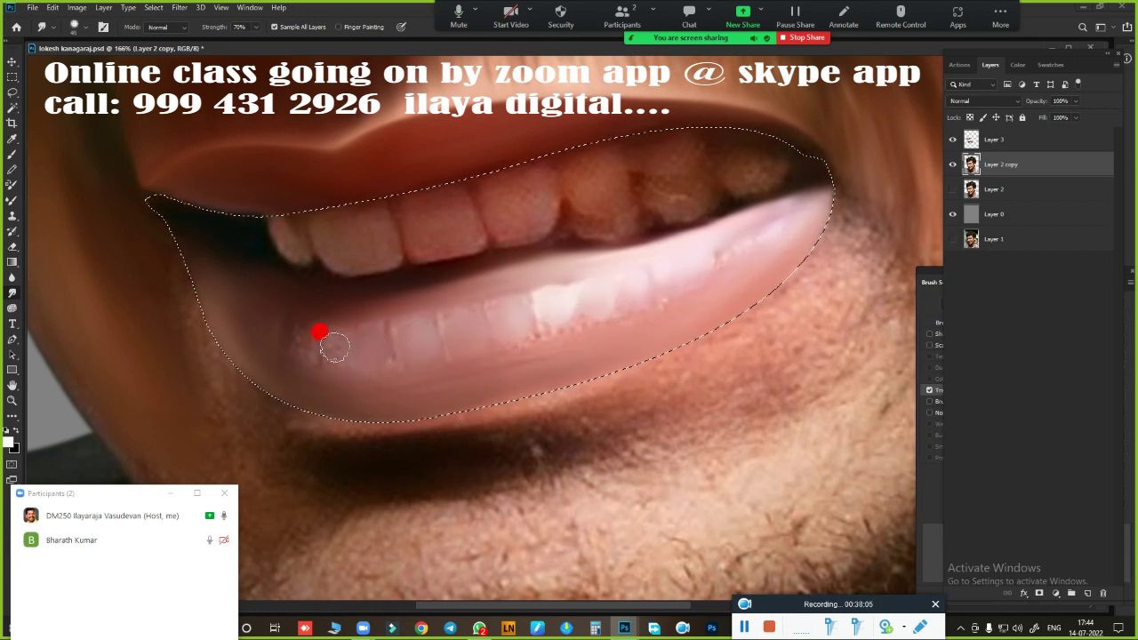
pyautogui.moveTo(325, 353)
pyautogui.mouseDown()
pyautogui.moveTo(330, 325)
pyautogui.moveTo(634, 251)
pyautogui.moveTo(270, 309)
pyautogui.mouseUp()
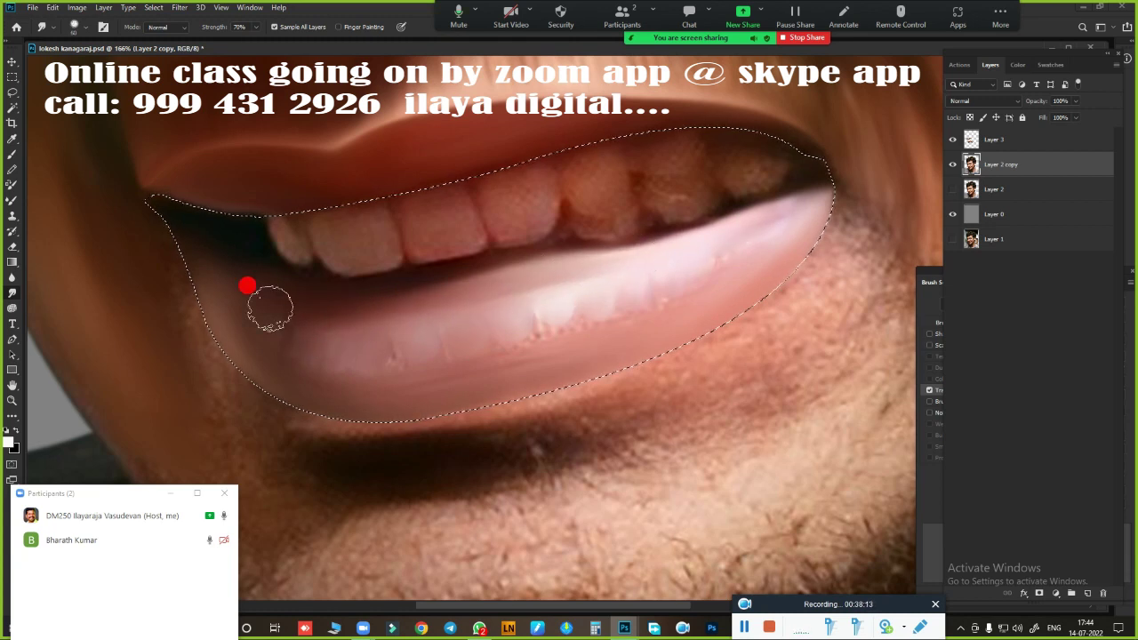
pyautogui.moveTo(324, 368)
pyautogui.mouseDown()
pyautogui.moveTo(688, 285)
pyautogui.moveTo(706, 320)
pyautogui.moveTo(412, 404)
pyautogui.moveTo(353, 356)
pyautogui.mouseUp()
pyautogui.hotkey('ctrl', '0')
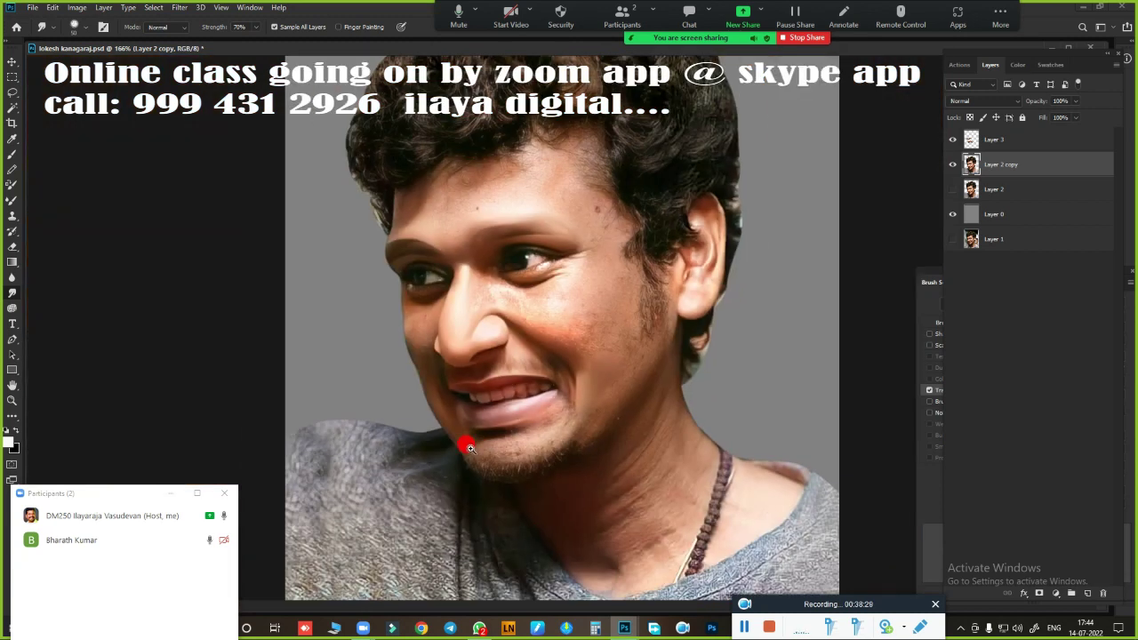
pyautogui.scroll(5, 520, 409)
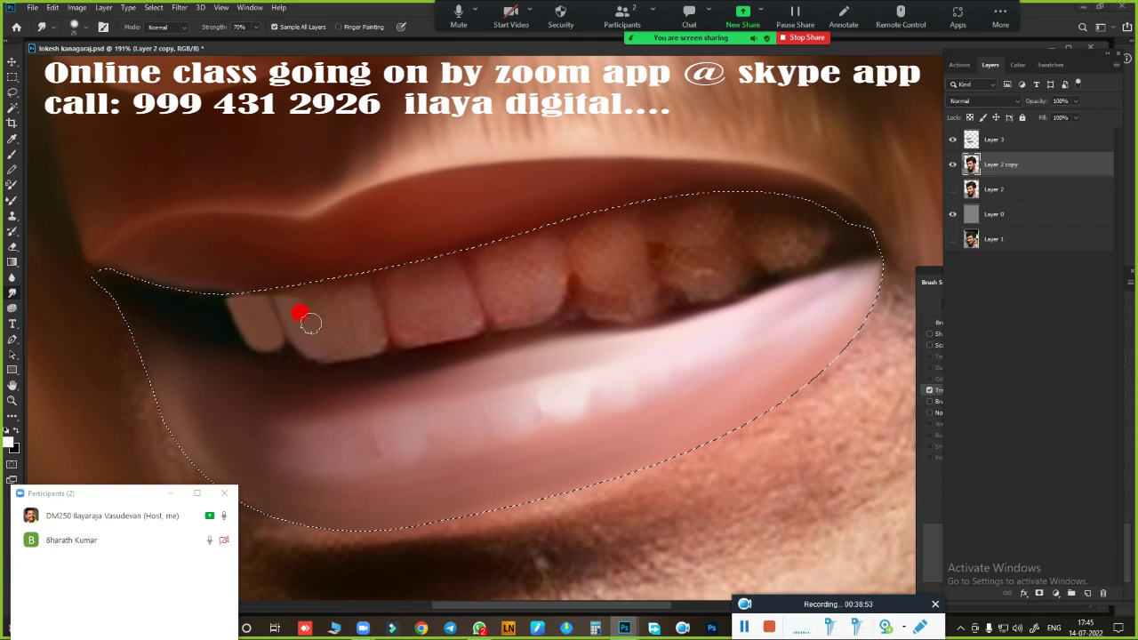
# - On Layer 3, smudge each tooth outward to cover the dark gaps between them
pyautogui.click(1009, 141)
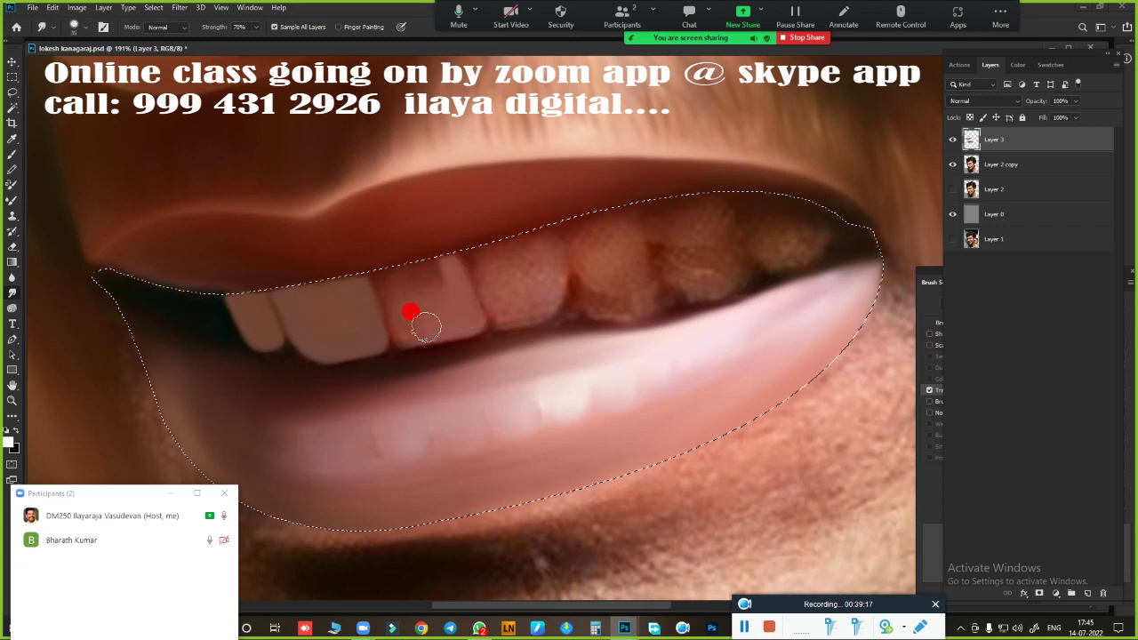
pyautogui.moveTo(425, 327)
pyautogui.mouseDown()
pyautogui.moveTo(409, 331)
pyautogui.moveTo(403, 267)
pyautogui.mouseUp()
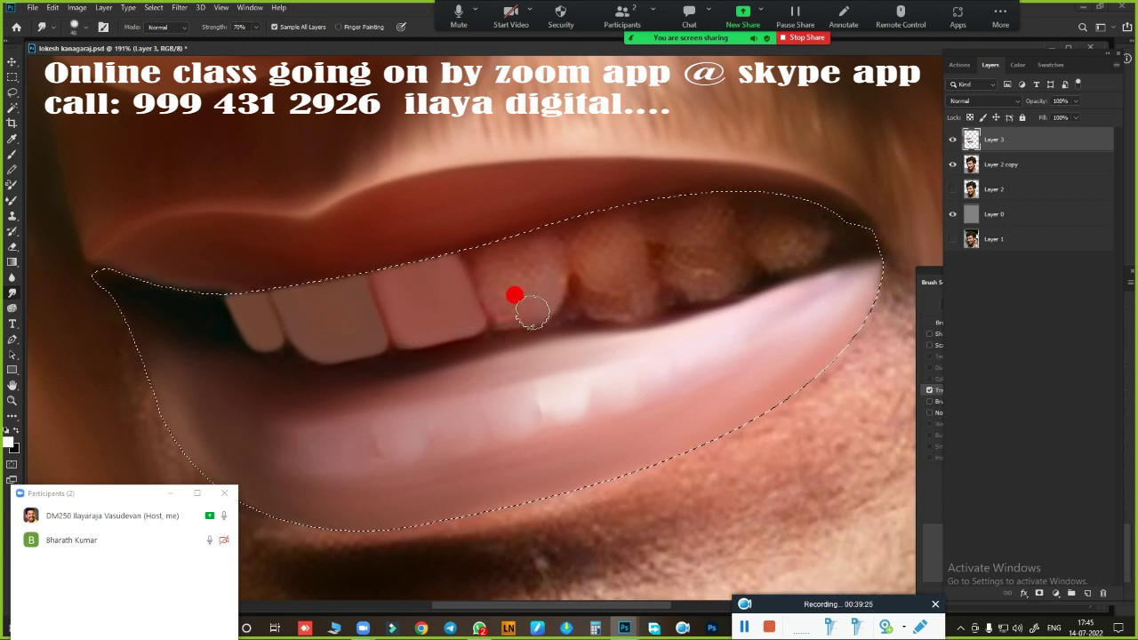
pyautogui.moveTo(545, 286)
pyautogui.mouseDown()
pyautogui.moveTo(504, 275)
pyautogui.moveTo(502, 310)
pyautogui.mouseUp()
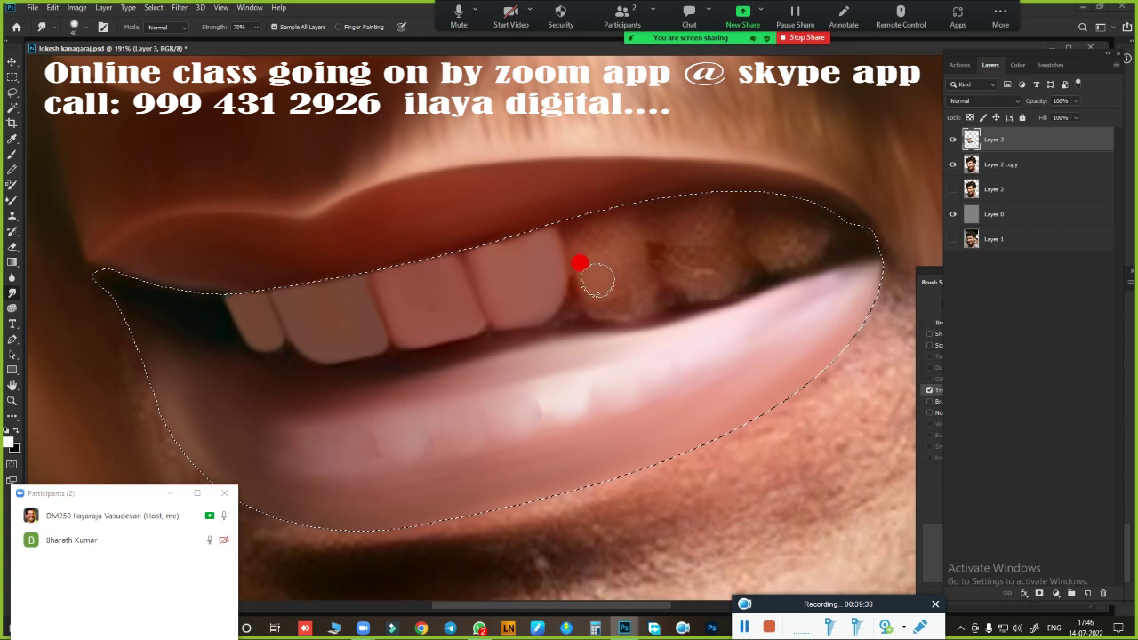
pyautogui.moveTo(579, 263)
pyautogui.mouseDown()
pyautogui.moveTo(605, 193)
pyautogui.moveTo(569, 264)
pyautogui.moveTo(655, 235)
pyautogui.mouseUp()
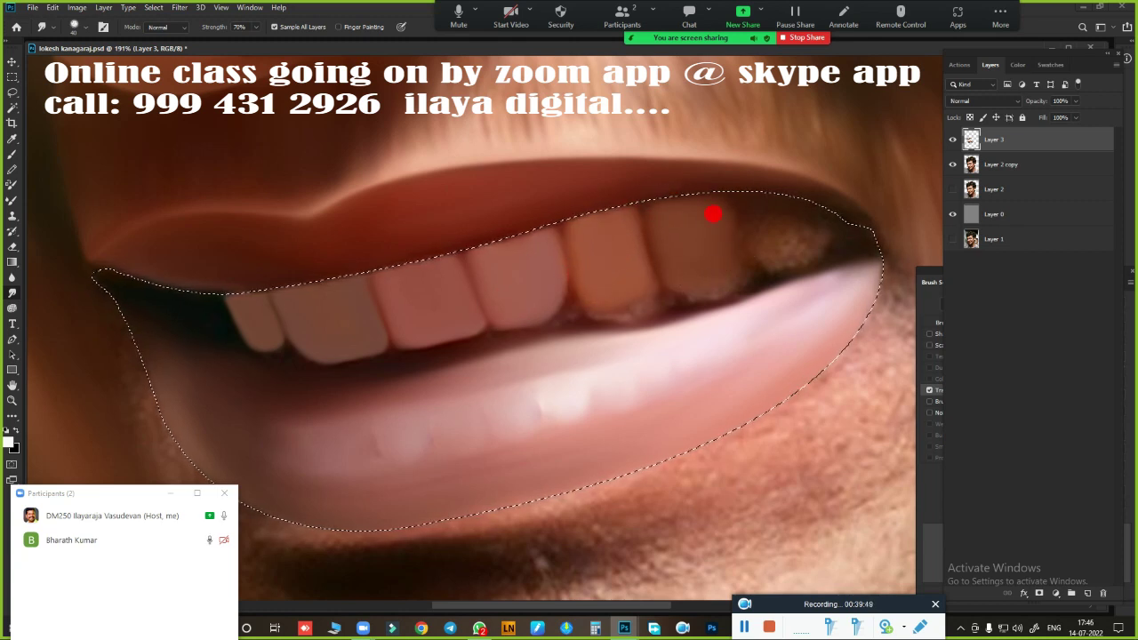
pyautogui.moveTo(783, 252); pyautogui.dragTo(762, 216)
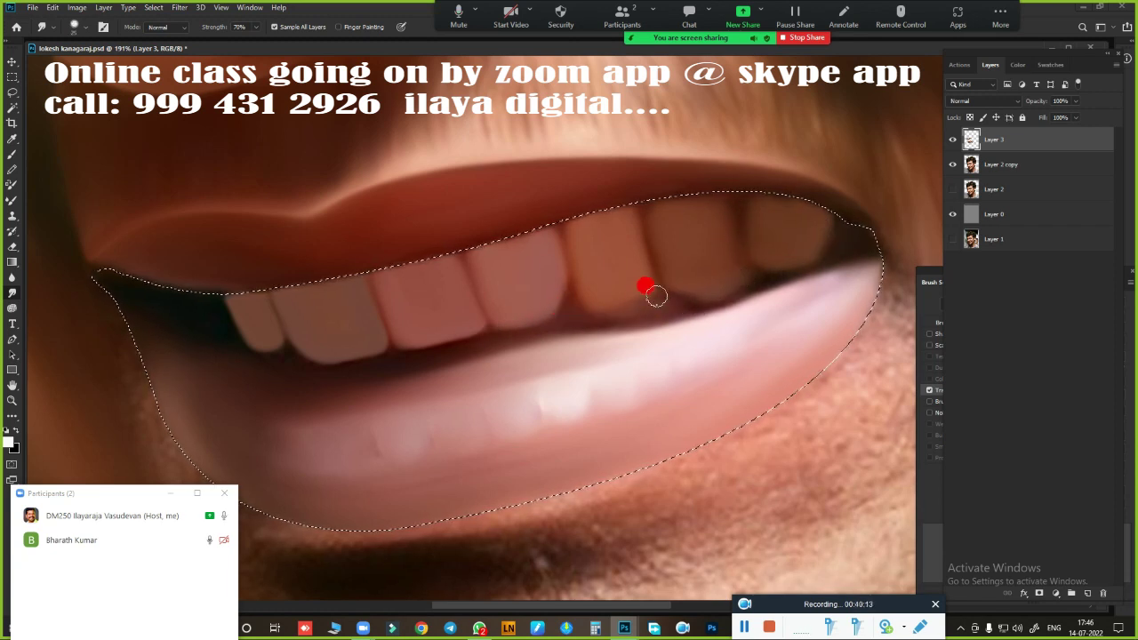
pyautogui.scroll(-2, 356, 375)
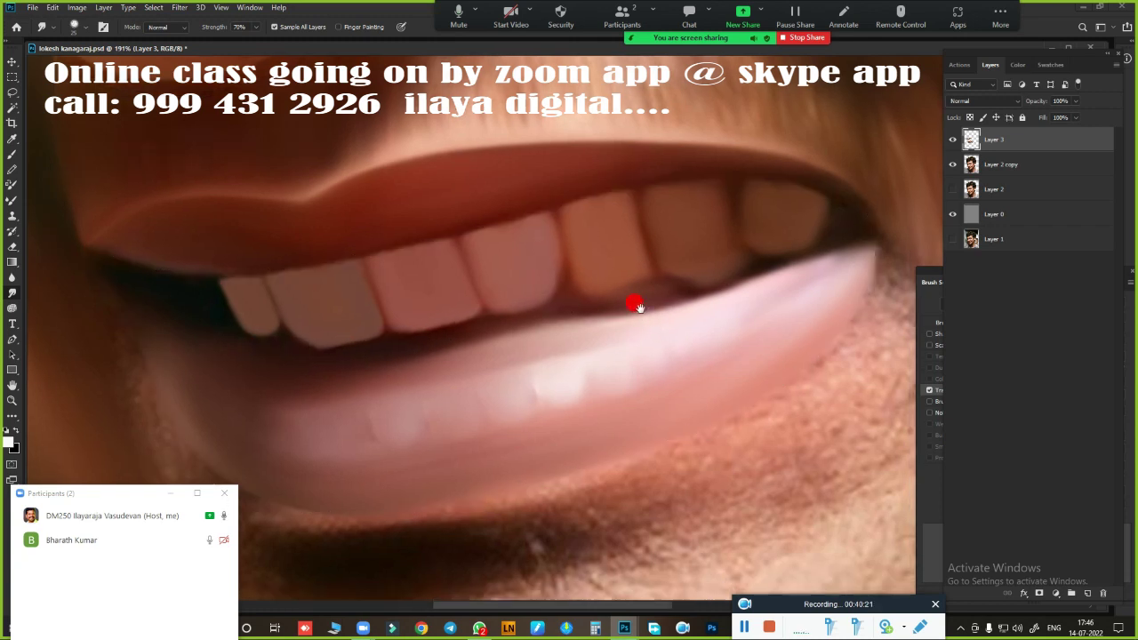
pyautogui.hotkey('shift', 'F6')
pyautogui.press('Escape')
pyautogui.scroll(-3, 255, 273)
pyautogui.scroll(2, 255, 273)
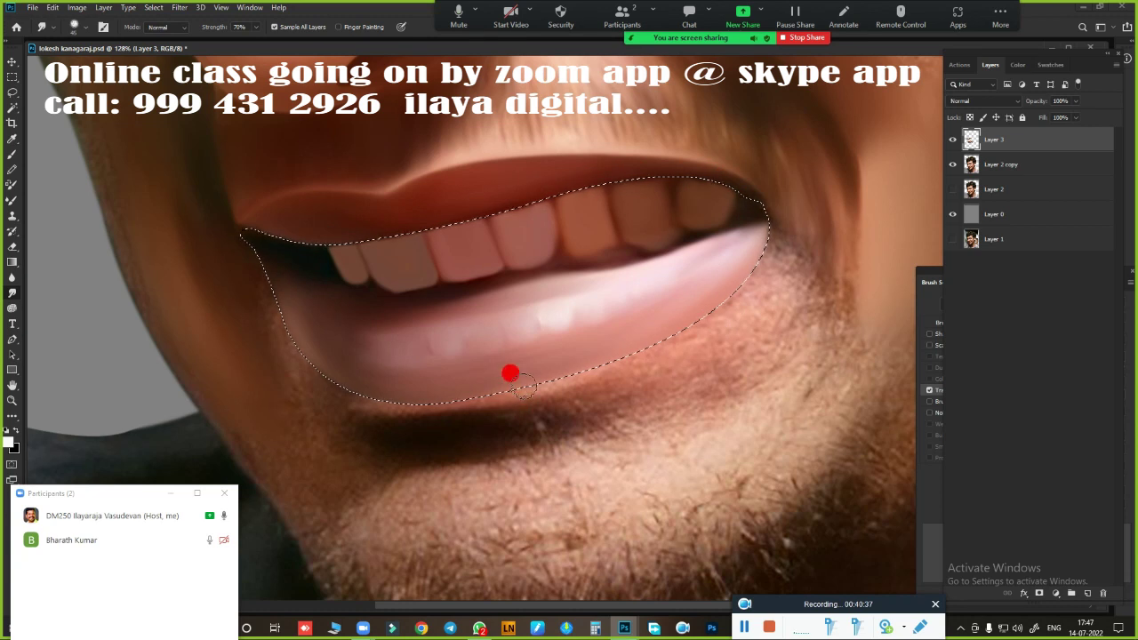
pyautogui.scroll(1, 534, 338)
# - Smudge away the shadow and beard under the lower lip, then fit the portrait in the window
pyautogui.press('b')
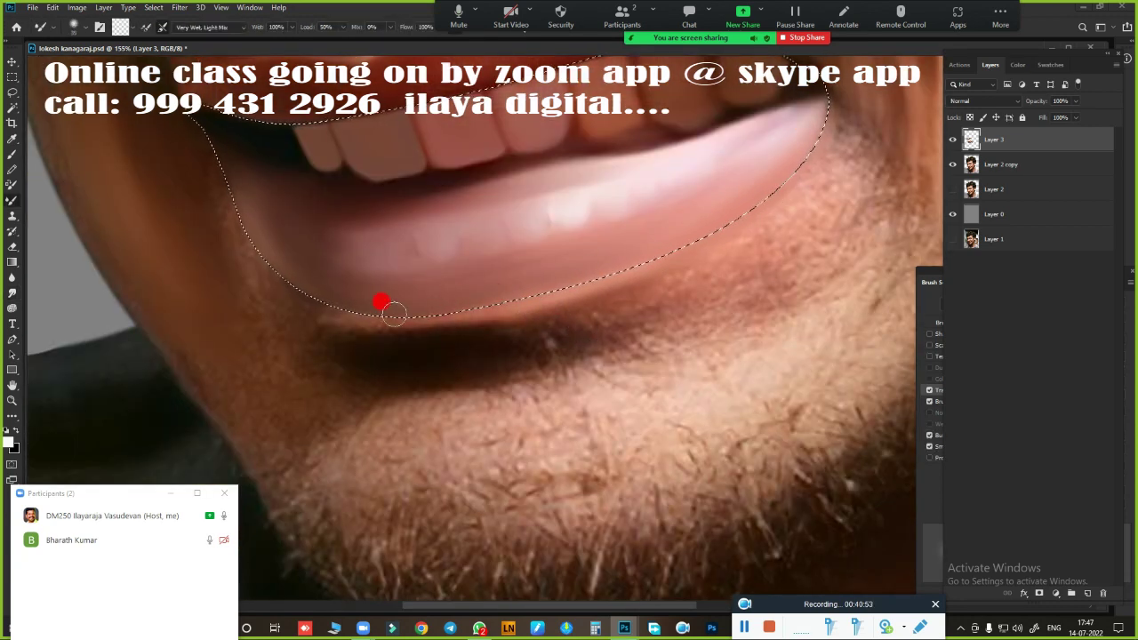
pyautogui.press('r')
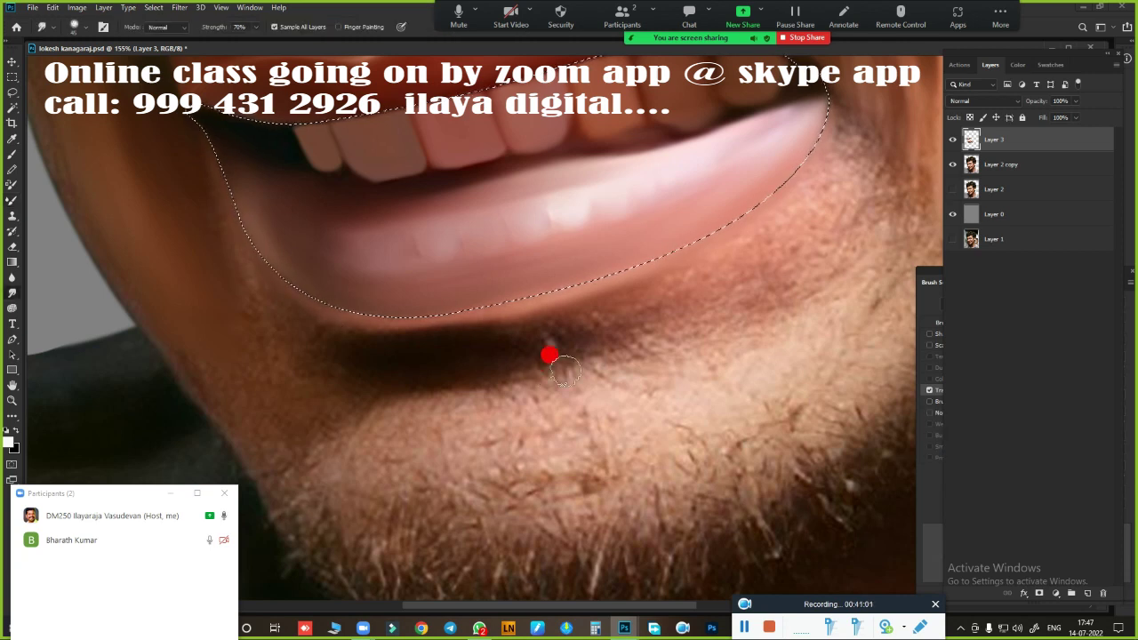
pyautogui.scroll(1, 545, 356)
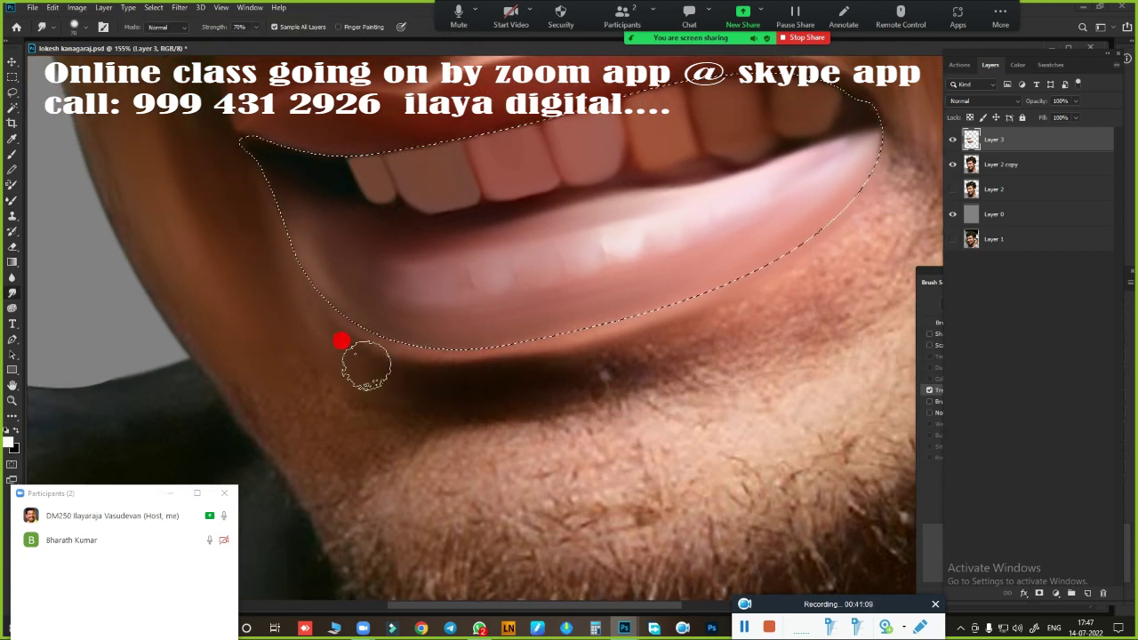
pyautogui.hscroll(3, 343, 337)
pyautogui.scroll(2, 617, 393)
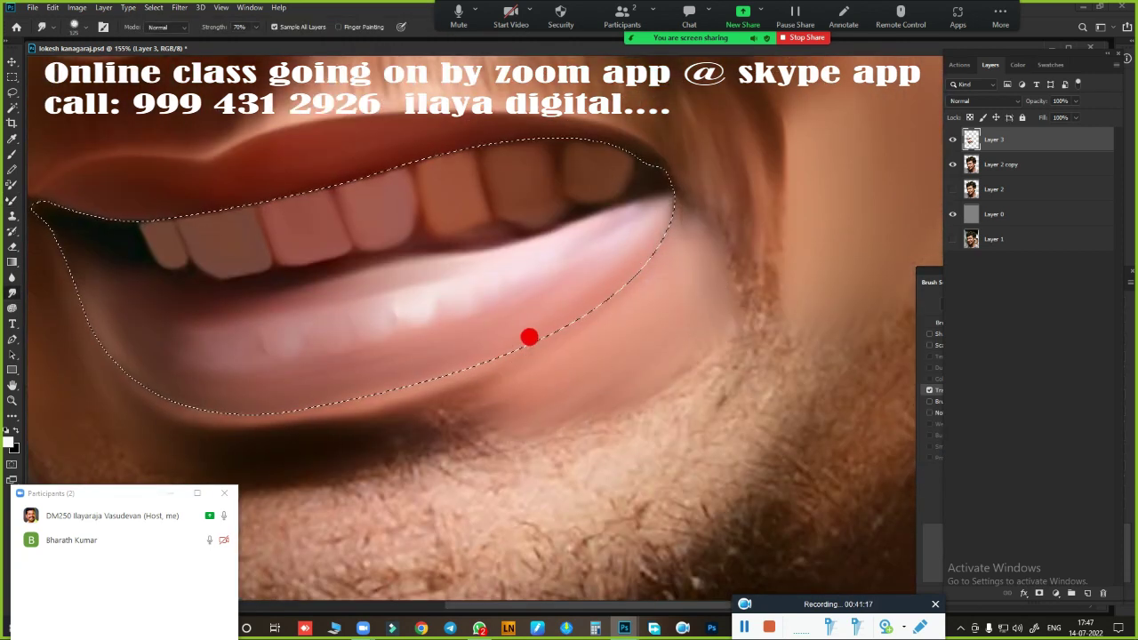
pyautogui.moveTo(528, 332); pyautogui.dragTo(255, 419)
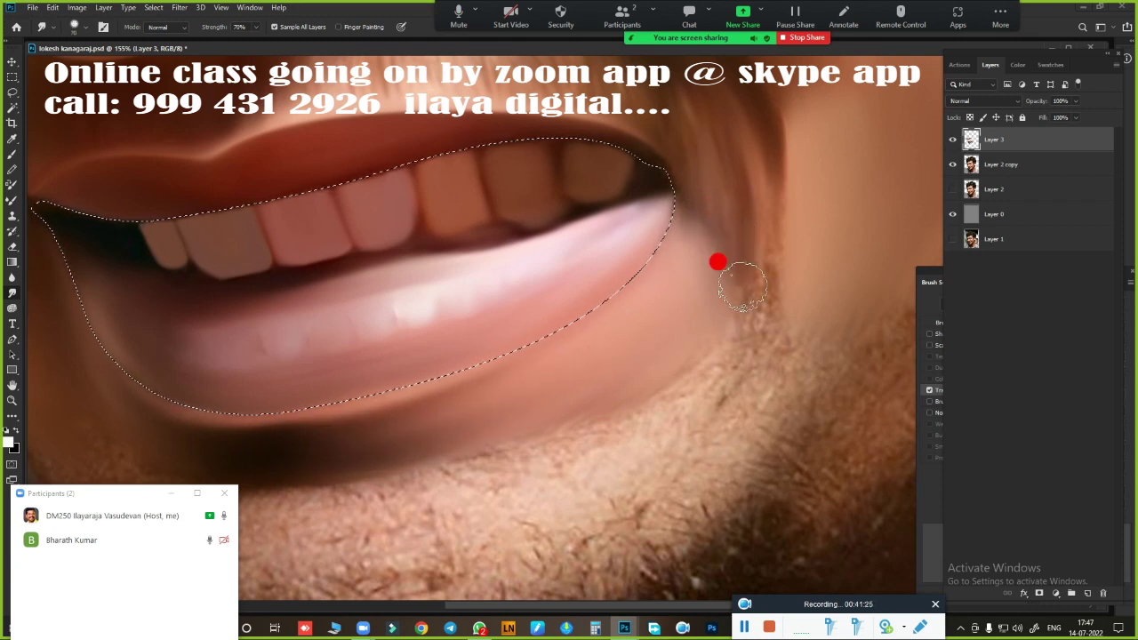
pyautogui.scroll(-3, 693, 285)
pyautogui.hscroll(-2, 693, 285)
pyautogui.moveTo(263, 324)
pyautogui.mouseDown()
pyautogui.moveTo(496, 319)
pyautogui.moveTo(483, 330)
pyautogui.moveTo(224, 254)
pyautogui.moveTo(500, 334)
pyautogui.mouseUp()
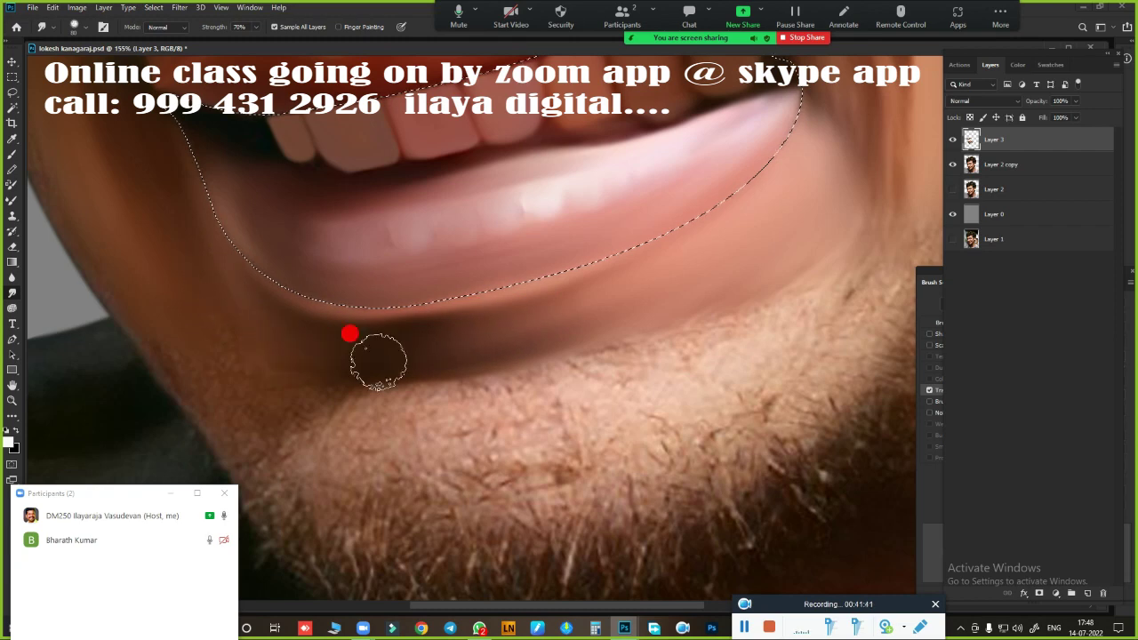
pyautogui.hotkey('ctrl', '0')
# - Load the Mixer Brush with a brown skin tone sampled from the image
pyautogui.scroll(5, 569, 412)
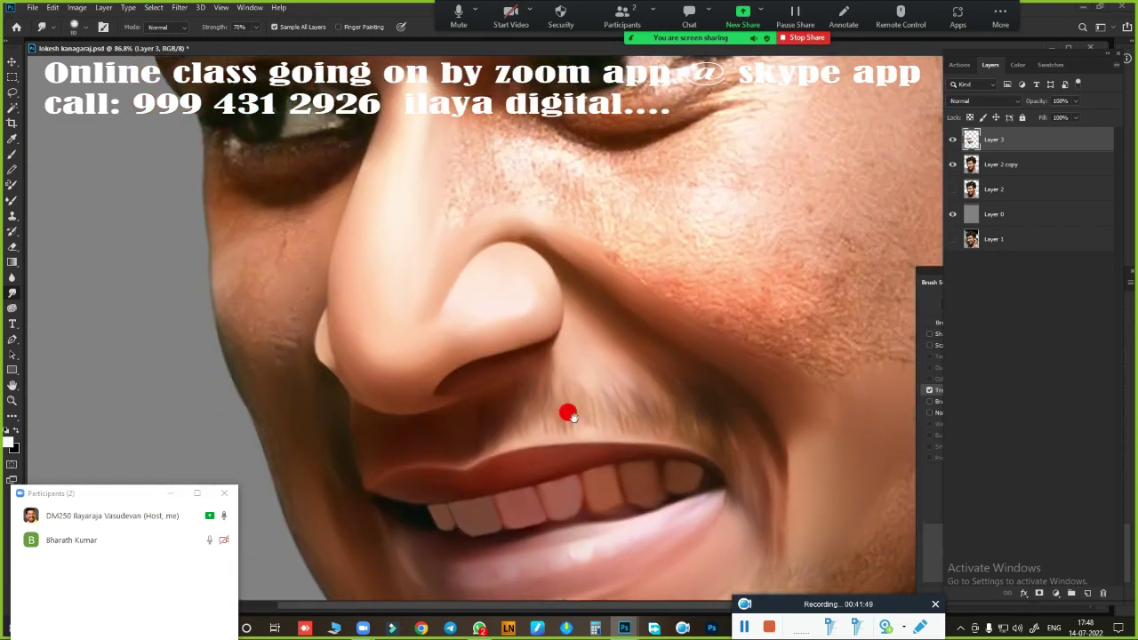
pyautogui.scroll(2, 539, 341)
pyautogui.scroll(-1, 520, 390)
pyautogui.scroll(3, 520, 390)
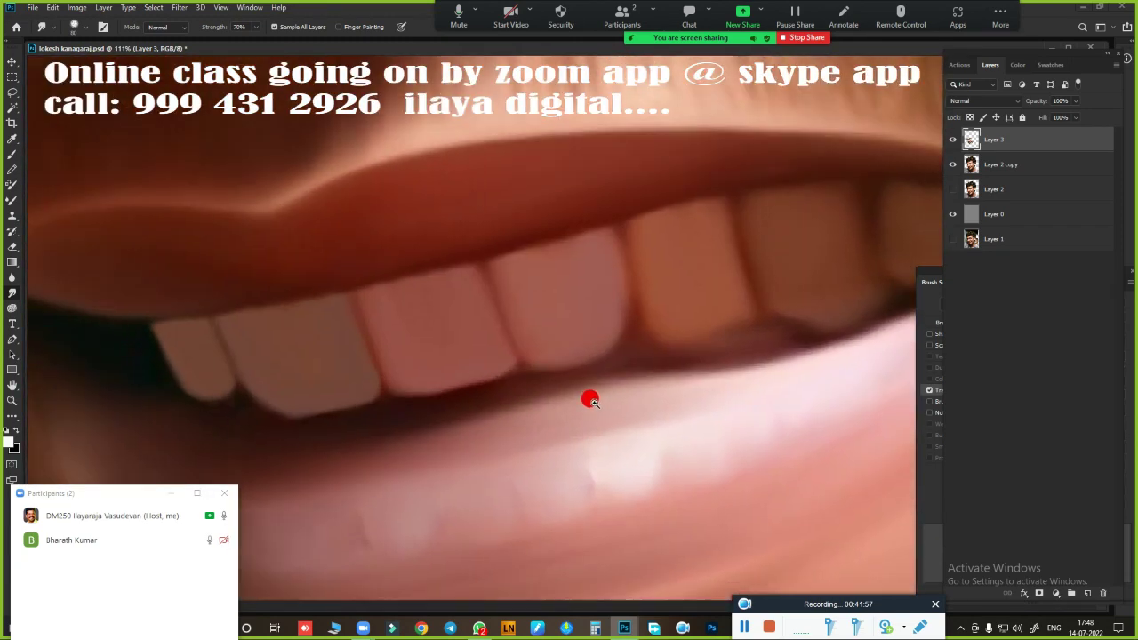
pyautogui.hotkey('shift', 'b')
pyautogui.click(121, 29)
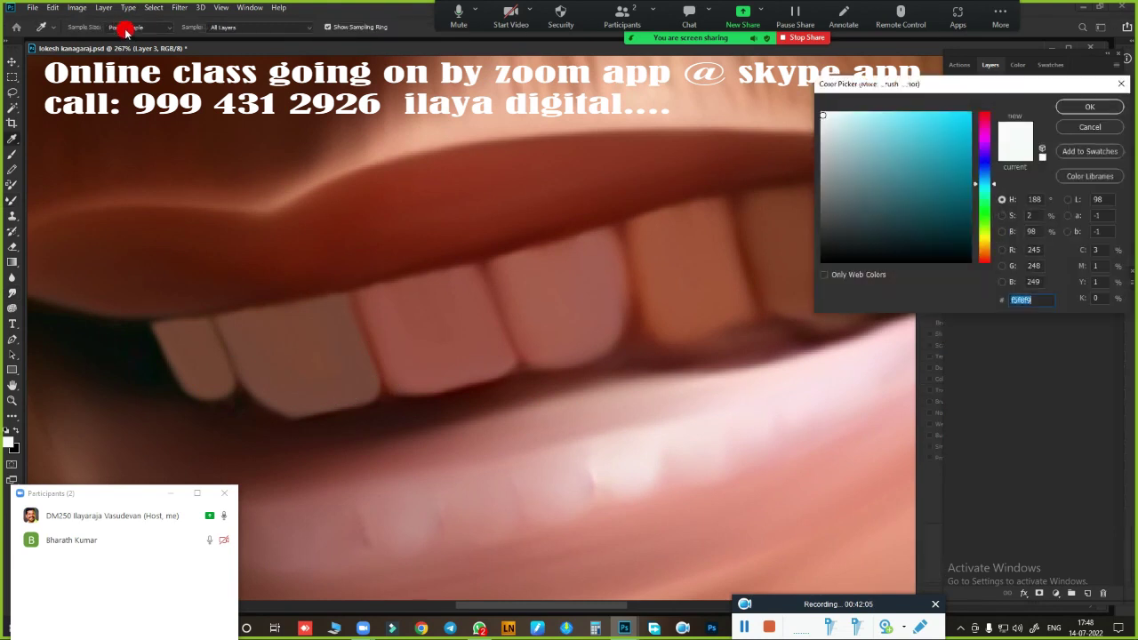
pyautogui.click(343, 345)
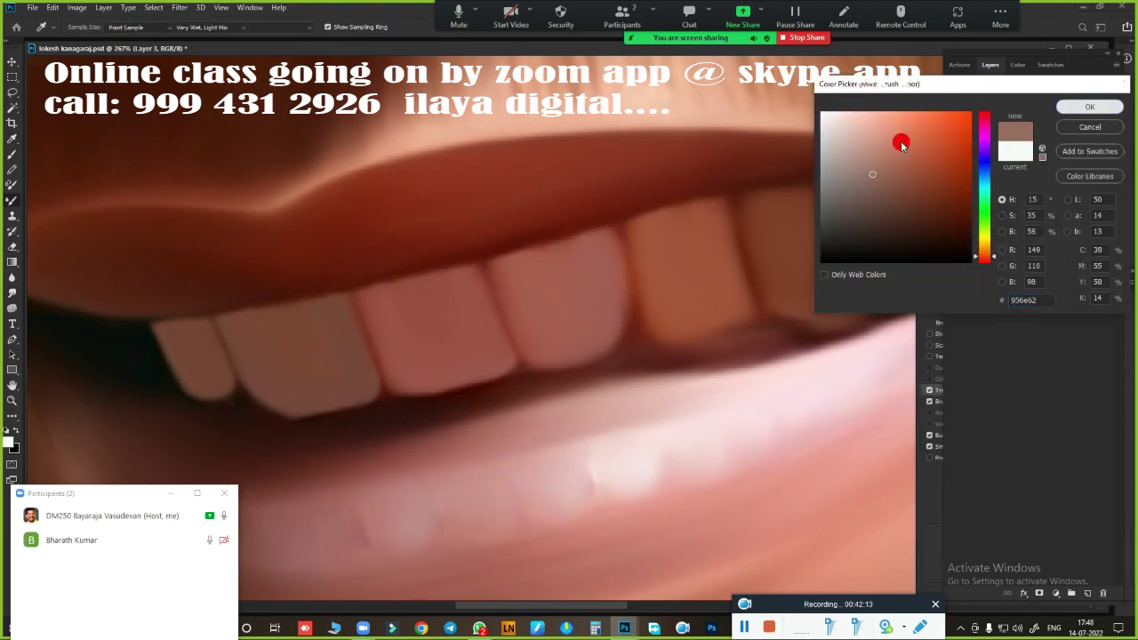
pyautogui.click(1089, 106)
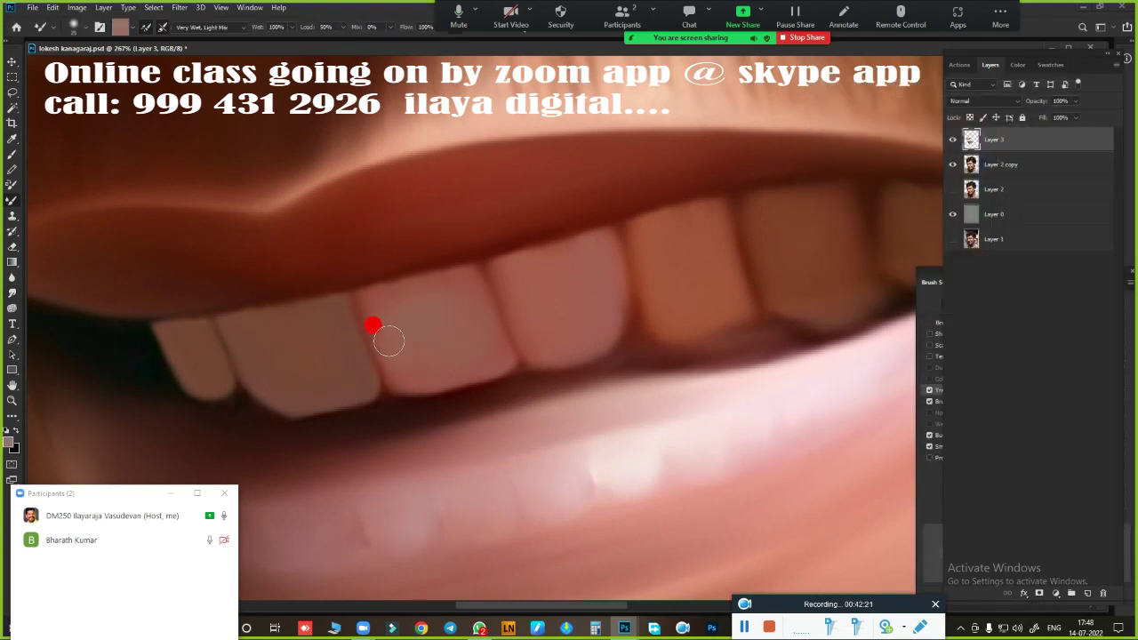
# - Repaint the teeth from left to right into smooth, bright shapes with the Mixer Brush
pyautogui.moveTo(389, 301); pyautogui.dragTo(460, 338)
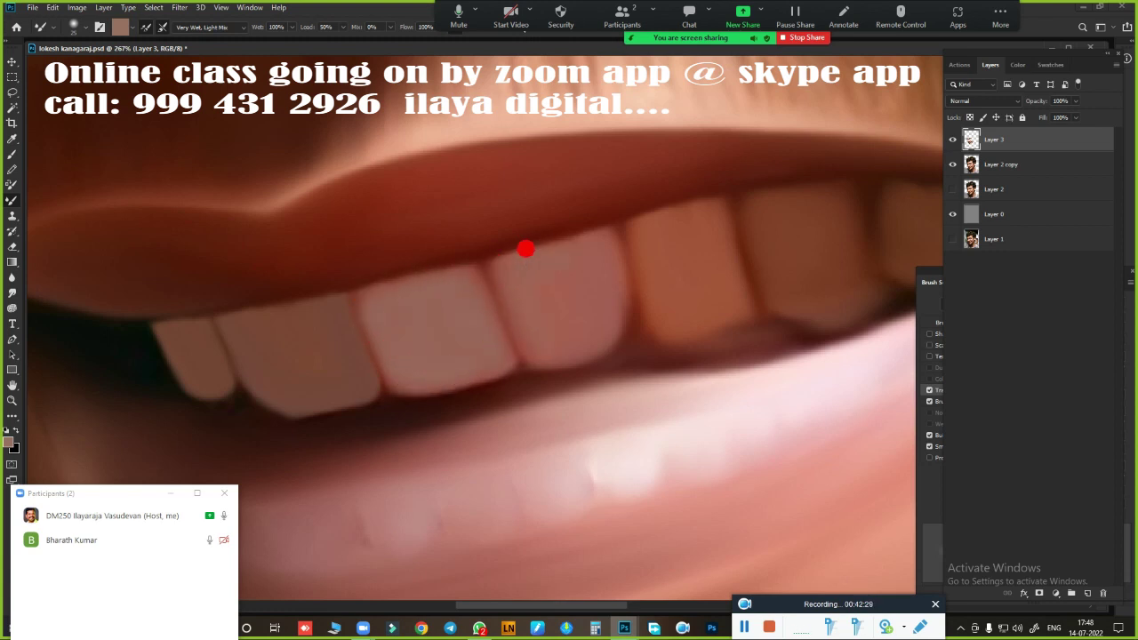
pyautogui.moveTo(525, 249); pyautogui.dragTo(567, 298)
pyautogui.moveTo(648, 234); pyautogui.dragTo(705, 298)
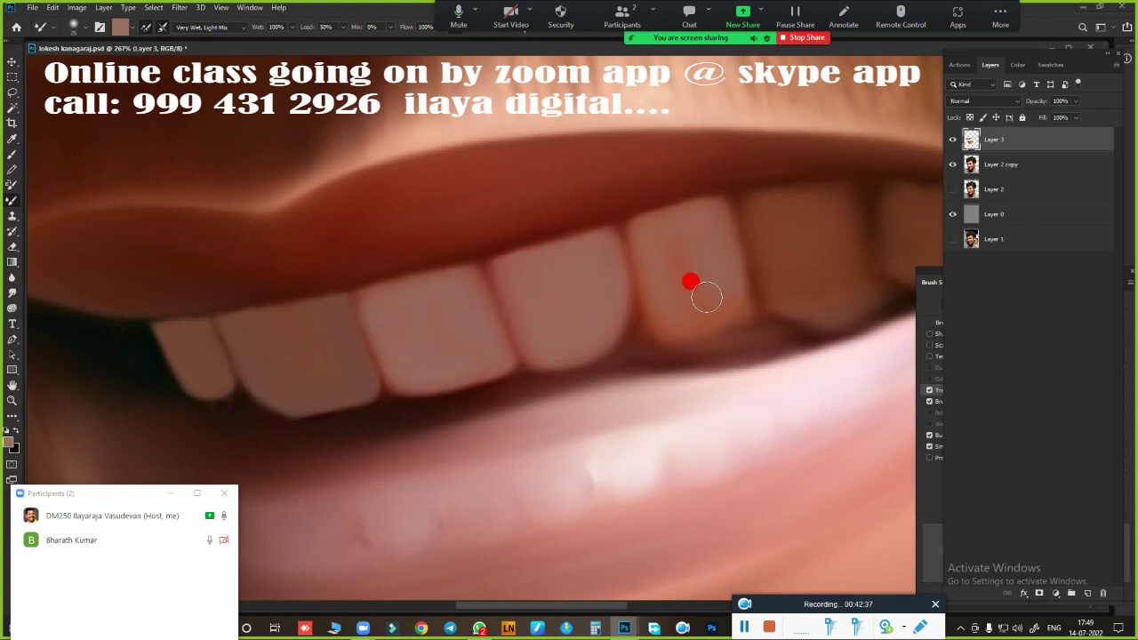
pyautogui.moveTo(760, 187)
pyautogui.mouseDown()
pyautogui.moveTo(793, 199)
pyautogui.moveTo(792, 252)
pyautogui.mouseUp()
pyautogui.moveTo(293, 312)
pyautogui.mouseDown()
pyautogui.moveTo(302, 328)
pyautogui.moveTo(309, 317)
pyautogui.moveTo(300, 394)
pyautogui.mouseUp()
# - Smear across the upper teeth edges to soften them into a painterly look
pyautogui.scroll(-3, 554, 358)
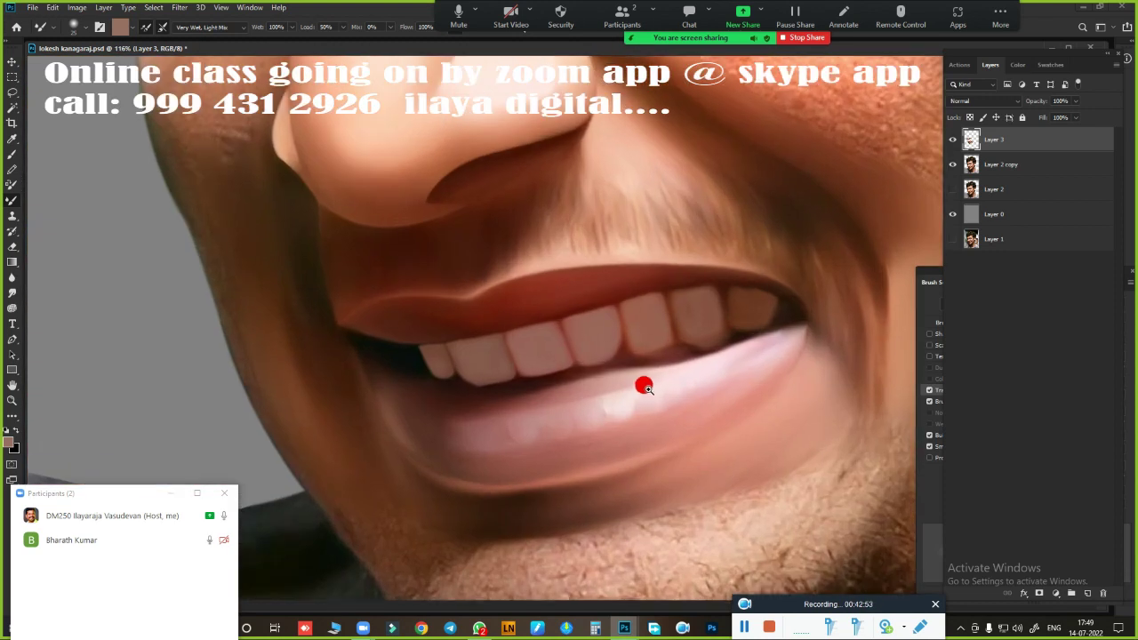
pyautogui.scroll(5, 676, 344)
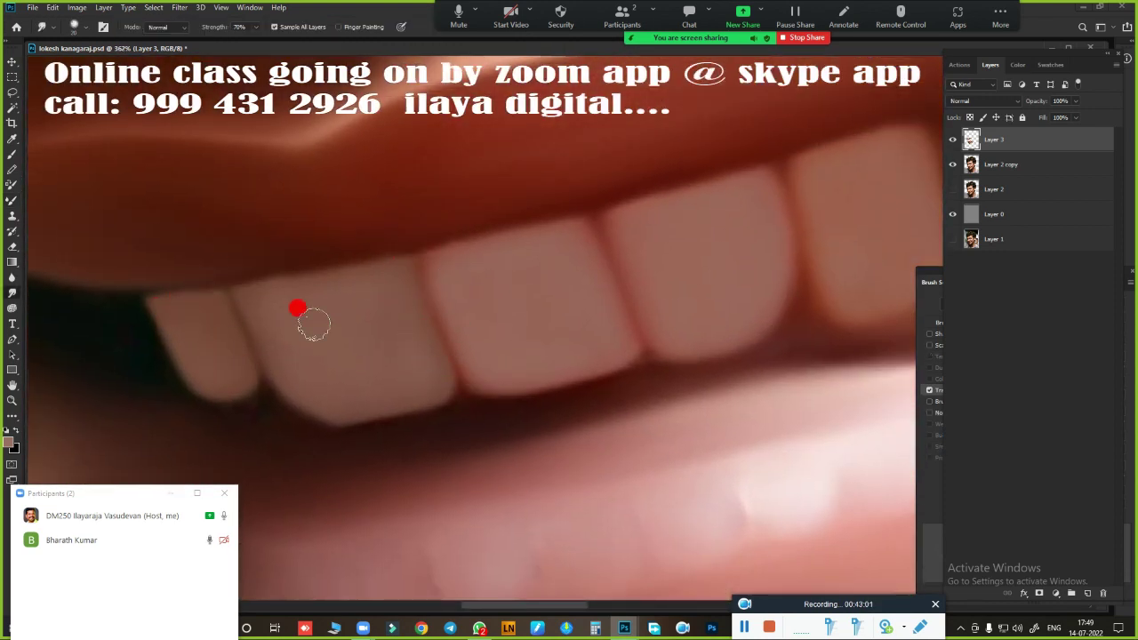
pyautogui.moveTo(313, 325)
pyautogui.mouseDown()
pyautogui.moveTo(274, 310)
pyautogui.moveTo(658, 233)
pyautogui.moveTo(663, 276)
pyautogui.moveTo(762, 298)
pyautogui.moveTo(584, 314)
pyautogui.moveTo(699, 231)
pyautogui.moveTo(901, 229)
pyautogui.mouseUp()
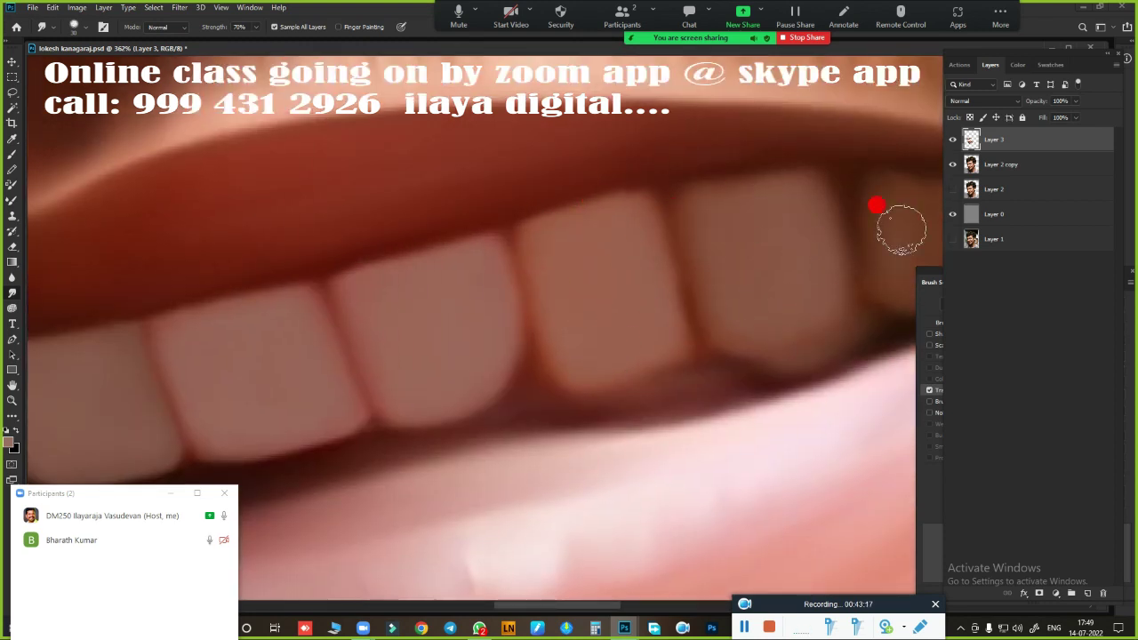
pyautogui.scroll(-10, 579, 444)
pyautogui.scroll(5, 569, 414)
# - Hide Layer 3 to reveal the original eye for tracing with the Pen tool
pyautogui.scroll(-5, 495, 424)
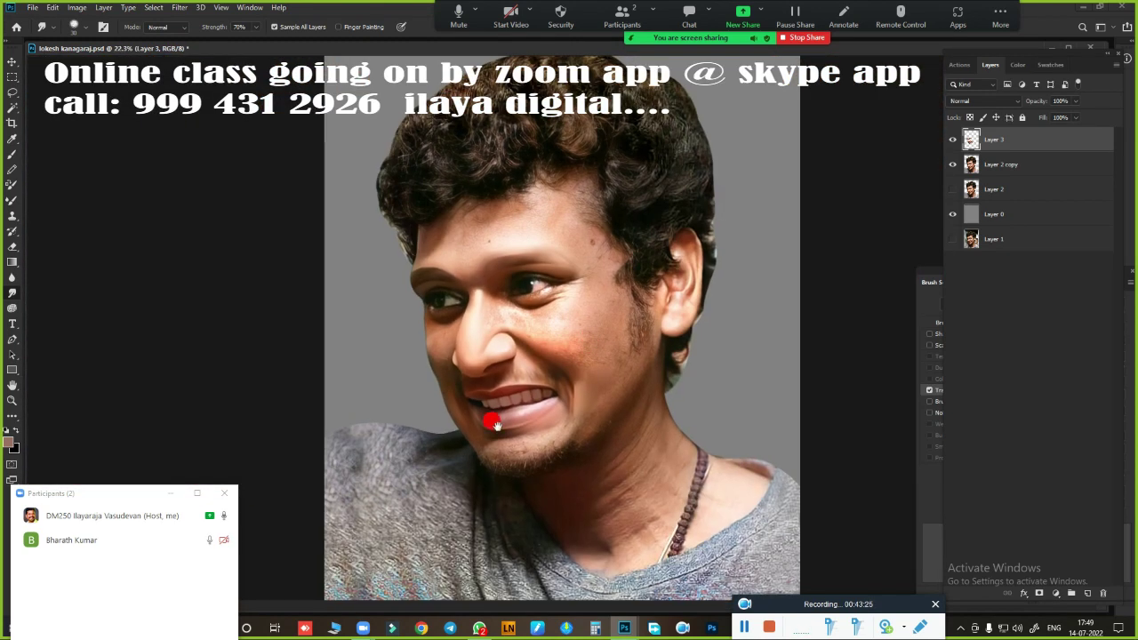
pyautogui.scroll(6, 762, 525)
pyautogui.scroll(3, 663, 338)
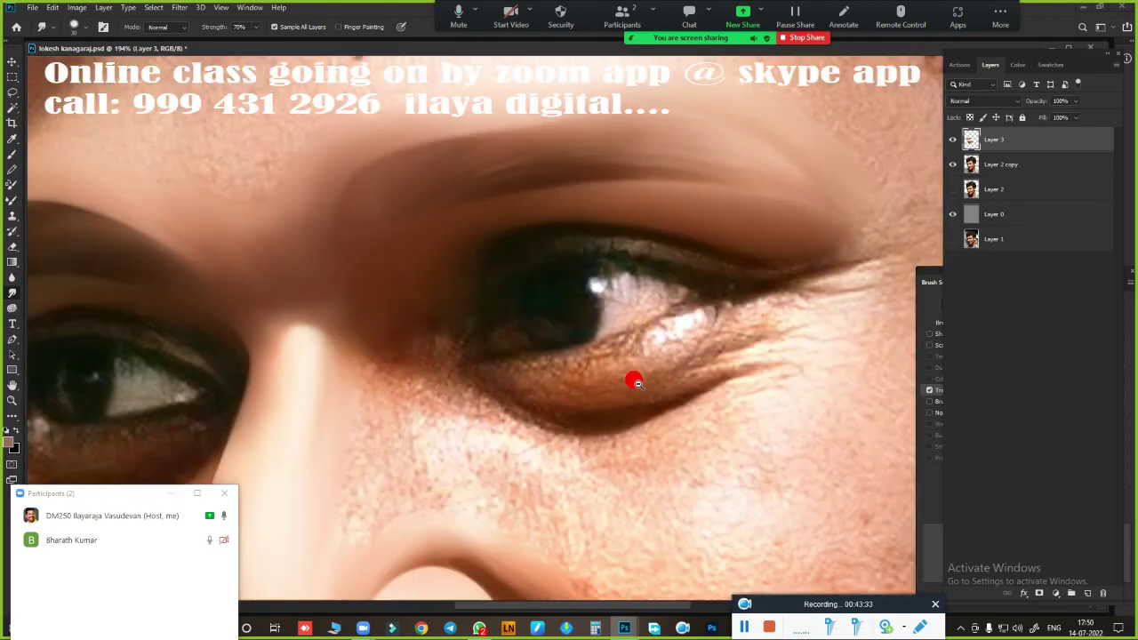
pyautogui.scroll(-3, 637, 382)
pyautogui.scroll(2, 605, 388)
pyautogui.press('p')
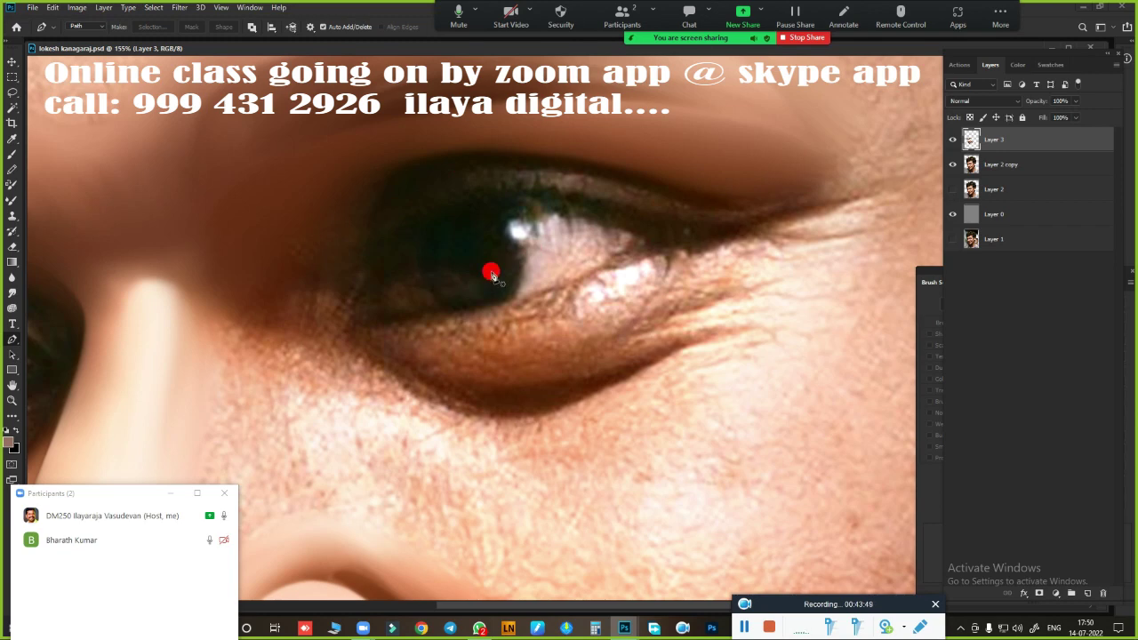
pyautogui.scroll(-2, 519, 240)
pyautogui.click(952, 140)
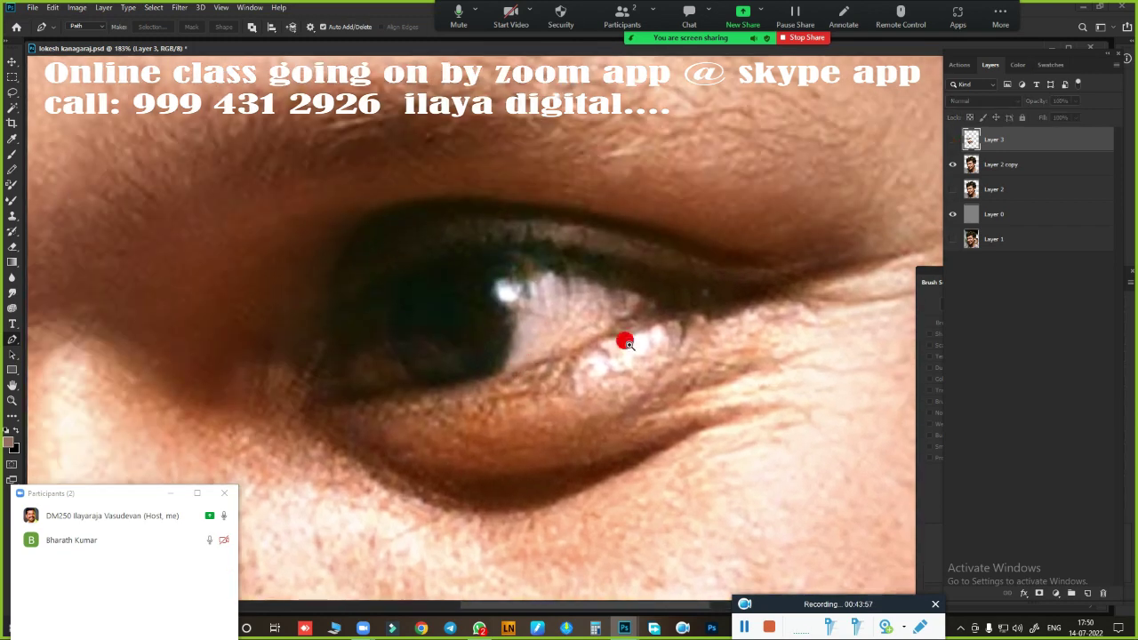
pyautogui.scroll(-2, 578, 364)
pyautogui.scroll(3, 578, 363)
pyautogui.scroll(-3, 289, 287)
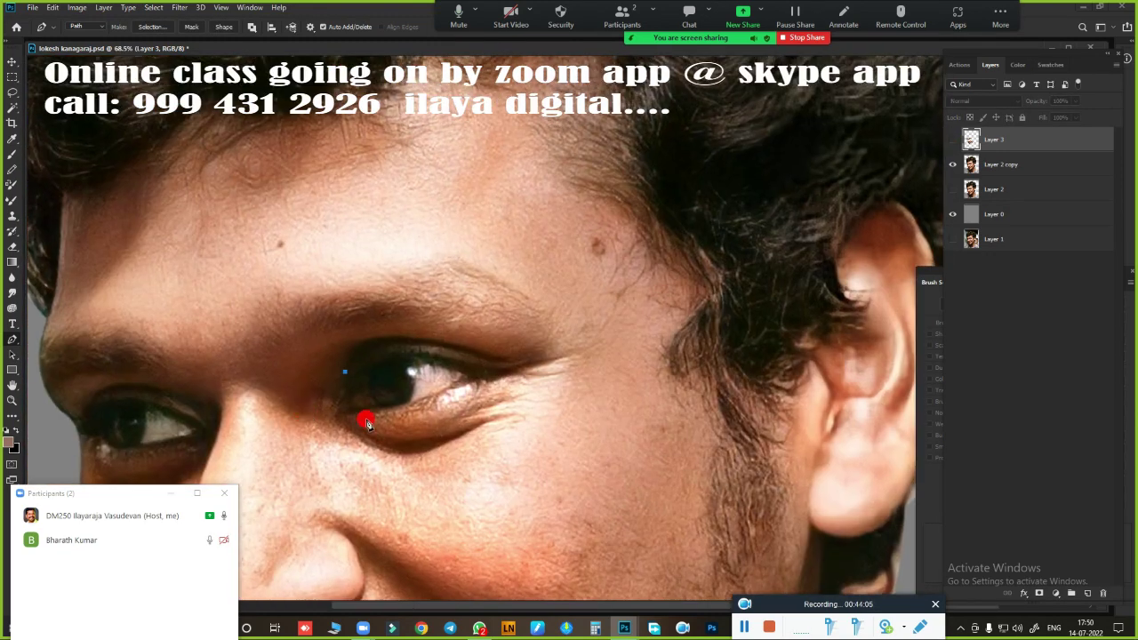
pyautogui.scroll(2, 330, 394)
pyautogui.scroll(-3, 319, 393)
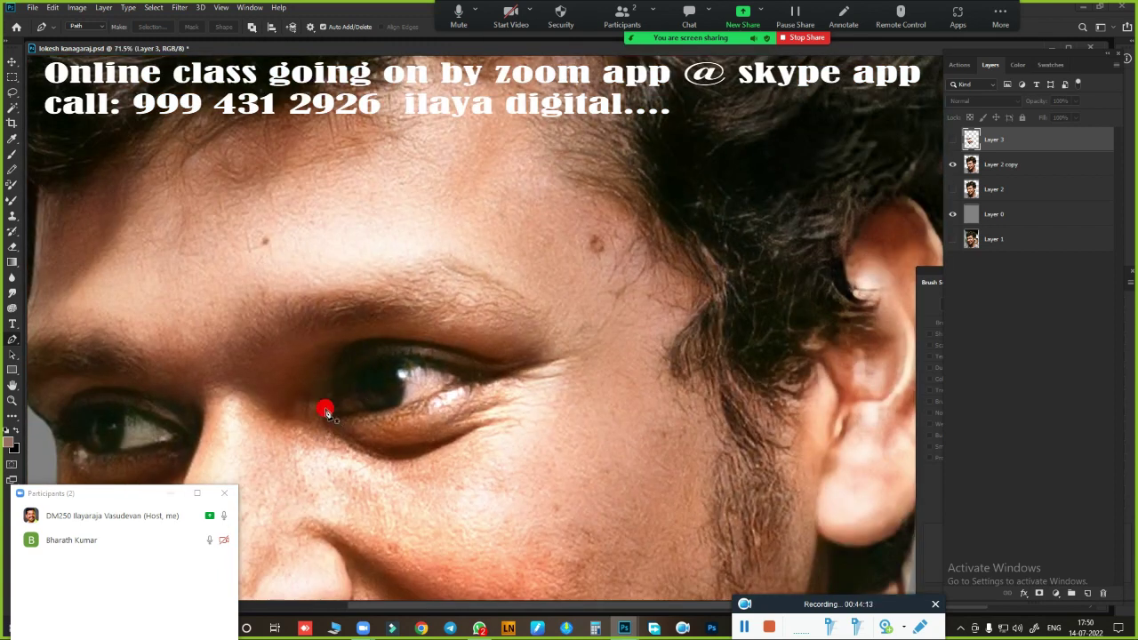
pyautogui.scroll(3, 325, 391)
# - Trace a curved path along the upper eyelid, redoing misplaced points
pyautogui.moveTo(415, 308)
pyautogui.mouseDown()
pyautogui.moveTo(603, 355)
pyautogui.moveTo(696, 323)
pyautogui.mouseUp()
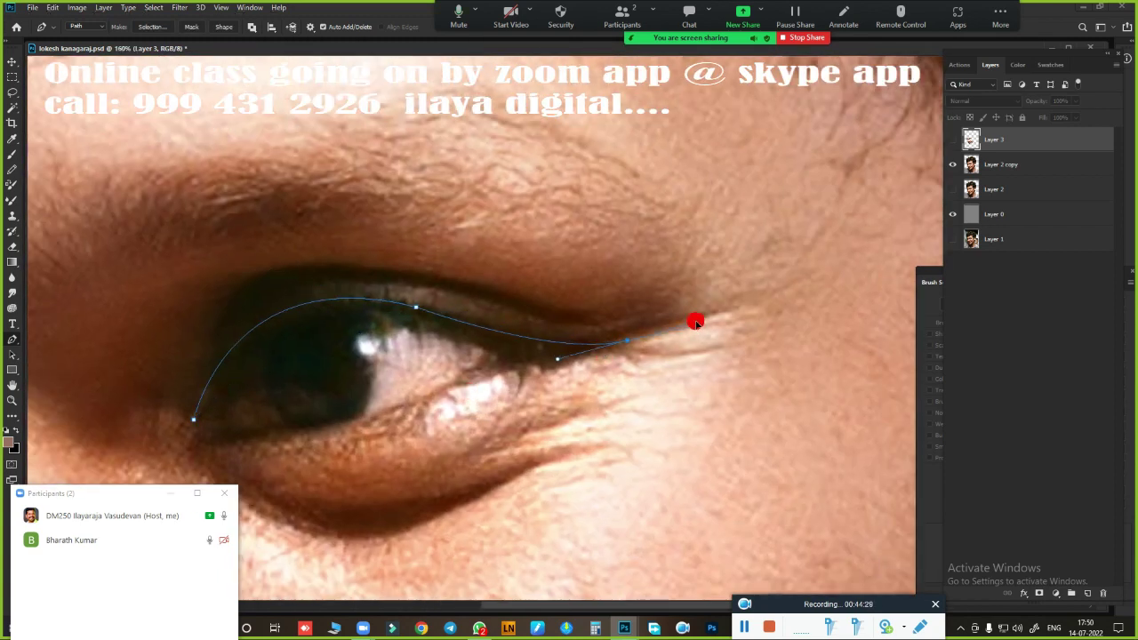
pyautogui.click(560, 319)
pyautogui.moveTo(483, 305); pyautogui.dragTo(707, 351)
pyautogui.moveTo(509, 329)
pyautogui.mouseDown()
pyautogui.moveTo(446, 362)
pyautogui.moveTo(405, 452)
pyautogui.mouseUp()
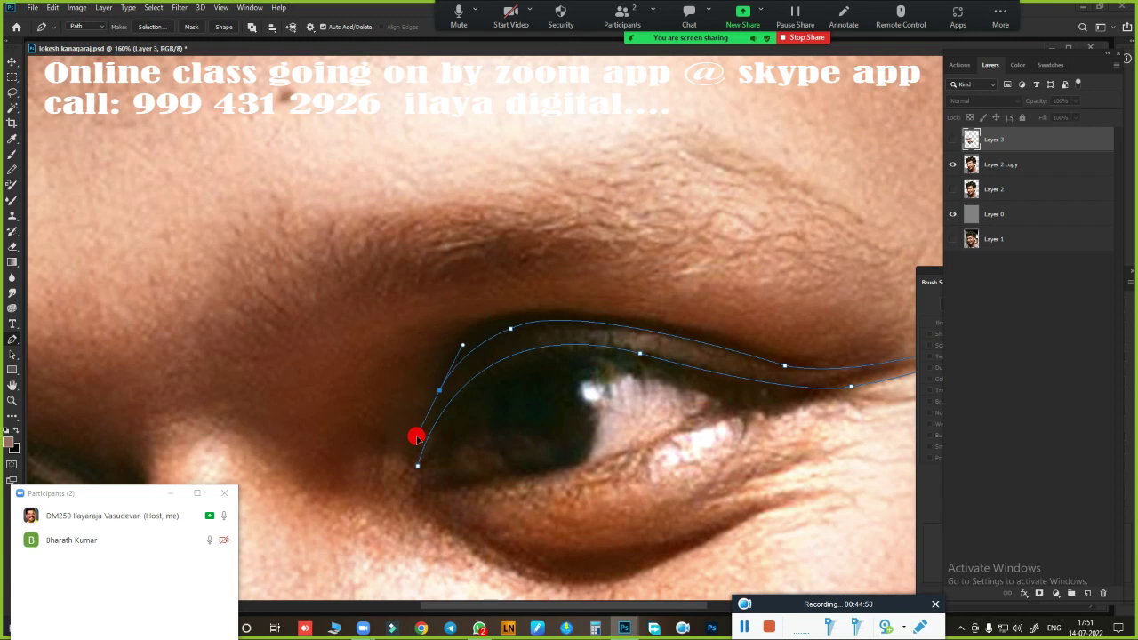
pyautogui.hotkey('ctrl', 'z')
pyautogui.hotkey('ctrl', 'z')
pyautogui.moveTo(466, 347); pyautogui.dragTo(387, 415)
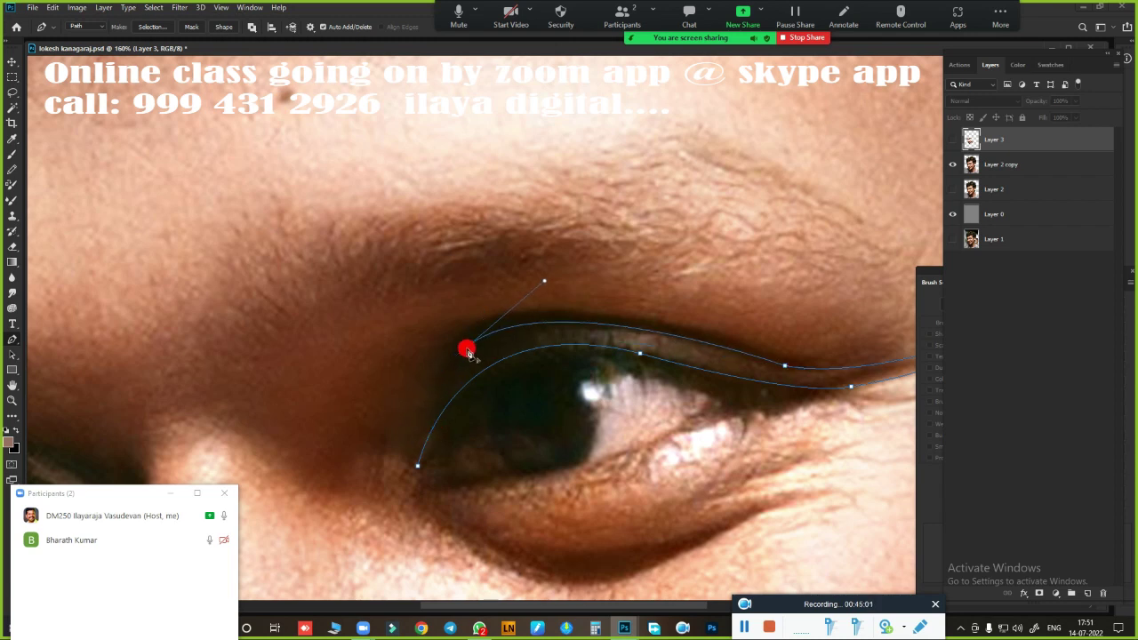
pyautogui.moveTo(433, 549); pyautogui.dragTo(303, 306)
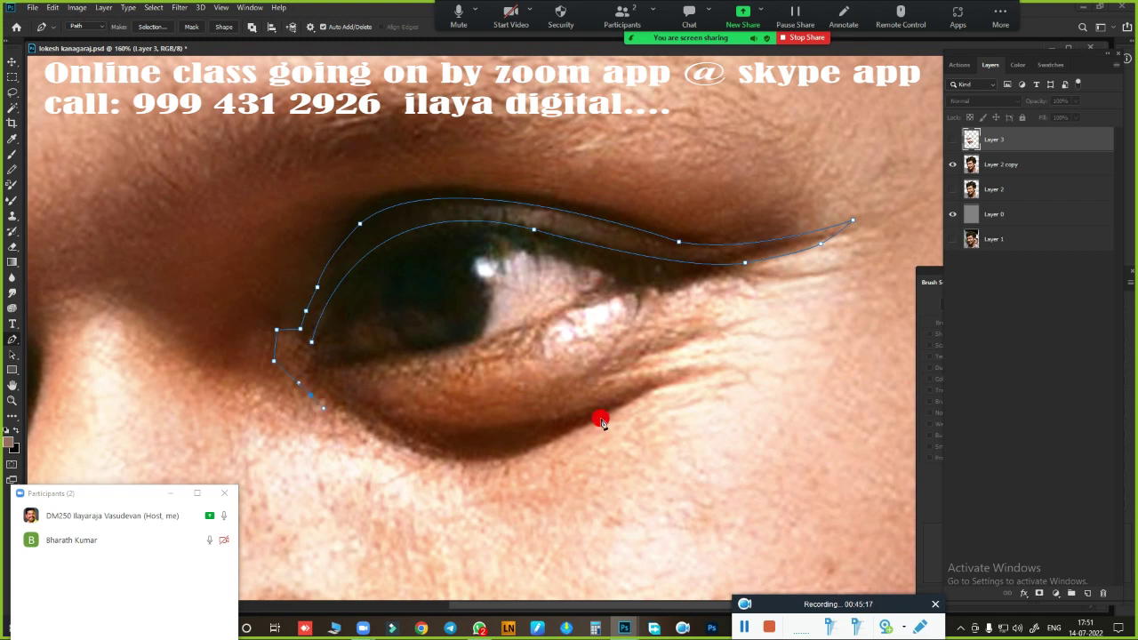
# - Outline the lower lid and under-eye crease, then convert the path into a selection
pyautogui.moveTo(601, 418); pyautogui.dragTo(752, 313)
pyautogui.moveTo(727, 376); pyautogui.dragTo(789, 383)
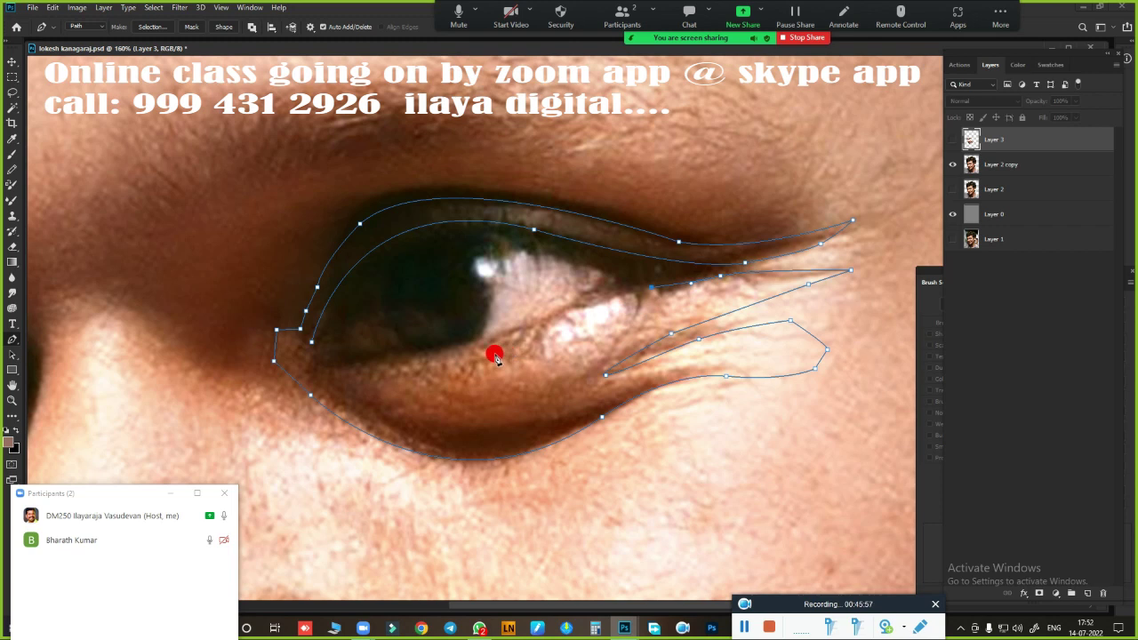
pyautogui.moveTo(496, 356); pyautogui.dragTo(341, 371)
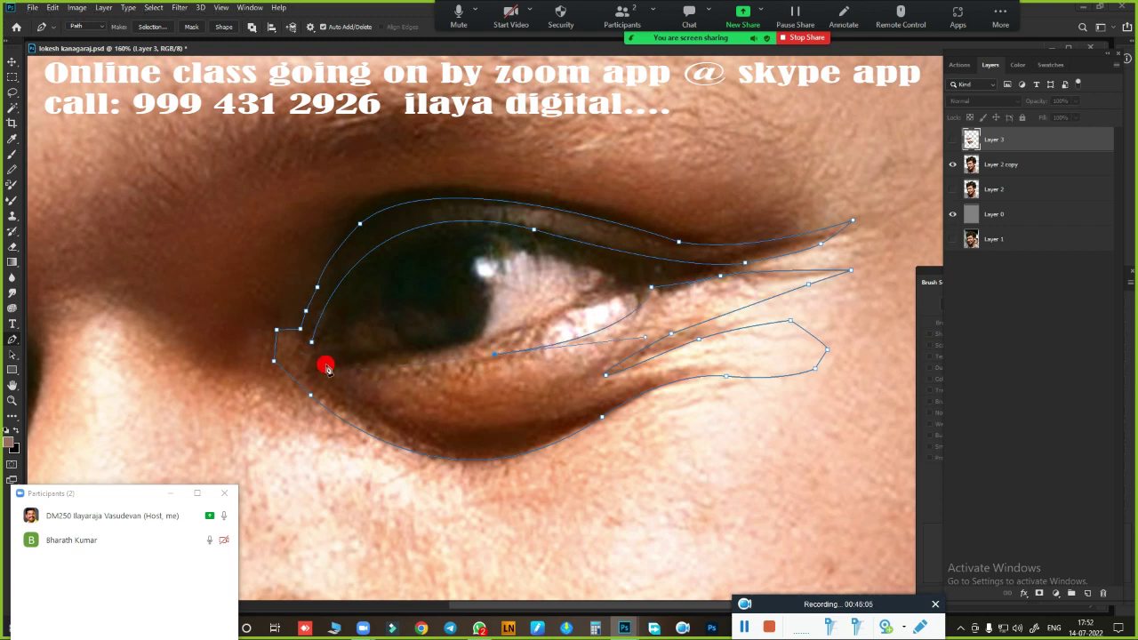
pyautogui.hotkey('ctrl', 'Return')
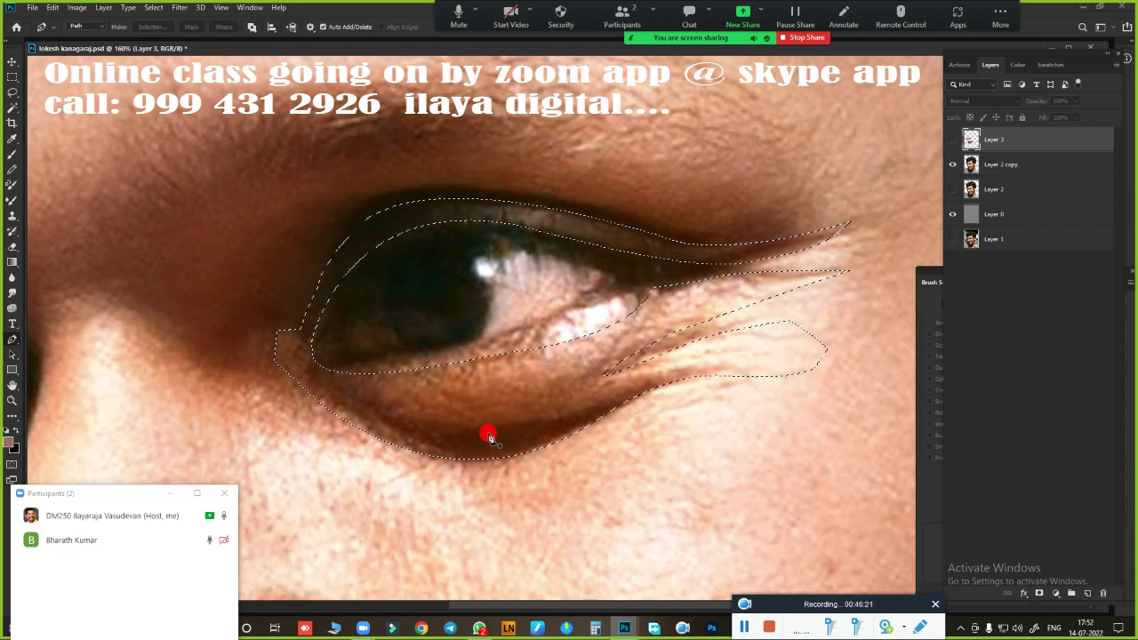
# - Blend and lighten the upper eyelid band with a cleaned Mixer Brush
pyautogui.scroll(2, 525, 318)
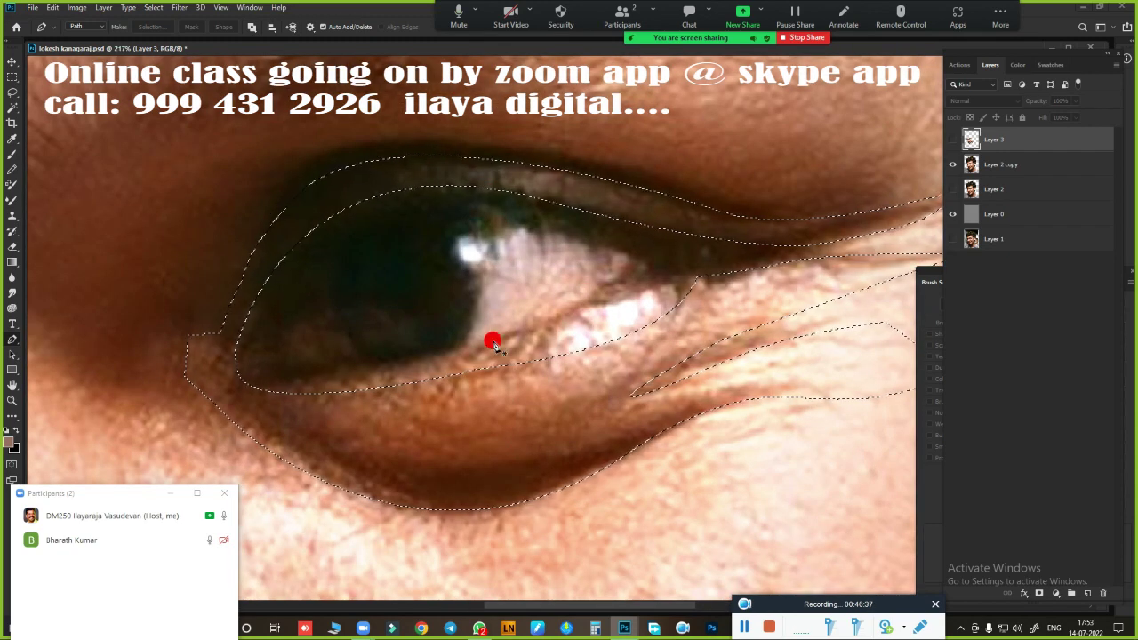
pyautogui.press('b')
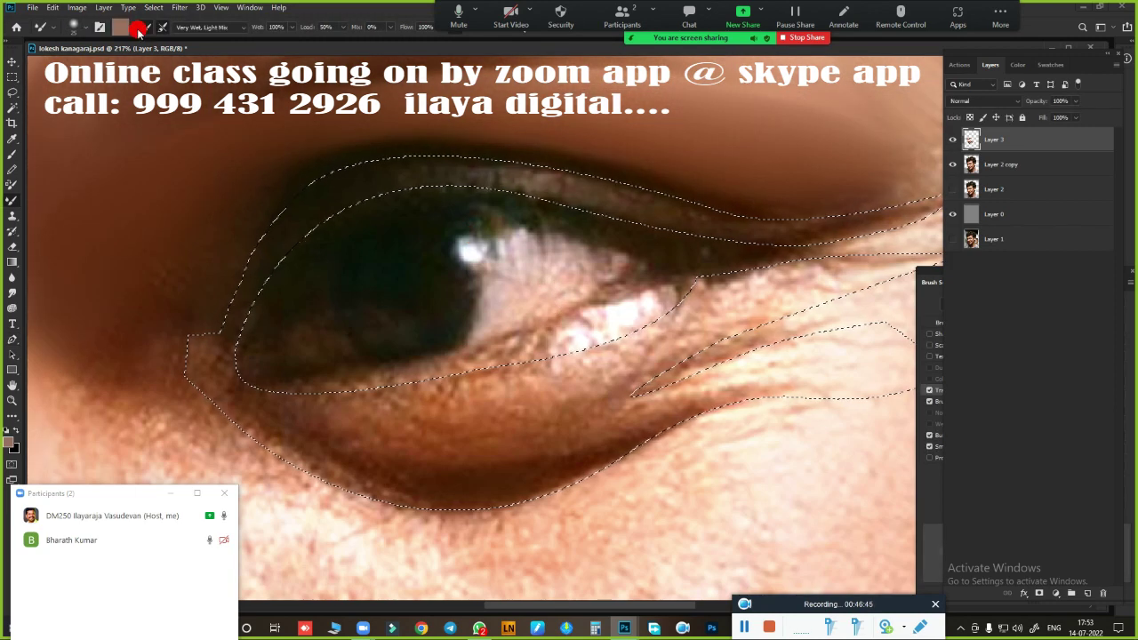
pyautogui.click(131, 27)
pyautogui.moveTo(358, 199)
pyautogui.mouseDown()
pyautogui.moveTo(532, 178)
pyautogui.moveTo(343, 191)
pyautogui.moveTo(252, 377)
pyautogui.moveTo(222, 358)
pyautogui.moveTo(264, 254)
pyautogui.moveTo(355, 198)
pyautogui.moveTo(694, 251)
pyautogui.moveTo(642, 218)
pyautogui.moveTo(470, 221)
pyautogui.moveTo(455, 271)
pyautogui.mouseUp()
pyautogui.hscroll(3, 693, 252)
pyautogui.hscroll(-5, 569, 245)
pyautogui.hscroll(3, 455, 271)
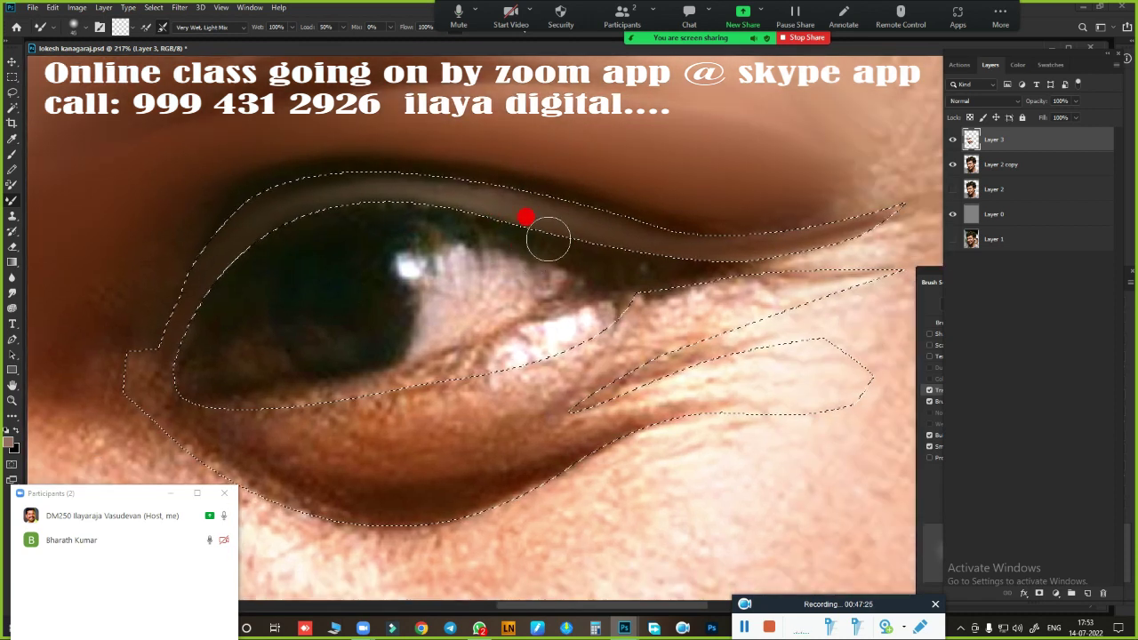
pyautogui.moveTo(616, 218)
pyautogui.mouseDown()
pyautogui.moveTo(774, 214)
pyautogui.moveTo(310, 234)
pyautogui.moveTo(173, 343)
pyautogui.moveTo(205, 288)
pyautogui.moveTo(350, 170)
pyautogui.moveTo(208, 243)
pyautogui.moveTo(452, 210)
pyautogui.moveTo(144, 373)
pyautogui.moveTo(490, 221)
pyautogui.moveTo(320, 216)
pyautogui.moveTo(609, 284)
pyautogui.moveTo(614, 234)
pyautogui.moveTo(459, 193)
pyautogui.moveTo(546, 272)
pyautogui.mouseUp()
# - Smudge the lower lid edge and its shading smooth, up to the crease's inner tip
pyautogui.press('r')
pyautogui.scroll(-3, 506, 304)
pyautogui.moveTo(417, 414); pyautogui.dragTo(367, 334)
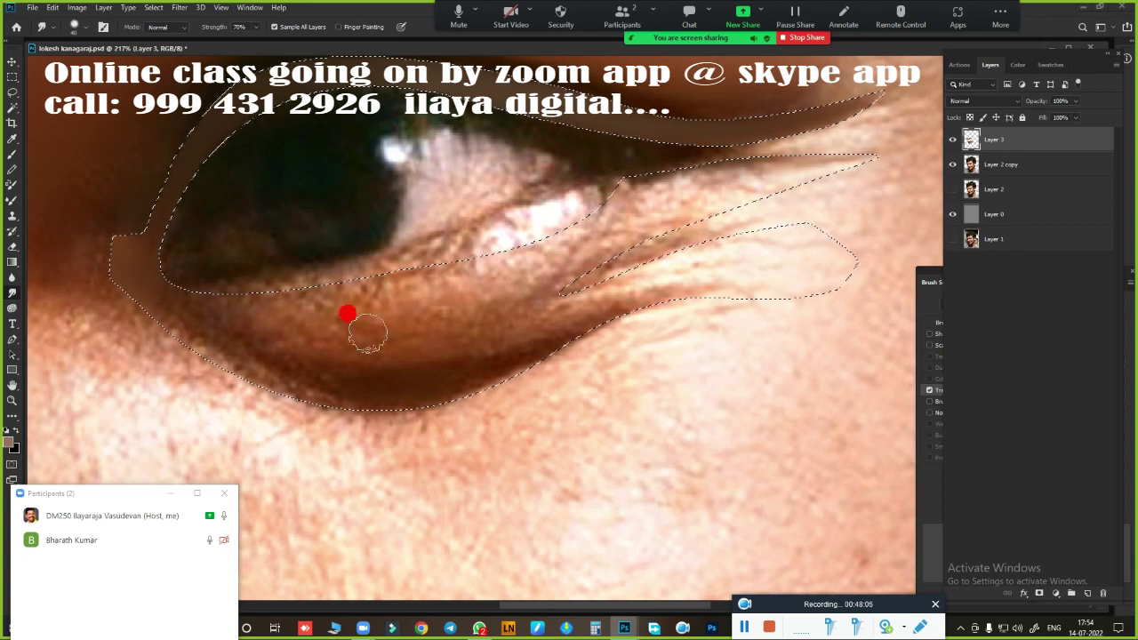
pyautogui.press('b')
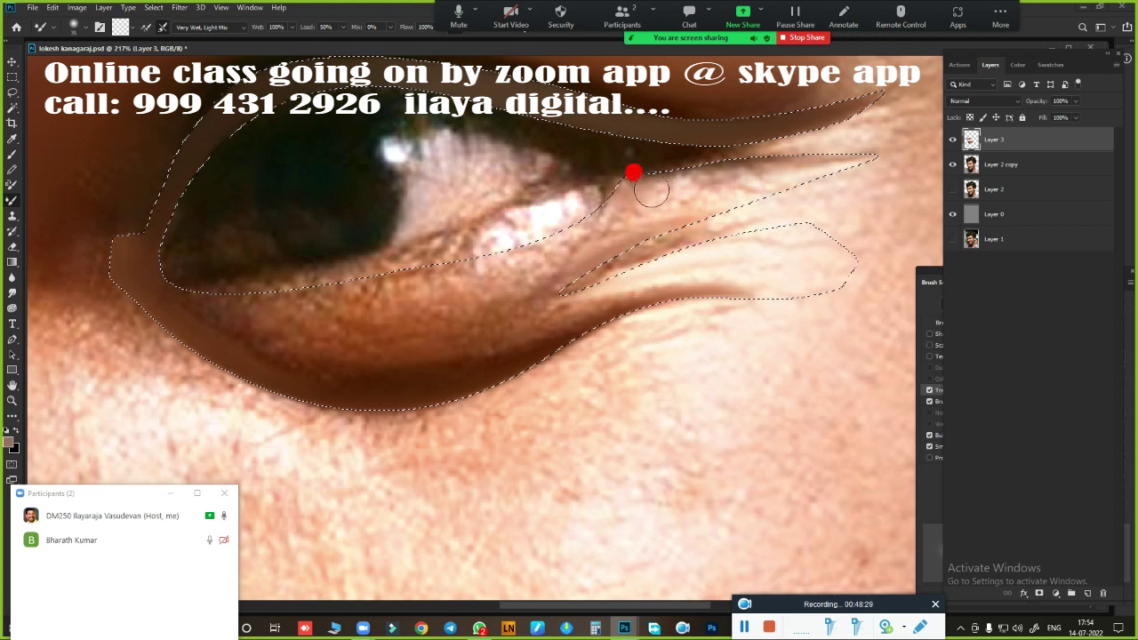
pyautogui.press('r')
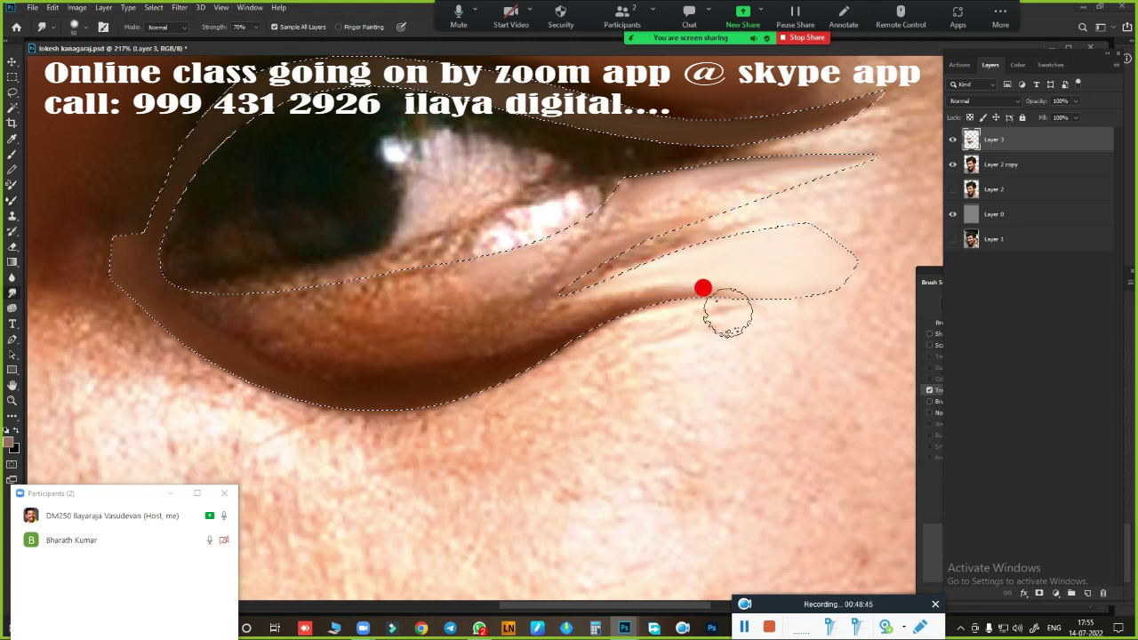
pyautogui.moveTo(552, 329)
pyautogui.mouseDown()
pyautogui.moveTo(432, 355)
pyautogui.moveTo(460, 383)
pyautogui.mouseUp()
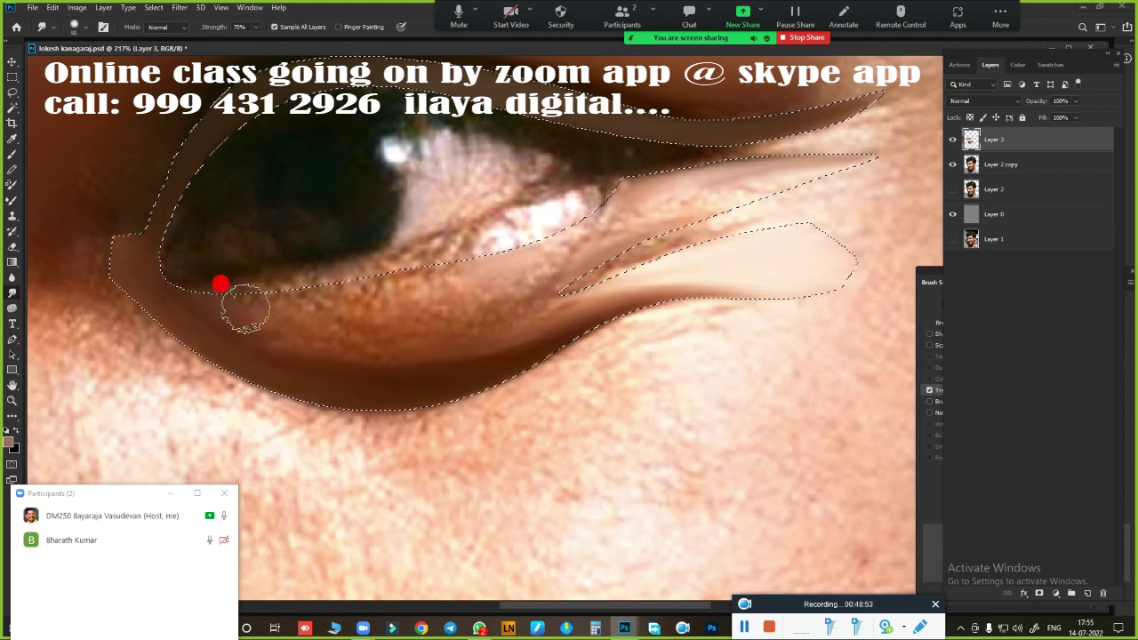
pyautogui.moveTo(221, 285)
pyautogui.mouseDown()
pyautogui.moveTo(381, 262)
pyautogui.moveTo(595, 191)
pyautogui.mouseUp()
pyautogui.moveTo(168, 283)
pyautogui.mouseDown()
pyautogui.moveTo(510, 276)
pyautogui.moveTo(426, 276)
pyautogui.mouseUp()
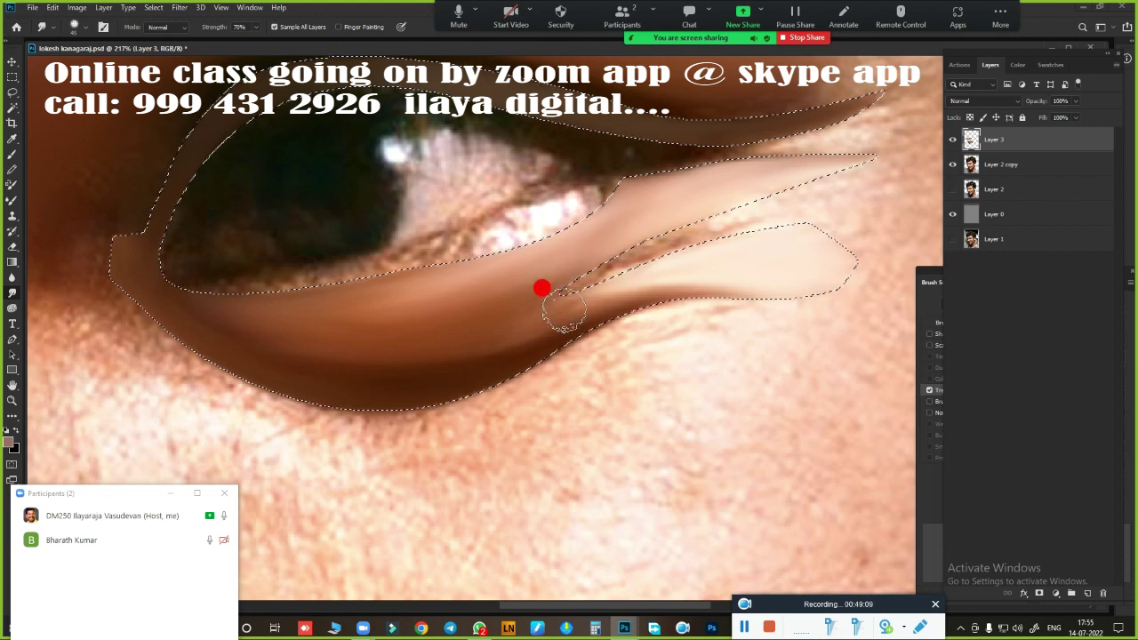
pyautogui.moveTo(563, 310); pyautogui.dragTo(461, 335)
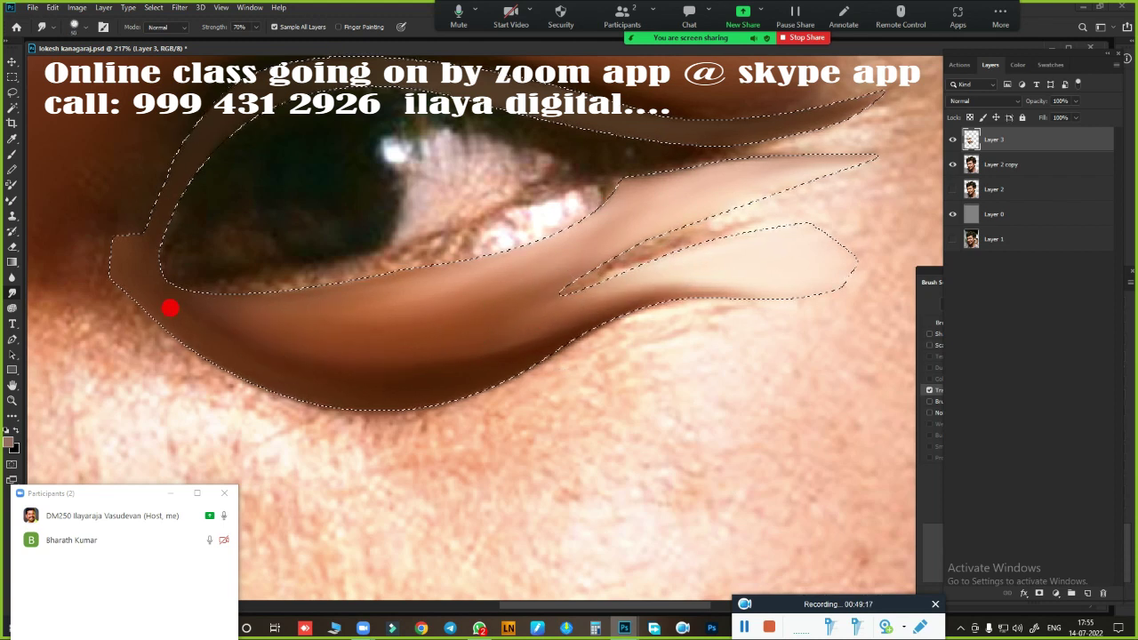
# - Smooth the skin beside the inner eye corner and blend the lower lid into it
pyautogui.scroll(-3, 490, 586)
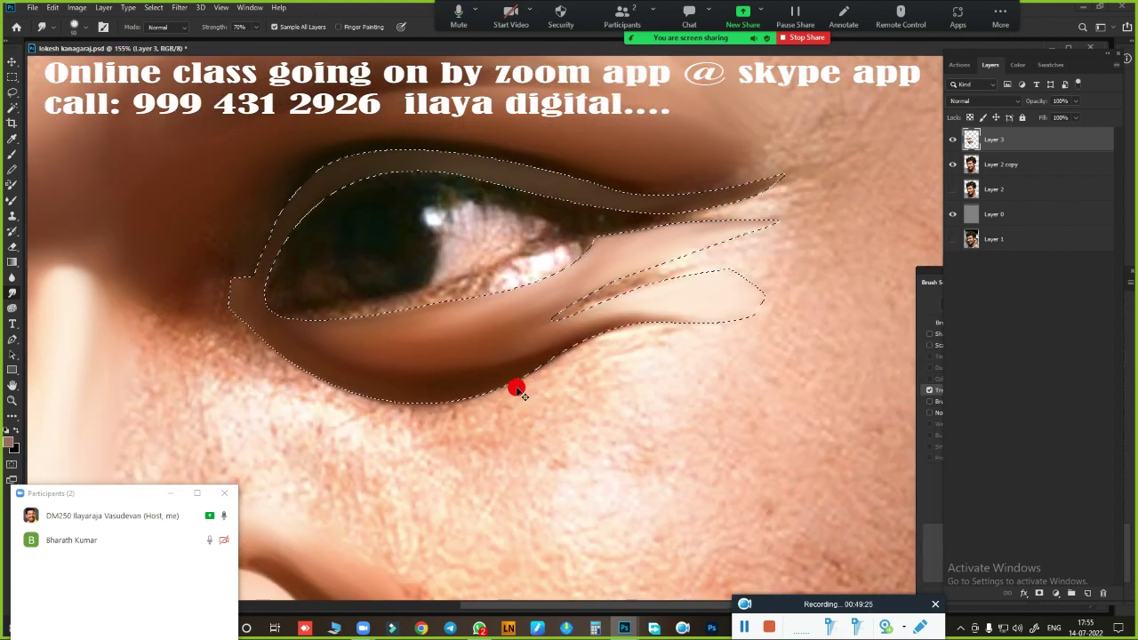
pyautogui.scroll(2, 469, 329)
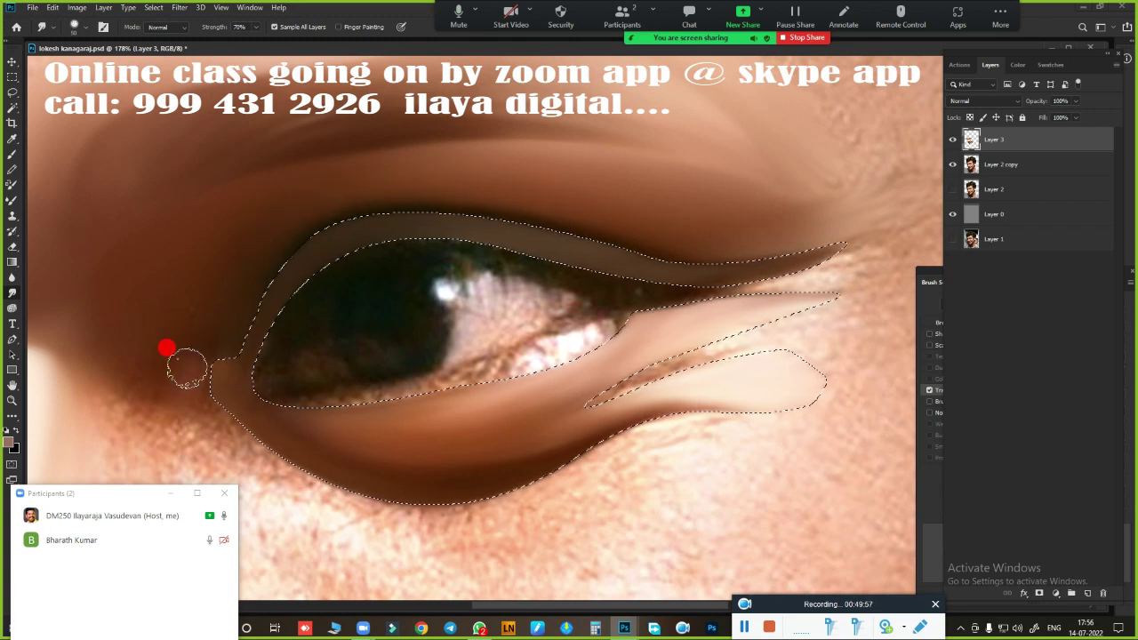
pyautogui.moveTo(186, 382); pyautogui.dragTo(182, 346)
pyautogui.scroll(-3, 691, 467)
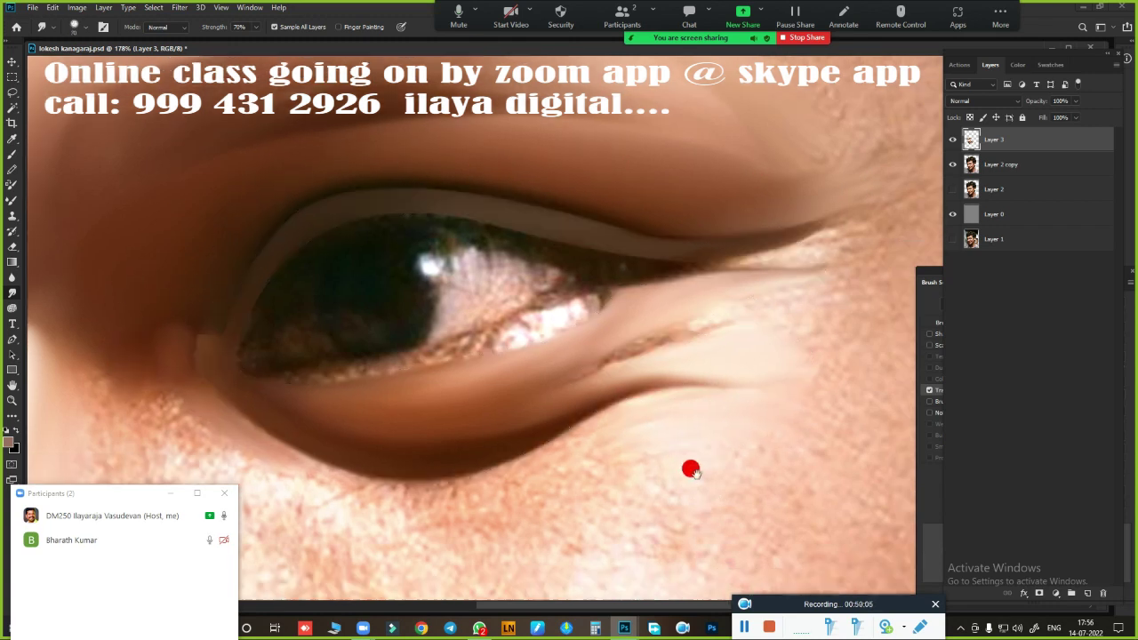
pyautogui.scroll(-3, 561, 203)
pyautogui.moveTo(282, 263)
pyautogui.mouseDown()
pyautogui.moveTo(674, 204)
pyautogui.moveTo(396, 286)
pyautogui.moveTo(464, 282)
pyautogui.moveTo(156, 173)
pyautogui.moveTo(840, 129)
pyautogui.moveTo(256, 245)
pyautogui.moveTo(713, 209)
pyautogui.moveTo(518, 308)
pyautogui.moveTo(475, 385)
pyautogui.moveTo(761, 311)
pyautogui.mouseUp()
# - Blend the upper eyelid into a smooth sweep, darkening it along the lashes
pyautogui.press('b')
pyautogui.scroll(3, 761, 311)
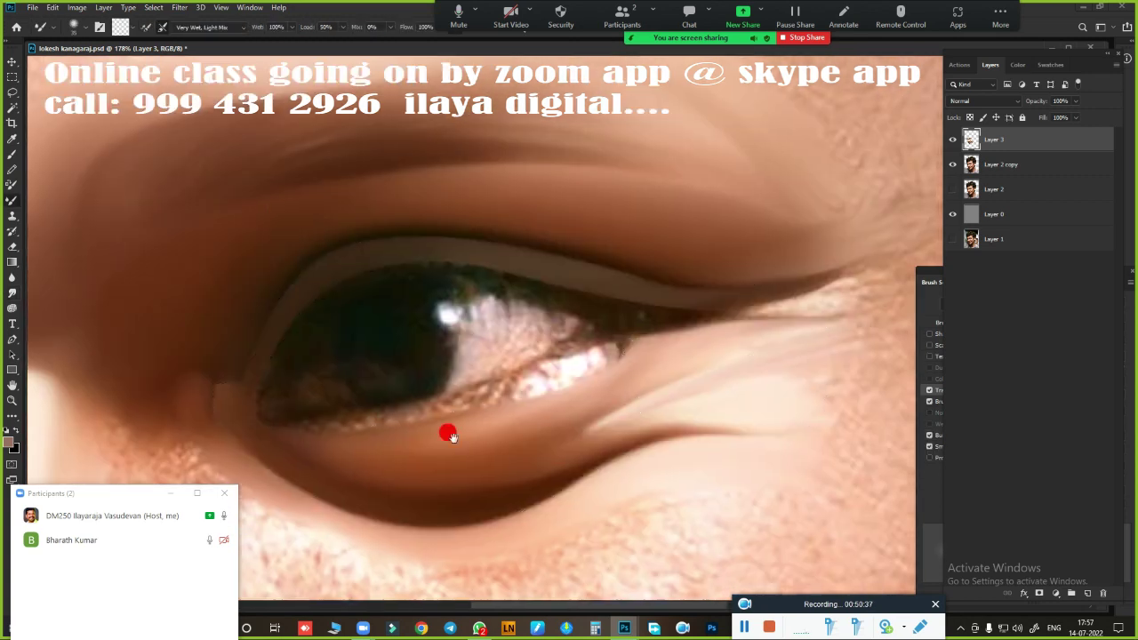
pyautogui.moveTo(376, 223)
pyautogui.mouseDown()
pyautogui.moveTo(535, 237)
pyautogui.moveTo(362, 228)
pyautogui.moveTo(233, 376)
pyautogui.moveTo(287, 393)
pyautogui.mouseUp()
pyautogui.hotkey('ctrl', 'd')
pyautogui.keyDown('ctrl'); pyautogui.click(548, 373); pyautogui.keyUp('ctrl')
pyautogui.hotkey('ctrl', 'z')
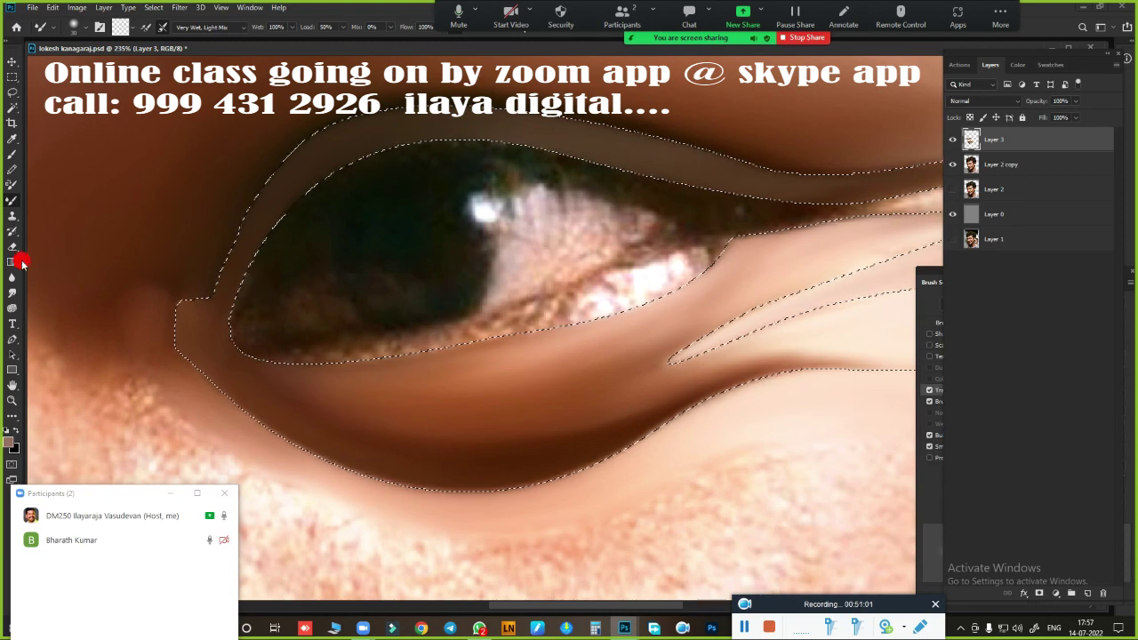
pyautogui.hotkey('ctrl', 'd')
pyautogui.hotkey('ctrl', 'z')
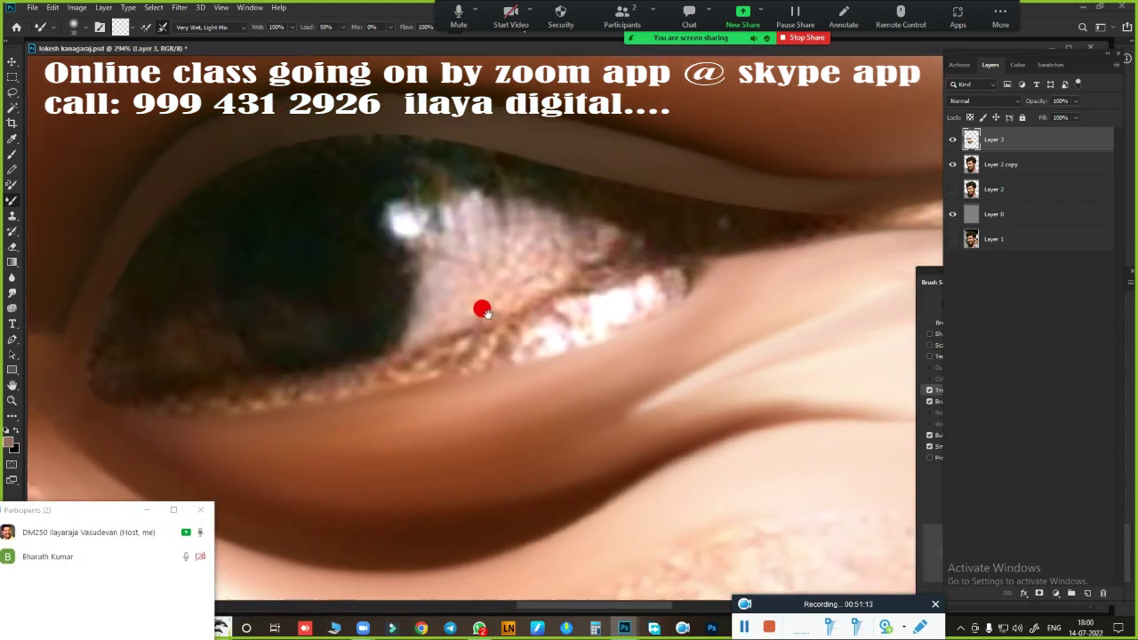
pyautogui.moveTo(521, 300); pyautogui.dragTo(491, 328)
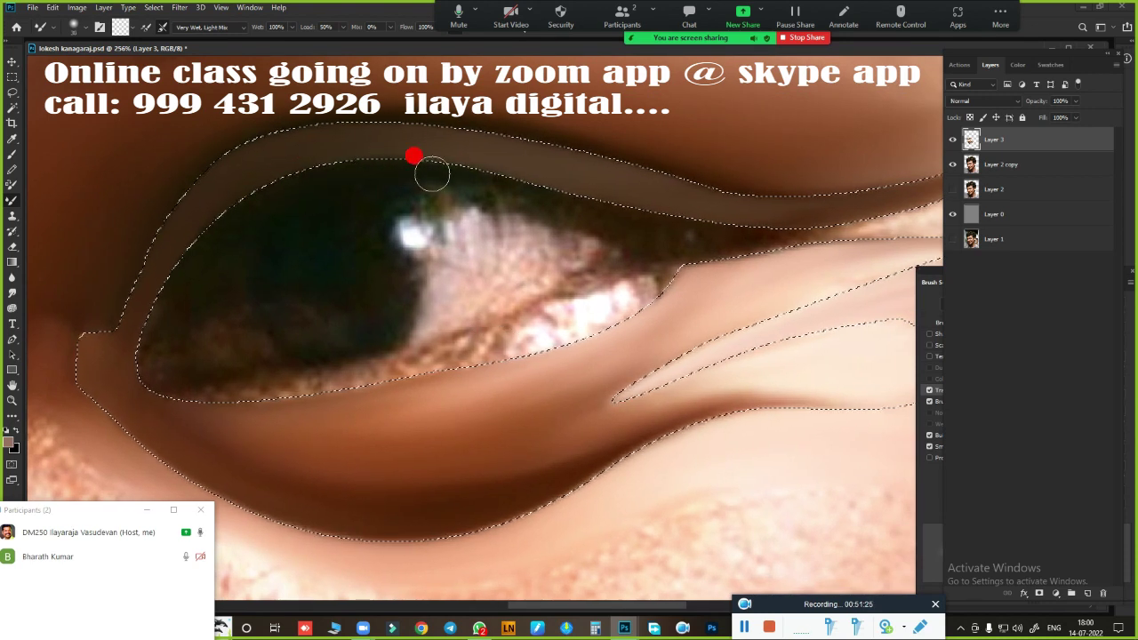
pyautogui.moveTo(498, 184); pyautogui.dragTo(518, 186)
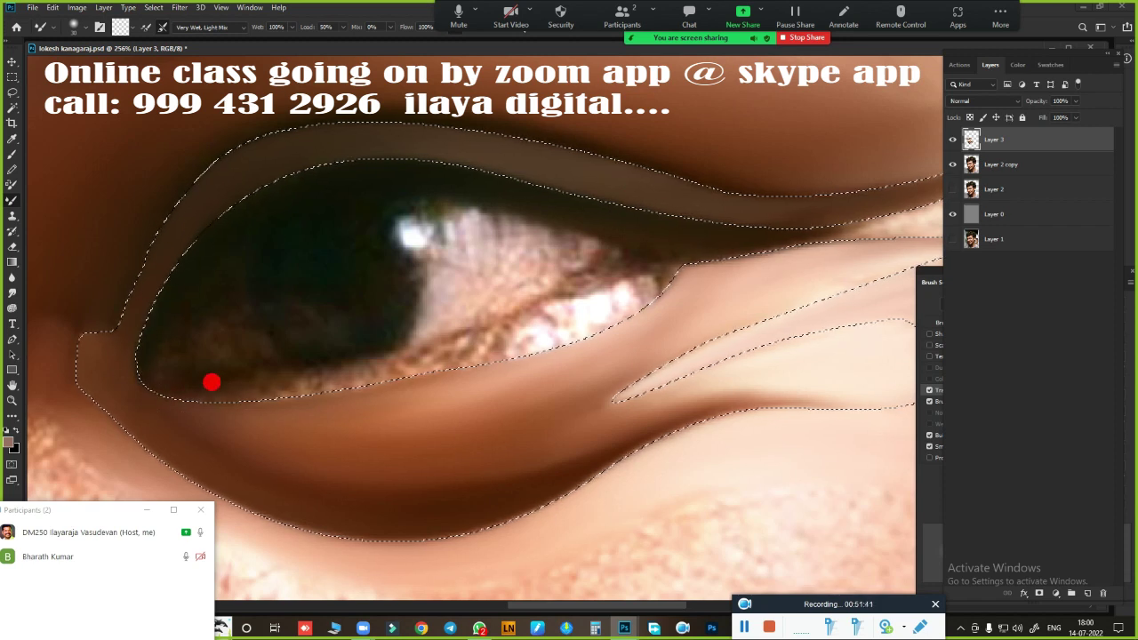
# - Smudge the lower lid near the iris, the lower white and the crease end soft
pyautogui.press('r')
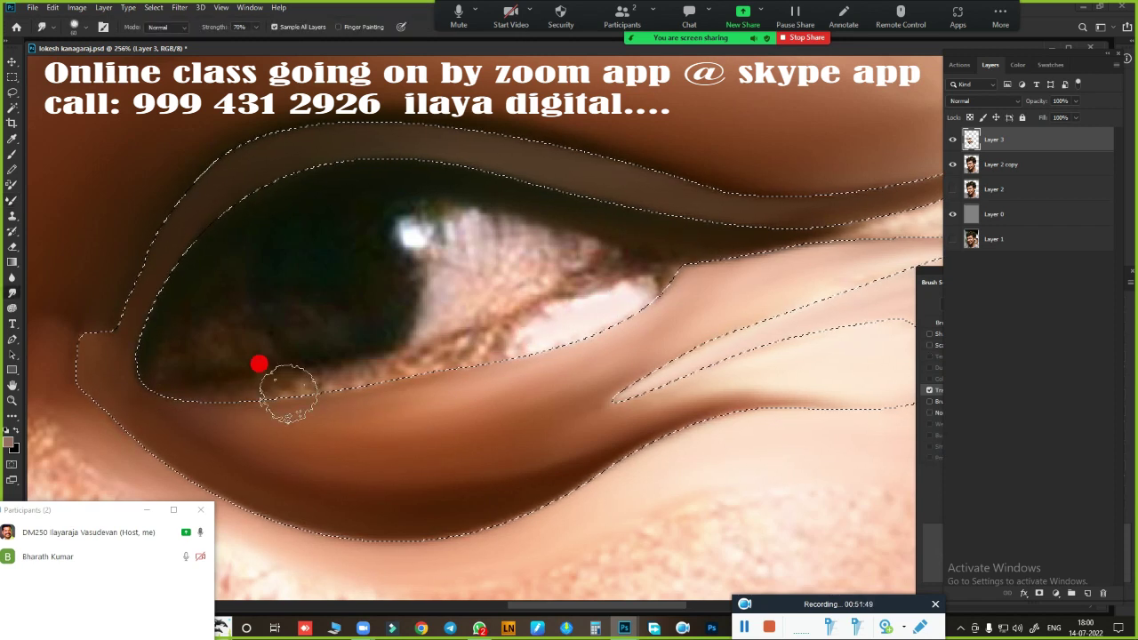
pyautogui.moveTo(248, 377); pyautogui.dragTo(487, 319)
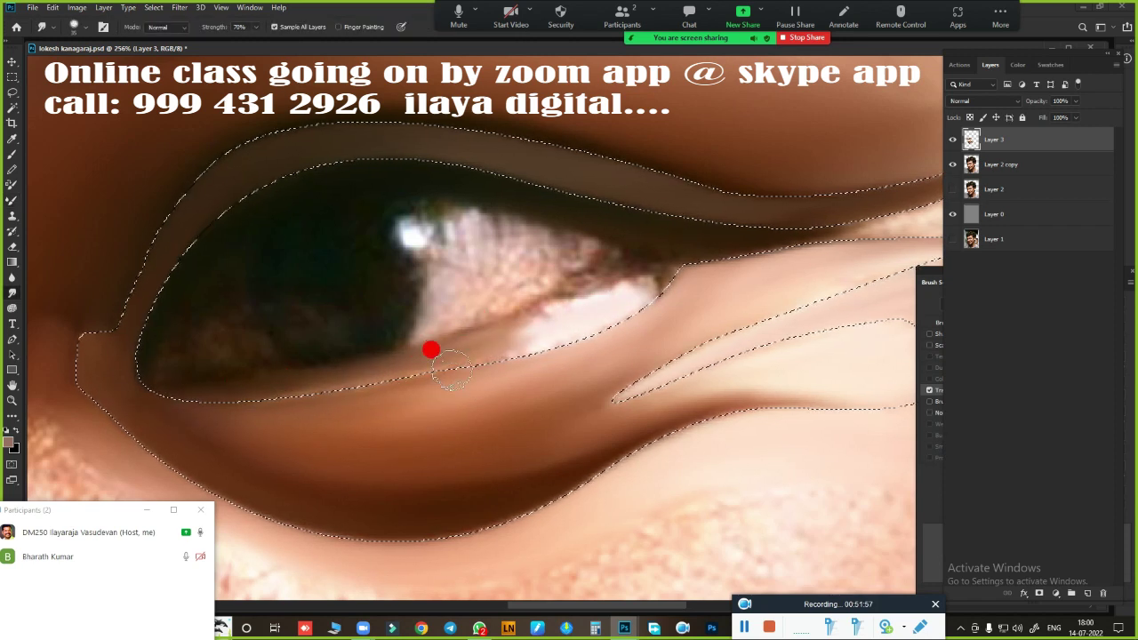
pyautogui.moveTo(513, 241); pyautogui.dragTo(543, 332)
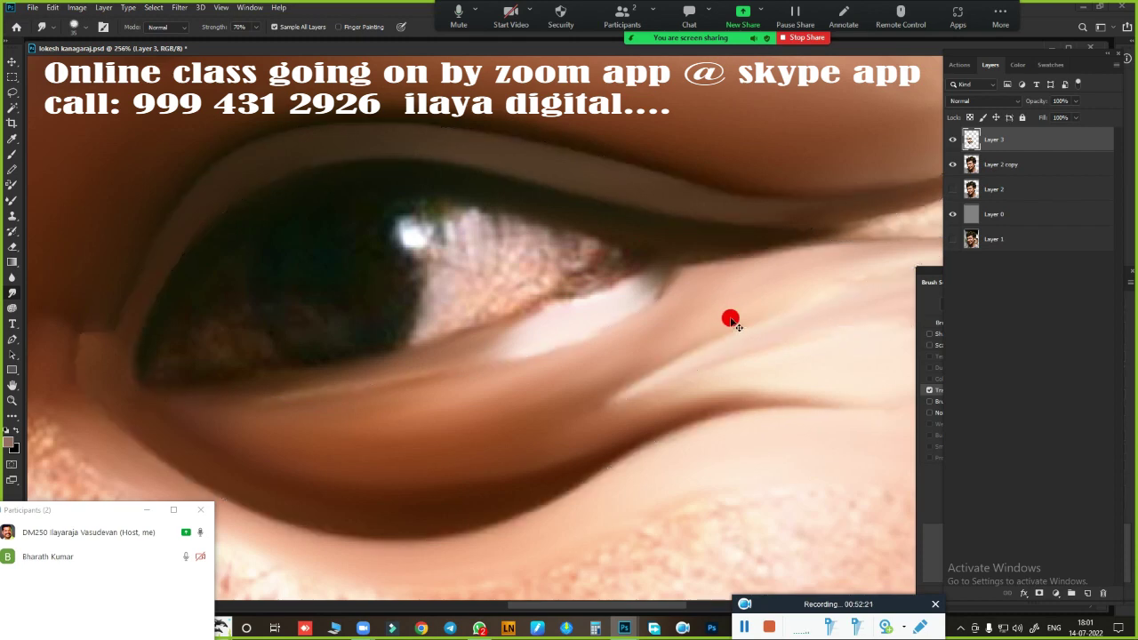
pyautogui.hotkey('ctrl', '0')
pyautogui.scroll(5, 564, 345)
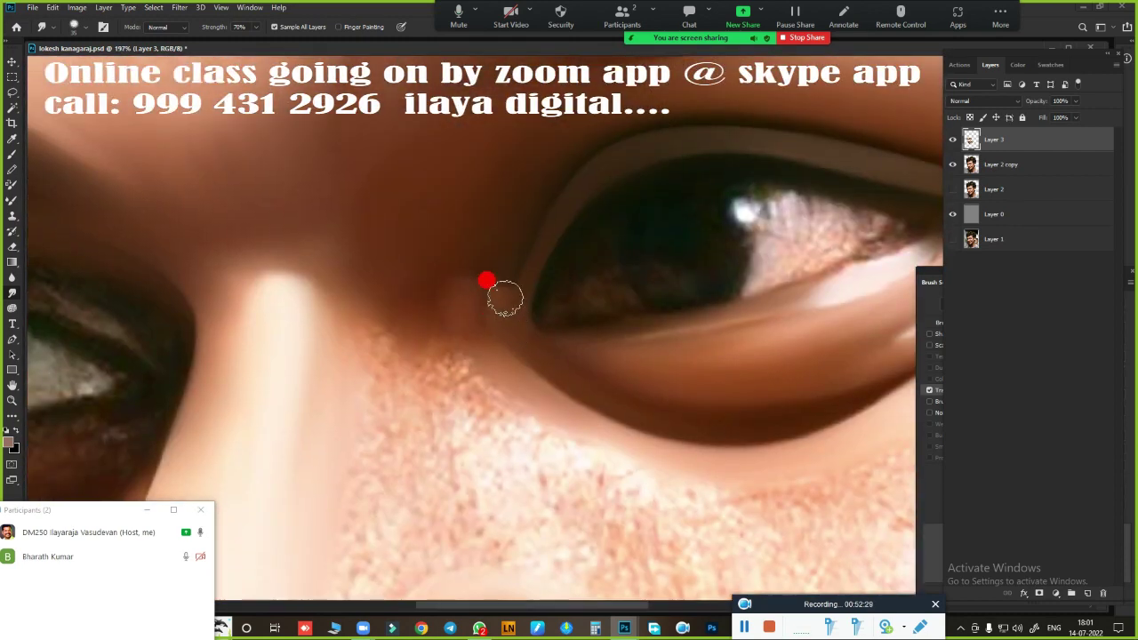
pyautogui.scroll(-3, 458, 327)
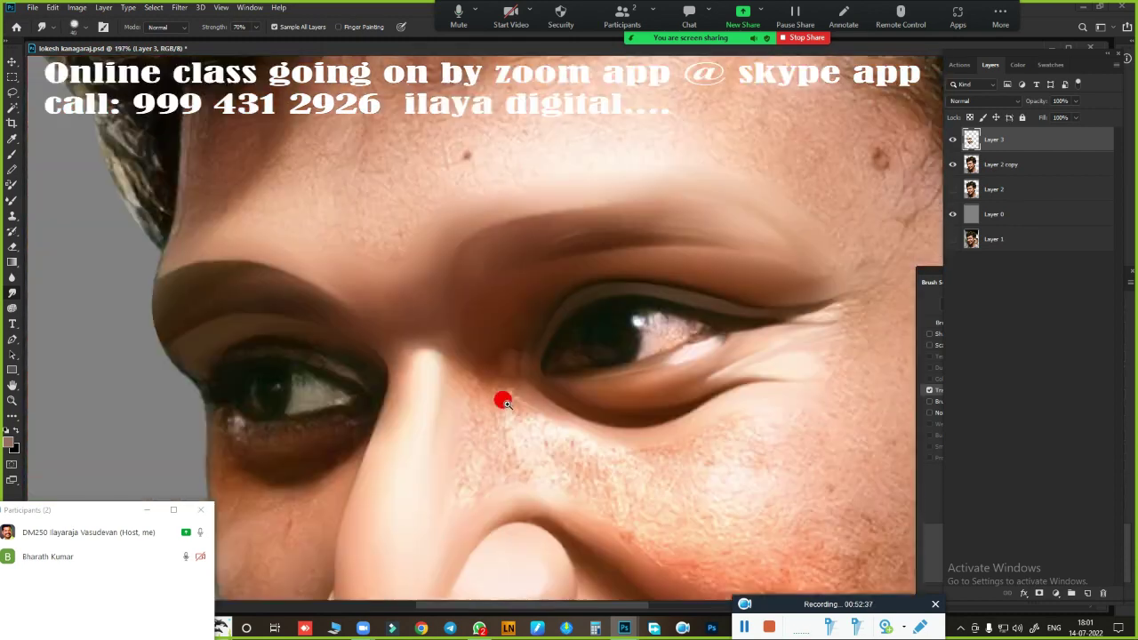
pyautogui.scroll(3, 452, 267)
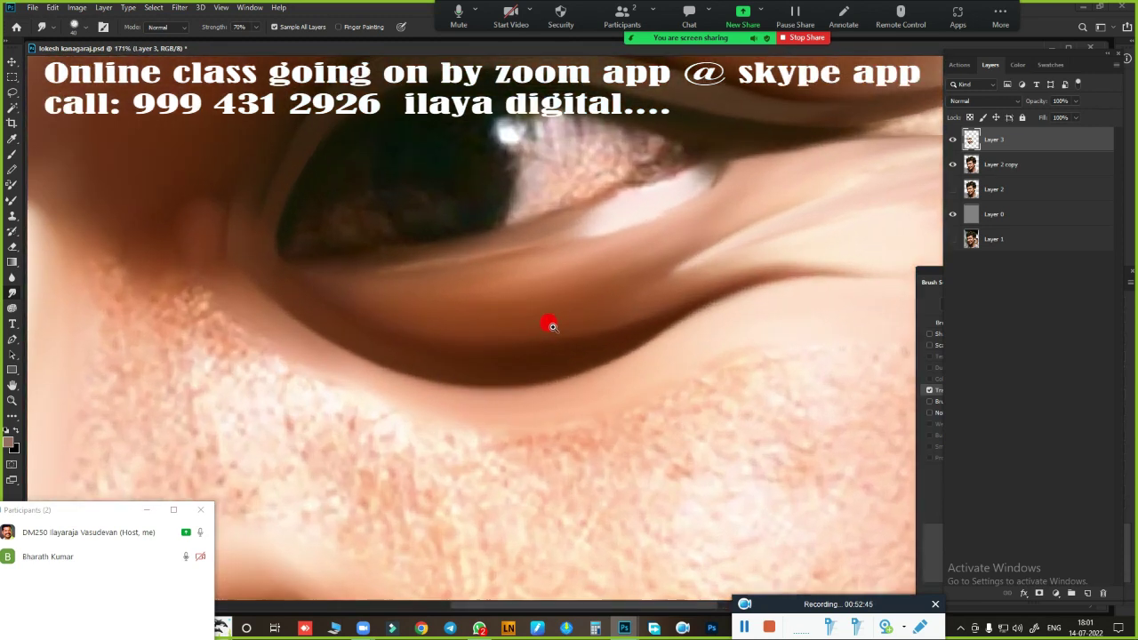
pyautogui.scroll(2, 551, 325)
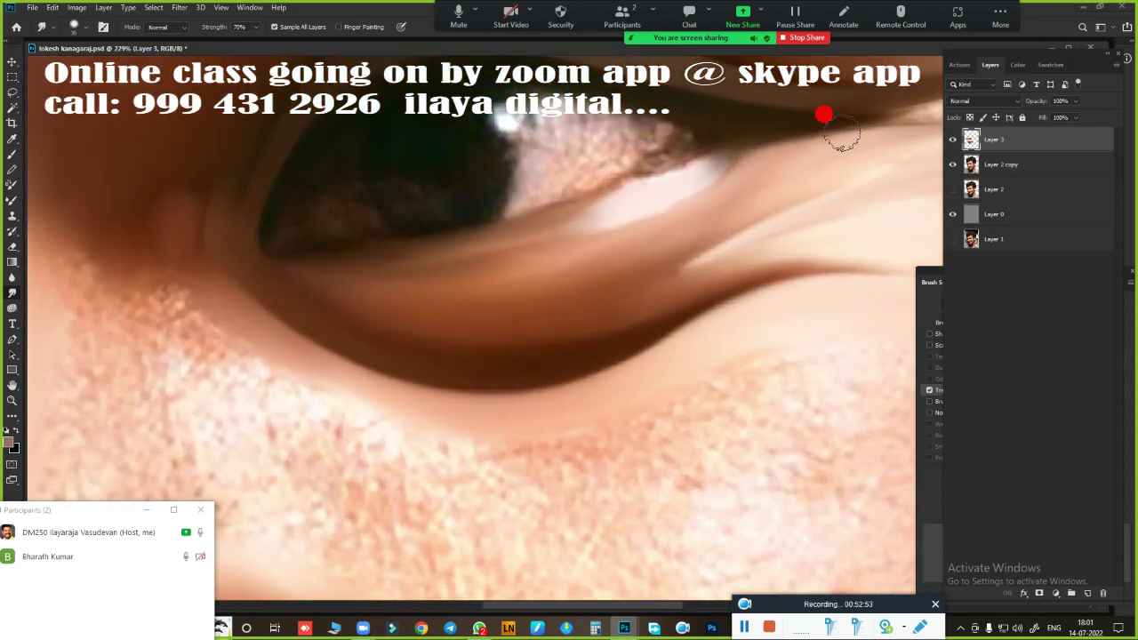
pyautogui.moveTo(609, 329); pyautogui.dragTo(373, 395)
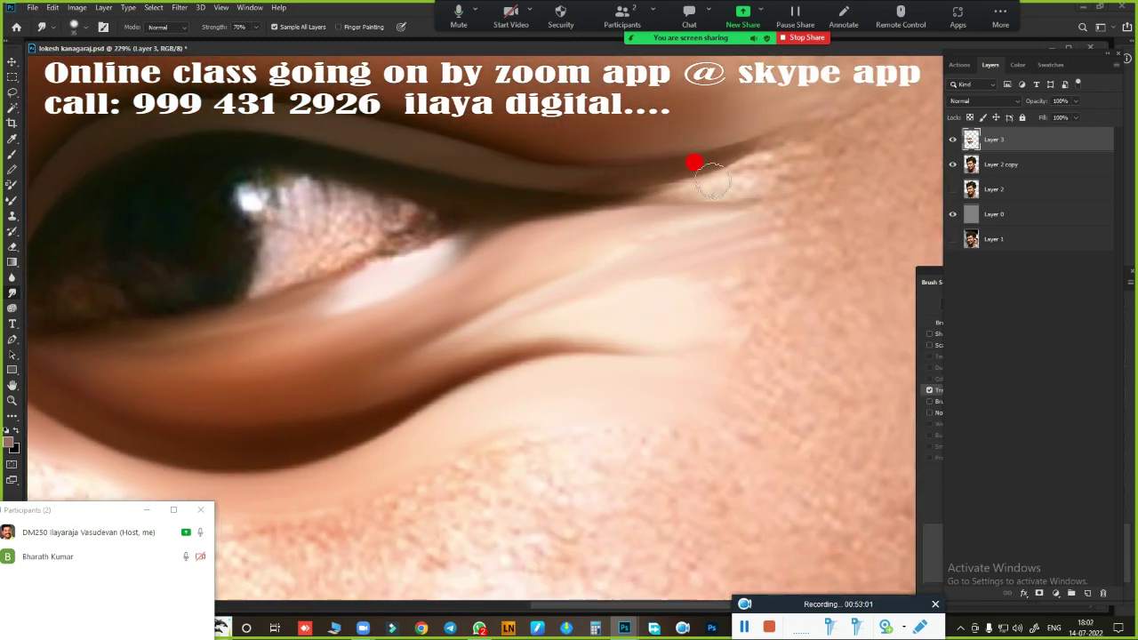
pyautogui.moveTo(738, 342); pyautogui.dragTo(680, 359)
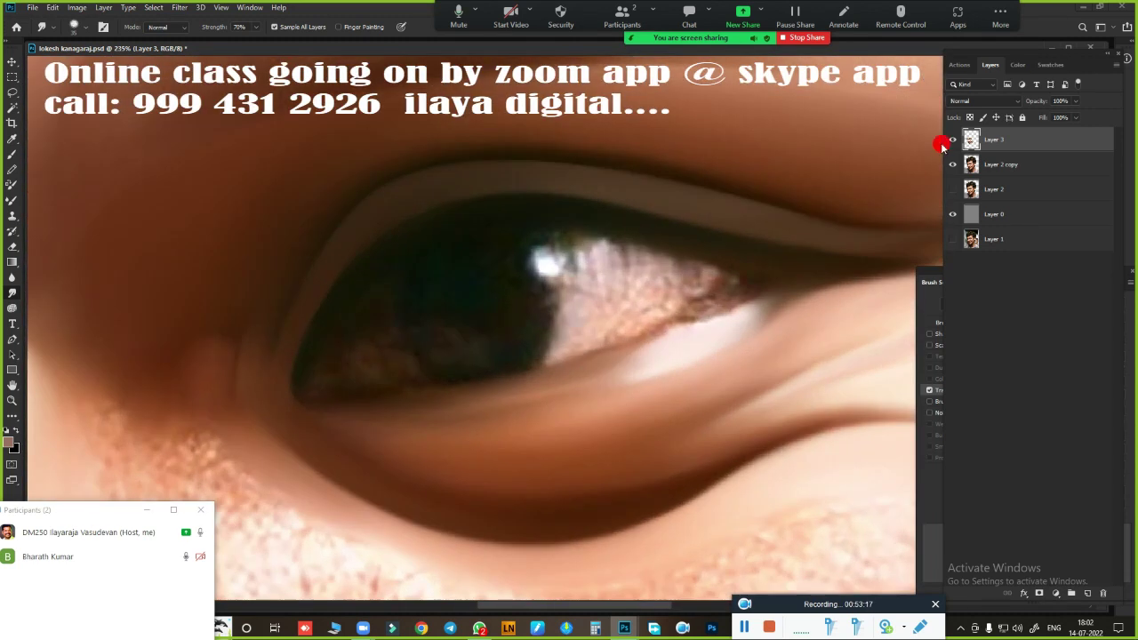
# - Select the round pupil and smudge it into a smooth dark disc on Layer 3
pyautogui.click(12, 78)
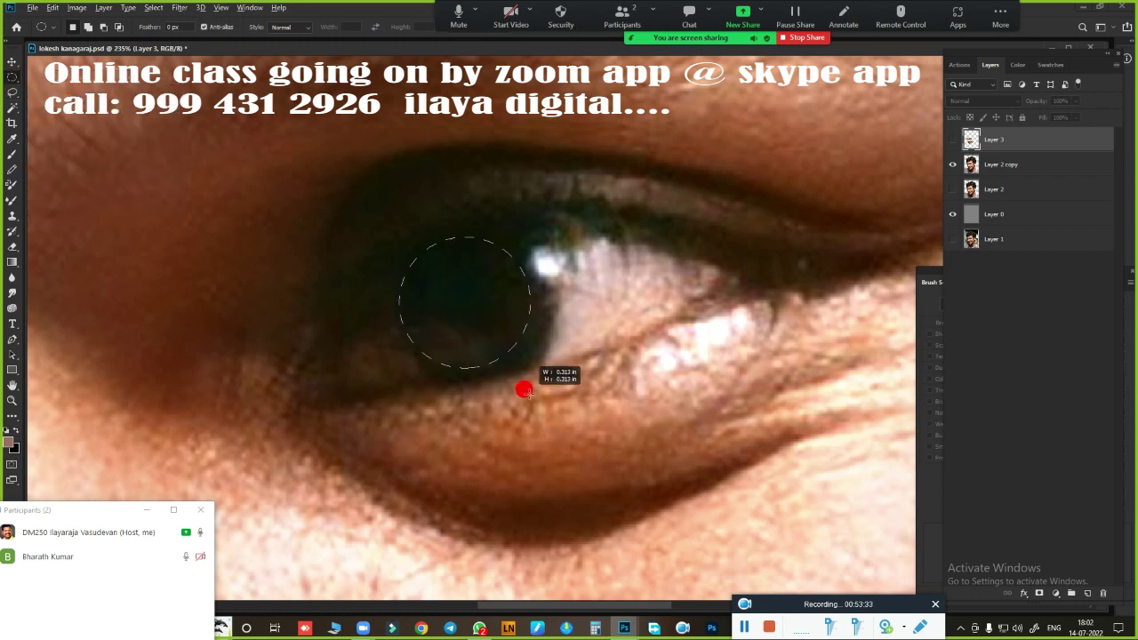
pyautogui.moveTo(540, 424); pyautogui.dragTo(505, 328)
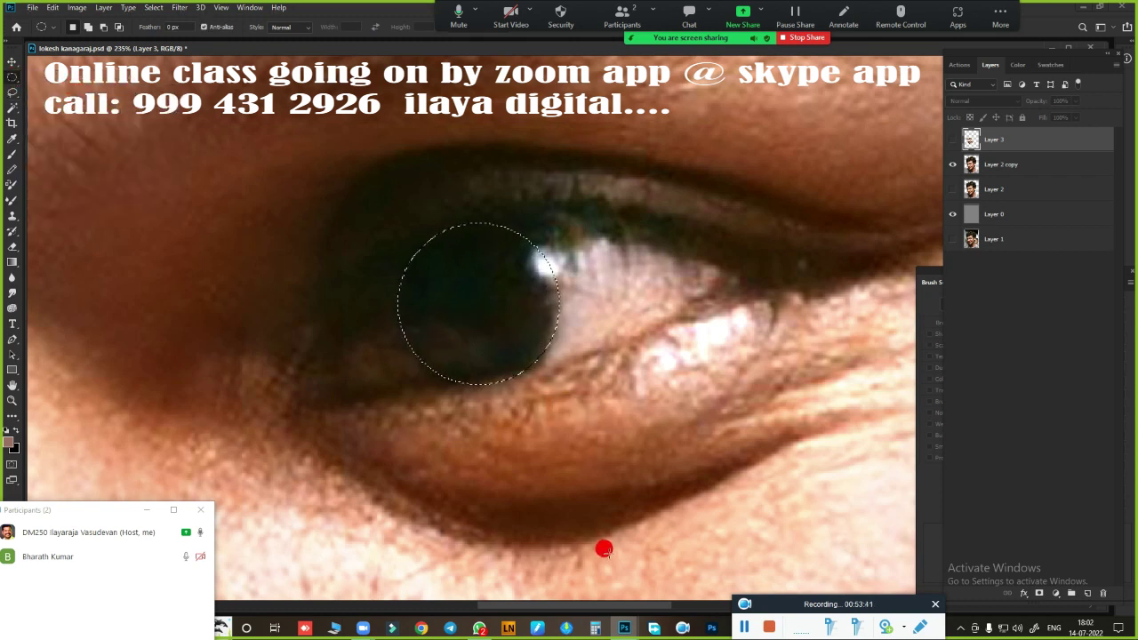
pyautogui.scroll(3, 500, 348)
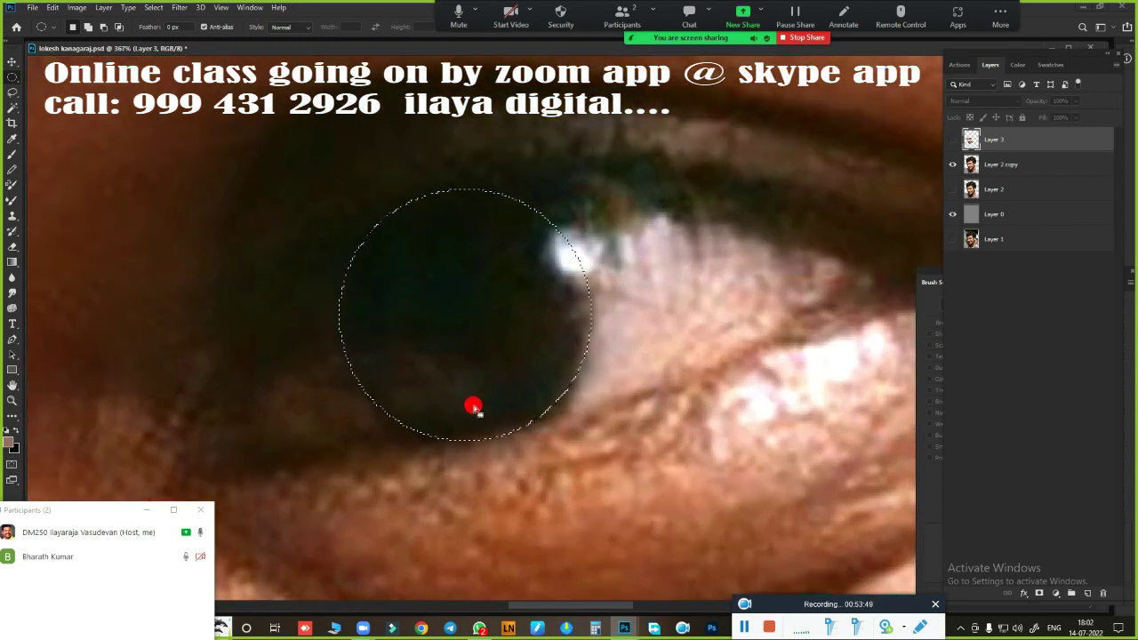
pyautogui.press('r')
pyautogui.click(952, 139)
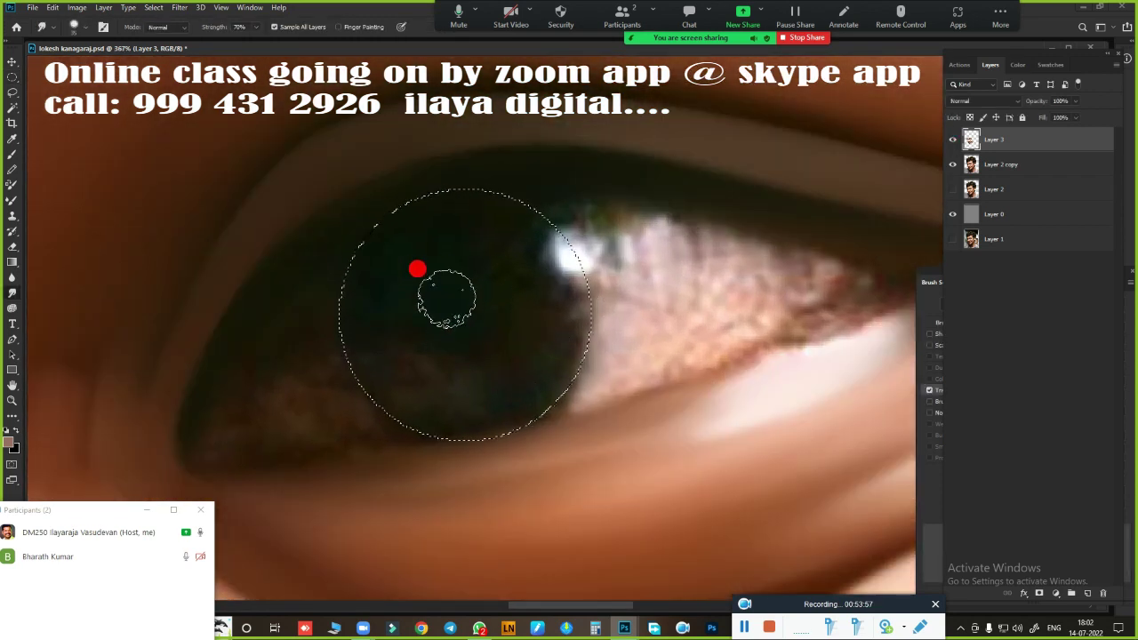
pyautogui.moveTo(447, 297)
pyautogui.mouseDown()
pyautogui.moveTo(534, 293)
pyautogui.moveTo(546, 381)
pyautogui.moveTo(427, 286)
pyautogui.mouseUp()
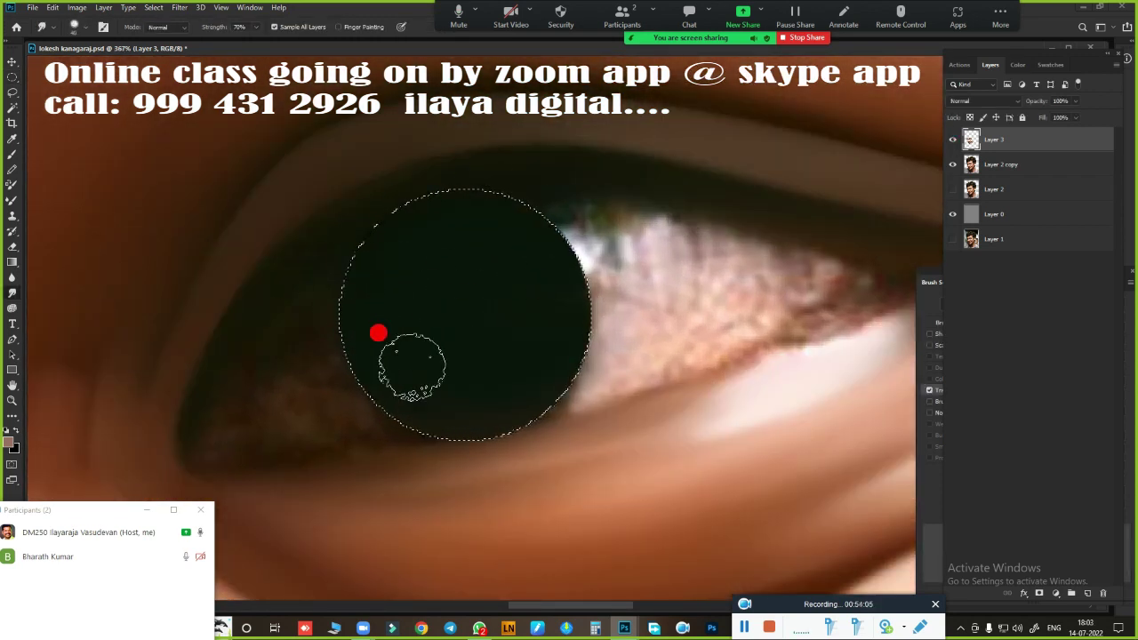
# - Add a new layer, toggle Layer 3 to compare, and smooth tissue right of the pupil
pyautogui.click(1087, 591)
pyautogui.click(952, 164)
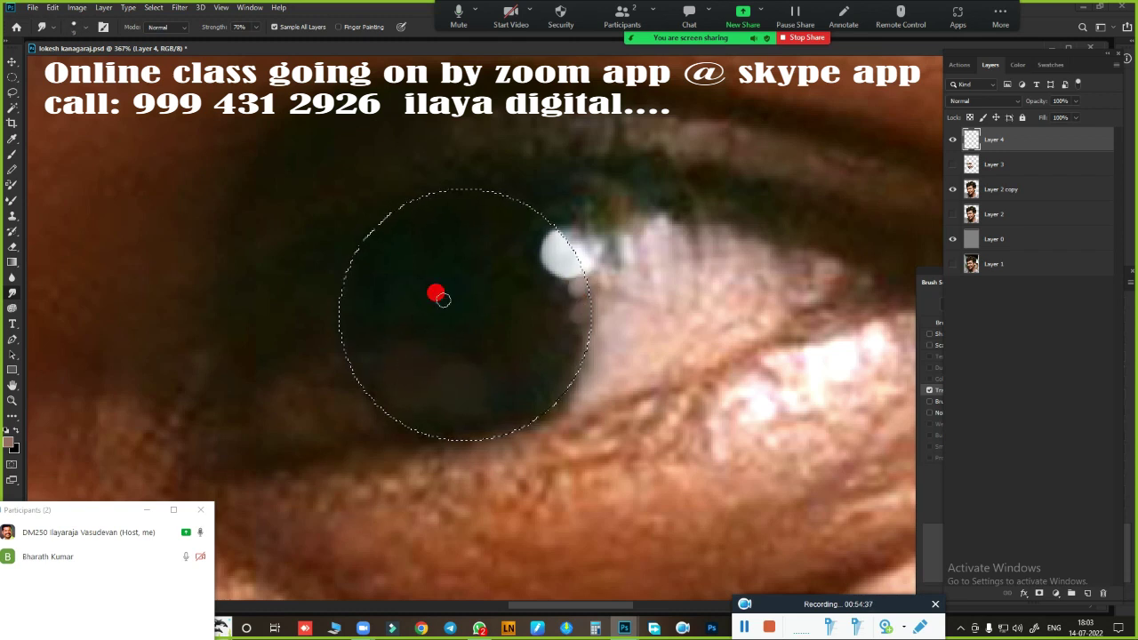
pyautogui.click(950, 165)
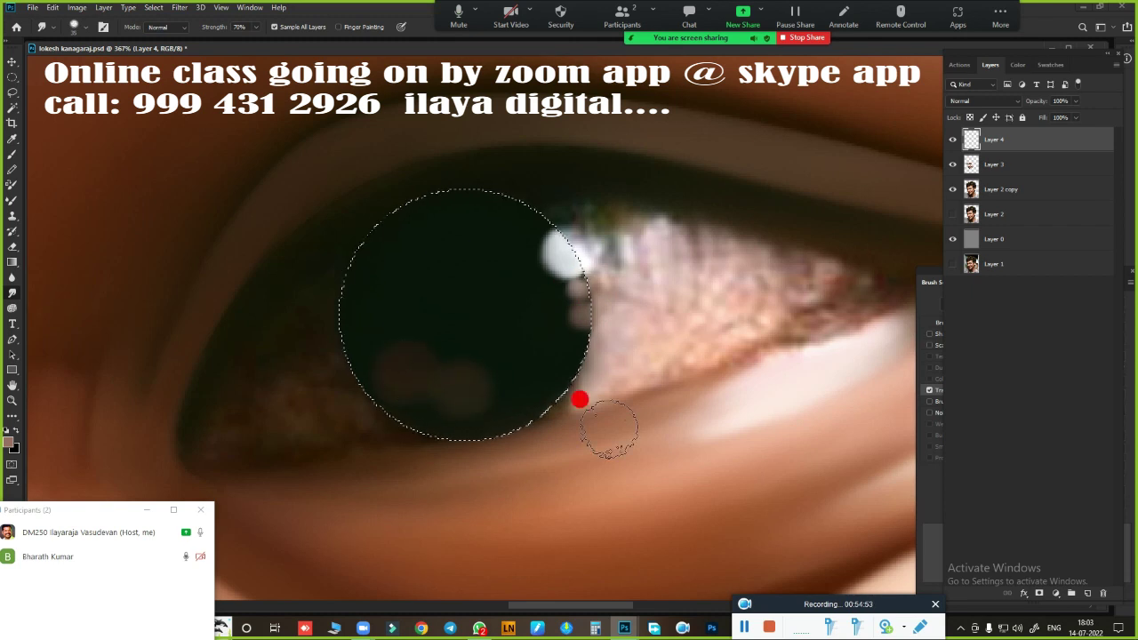
pyautogui.scroll(-1, 631, 349)
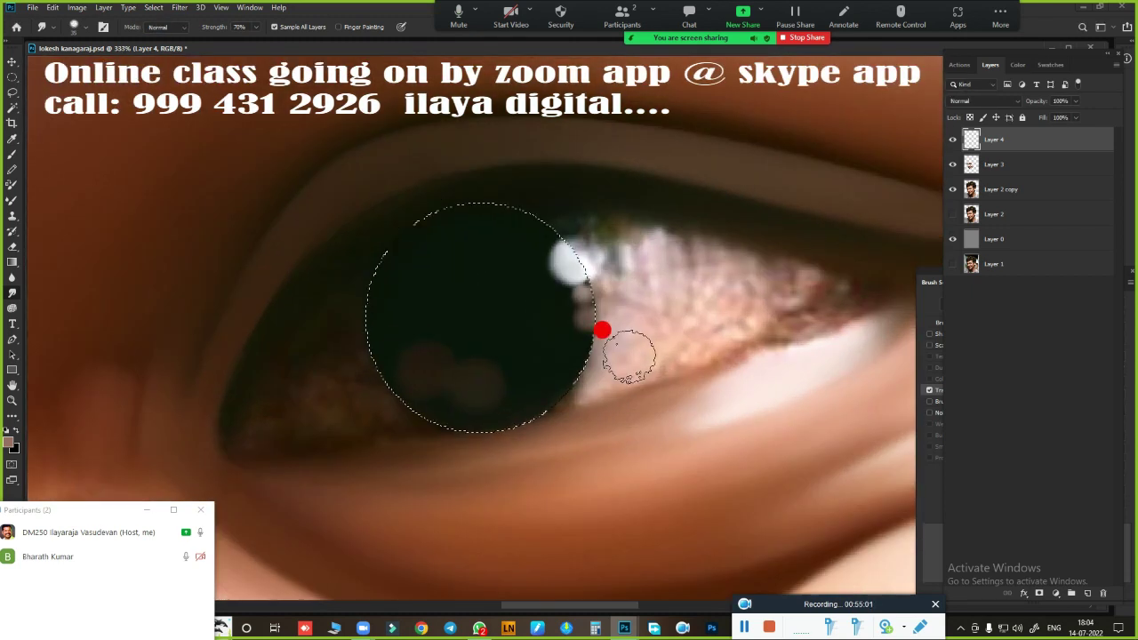
pyautogui.moveTo(615, 332)
pyautogui.mouseDown()
pyautogui.moveTo(640, 363)
pyautogui.moveTo(577, 365)
pyautogui.moveTo(646, 403)
pyautogui.moveTo(634, 285)
pyautogui.moveTo(588, 253)
pyautogui.moveTo(625, 237)
pyautogui.moveTo(569, 217)
pyautogui.moveTo(589, 219)
pyautogui.moveTo(579, 247)
pyautogui.mouseUp()
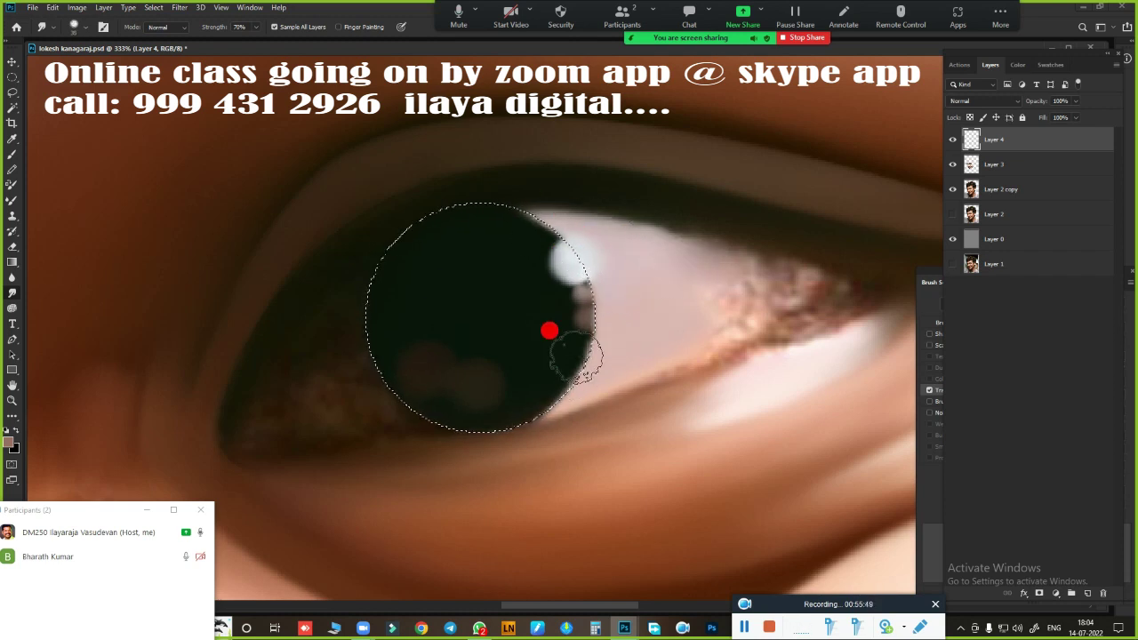
# - Paint a light tan highlight on the iris, then fit the whole face in view
pyautogui.moveTo(377, 415); pyautogui.dragTo(389, 404)
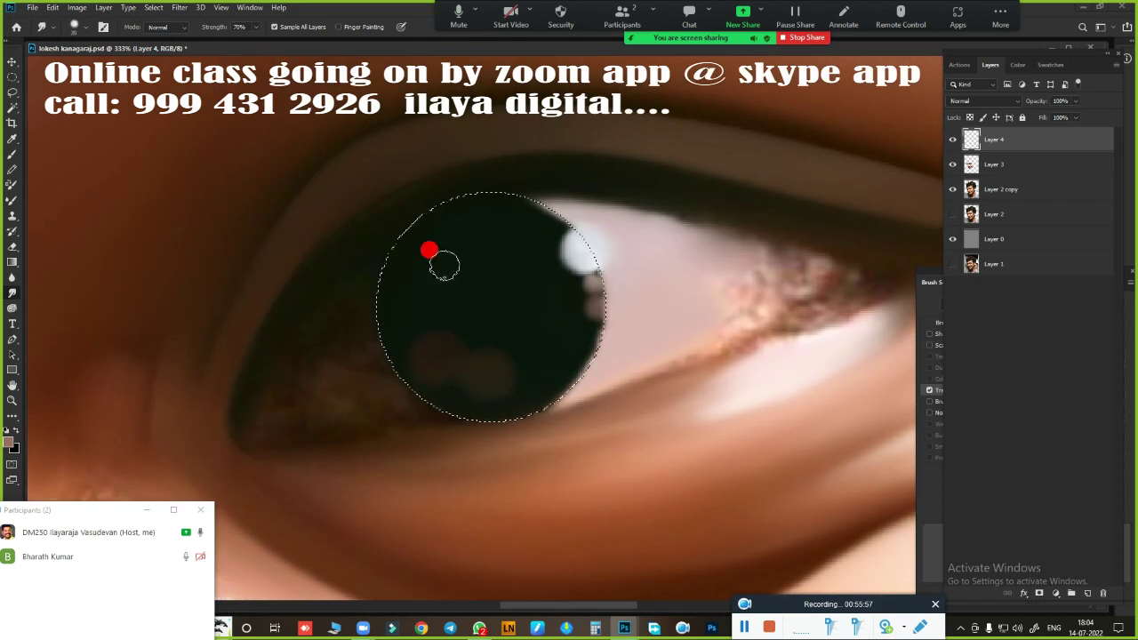
pyautogui.press('i')
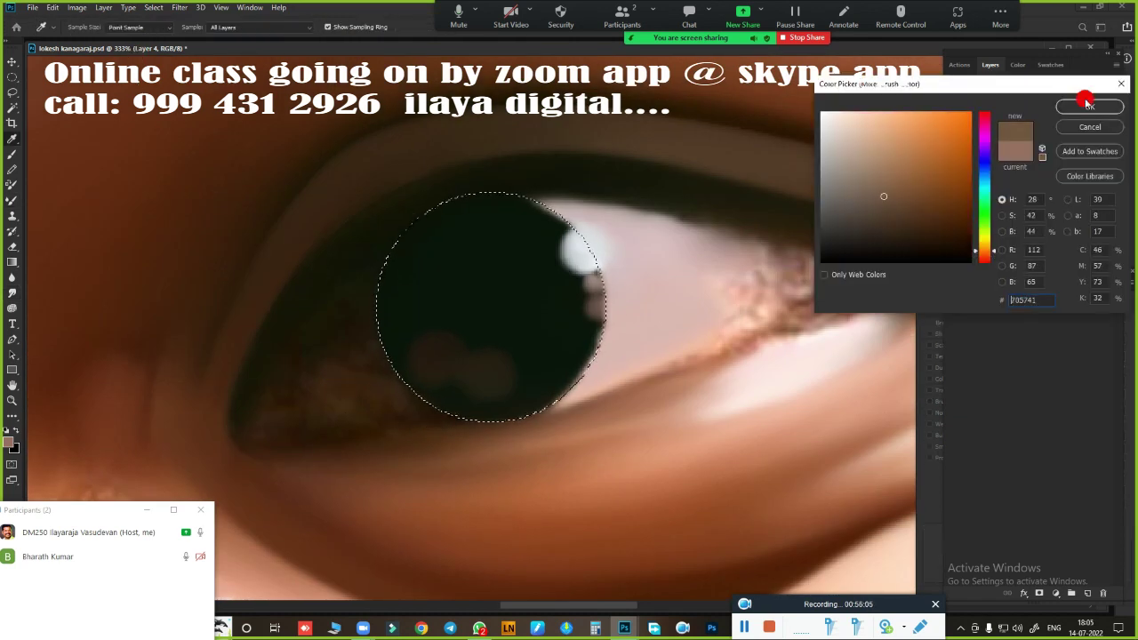
pyautogui.click(1089, 106)
pyautogui.moveTo(378, 369)
pyautogui.mouseDown()
pyautogui.moveTo(351, 356)
pyautogui.moveTo(331, 288)
pyautogui.mouseUp()
pyautogui.press('r')
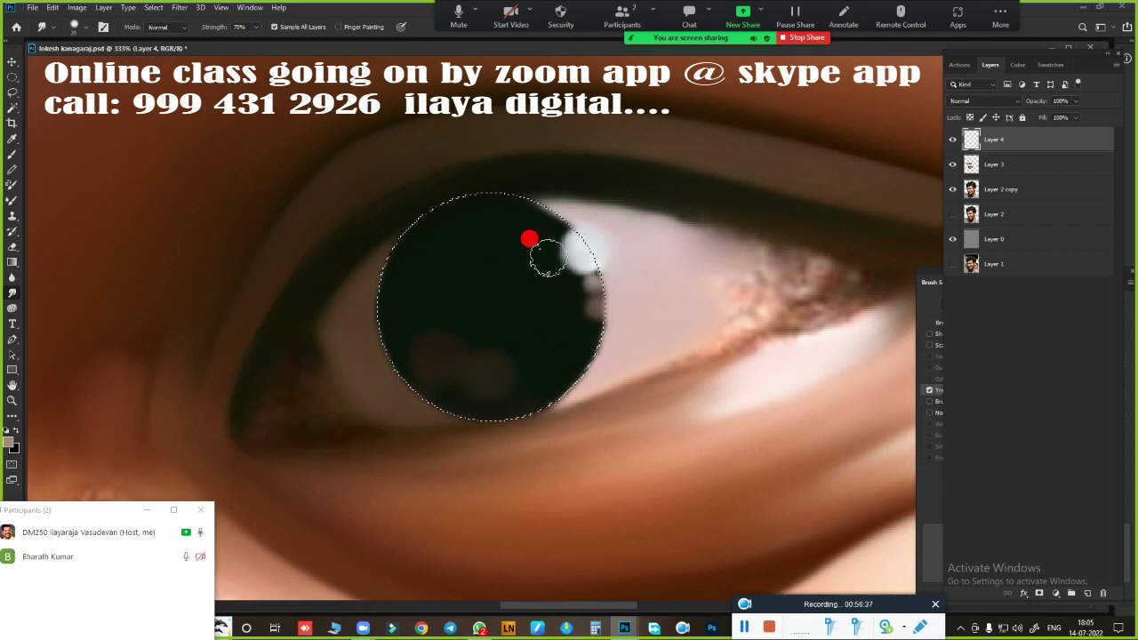
pyautogui.hotkey('ctrl', '0')
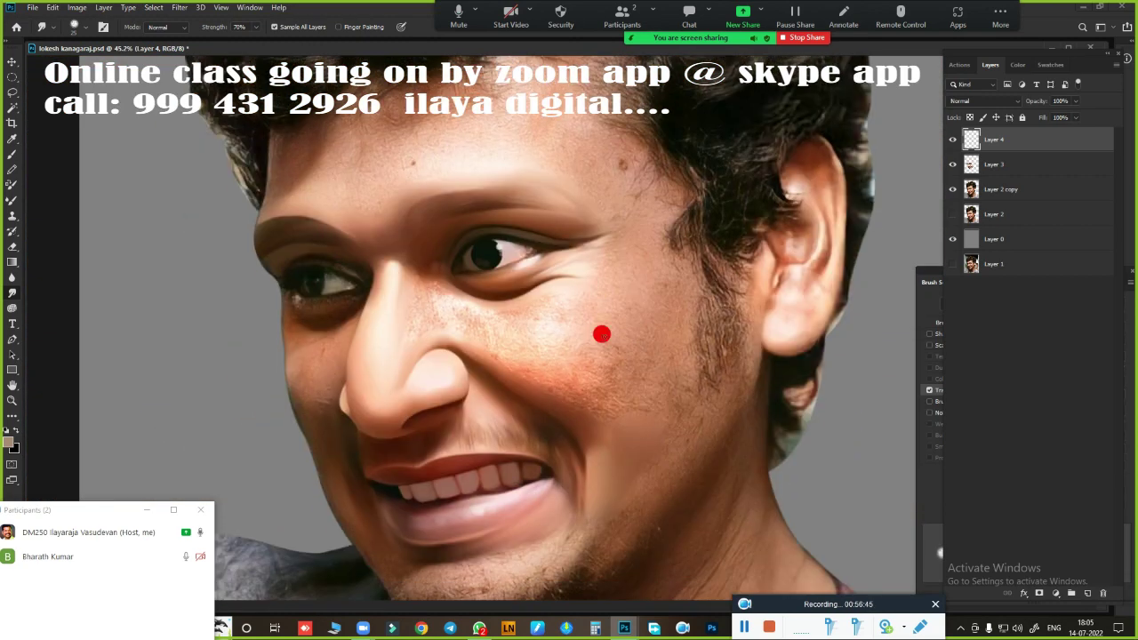
pyautogui.scroll(5, 539, 369)
# - Hide Layer 4 and trace a curved Pen path around the eye white, loading it as a selection
pyautogui.click(952, 139)
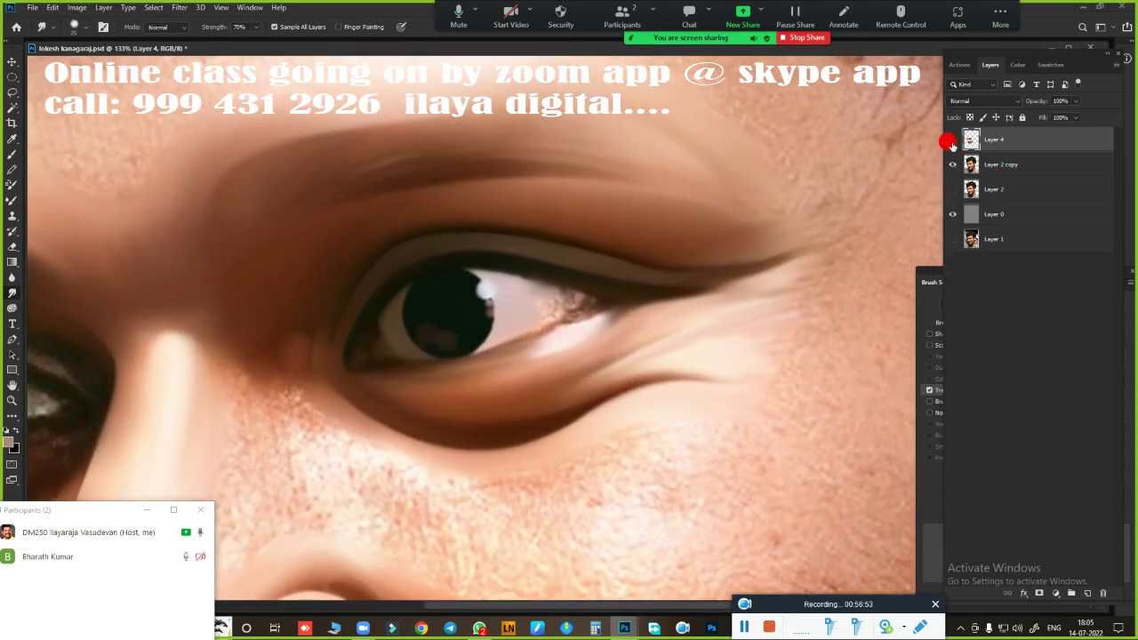
pyautogui.scroll(3, 624, 318)
pyautogui.scroll(-4, 521, 372)
pyautogui.press('p')
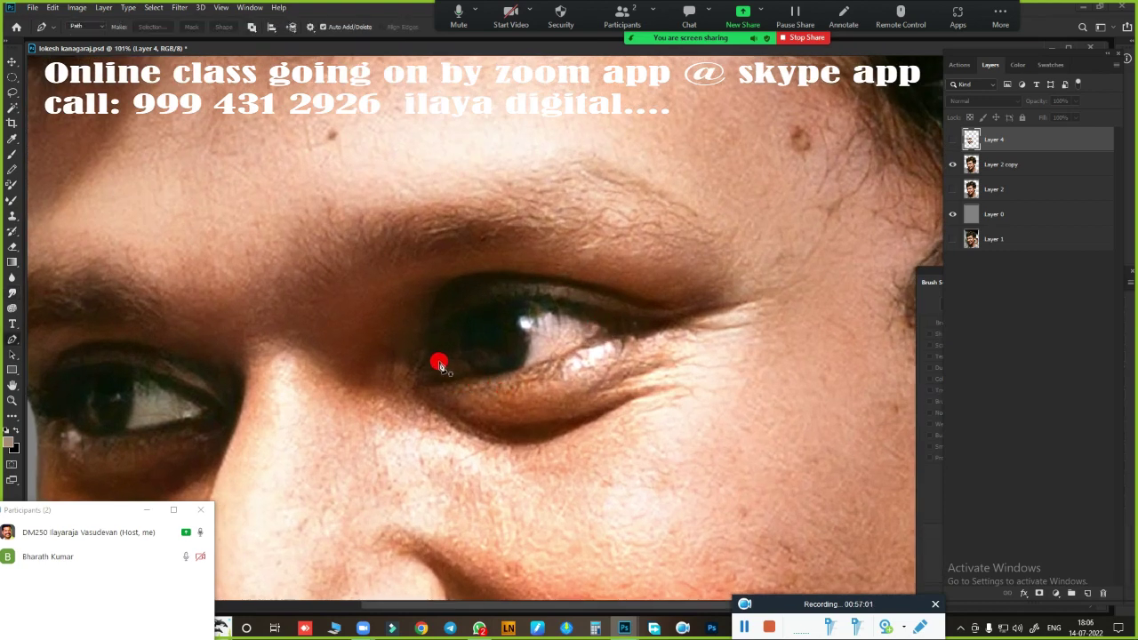
pyautogui.moveTo(596, 327); pyautogui.dragTo(726, 369)
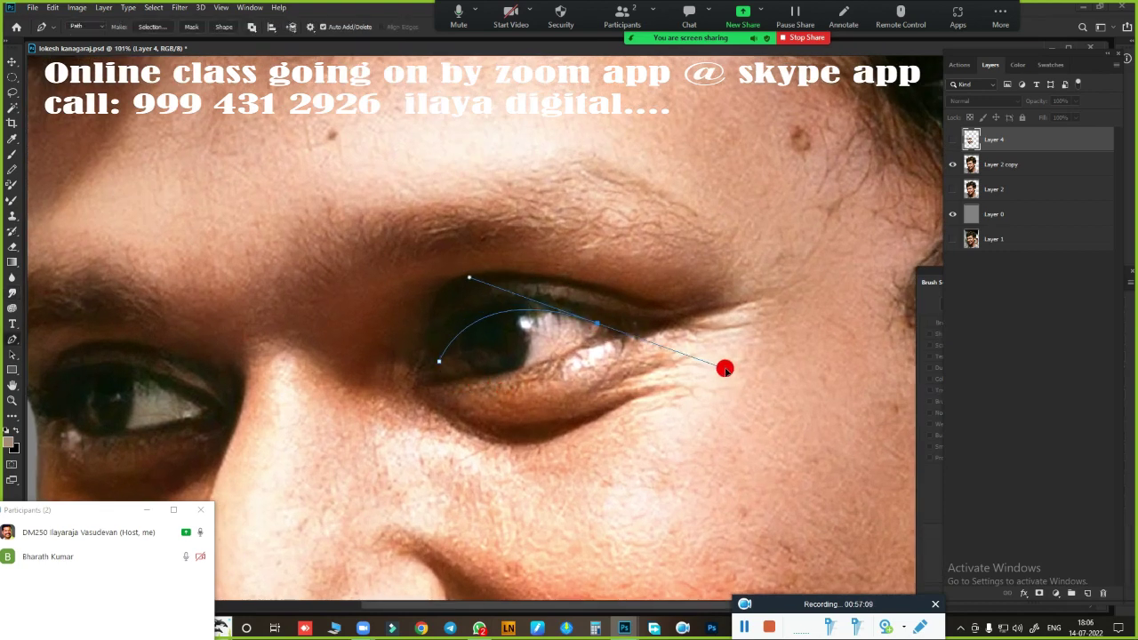
pyautogui.scroll(3, 595, 377)
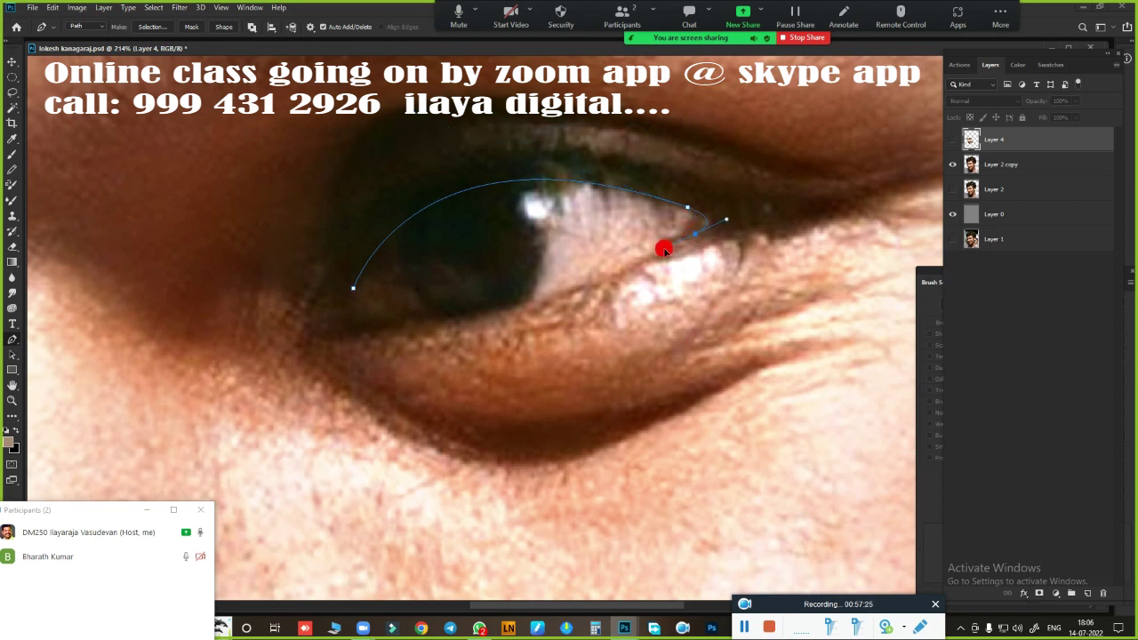
pyautogui.moveTo(366, 325); pyautogui.dragTo(140, 328)
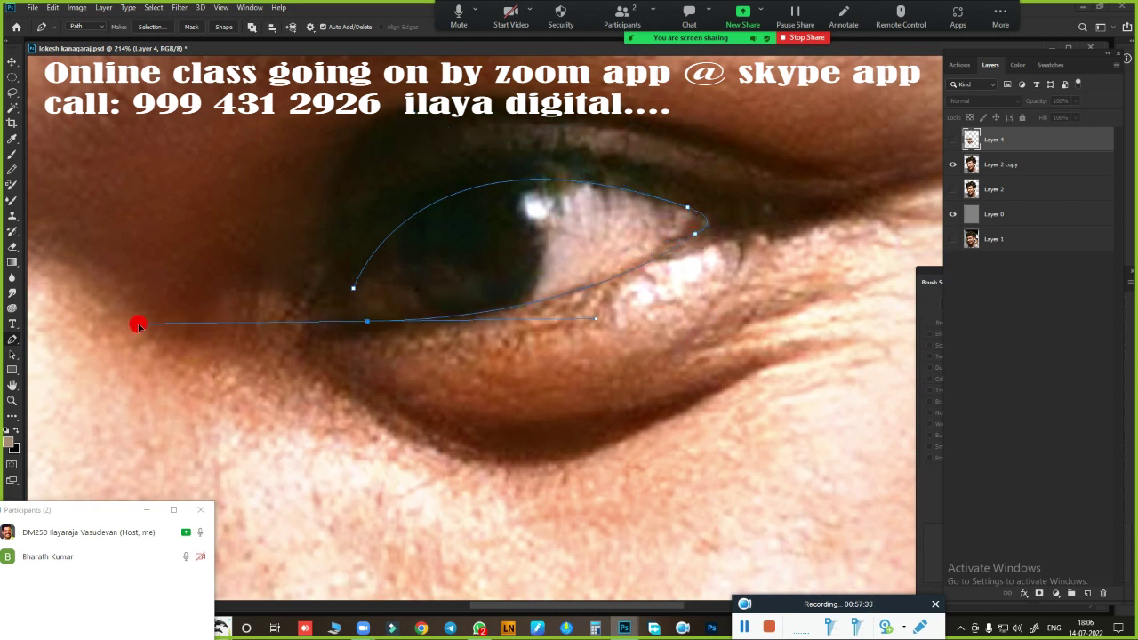
pyautogui.keyDown('alt'); pyautogui.click(366, 322); pyautogui.keyUp('alt')
pyautogui.hotkey('ctrl', 'Return')
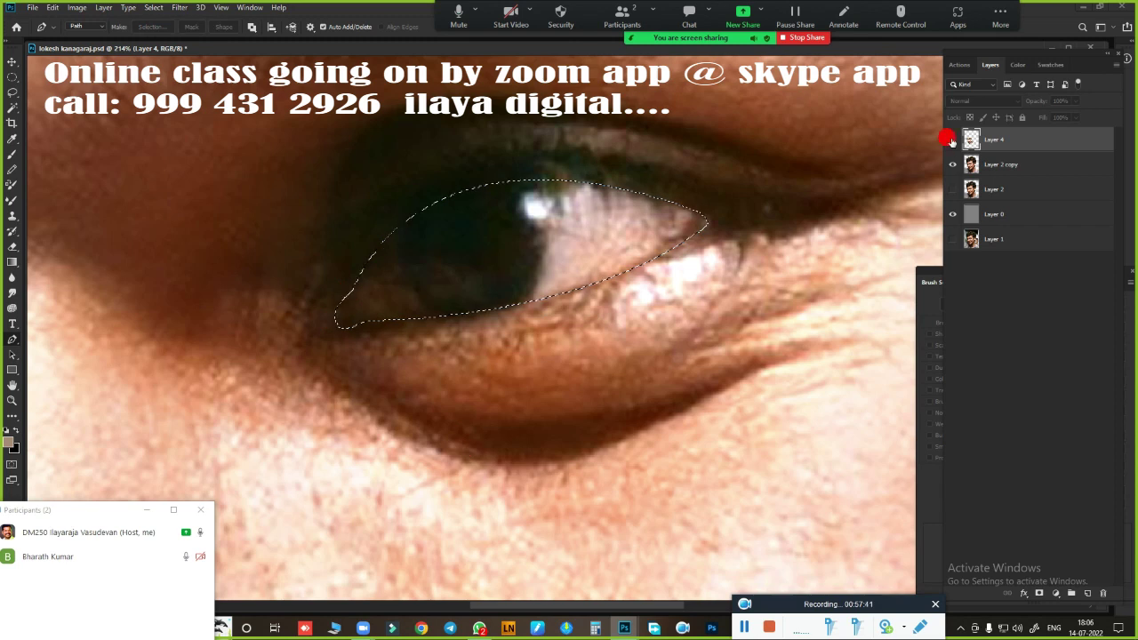
# - Flick Layer 4 on and off to compare, leaving the retouched eye visible
pyautogui.click(952, 140)
pyautogui.click(952, 139)
pyautogui.doubleClick(951, 141)
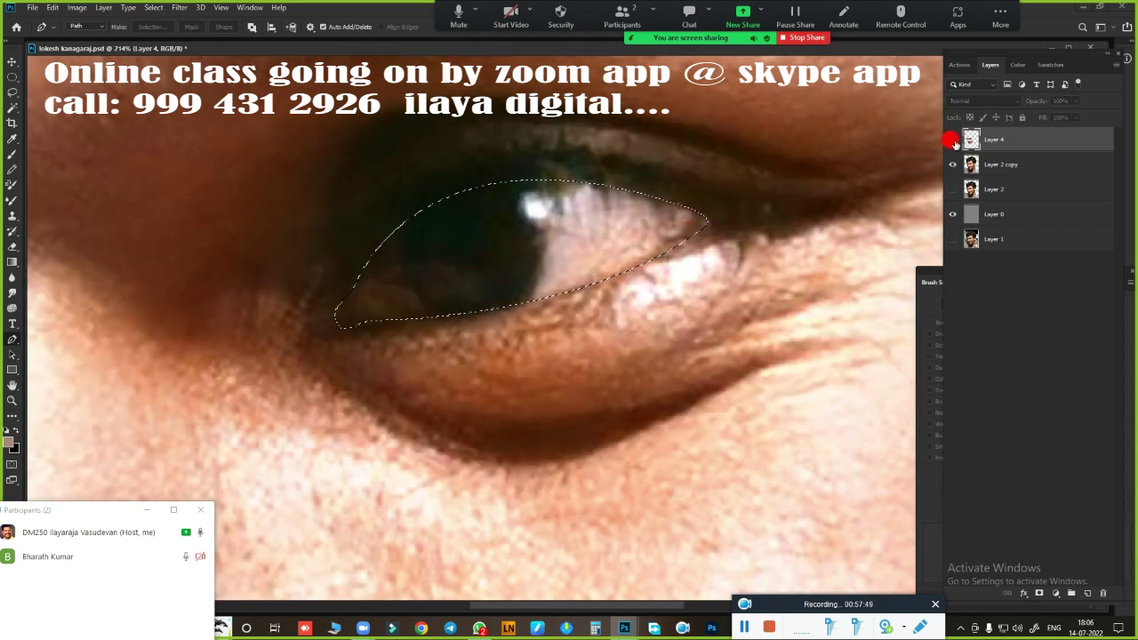
pyautogui.click(951, 141)
pyautogui.doubleClick(952, 140)
pyautogui.click(952, 142)
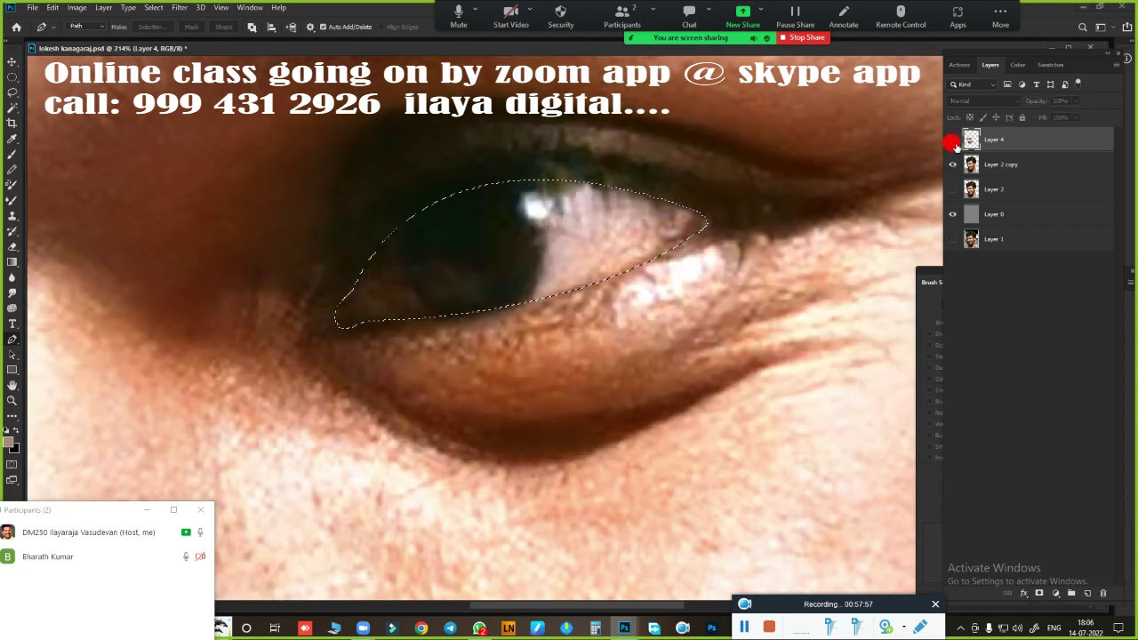
pyautogui.doubleClick(952, 142)
pyautogui.scroll(-5, 498, 338)
# - Smudge the eye white along the upper and lower eyelid edges
pyautogui.scroll(5, 489, 344)
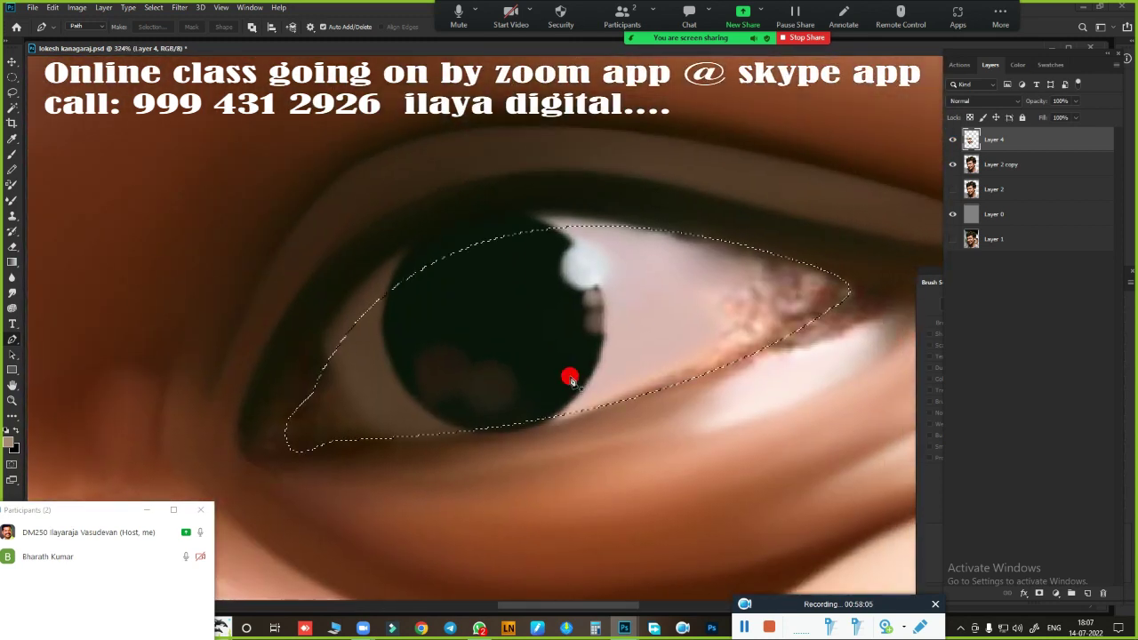
pyautogui.press('r')
pyautogui.moveTo(474, 218); pyautogui.dragTo(514, 217)
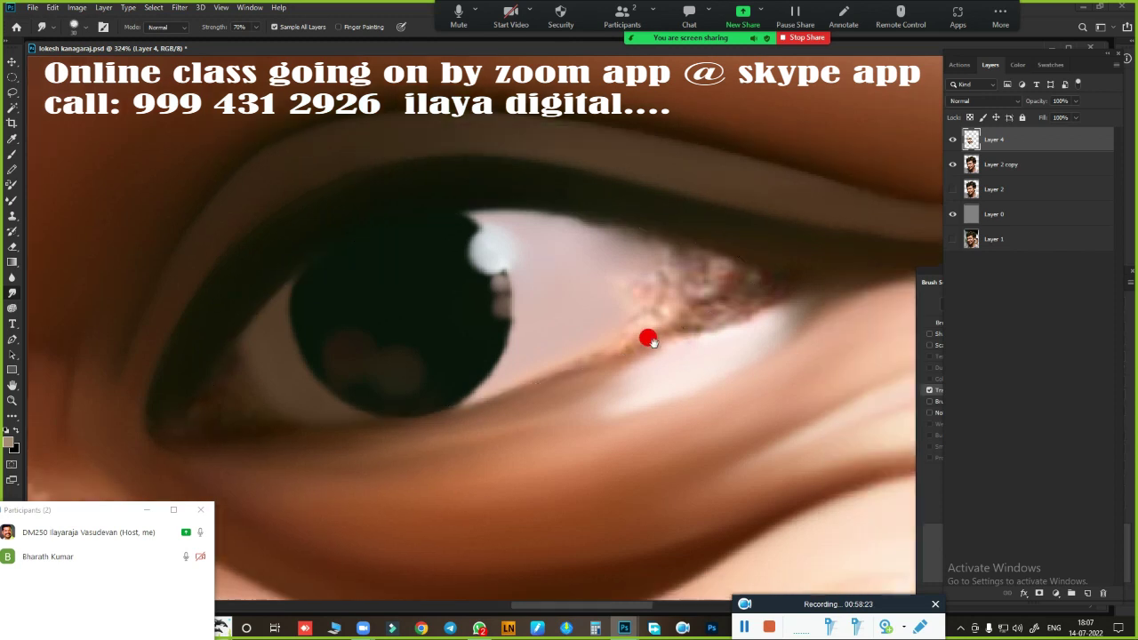
pyautogui.moveTo(648, 336)
pyautogui.mouseDown()
pyautogui.moveTo(495, 394)
pyautogui.moveTo(715, 276)
pyautogui.mouseUp()
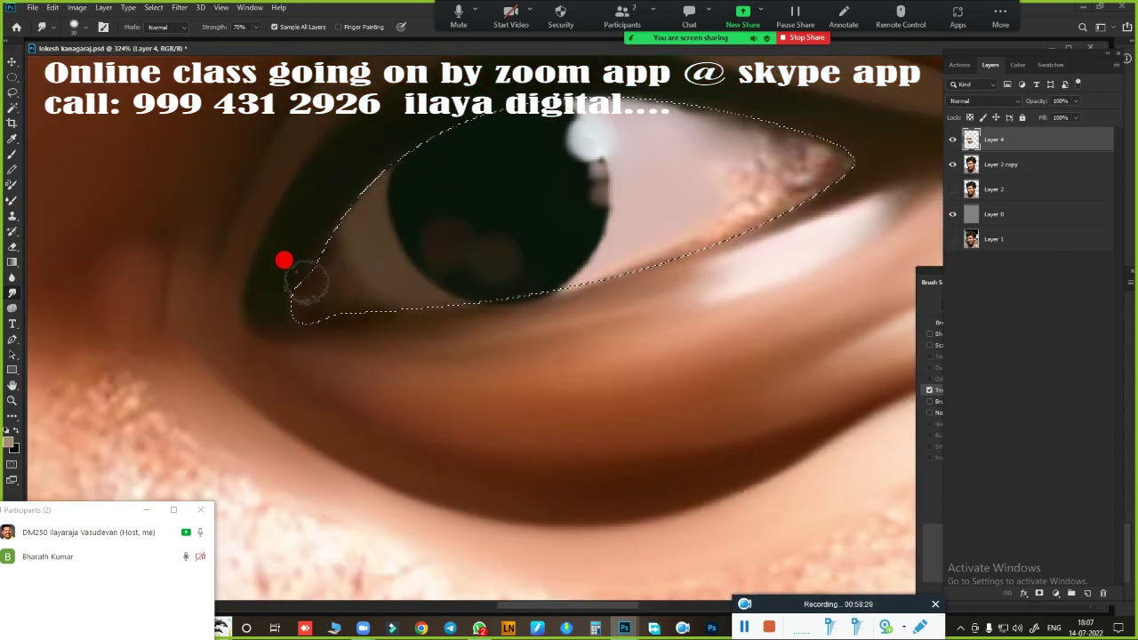
pyautogui.moveTo(302, 276); pyautogui.dragTo(656, 269)
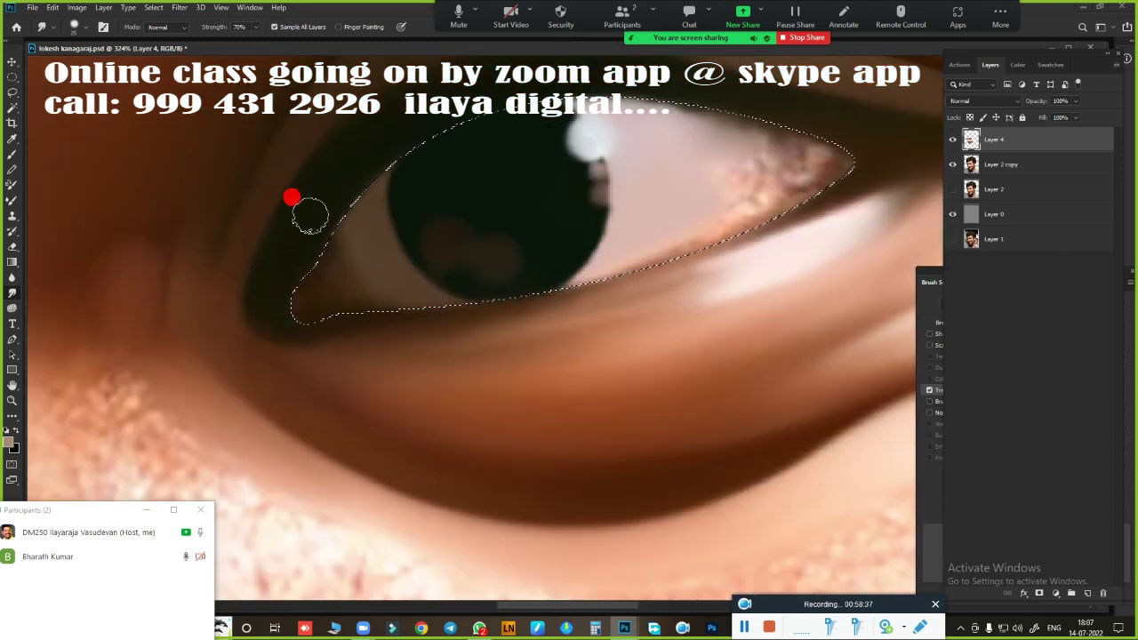
# - Feather the eye selection and smudge away the brown speckle at the inner corner
pyautogui.hotkey('shift', 'F6')
pyautogui.press('Return')
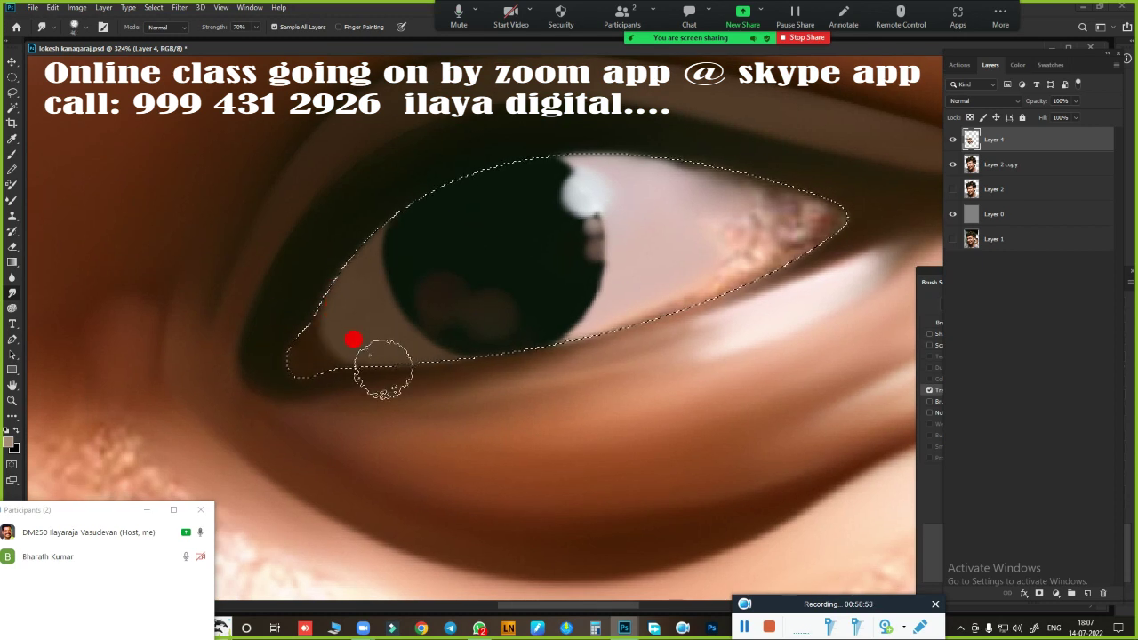
pyautogui.hscroll(3, 435, 324)
pyautogui.scroll(2, 436, 325)
pyautogui.moveTo(555, 320)
pyautogui.mouseDown()
pyautogui.moveTo(607, 294)
pyautogui.moveTo(592, 353)
pyautogui.moveTo(561, 259)
pyautogui.moveTo(575, 252)
pyautogui.mouseUp()
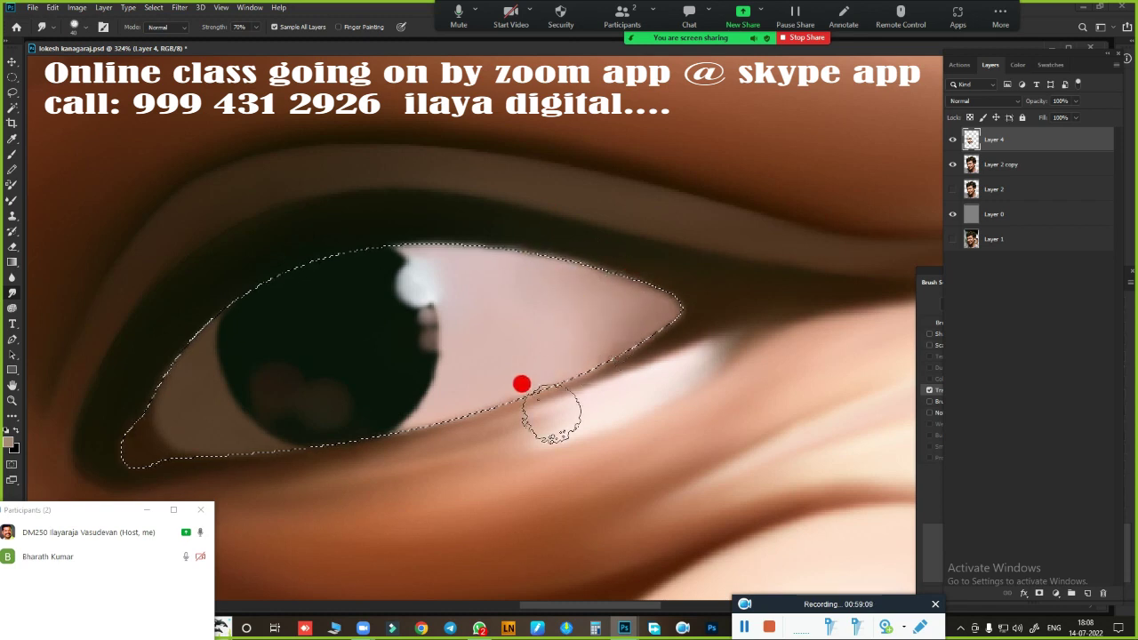
# - Zoom out to the whole portrait and round off the white at the inner eye corner
pyautogui.hotkey('ctrl', '0')
pyautogui.scroll(10, 558, 254)
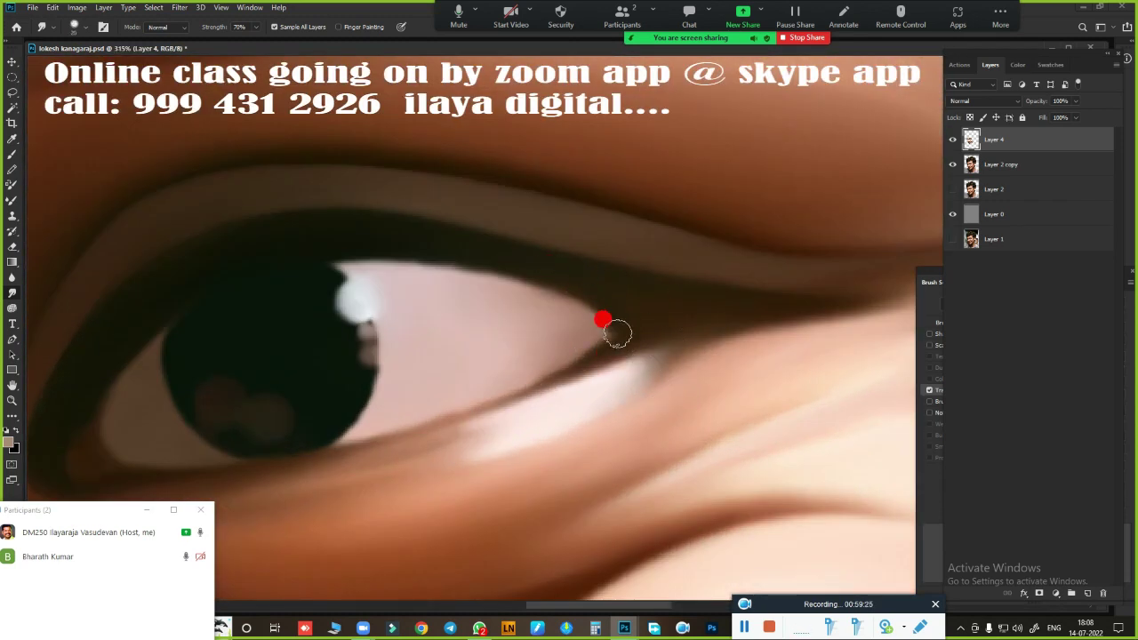
pyautogui.moveTo(616, 317); pyautogui.dragTo(541, 365)
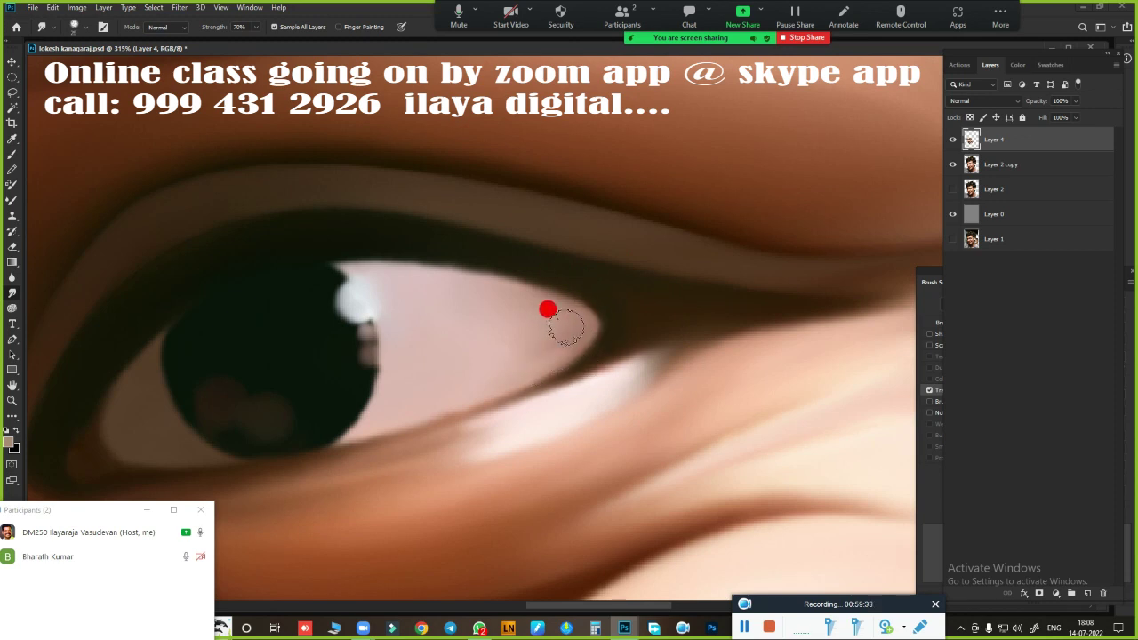
pyautogui.scroll(-6, 629, 293)
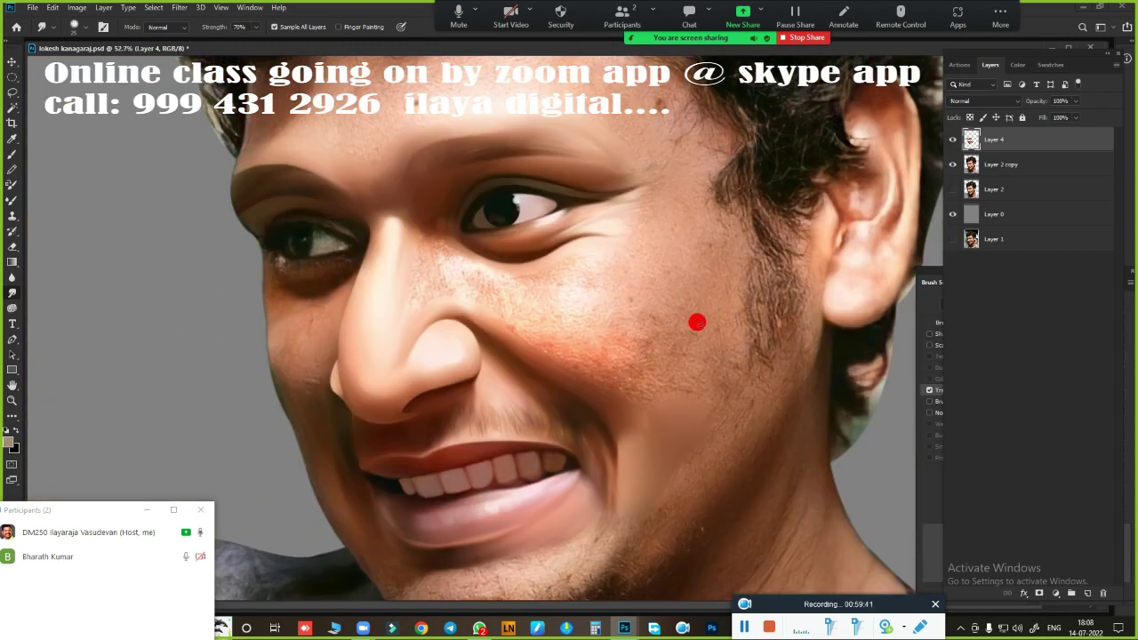
pyautogui.scroll(3, 705, 312)
pyautogui.scroll(-2, 629, 330)
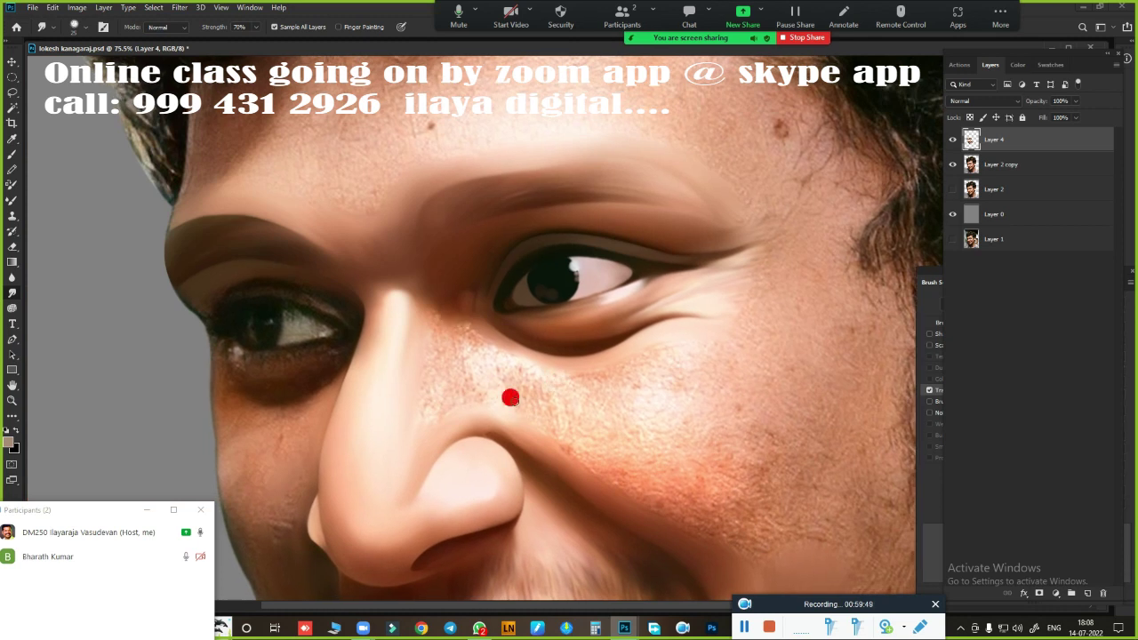
# - Smudge the freckled cheek skin beside the nose smooth
pyautogui.scroll(3, 579, 403)
pyautogui.scroll(2, 670, 335)
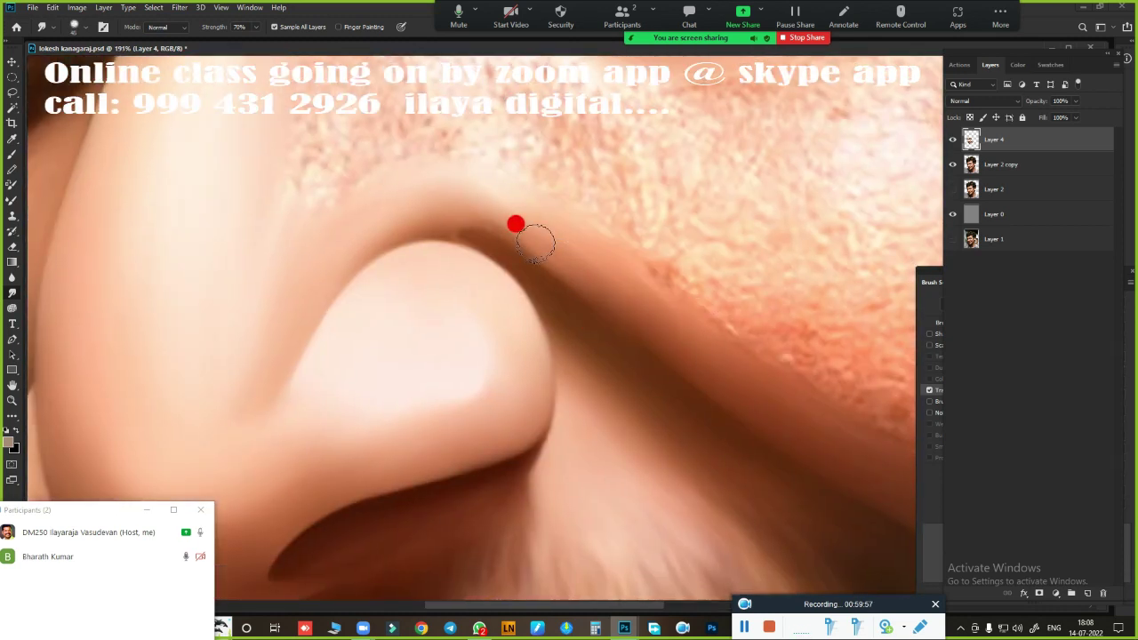
pyautogui.scroll(-2, 439, 283)
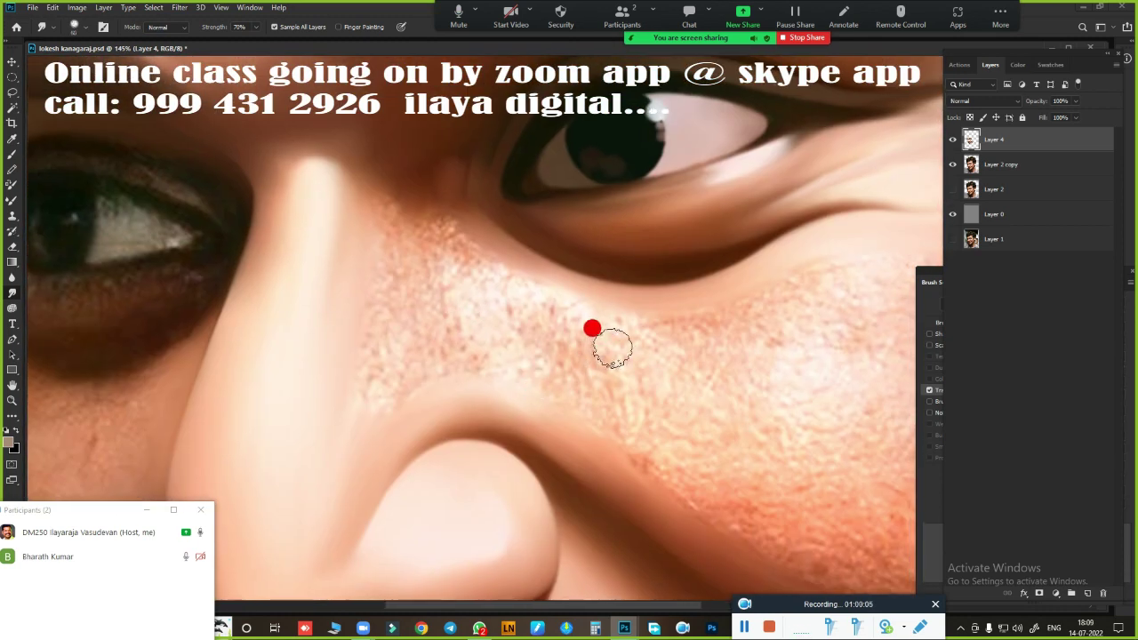
pyautogui.moveTo(630, 330); pyautogui.dragTo(666, 407)
pyautogui.moveTo(381, 216)
pyautogui.mouseDown()
pyautogui.moveTo(405, 313)
pyautogui.moveTo(496, 271)
pyautogui.moveTo(424, 279)
pyautogui.moveTo(426, 348)
pyautogui.moveTo(392, 200)
pyautogui.mouseUp()
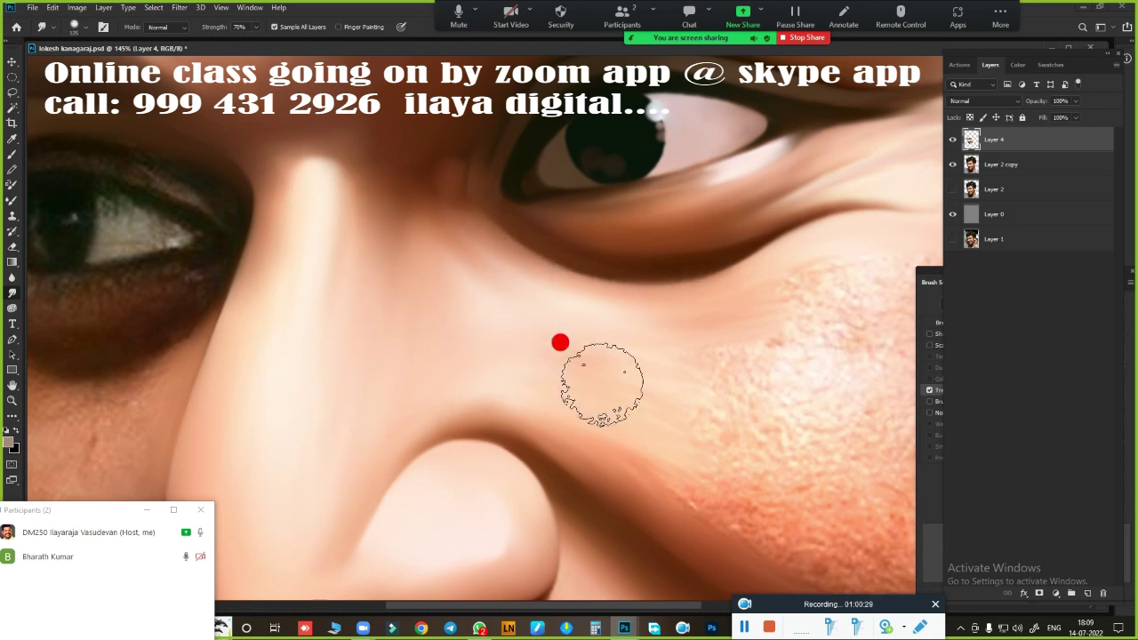
# - Soften the forehead skin near the hairline and blend the hair edge into the temple
pyautogui.moveTo(699, 420); pyautogui.dragTo(441, 292)
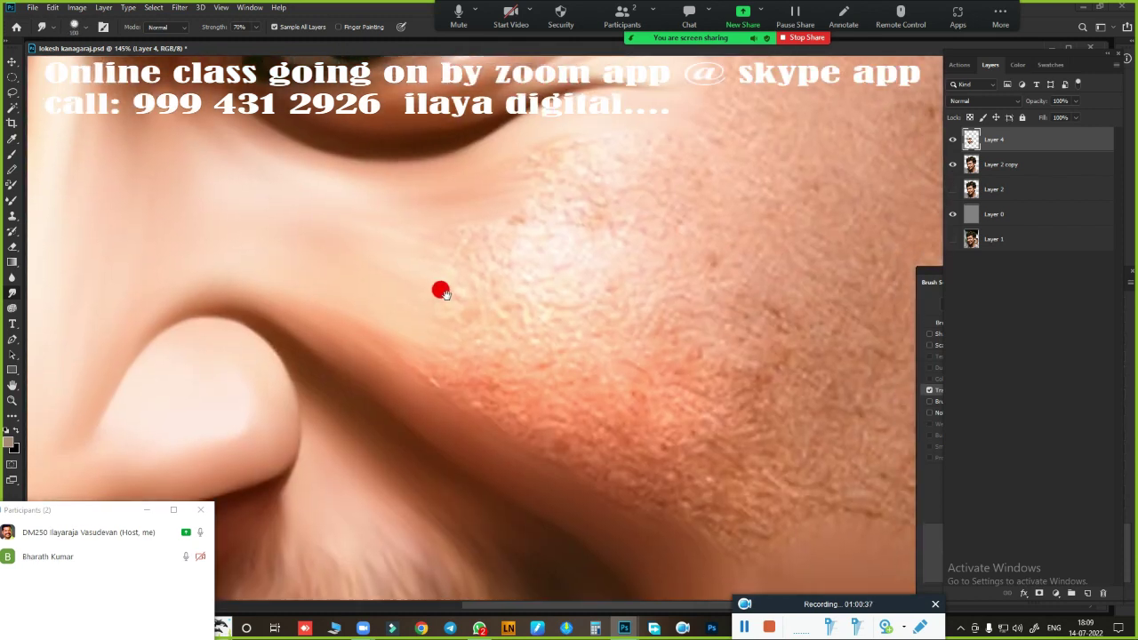
pyautogui.scroll(-3, 442, 292)
pyautogui.scroll(-2, 650, 335)
pyautogui.scroll(-2, 671, 163)
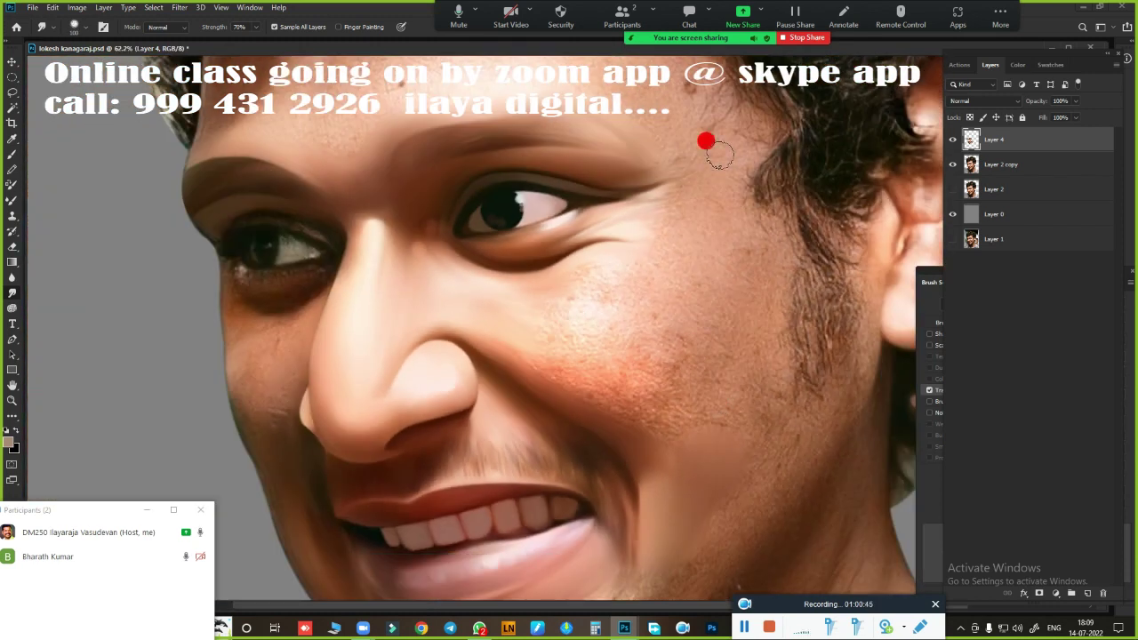
pyautogui.scroll(-1, 732, 338)
pyautogui.scroll(3, 585, 280)
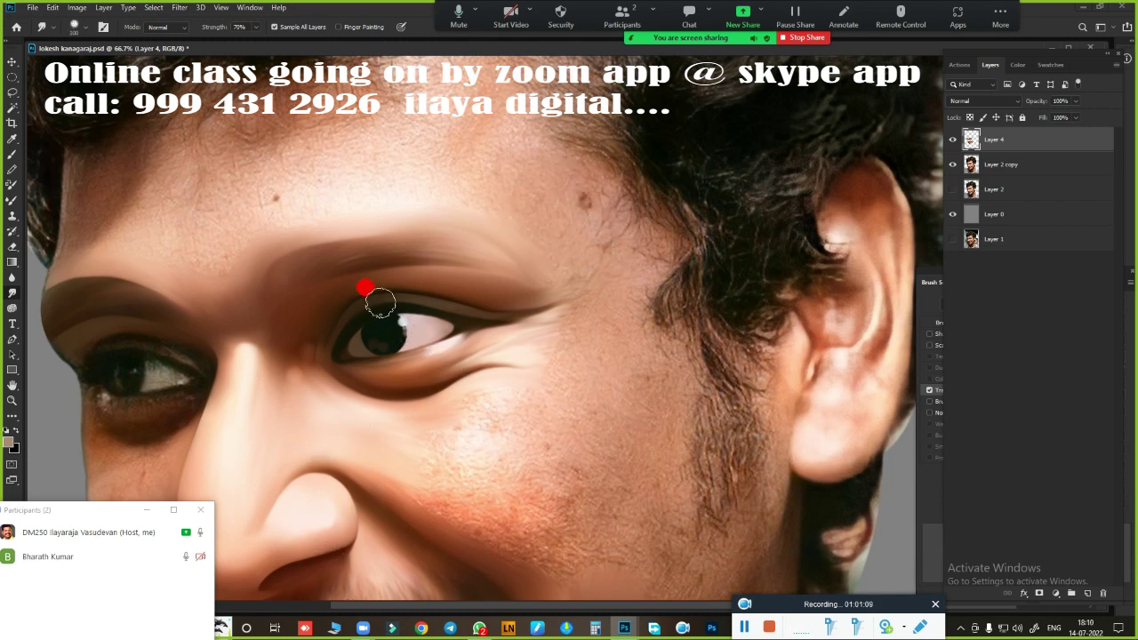
pyautogui.hscroll(3, 462, 436)
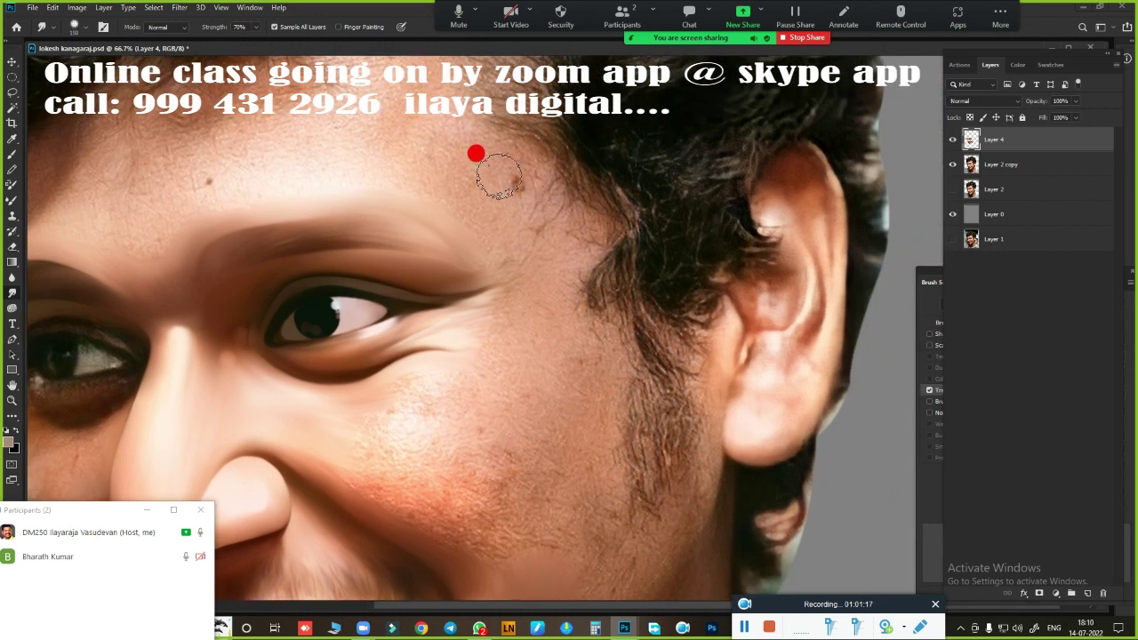
pyautogui.moveTo(547, 191)
pyautogui.mouseDown()
pyautogui.moveTo(564, 196)
pyautogui.moveTo(483, 228)
pyautogui.moveTo(495, 255)
pyautogui.mouseUp()
pyautogui.moveTo(547, 221)
pyautogui.mouseDown()
pyautogui.moveTo(579, 293)
pyautogui.moveTo(559, 257)
pyautogui.moveTo(503, 279)
pyautogui.mouseUp()
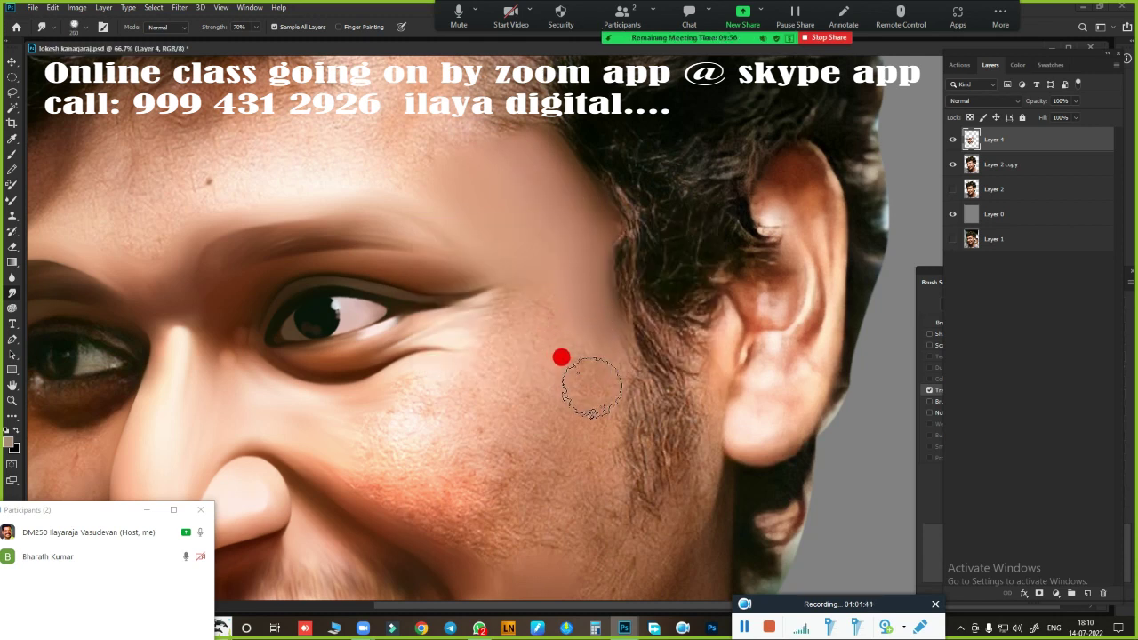
# - Smooth the cheek stubble, the skin by the outer eye corner and the temple hairline
pyautogui.moveTo(559, 355)
pyautogui.mouseDown()
pyautogui.moveTo(602, 429)
pyautogui.moveTo(584, 333)
pyautogui.mouseUp()
pyautogui.moveTo(573, 253)
pyautogui.mouseDown()
pyautogui.moveTo(572, 414)
pyautogui.moveTo(510, 419)
pyautogui.moveTo(531, 430)
pyautogui.mouseUp()
pyautogui.moveTo(511, 287); pyautogui.dragTo(515, 298)
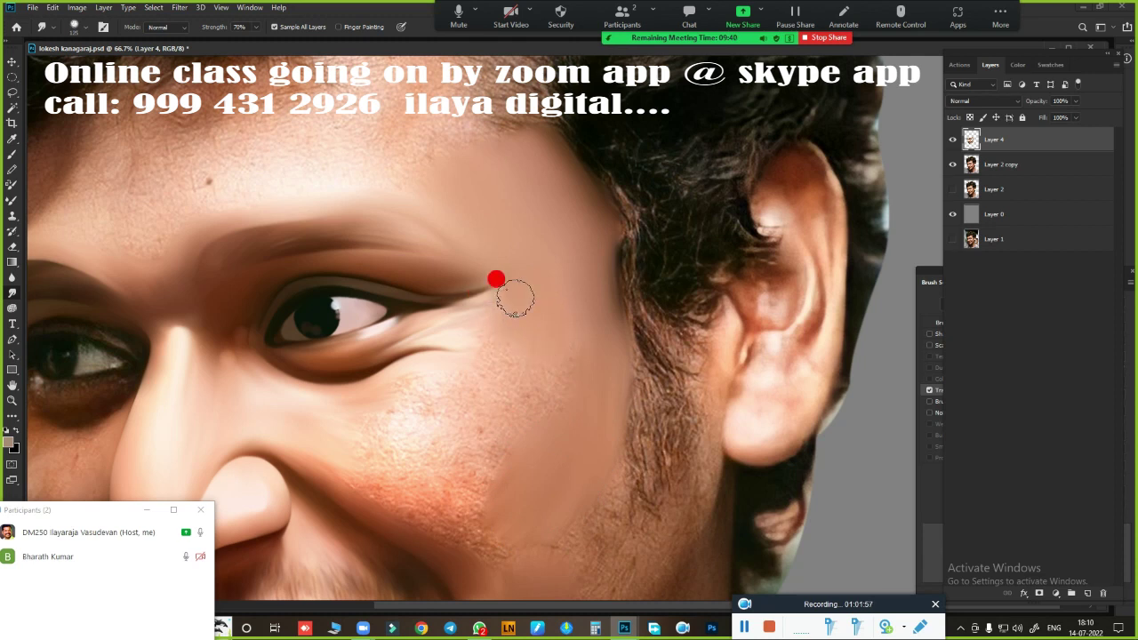
pyautogui.moveTo(600, 277); pyautogui.dragTo(607, 276)
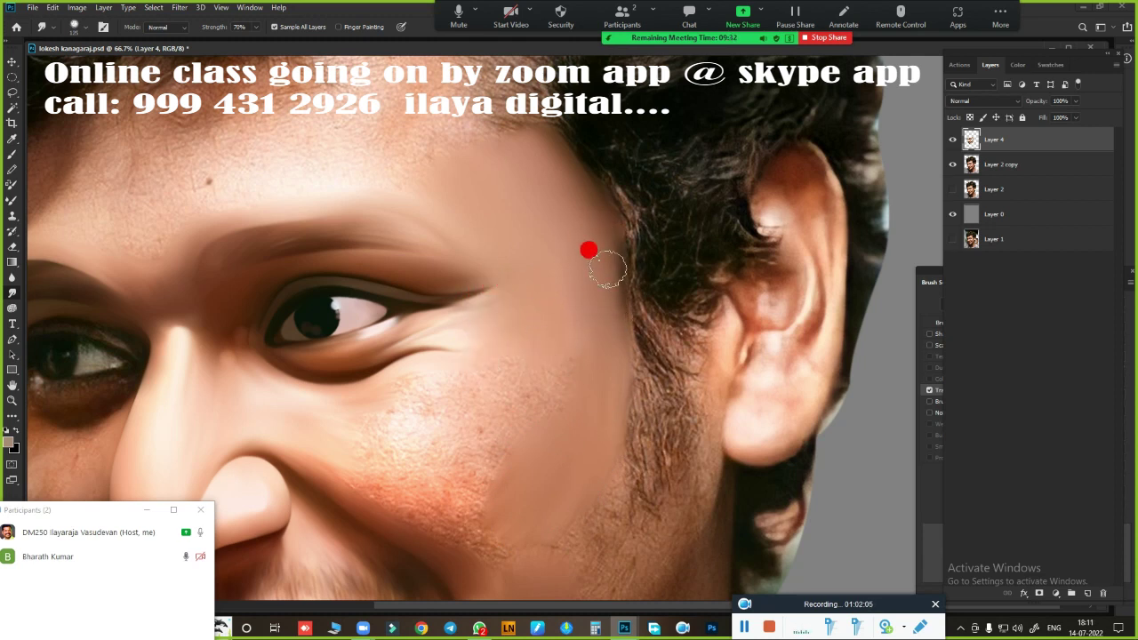
# - Zoom in on the cheek and smudge its rough texture into even skin
pyautogui.scroll(2, 602, 282)
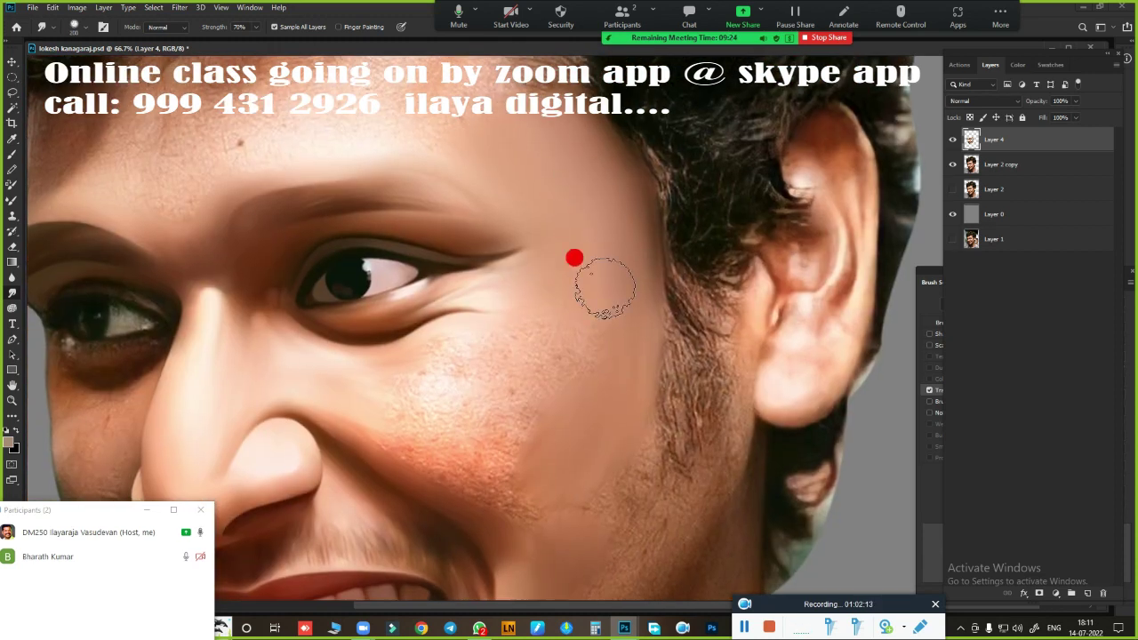
pyautogui.click(574, 338)
pyautogui.scroll(-2, 573, 337)
pyautogui.press('e')
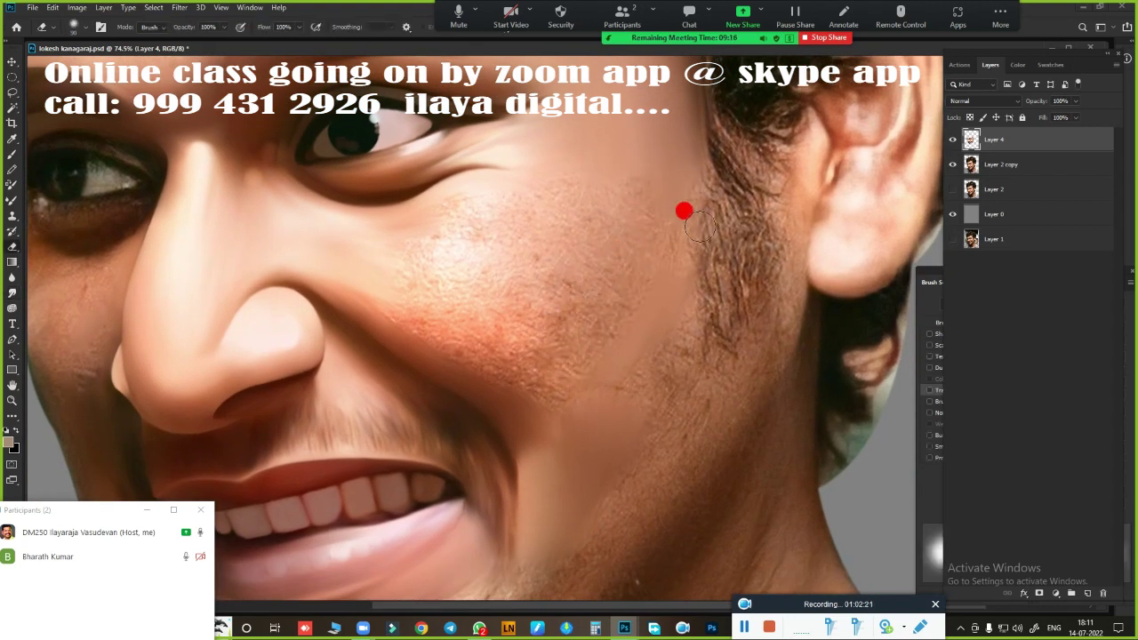
pyautogui.press('r')
pyautogui.moveTo(610, 387)
pyautogui.mouseDown()
pyautogui.moveTo(650, 142)
pyautogui.moveTo(655, 272)
pyautogui.moveTo(599, 358)
pyautogui.moveTo(551, 188)
pyautogui.moveTo(472, 355)
pyautogui.moveTo(528, 322)
pyautogui.moveTo(603, 195)
pyautogui.moveTo(526, 335)
pyautogui.moveTo(545, 326)
pyautogui.moveTo(524, 455)
pyautogui.mouseUp()
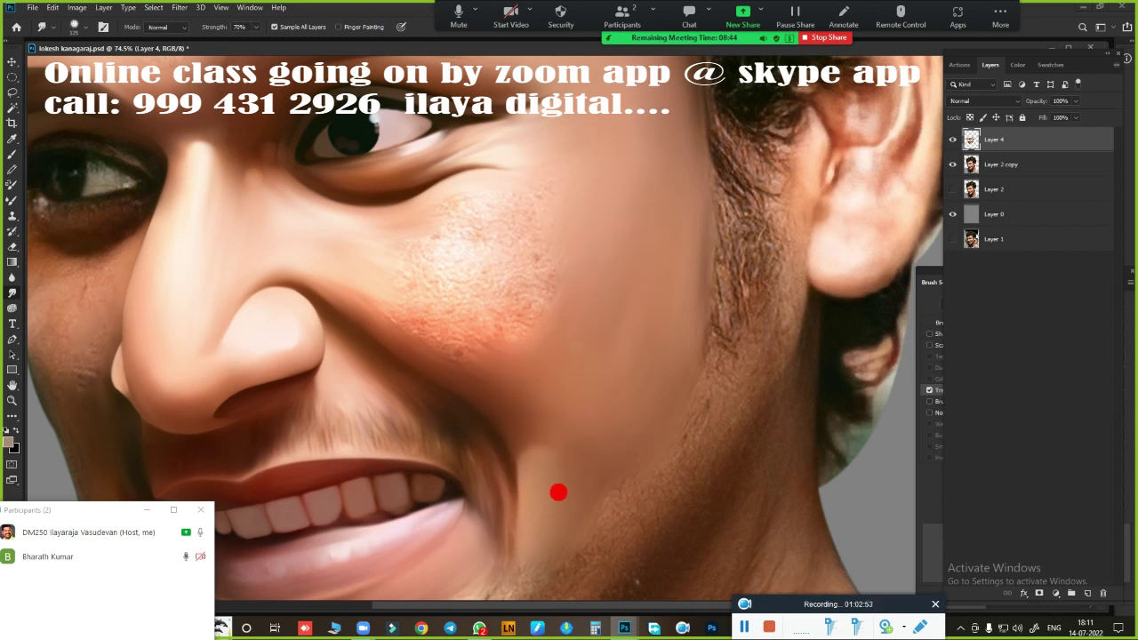
pyautogui.moveTo(557, 491)
pyautogui.mouseDown()
pyautogui.moveTo(448, 335)
pyautogui.moveTo(507, 249)
pyautogui.moveTo(551, 249)
pyautogui.moveTo(450, 325)
pyautogui.mouseUp()
pyautogui.scroll(2, 533, 285)
pyautogui.moveTo(534, 285)
pyautogui.mouseDown()
pyautogui.moveTo(490, 311)
pyautogui.moveTo(477, 292)
pyautogui.moveTo(450, 386)
pyautogui.moveTo(518, 376)
pyautogui.moveTo(361, 386)
pyautogui.moveTo(481, 356)
pyautogui.moveTo(323, 394)
pyautogui.moveTo(453, 393)
pyautogui.moveTo(491, 349)
pyautogui.mouseUp()
# - Toggle the smoothed layer and Layer 2 copy to compare with the original, then show them again
pyautogui.scroll(-3, 629, 394)
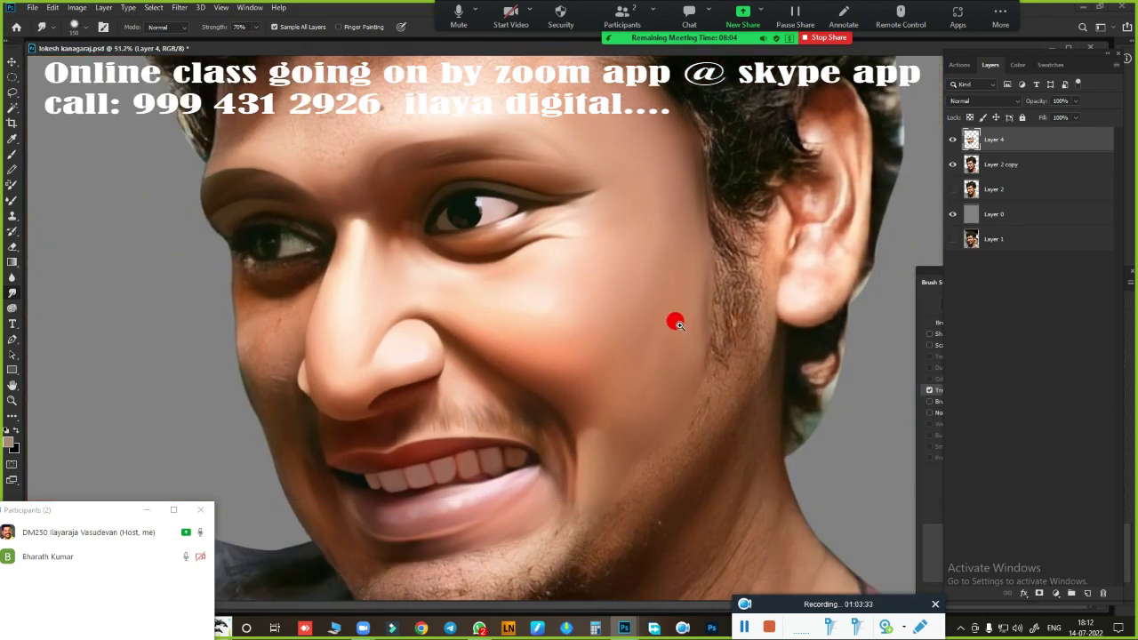
pyautogui.click(952, 140)
pyautogui.click(952, 165)
pyautogui.click(952, 190)
pyautogui.click(952, 139)
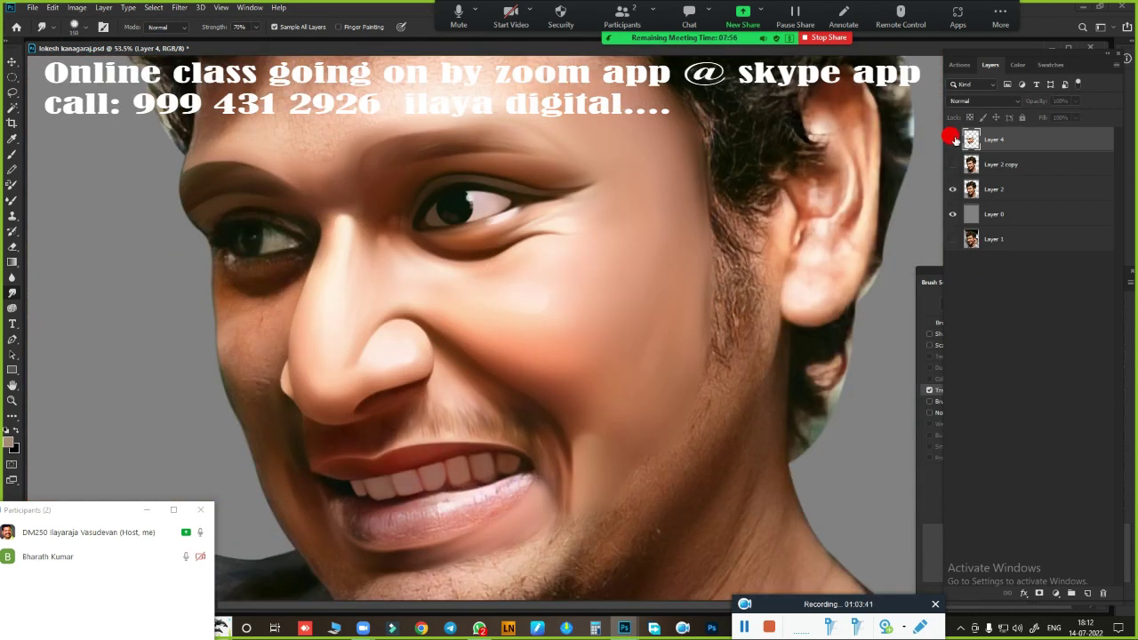
pyautogui.click(952, 164)
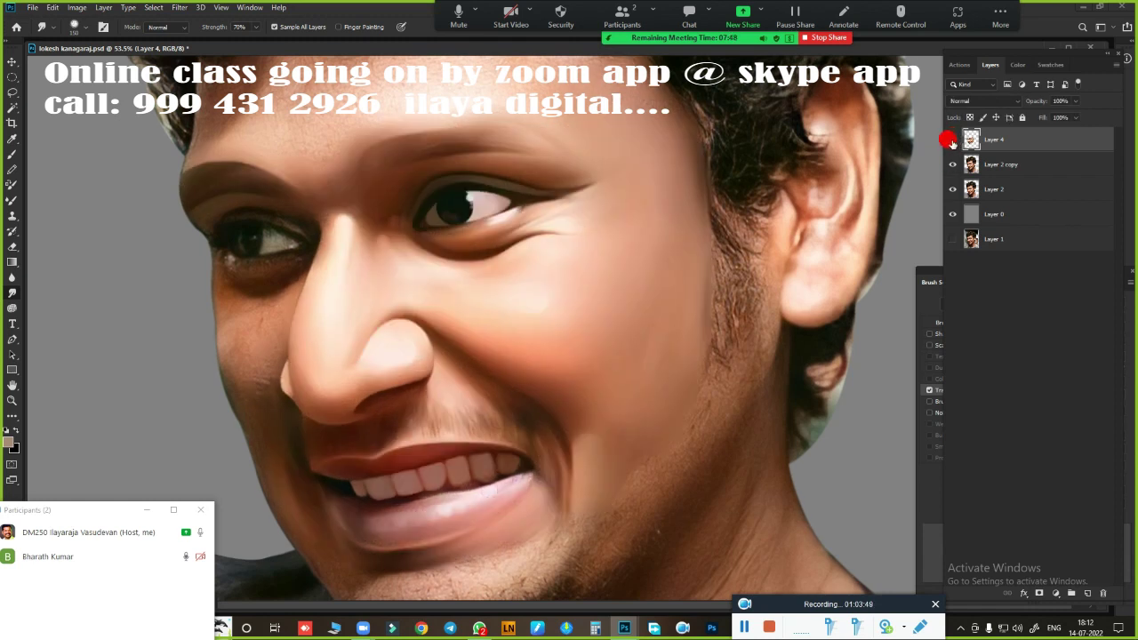
# - Enlarge the Smudge brush and blend the right forehead hairline into skin
pyautogui.scroll(2, 611, 327)
pyautogui.scroll(2, 614, 312)
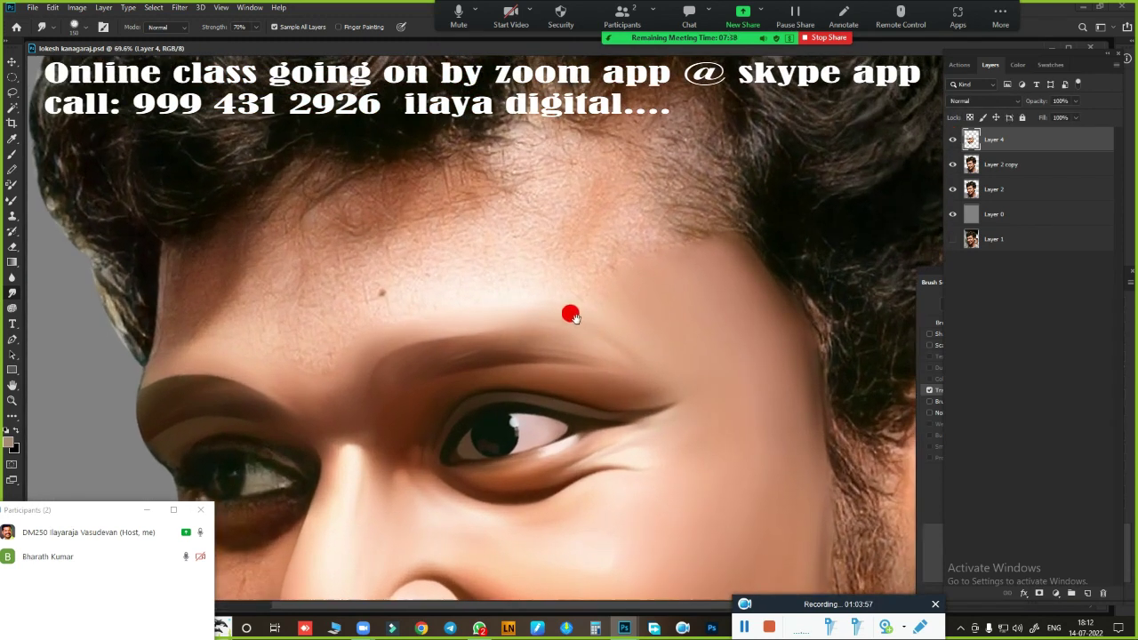
pyautogui.scroll(2, 569, 312)
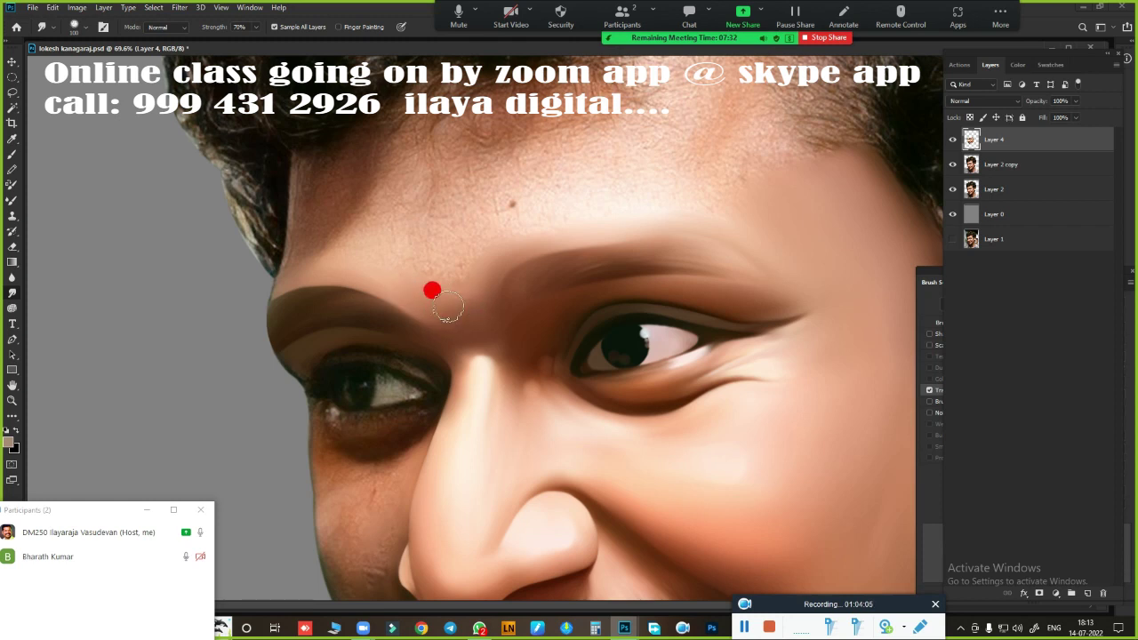
pyautogui.scroll(2, 447, 306)
pyautogui.press(']')
pyautogui.press(']')
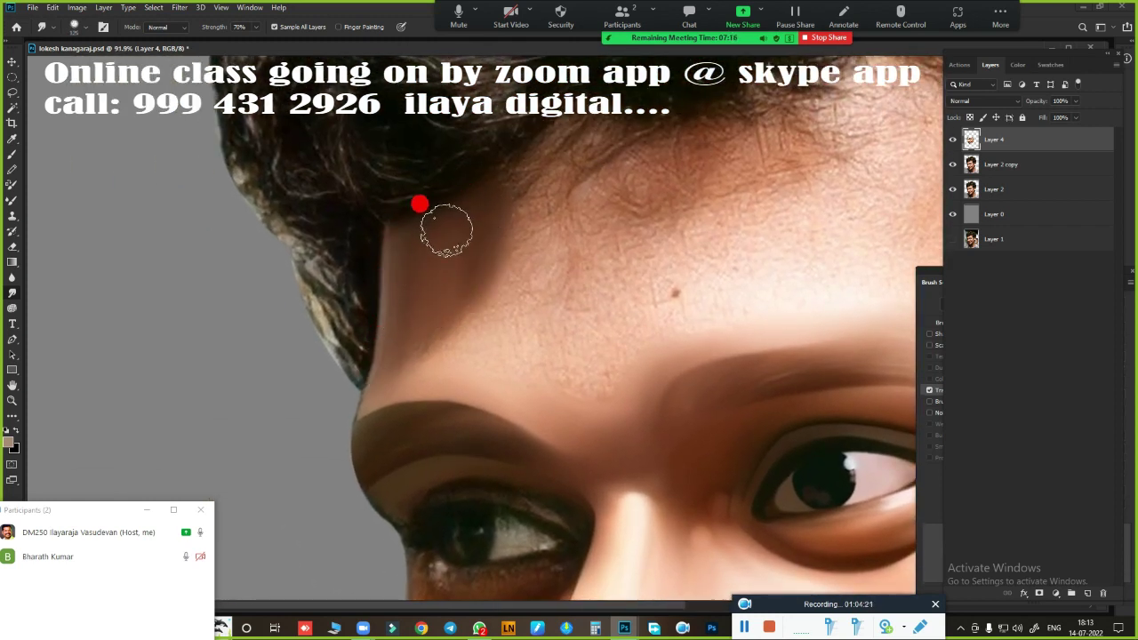
pyautogui.moveTo(445, 378); pyautogui.dragTo(374, 379)
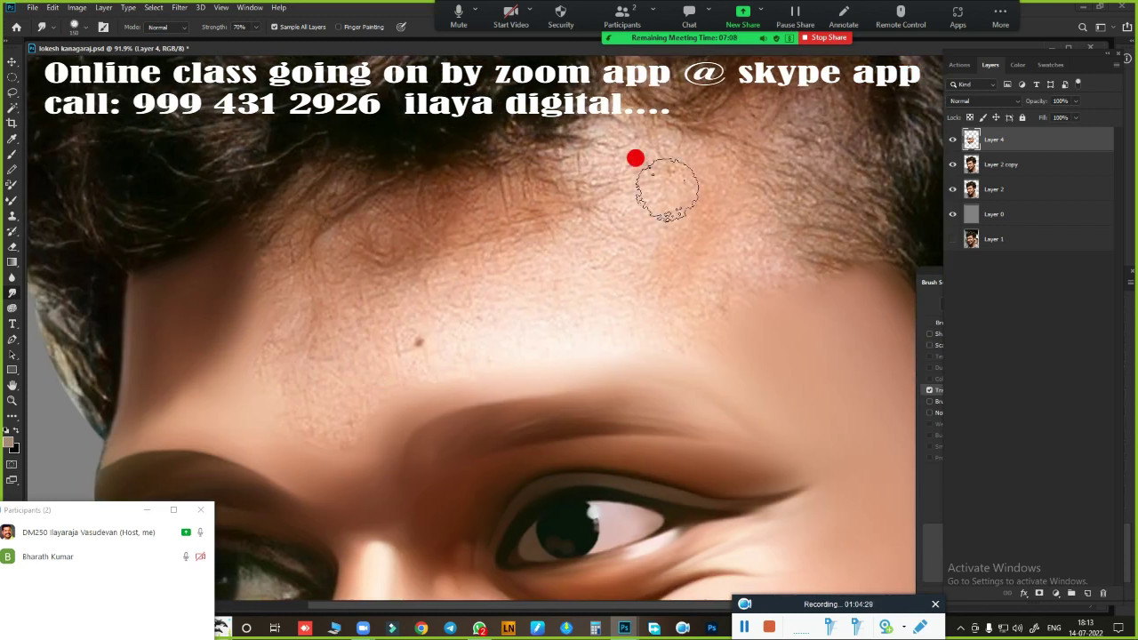
pyautogui.moveTo(635, 157)
pyautogui.mouseDown()
pyautogui.moveTo(802, 236)
pyautogui.moveTo(472, 144)
pyautogui.moveTo(617, 236)
pyautogui.moveTo(223, 226)
pyautogui.moveTo(328, 158)
pyautogui.moveTo(244, 183)
pyautogui.moveTo(332, 159)
pyautogui.moveTo(259, 330)
pyautogui.moveTo(406, 249)
pyautogui.moveTo(363, 196)
pyautogui.moveTo(389, 164)
pyautogui.moveTo(317, 281)
pyautogui.moveTo(304, 347)
pyautogui.moveTo(441, 310)
pyautogui.moveTo(409, 333)
pyautogui.moveTo(346, 323)
pyautogui.moveTo(318, 432)
pyautogui.moveTo(264, 240)
pyautogui.moveTo(563, 101)
pyautogui.mouseUp()
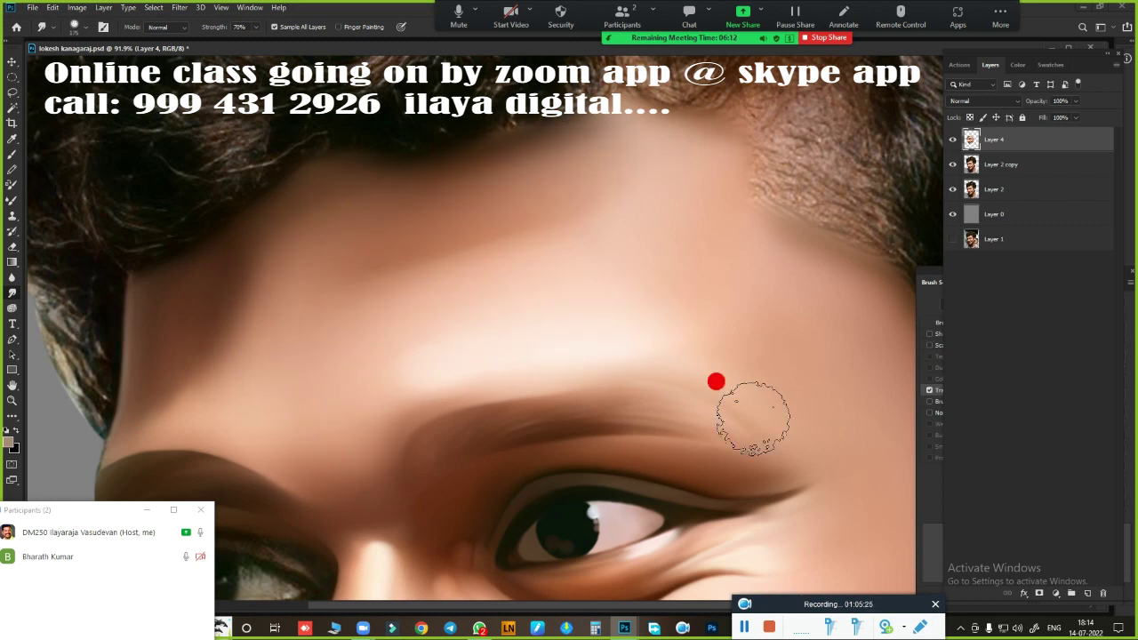
# - Enlarge the brush to about 95 px and smooth away the sideburn streaks beside the ear
pyautogui.scroll(-3, 717, 391)
pyautogui.scroll(2, 610, 314)
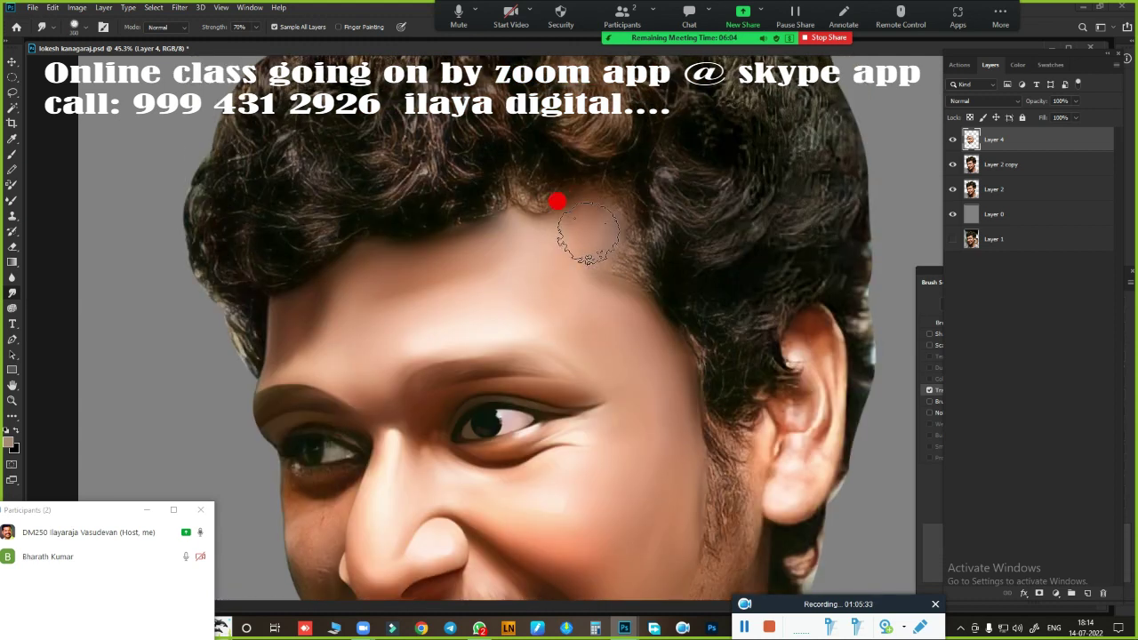
pyautogui.press(']')
pyautogui.press(']')
pyautogui.press(']')
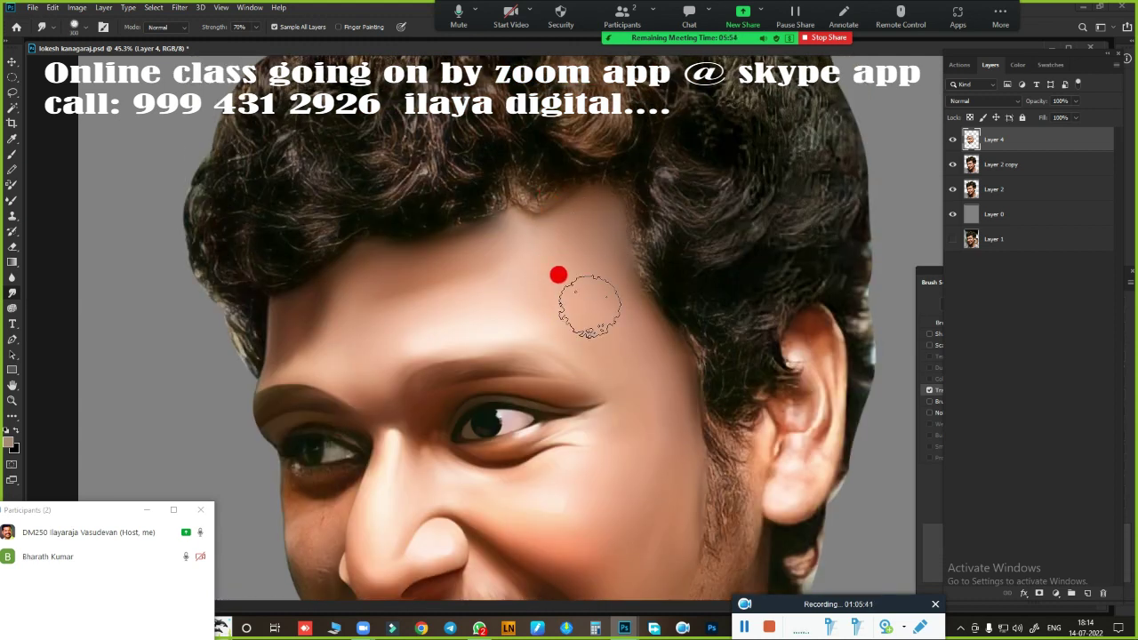
pyautogui.moveTo(673, 455); pyautogui.dragTo(694, 314)
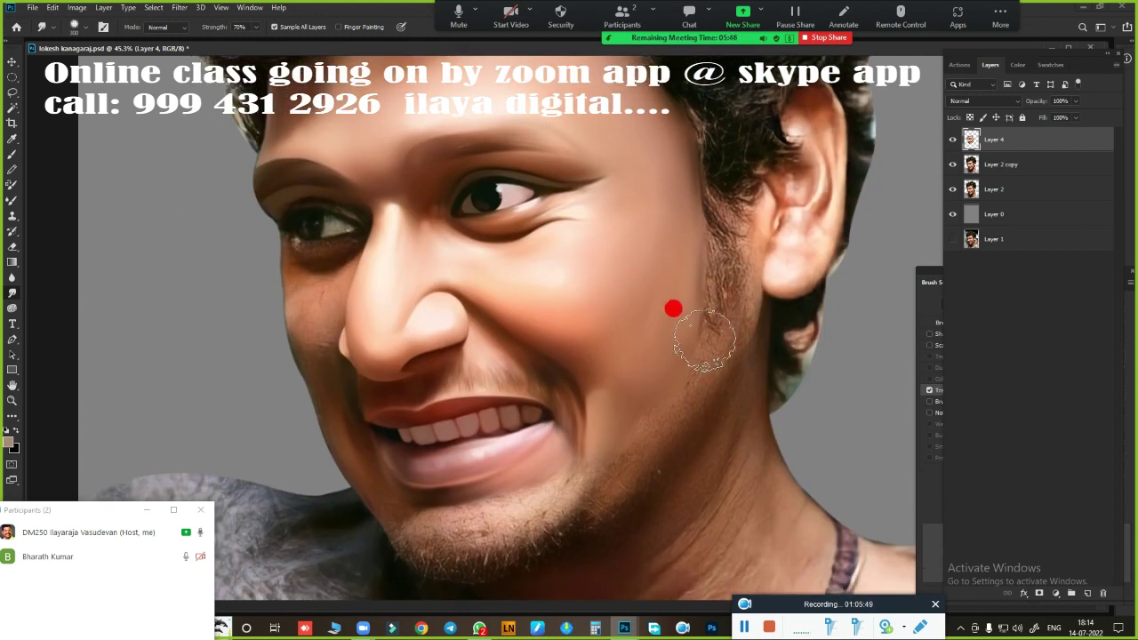
pyautogui.scroll(1, 703, 346)
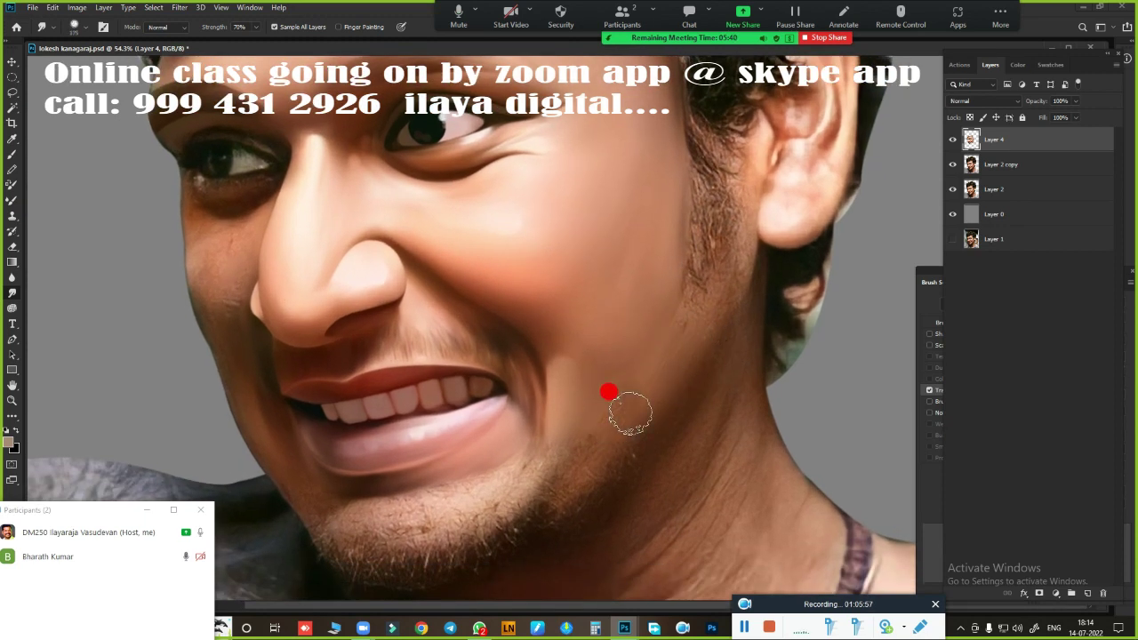
pyautogui.moveTo(724, 198)
pyautogui.mouseDown()
pyautogui.moveTo(718, 246)
pyautogui.moveTo(721, 223)
pyautogui.moveTo(648, 265)
pyautogui.mouseUp()
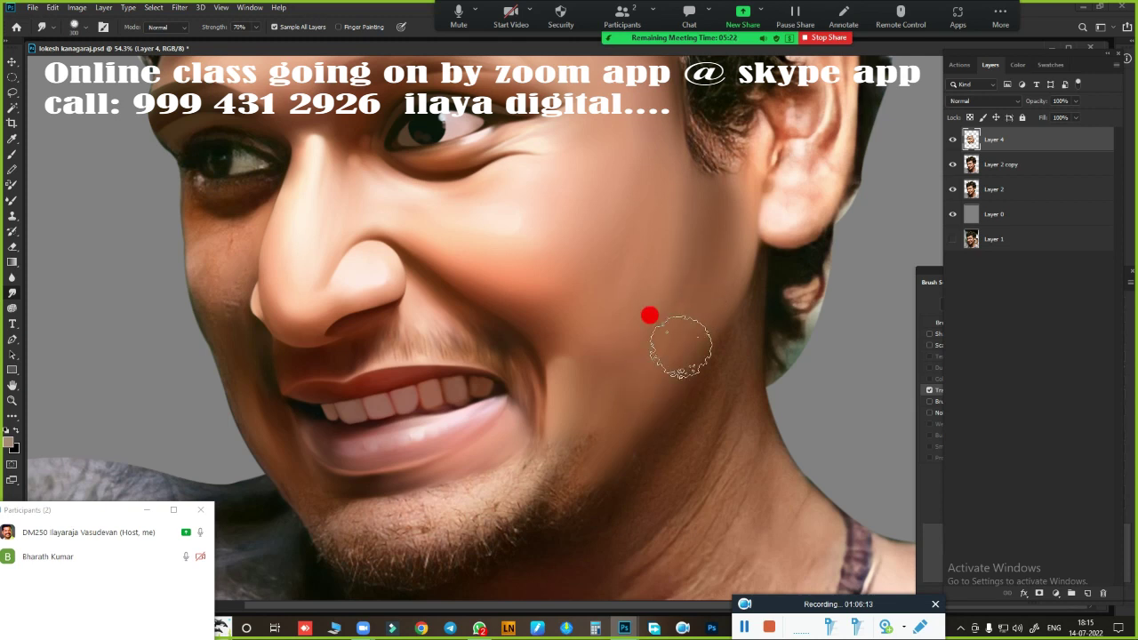
pyautogui.scroll(-2, 431, 290)
# - Smudge the upper edge of the eyebrow soft
pyautogui.scroll(-1, 431, 291)
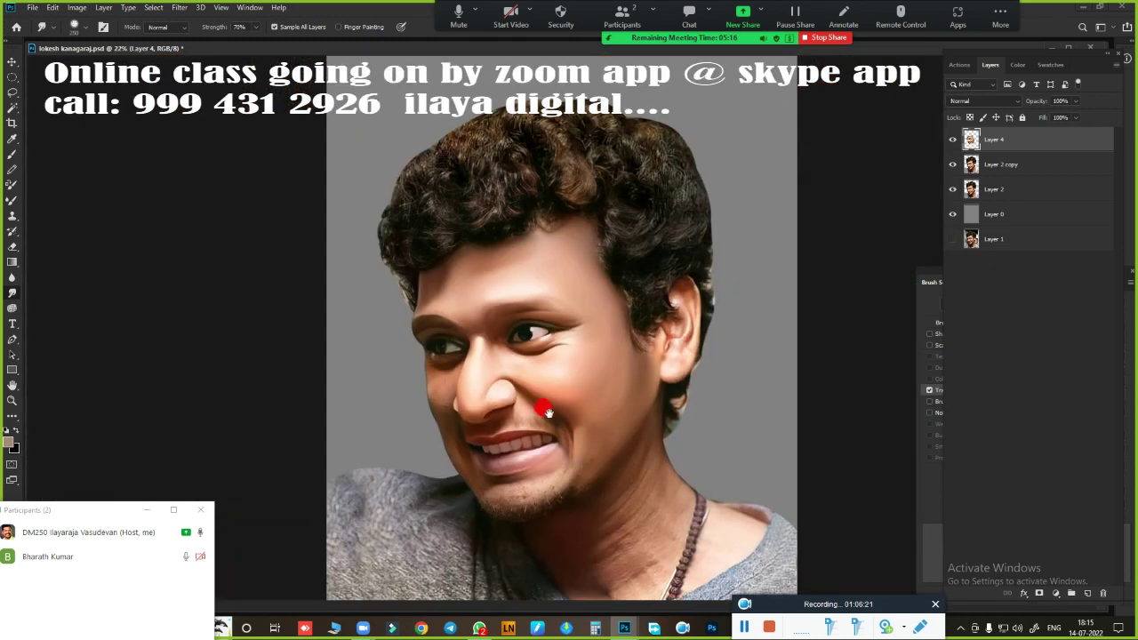
pyautogui.scroll(5, 542, 401)
pyautogui.scroll(1, 299, 243)
pyautogui.moveTo(300, 313)
pyautogui.mouseDown()
pyautogui.moveTo(344, 278)
pyautogui.moveTo(376, 310)
pyautogui.moveTo(540, 378)
pyautogui.mouseUp()
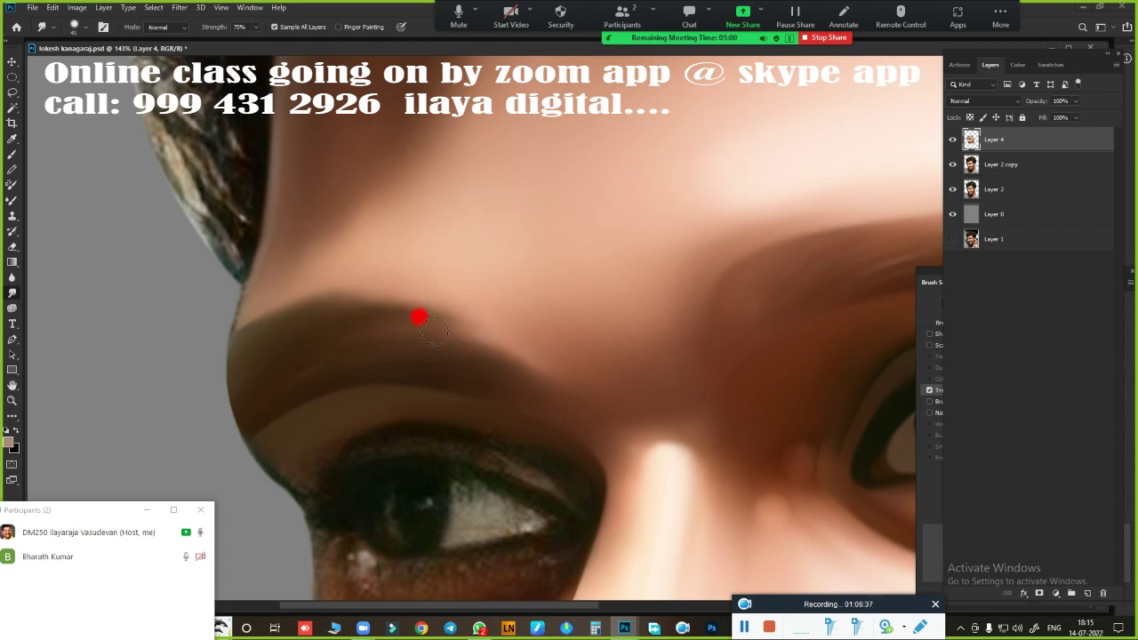
pyautogui.scroll(-2, 391, 364)
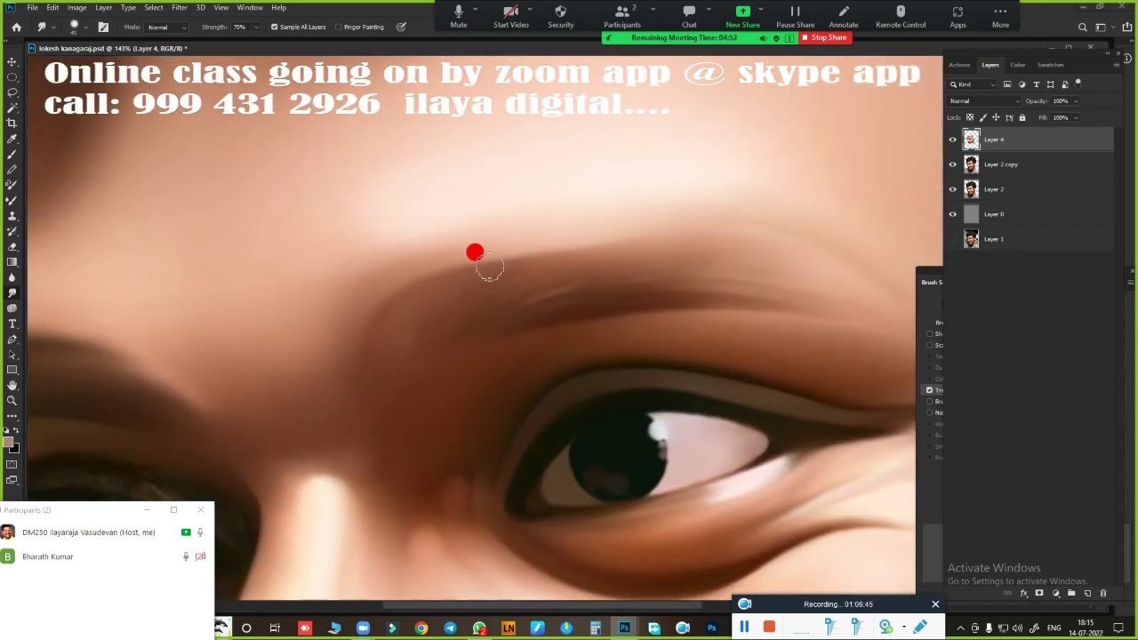
pyautogui.scroll(-3, 472, 249)
# - Lightly erase along the forehead hairline to soften the hair edge
pyautogui.press('e')
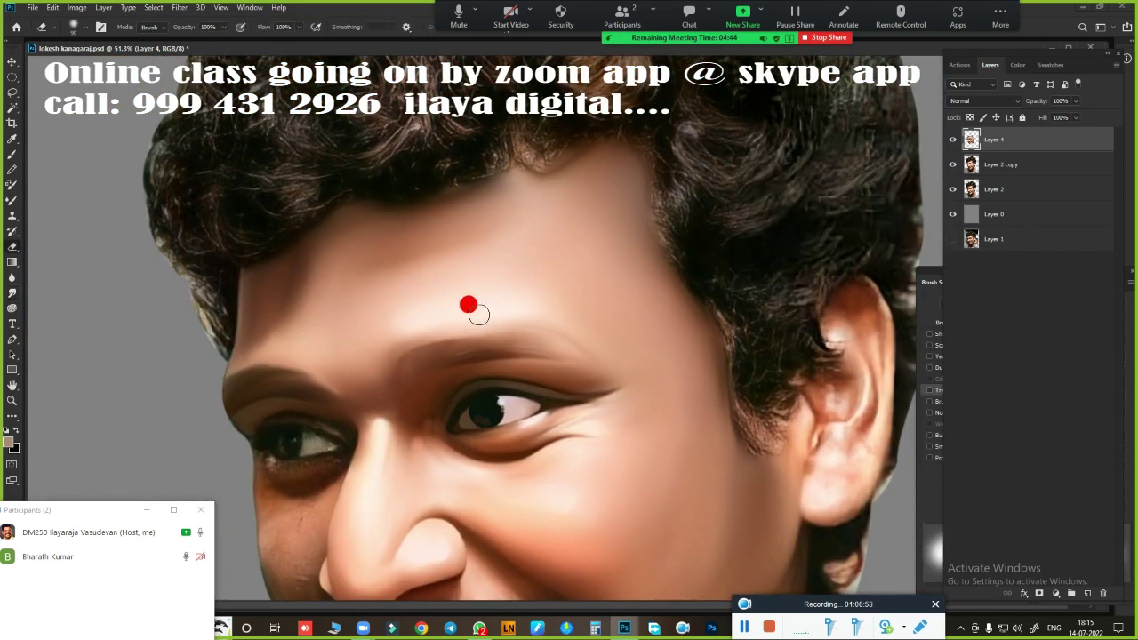
pyautogui.moveTo(243, 246)
pyautogui.mouseDown()
pyautogui.moveTo(432, 178)
pyautogui.moveTo(546, 152)
pyautogui.moveTo(648, 158)
pyautogui.moveTo(770, 457)
pyautogui.mouseUp()
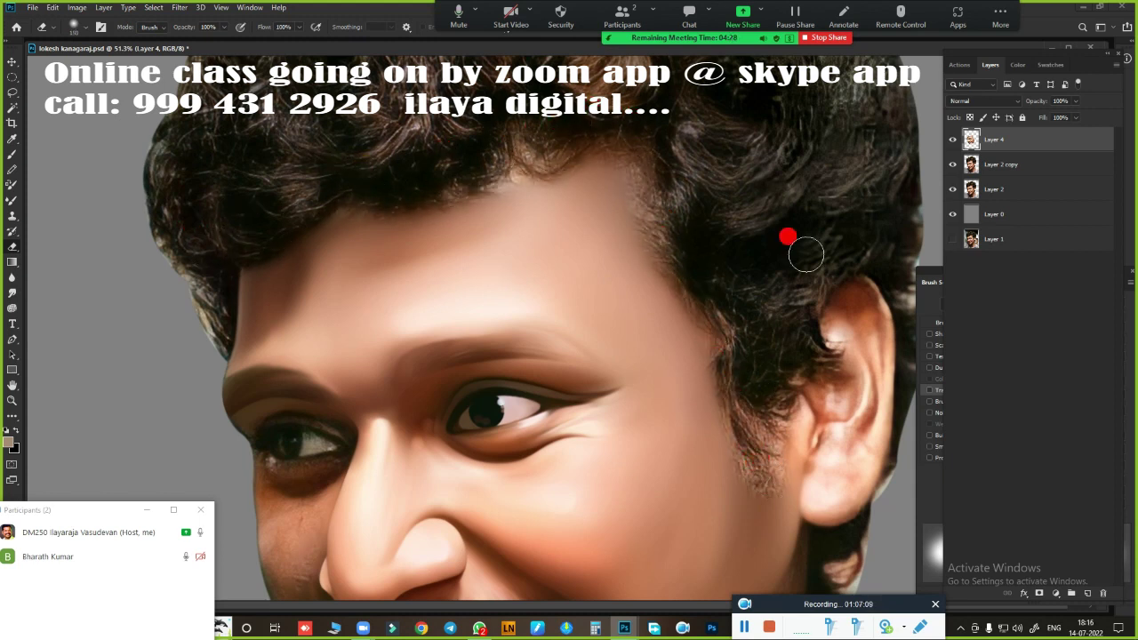
pyautogui.scroll(-5, 806, 255)
pyautogui.scroll(3, 559, 370)
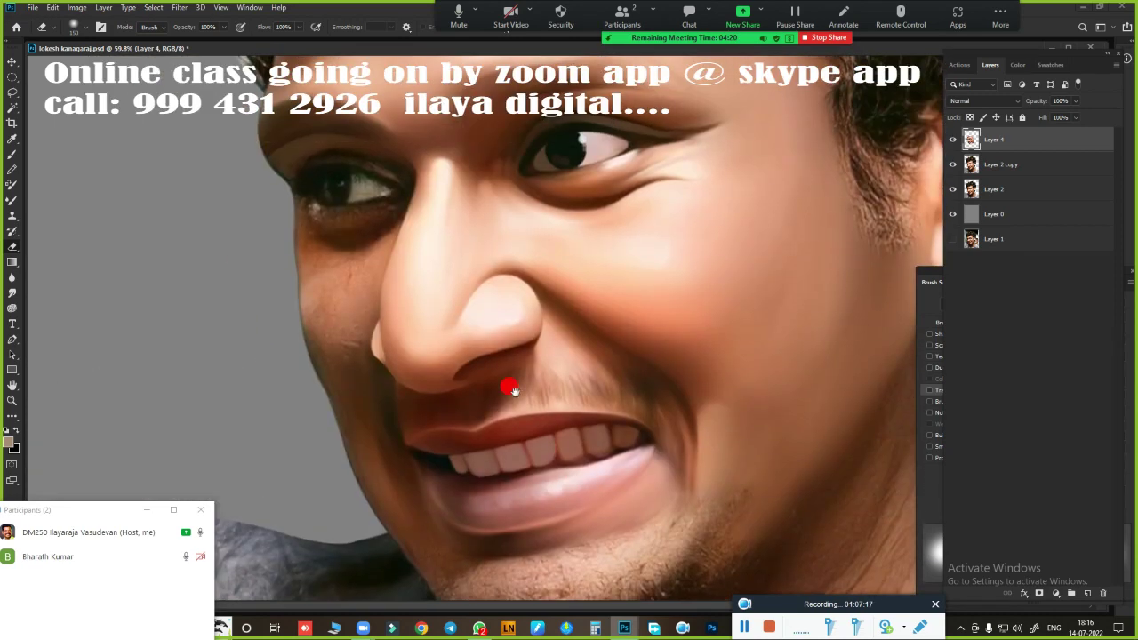
pyautogui.scroll(-2, 414, 412)
pyautogui.scroll(4, 451, 370)
pyautogui.scroll(2, 451, 371)
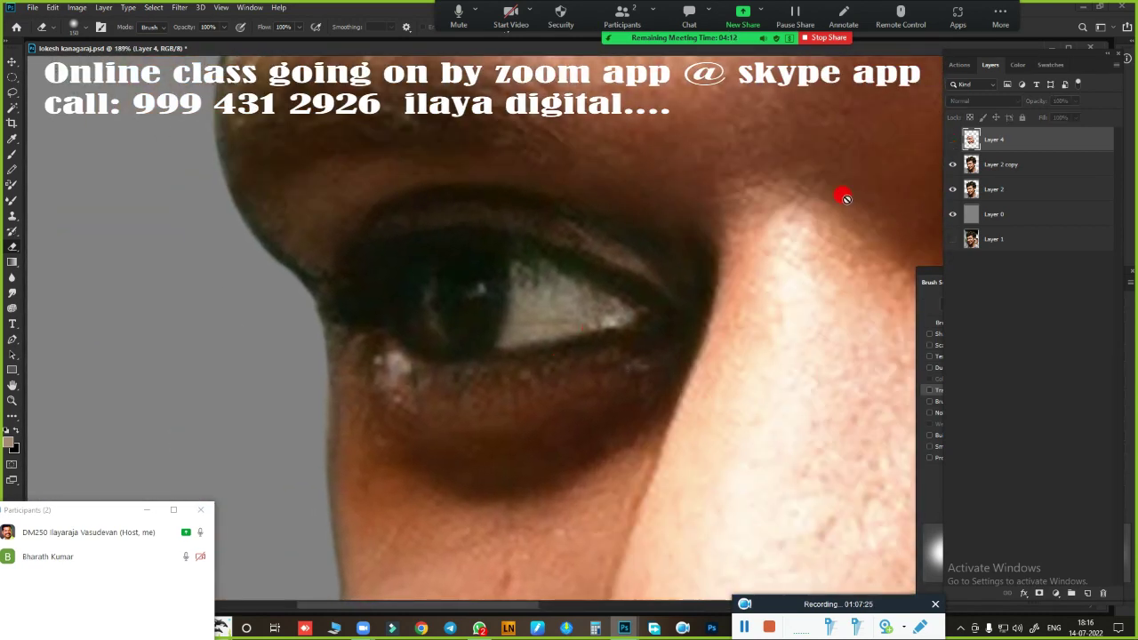
# - Trace a curved Pen path following the left upper eyelid
pyautogui.press('p')
pyautogui.hotkey('ctrl', ',')
pyautogui.click(951, 140)
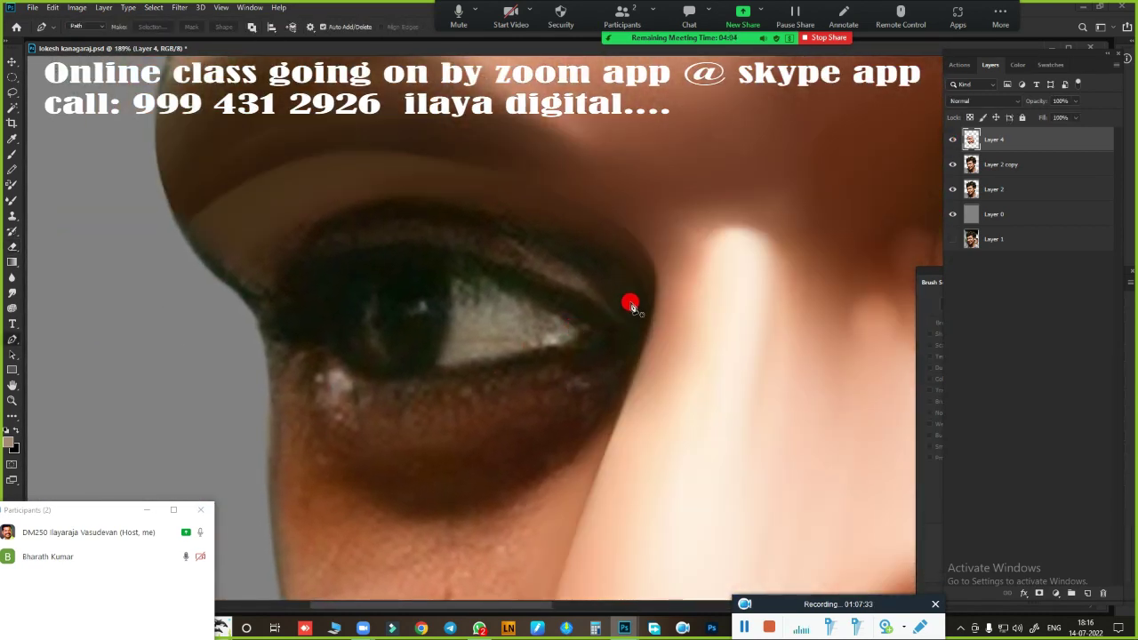
pyautogui.moveTo(328, 224); pyautogui.dragTo(246, 235)
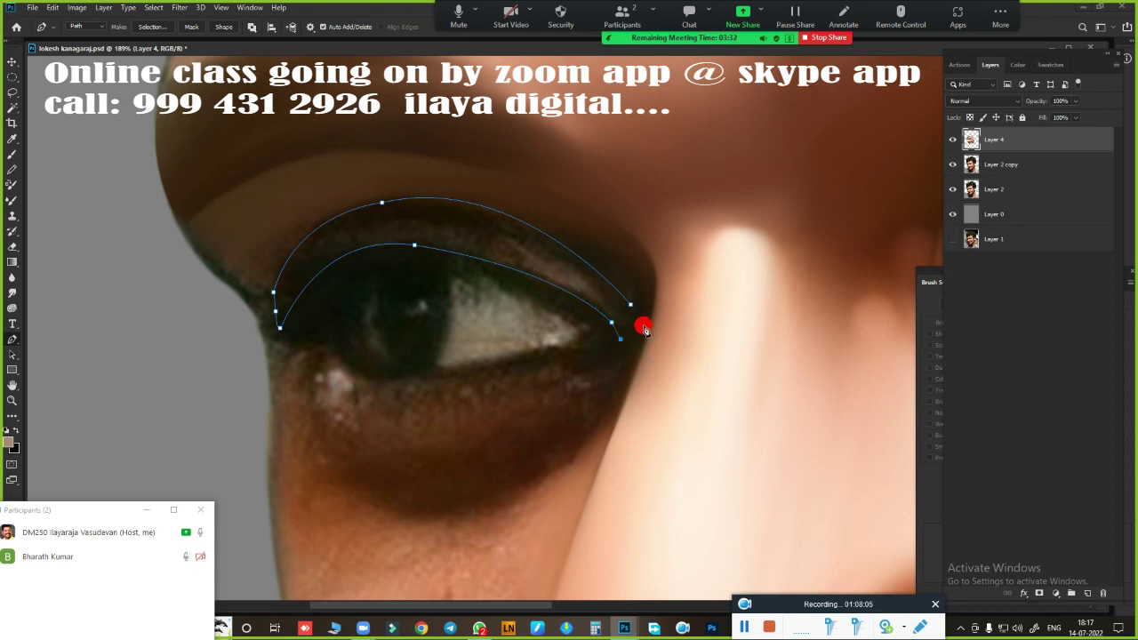
pyautogui.scroll(5, 533, 338)
pyautogui.scroll(-3, 480, 356)
# - Load the eyelid path as a feathered selection and blend its crease with the Mixer Brush
pyautogui.hotkey('ctrl', 'Return')
pyautogui.hotkey('shift', 'F6')
pyautogui.press('Return')
pyautogui.press('b')
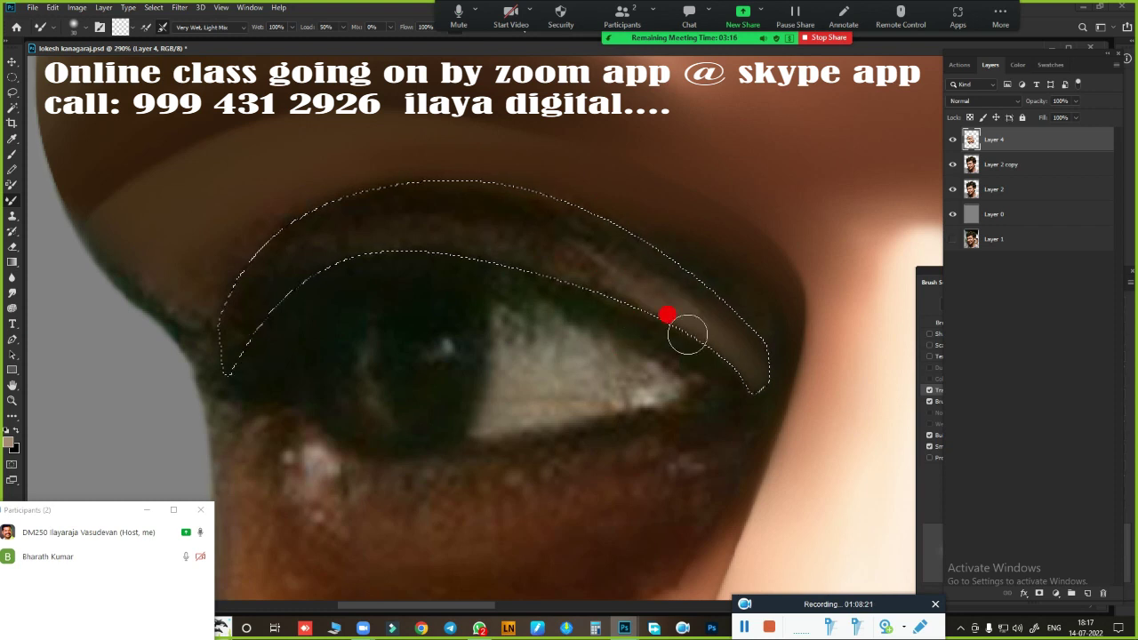
pyautogui.moveTo(526, 280)
pyautogui.mouseDown()
pyautogui.moveTo(693, 318)
pyautogui.moveTo(365, 235)
pyautogui.mouseUp()
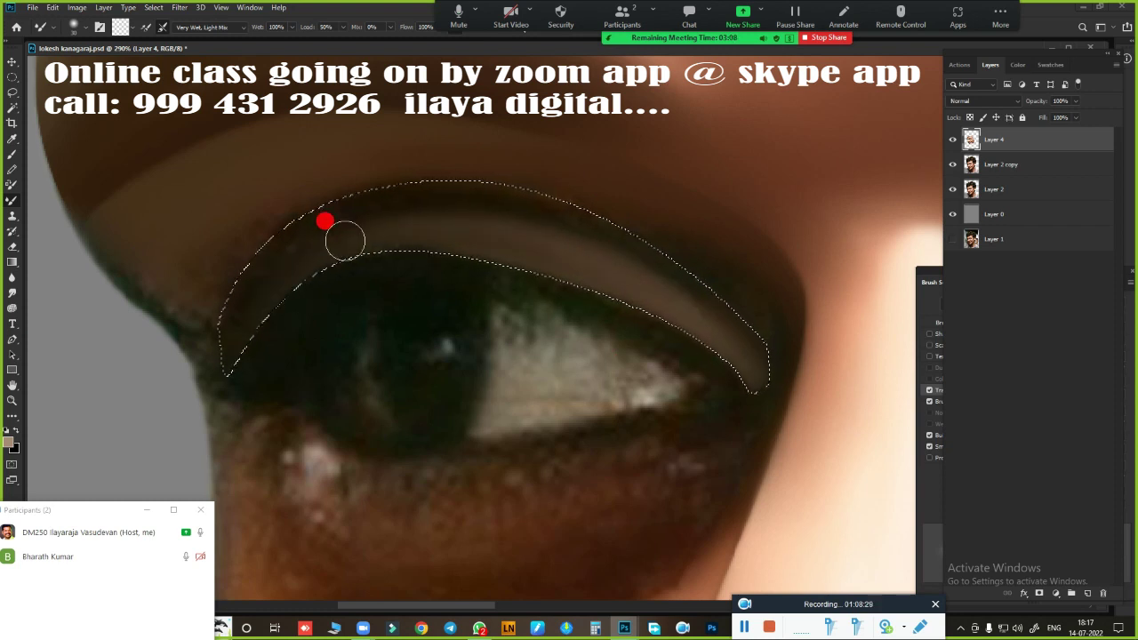
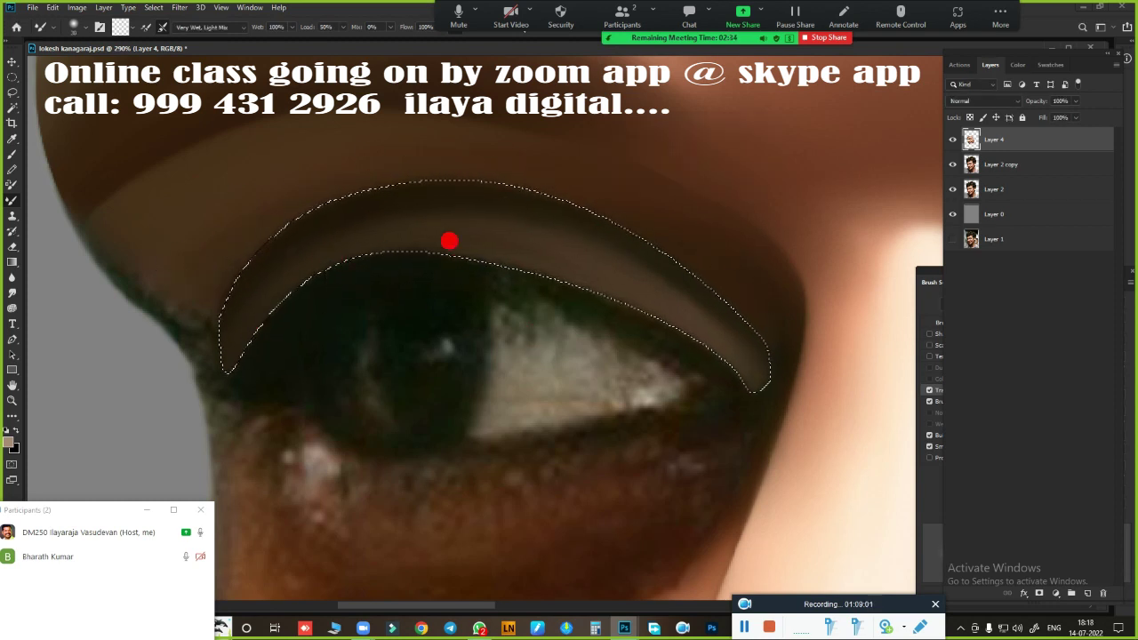
# - Trace the dark under-eye bag with the Pen and convert the path to a selection
pyautogui.scroll(-5, 531, 468)
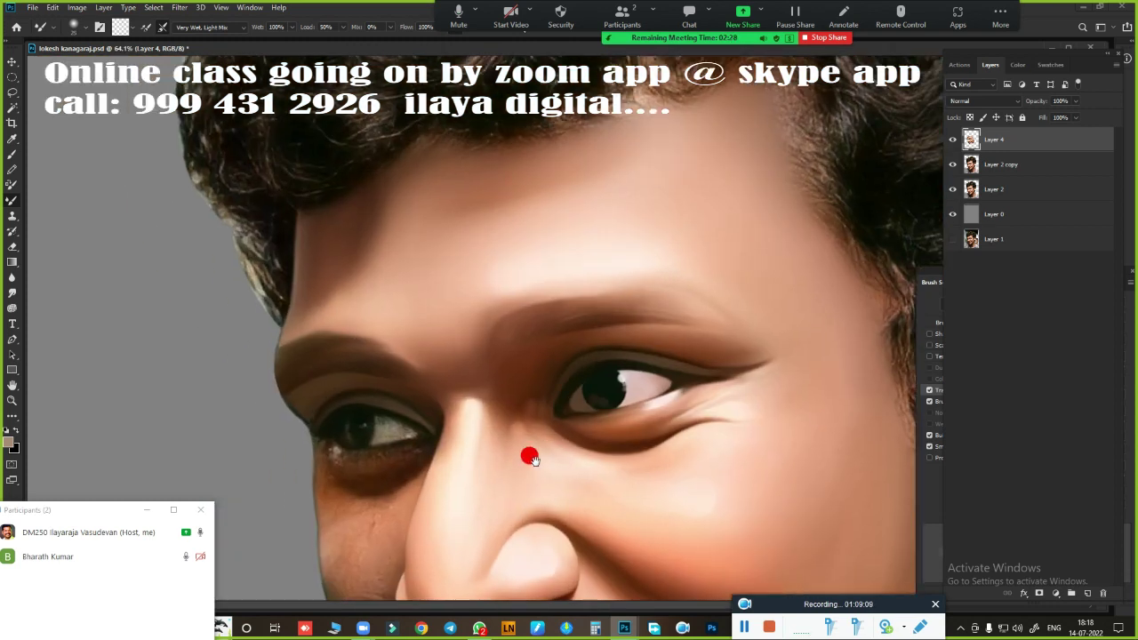
pyautogui.scroll(3, 374, 310)
pyautogui.hotkey('ctrl', 'd')
pyautogui.press('p')
pyautogui.hotkey('ctrl', ',')
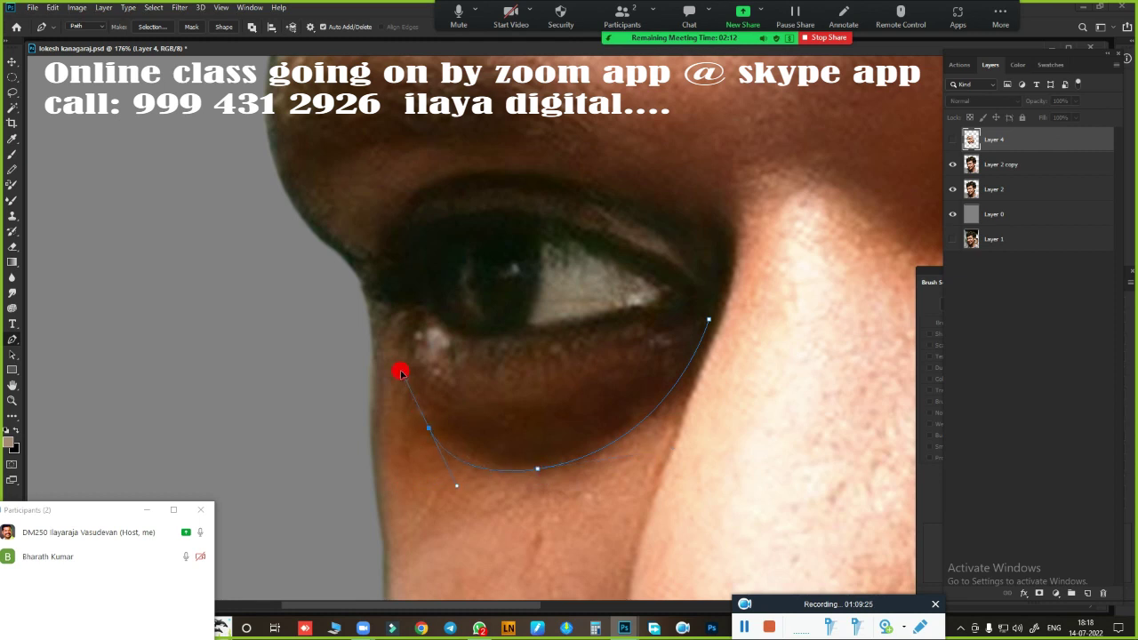
pyautogui.click(702, 302)
pyautogui.hotkey('ctrl', 'Return')
# - Feather the under-eye selection by 2.5 px and smudge the bag into soft shading
pyautogui.hotkey('ctrl', ',')
pyautogui.scroll(2, 693, 373)
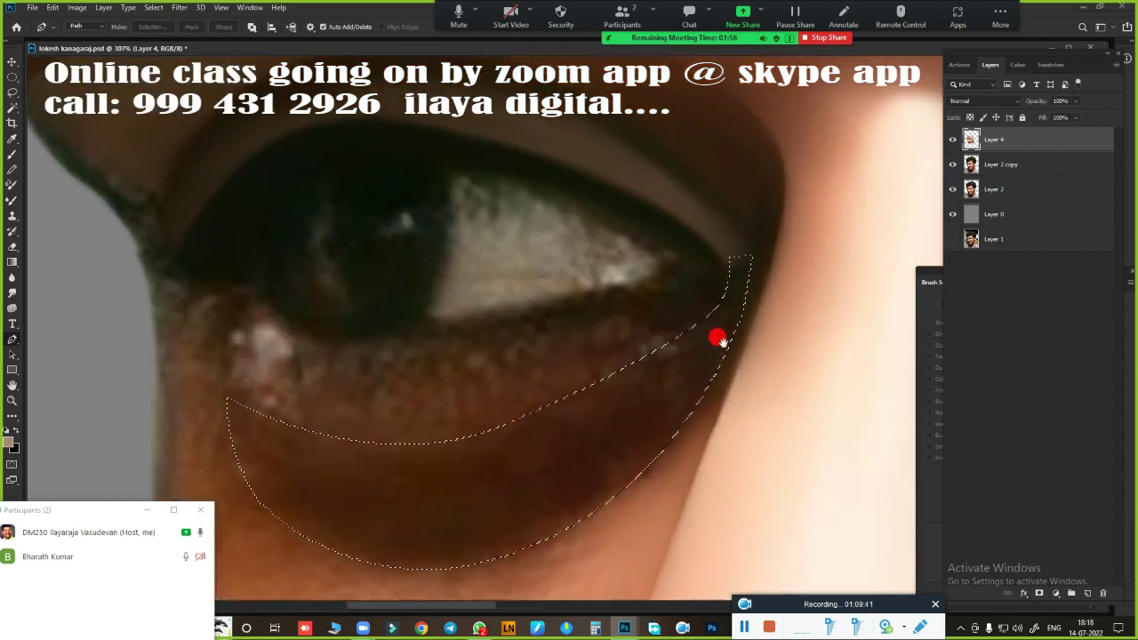
pyautogui.scroll(2, 533, 392)
pyautogui.hotkey('shift', 'F6')
pyautogui.press('Return')
pyautogui.press('r')
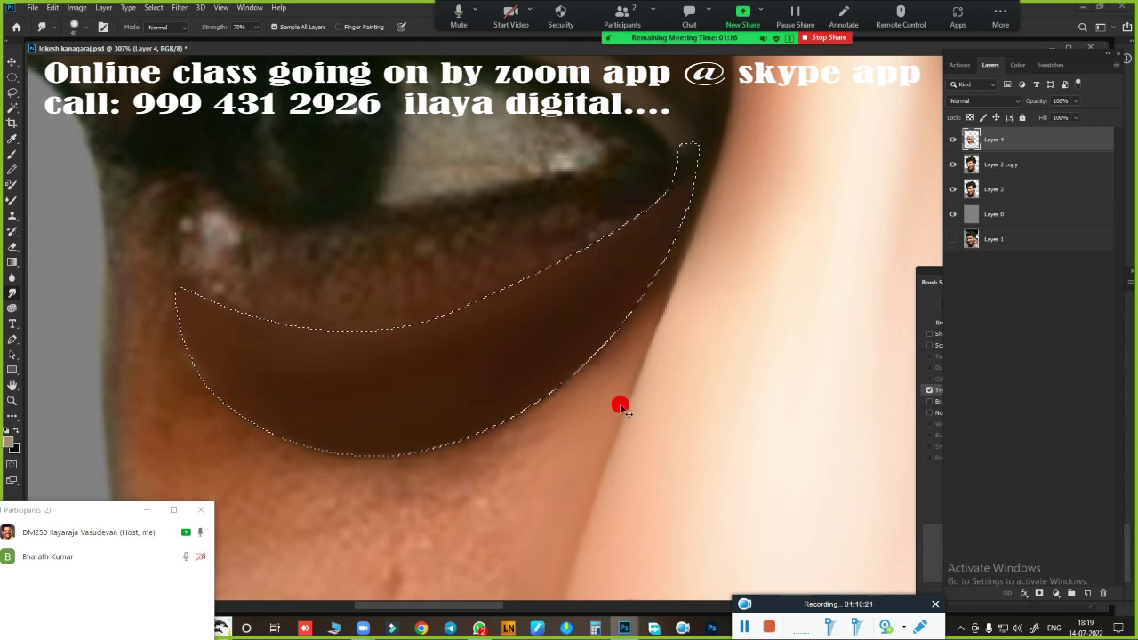
pyautogui.hotkey('shift', 'F6')
pyautogui.press('Return')
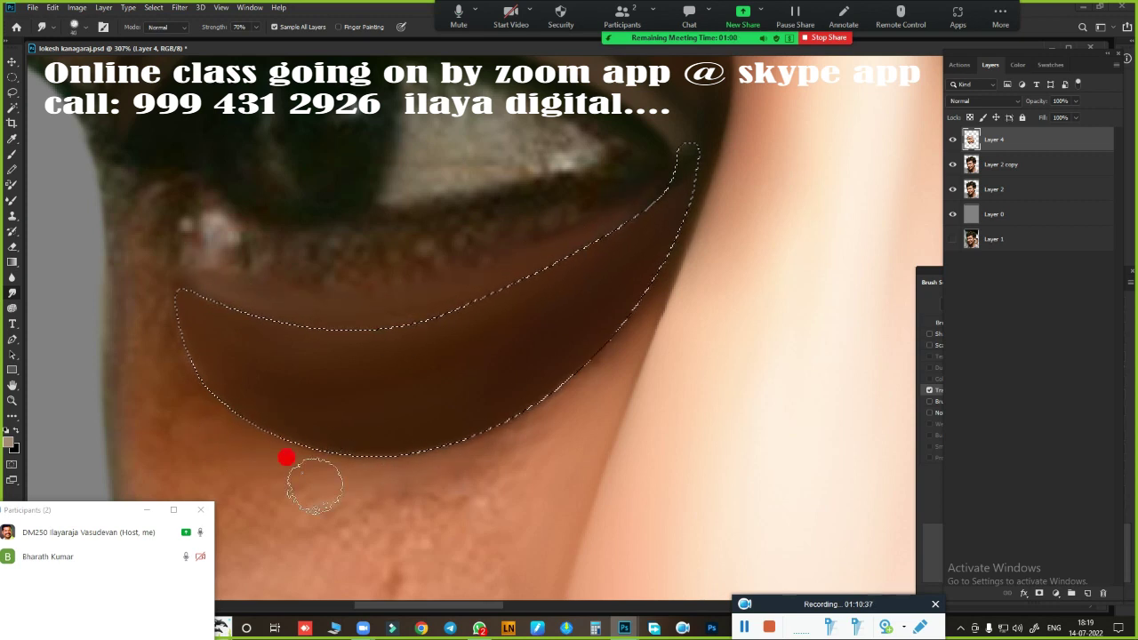
pyautogui.scroll(-3, 355, 451)
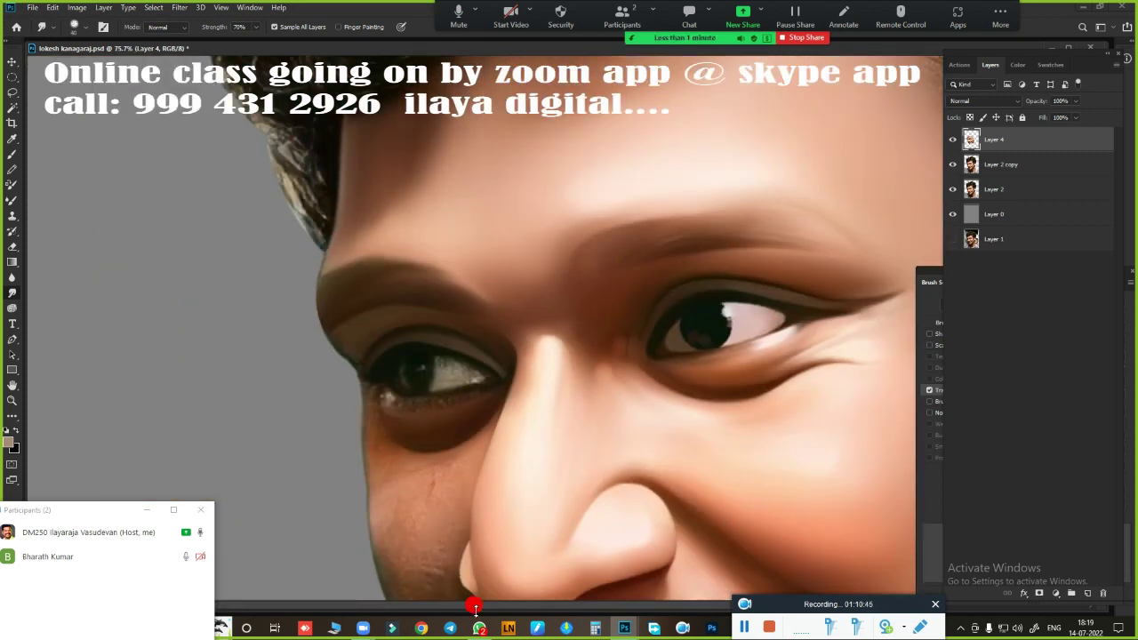
pyautogui.scroll(3, 388, 292)
pyautogui.moveTo(388, 292); pyautogui.dragTo(424, 422)
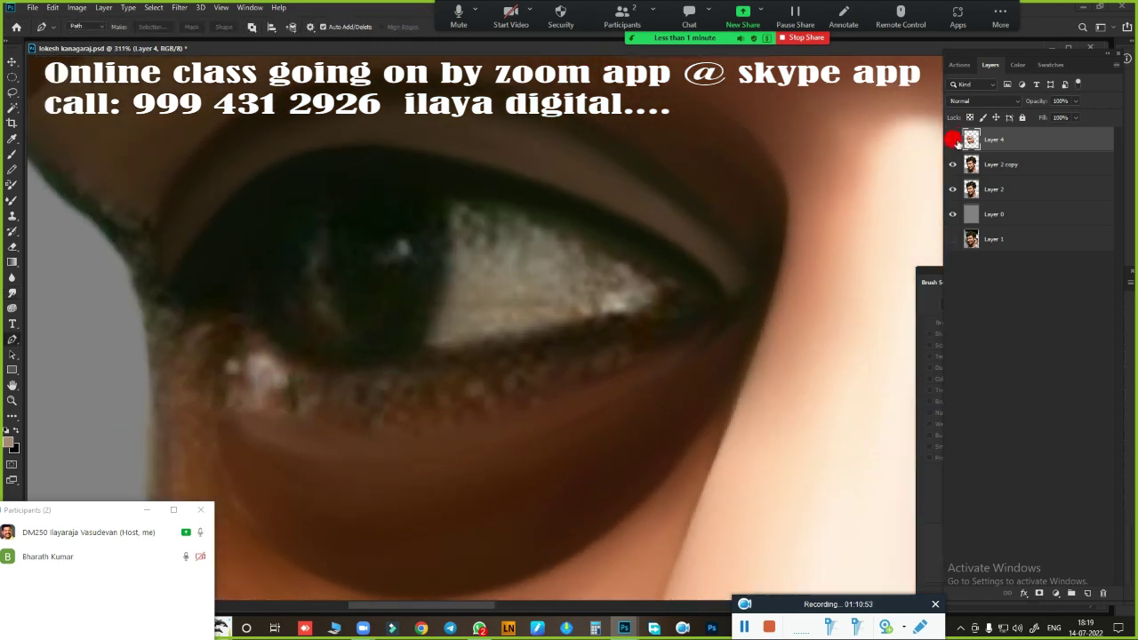
# - Pen-trace the strip along the lower lid and turn it into a selection
pyautogui.click(952, 139)
pyautogui.press('p')
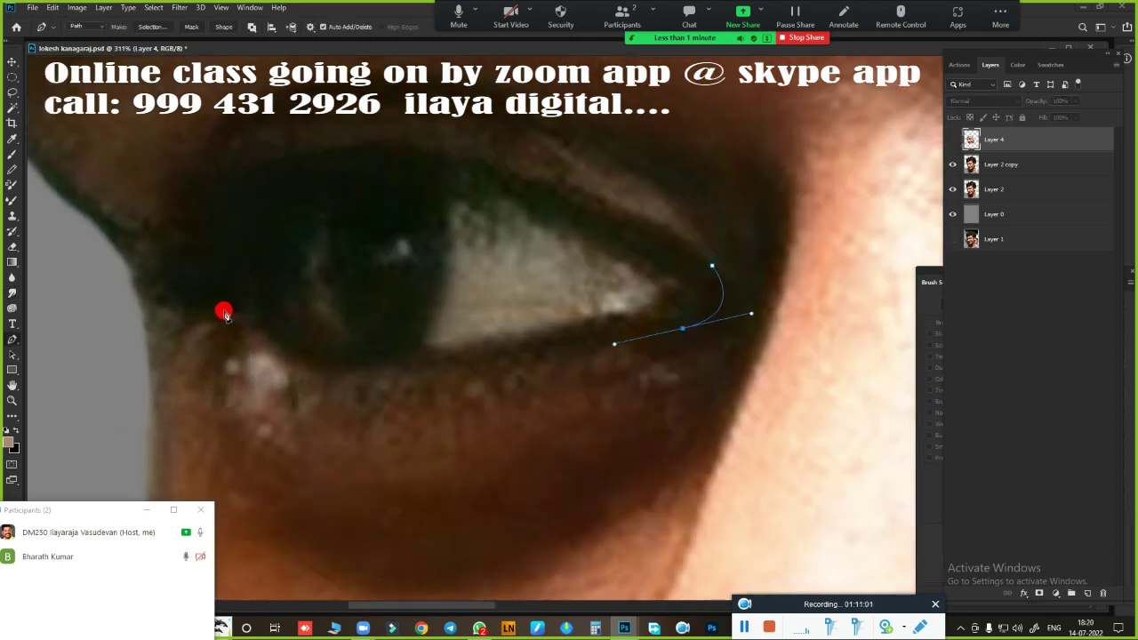
pyautogui.moveTo(223, 313); pyautogui.dragTo(165, 187)
pyautogui.hotkey('ctrl', 'z')
pyautogui.scroll(-1, 472, 379)
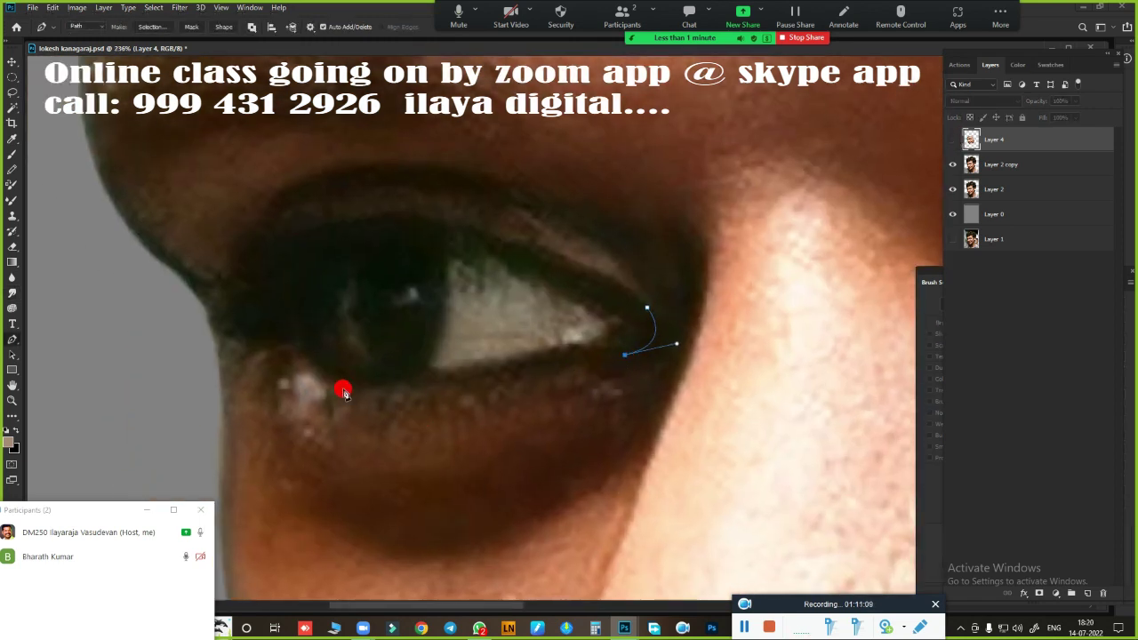
pyautogui.moveTo(335, 384); pyautogui.dragTo(278, 352)
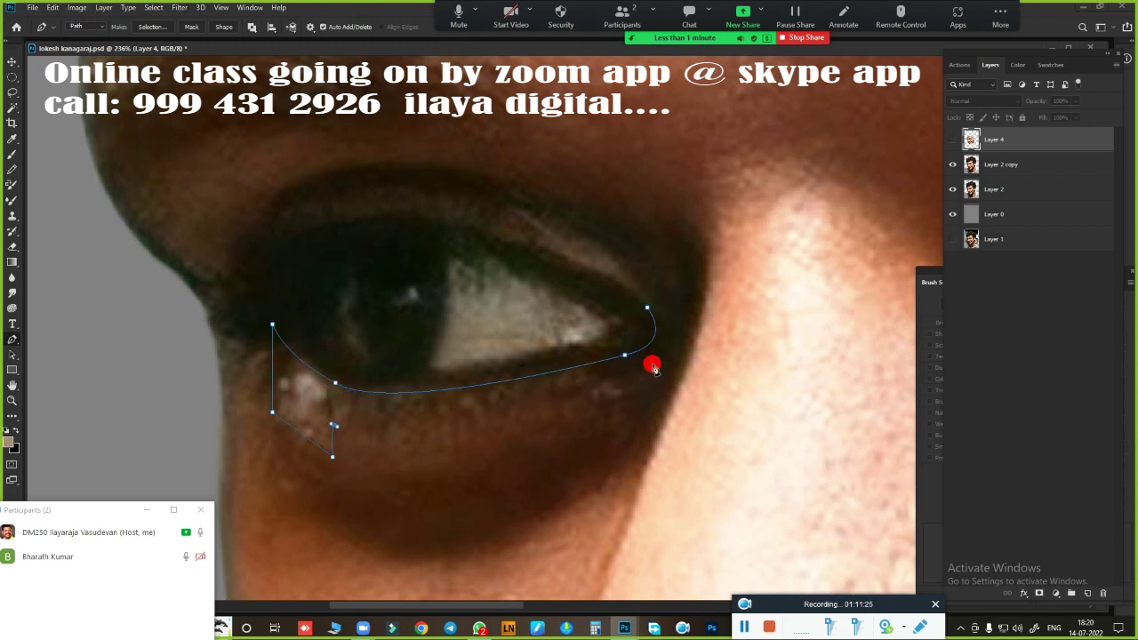
pyautogui.click(681, 330)
pyautogui.click(663, 418)
pyautogui.hotkey('ctrl', 'Return')
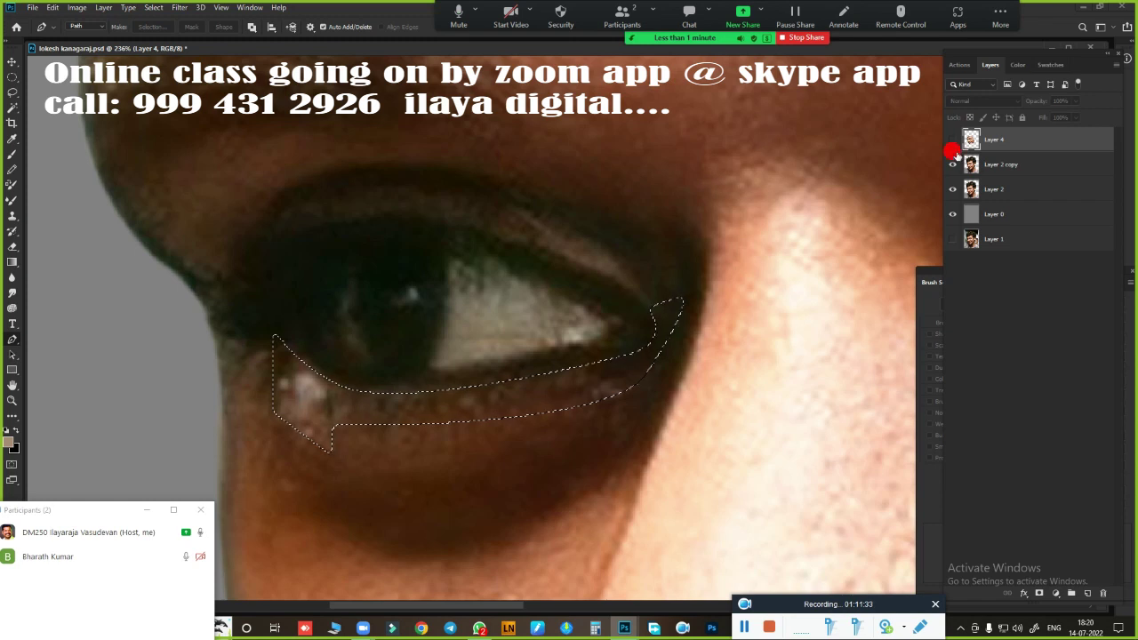
pyautogui.scroll(2, 739, 239)
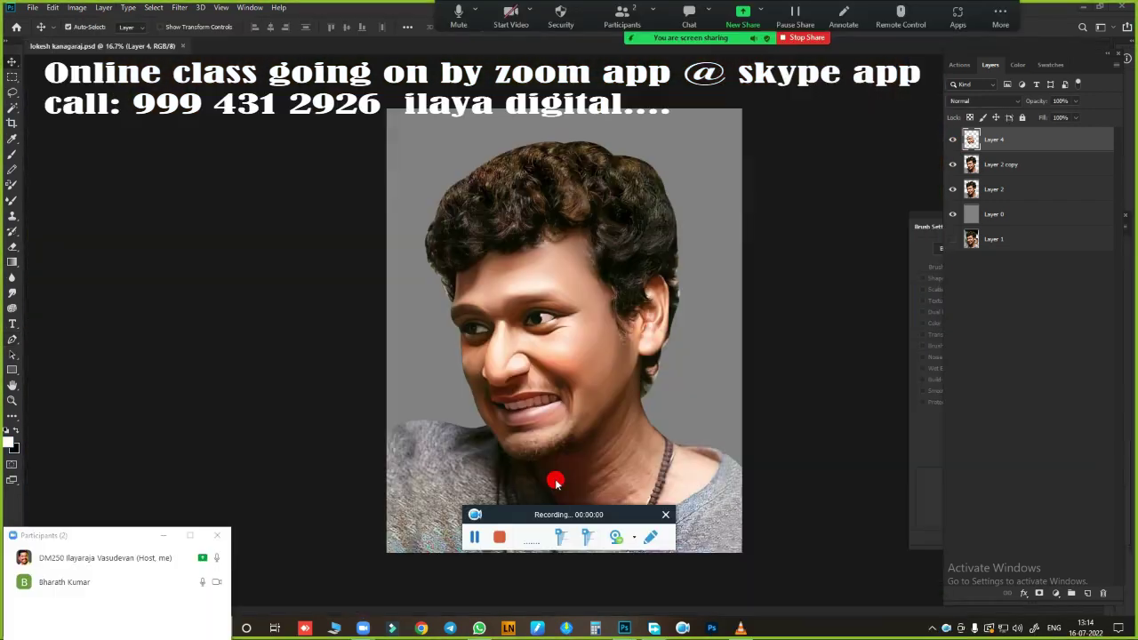
# - Select the round iris area with the Elliptical Marquee while viewing the original eye
pyautogui.press('r')
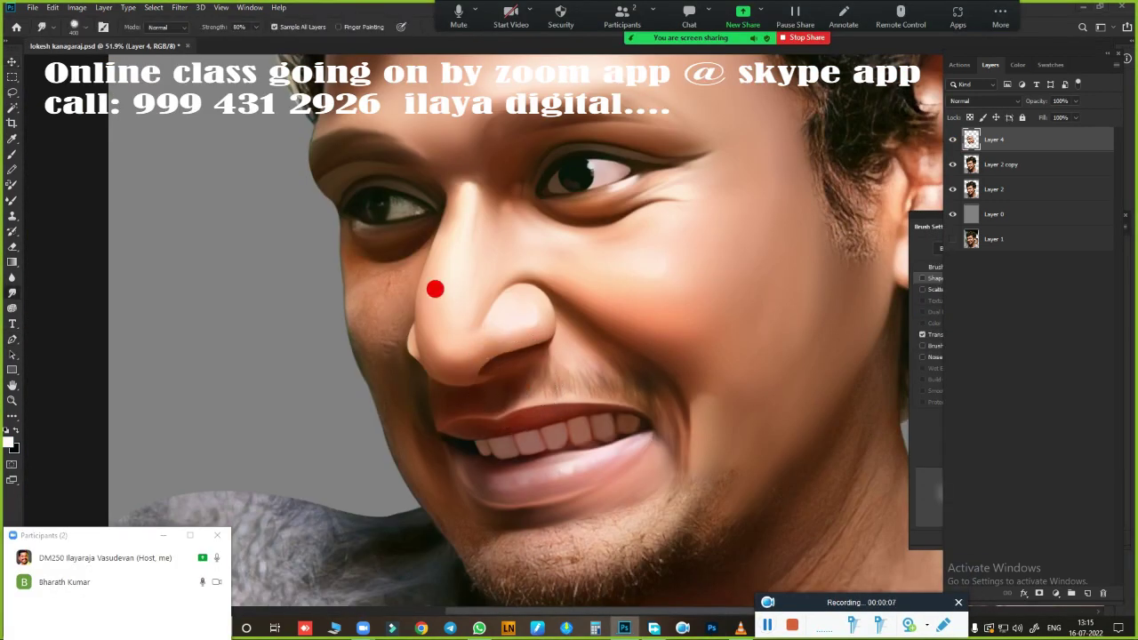
pyautogui.scroll(2, 388, 312)
pyautogui.scroll(2, 582, 330)
pyautogui.scroll(3, 502, 327)
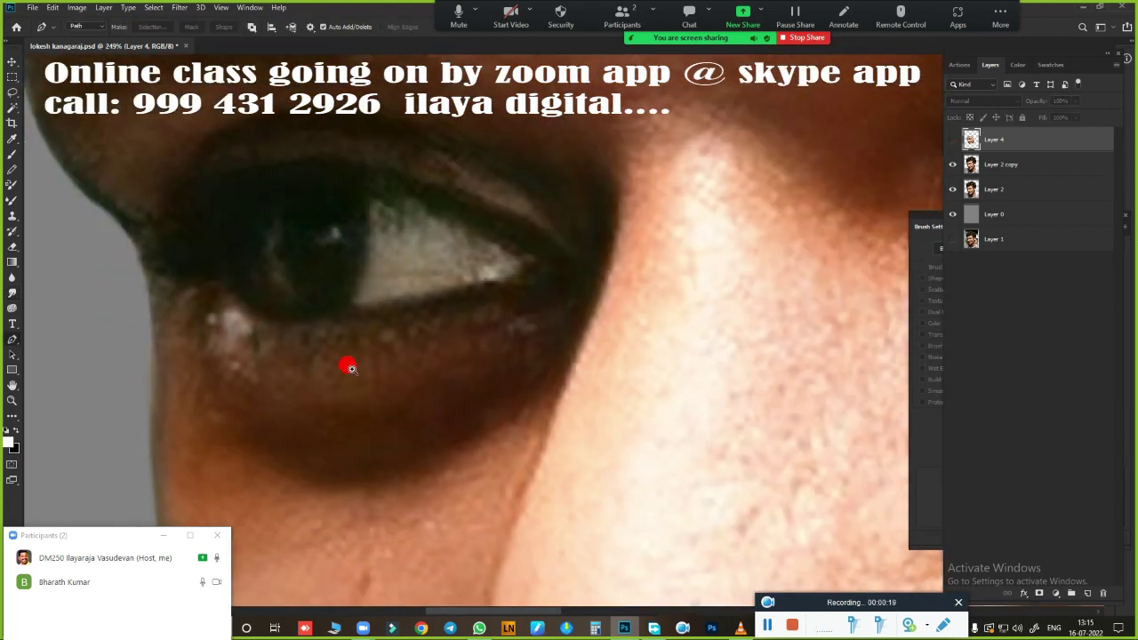
pyautogui.press('p')
pyautogui.click(952, 140)
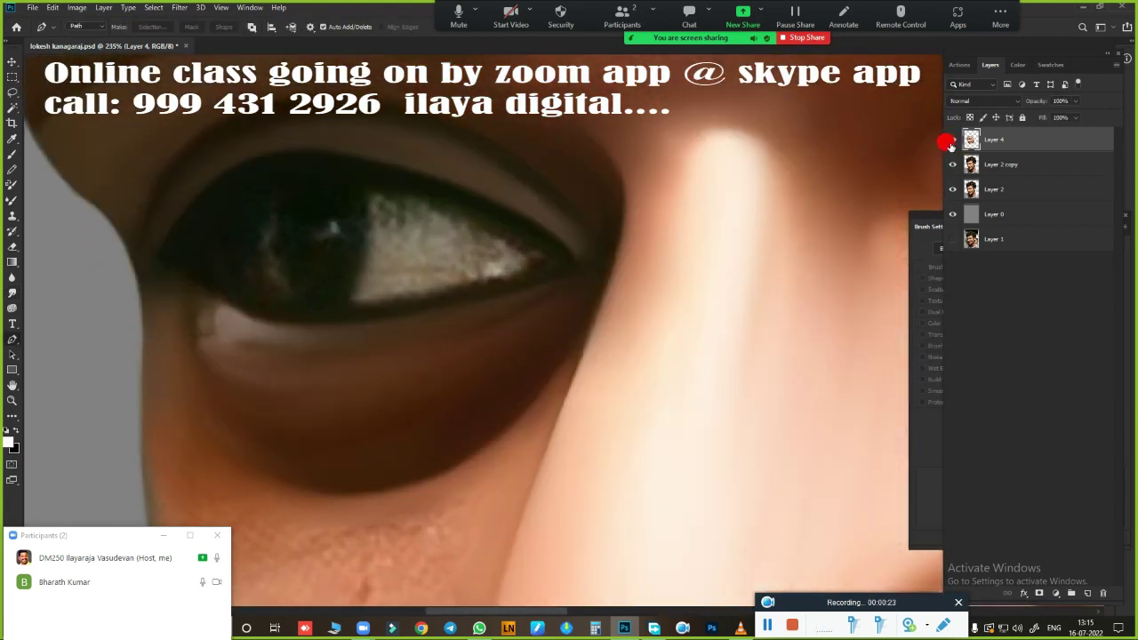
pyautogui.press('m')
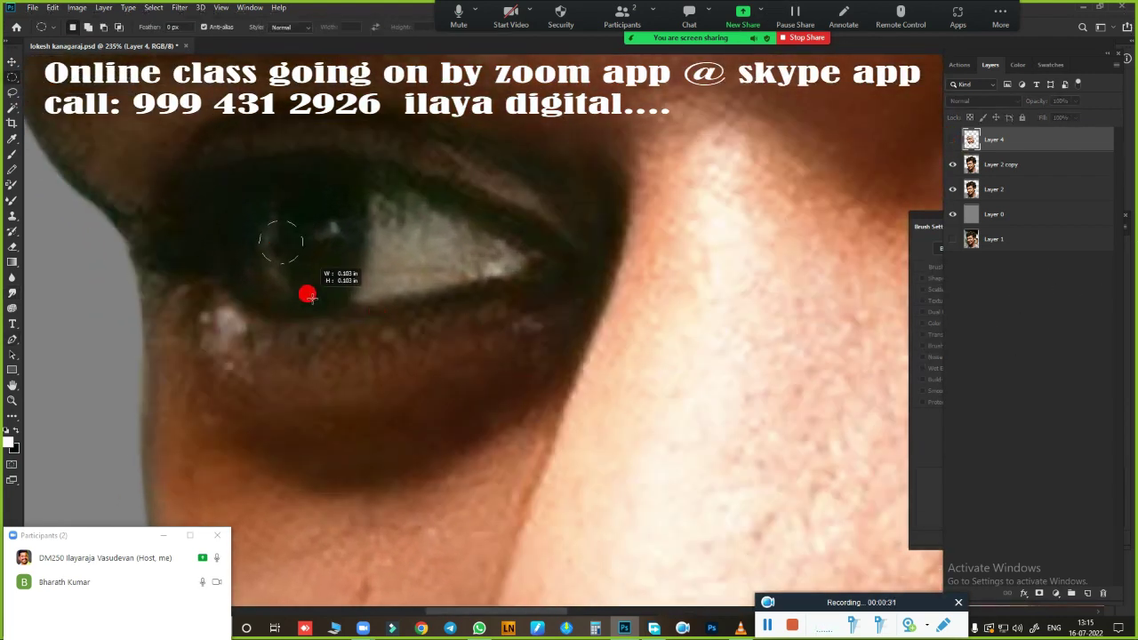
pyautogui.moveTo(308, 296); pyautogui.dragTo(351, 409)
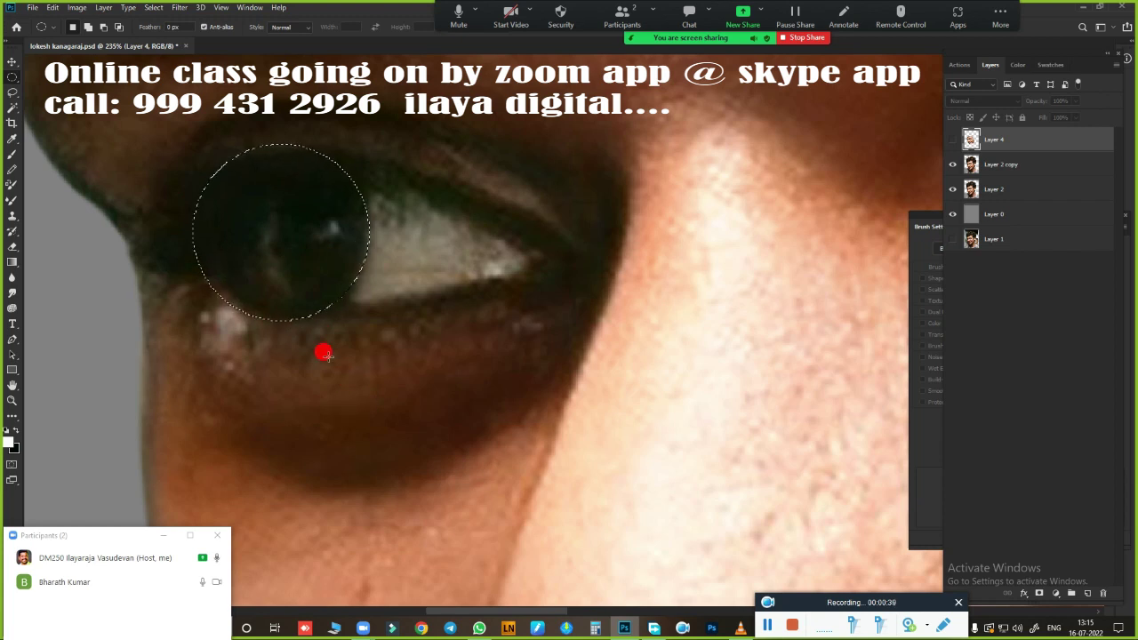
# - Smudge the bright catchlight into the pupil and redraw a circular selection around the iris
pyautogui.click(952, 140)
pyautogui.press('r')
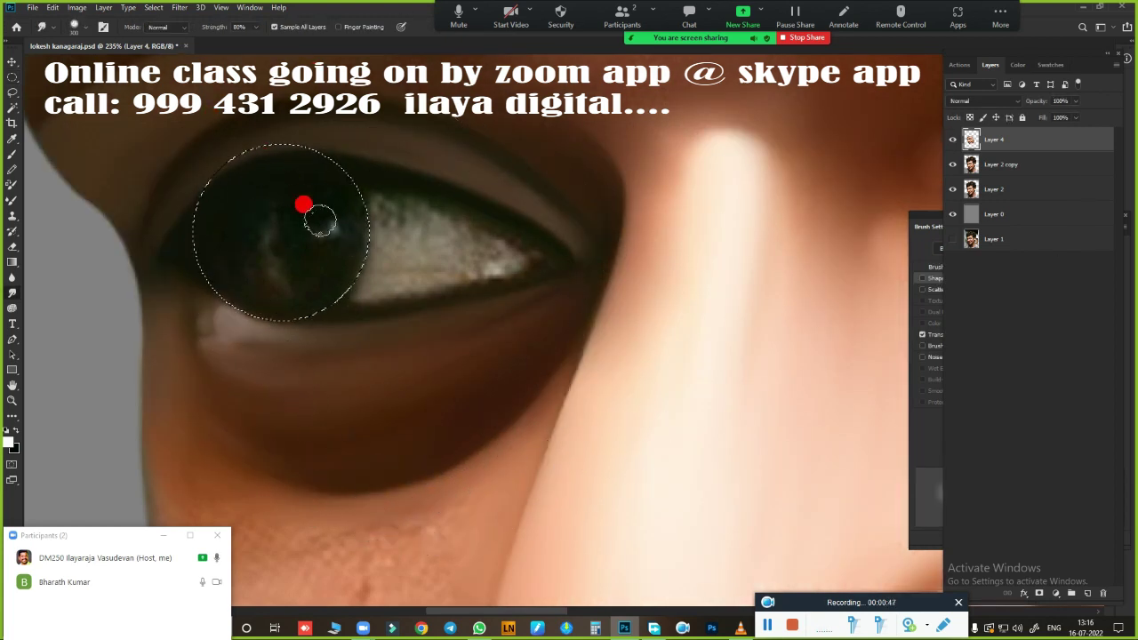
pyautogui.moveTo(340, 226)
pyautogui.mouseDown()
pyautogui.moveTo(304, 188)
pyautogui.moveTo(272, 210)
pyautogui.moveTo(305, 267)
pyautogui.mouseUp()
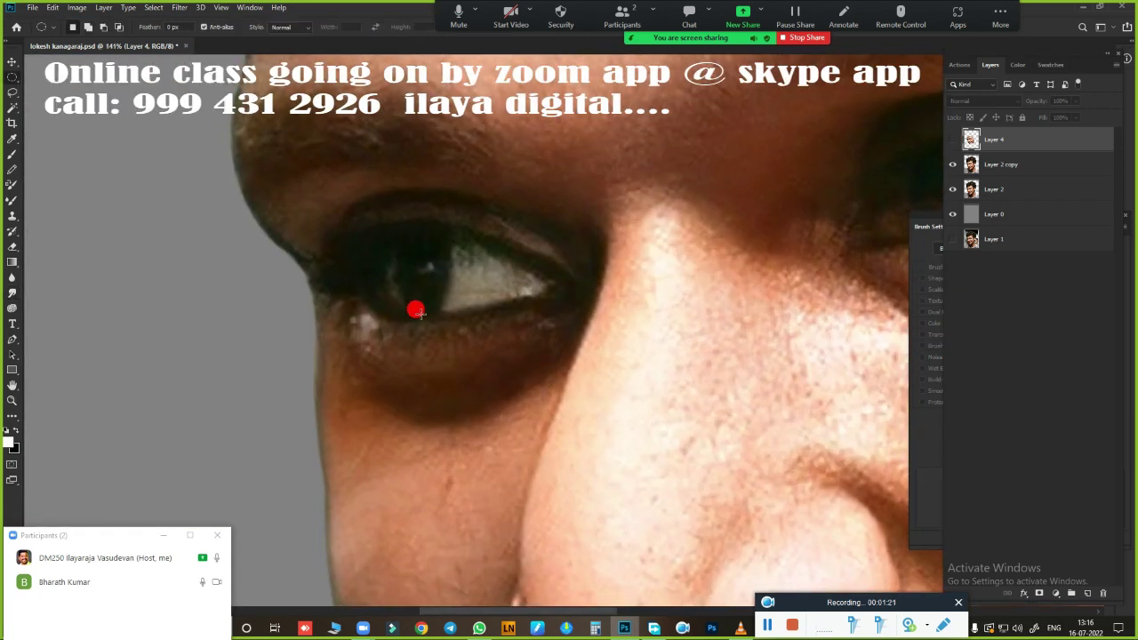
pyautogui.moveTo(416, 310)
pyautogui.mouseDown()
pyautogui.moveTo(457, 332)
pyautogui.moveTo(472, 294)
pyautogui.moveTo(462, 354)
pyautogui.mouseUp()
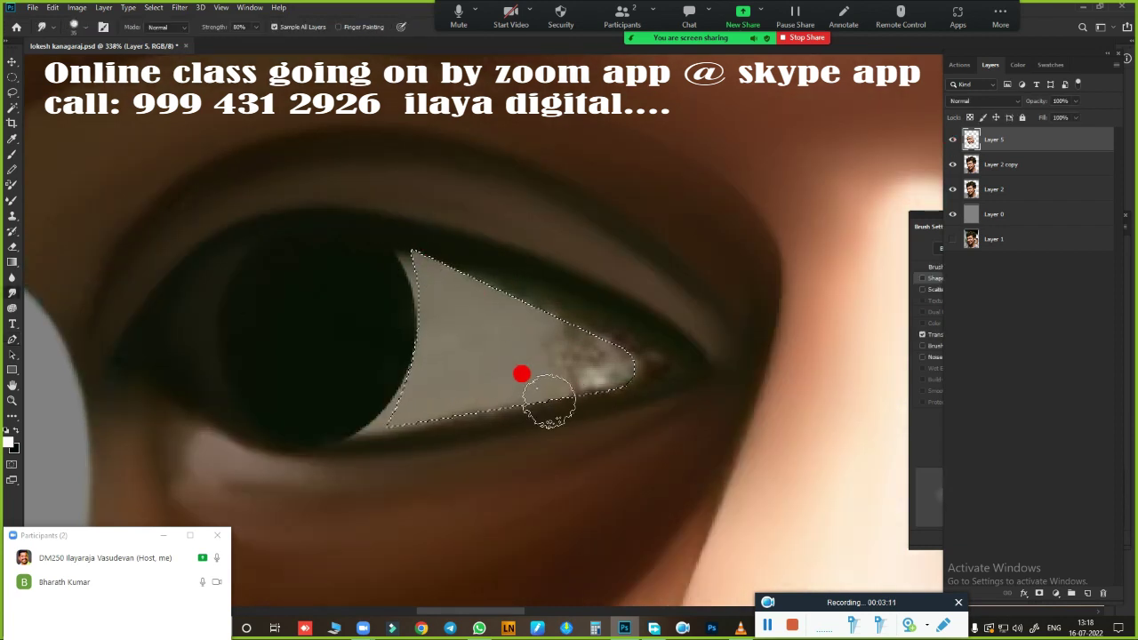
# - Smudge the eye white's dark spot and left edge smooth, trying a Mixer Brush preset
pyautogui.moveTo(570, 353); pyautogui.dragTo(552, 350)
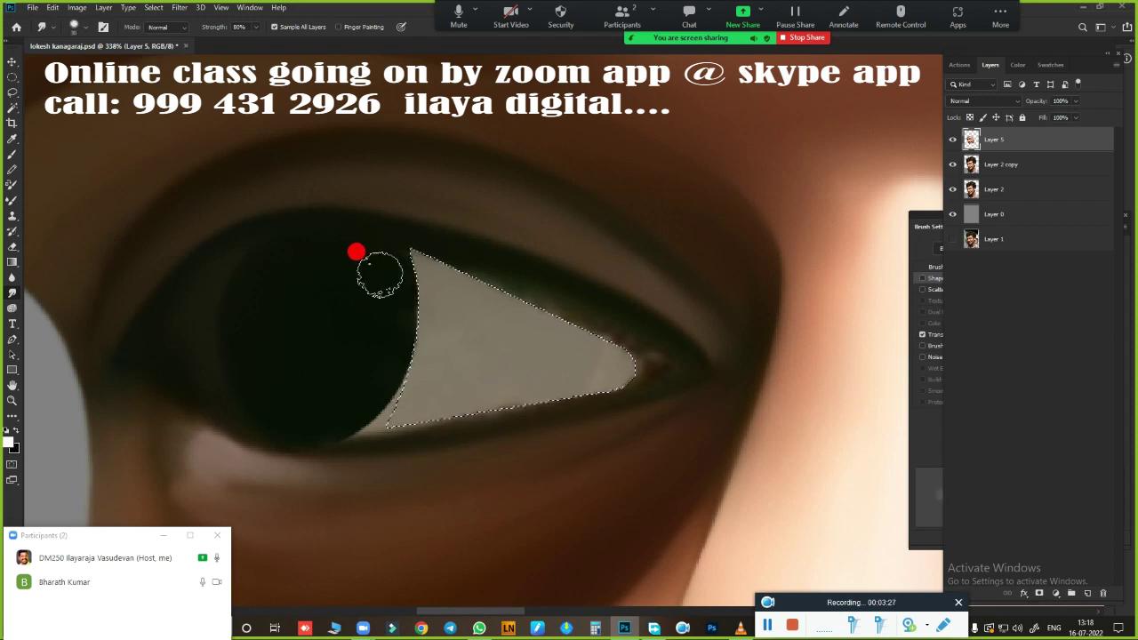
pyautogui.press('b')
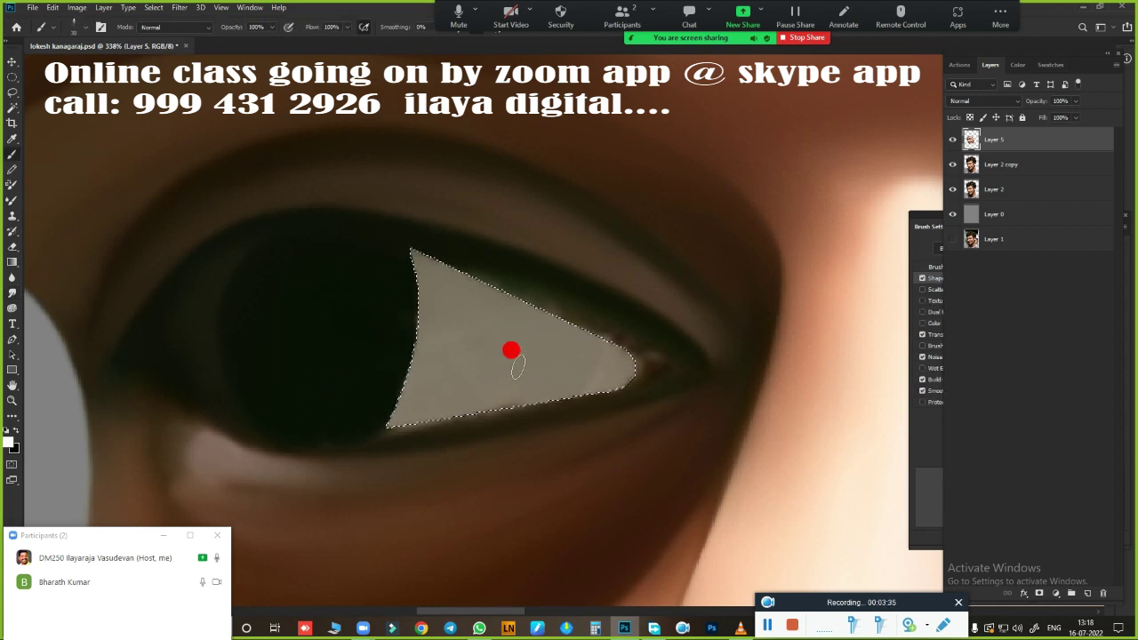
pyautogui.rightClick(424, 356)
pyautogui.click(586, 444)
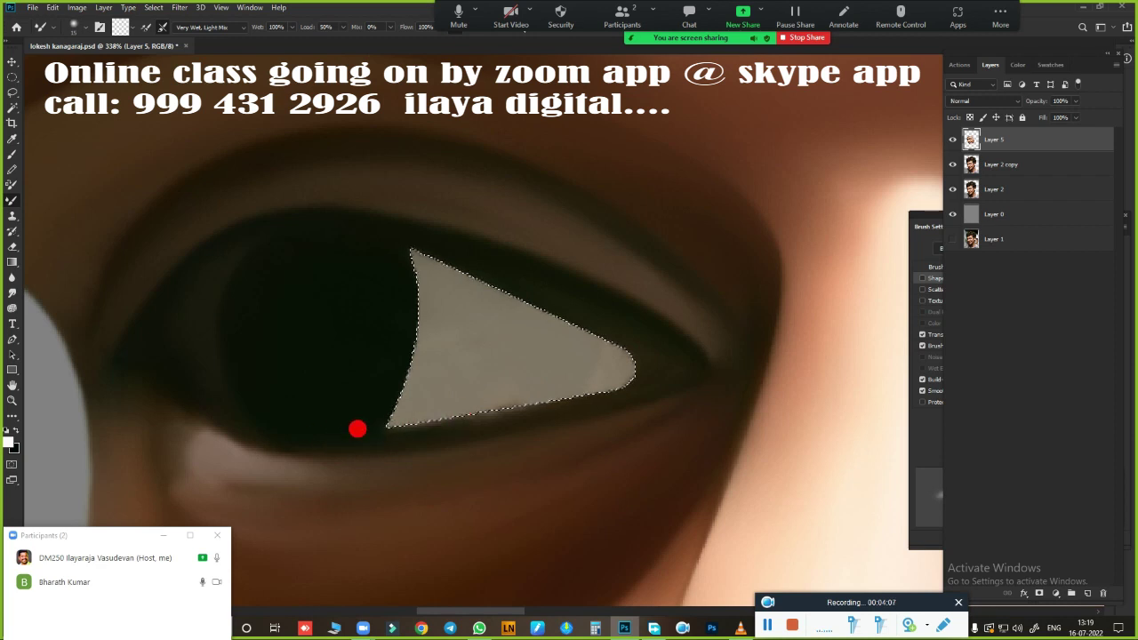
pyautogui.scroll(-5, 534, 427)
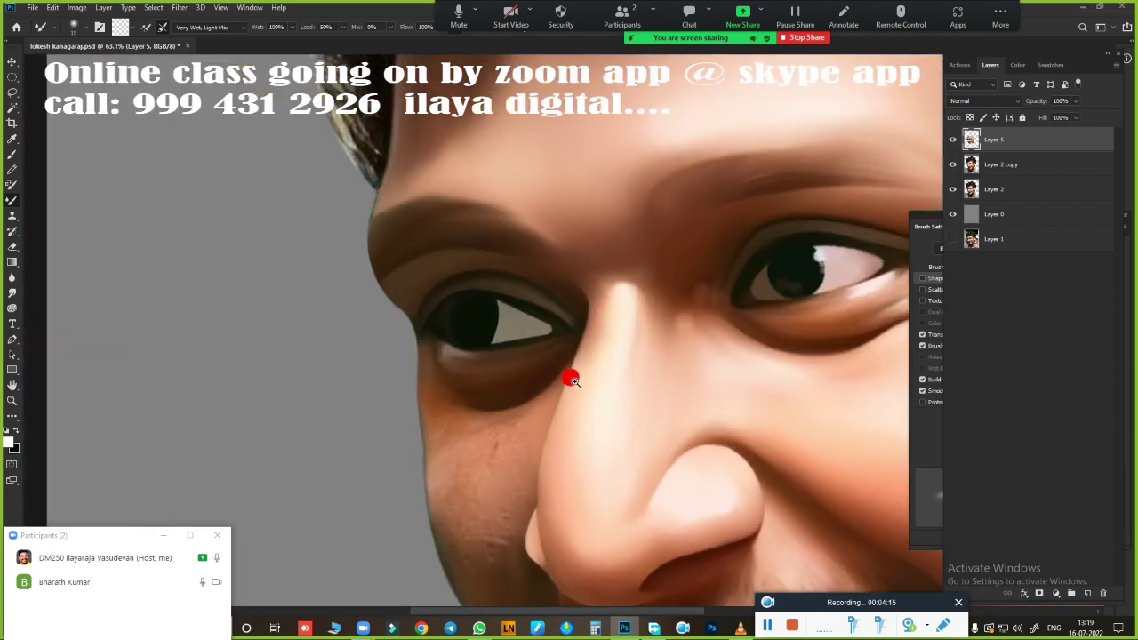
pyautogui.scroll(5, 417, 424)
pyautogui.hotkey('ctrl', 'd')
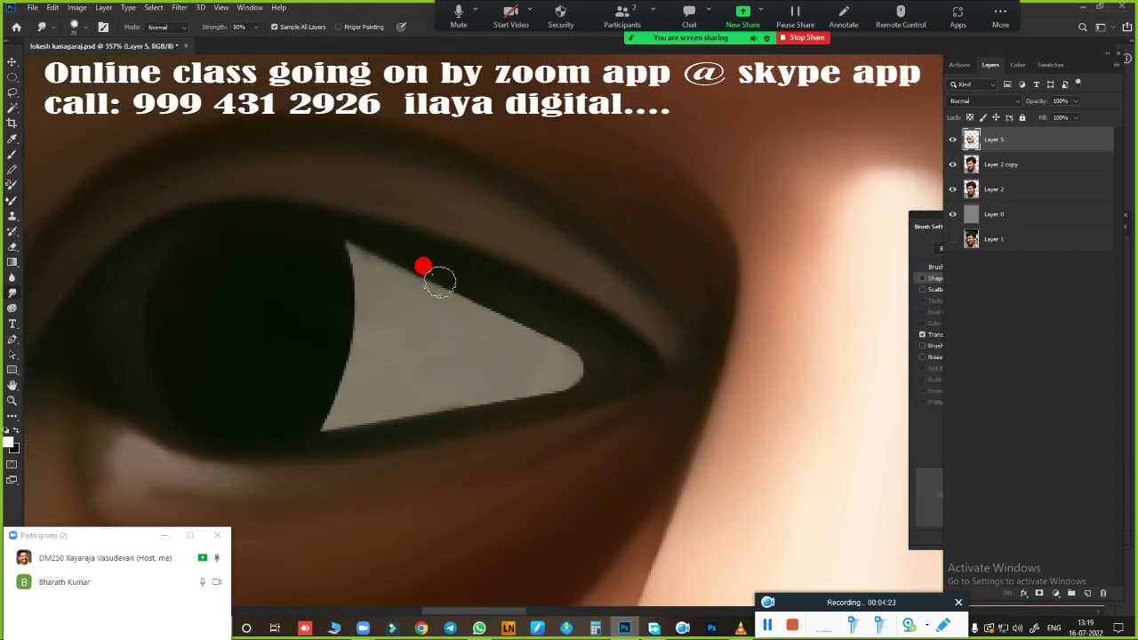
pyautogui.moveTo(325, 323); pyautogui.dragTo(361, 295)
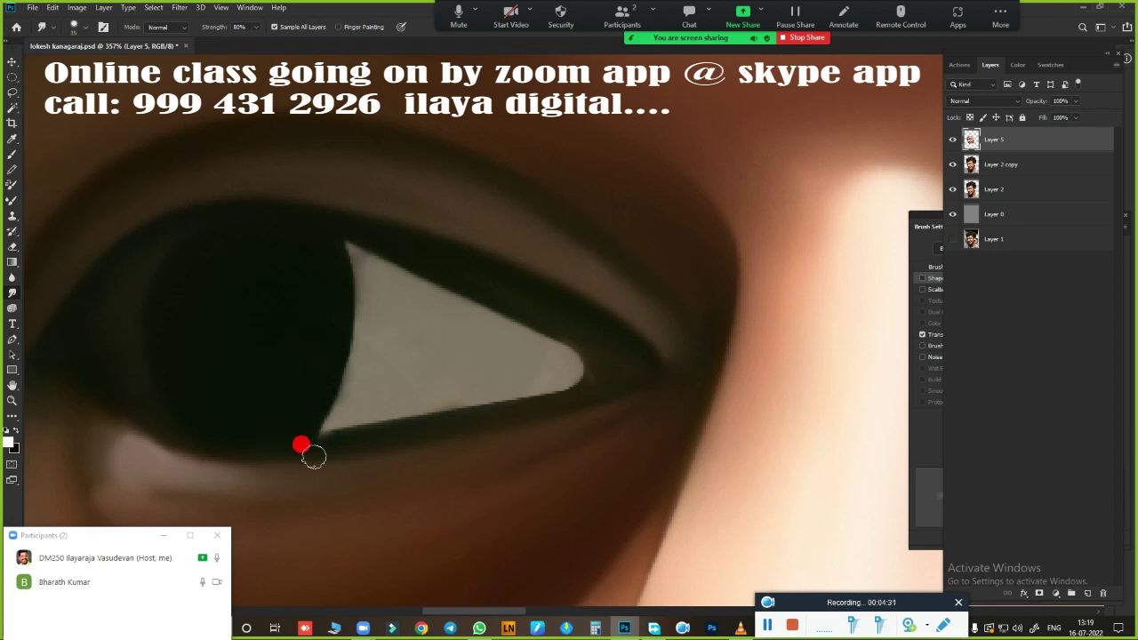
# - On a new Layer 6, blend away the light patch at the eye white's right corner
pyautogui.hotkey('ctrl', 'shift', 'alt', 'n')
pyautogui.click(952, 164)
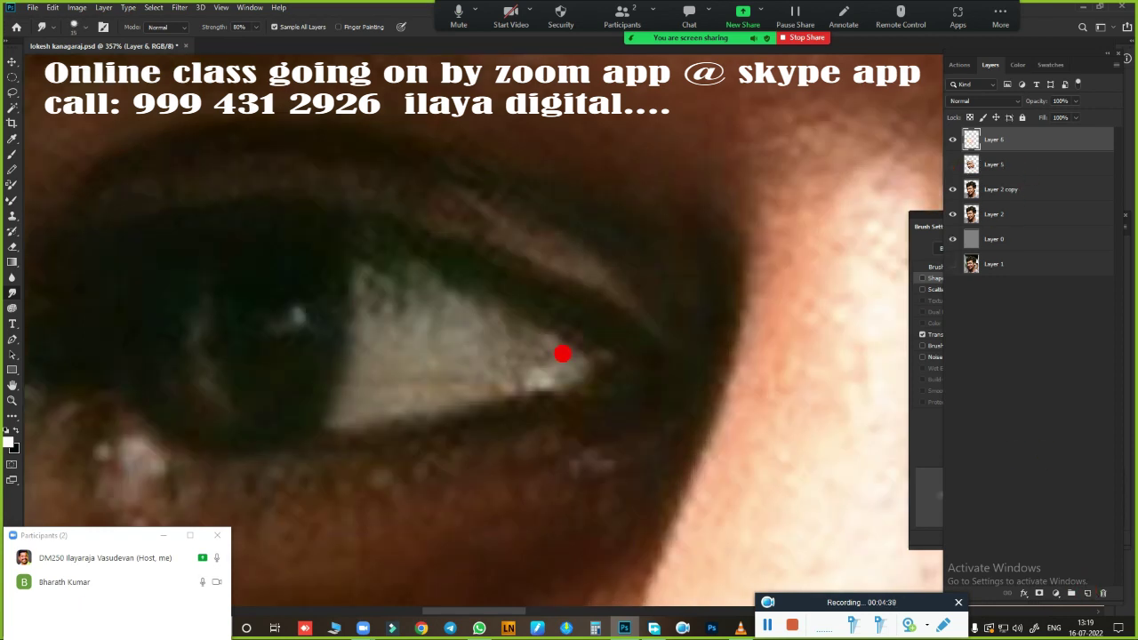
pyautogui.hotkey('ctrl', 'z')
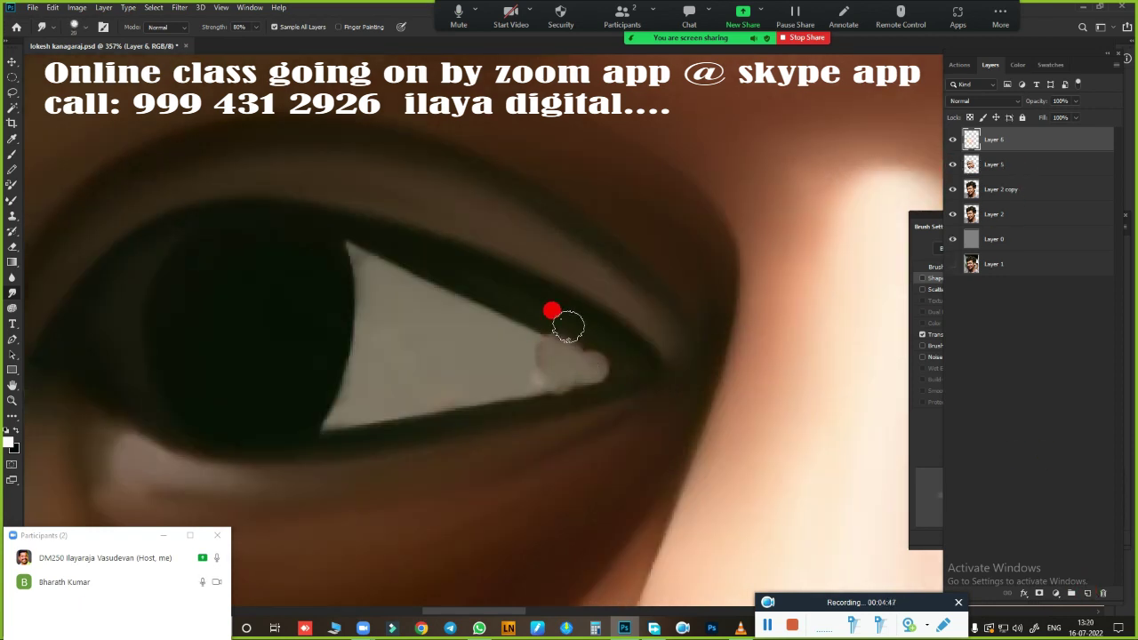
pyautogui.moveTo(610, 354)
pyautogui.mouseDown()
pyautogui.moveTo(521, 368)
pyautogui.moveTo(578, 378)
pyautogui.mouseUp()
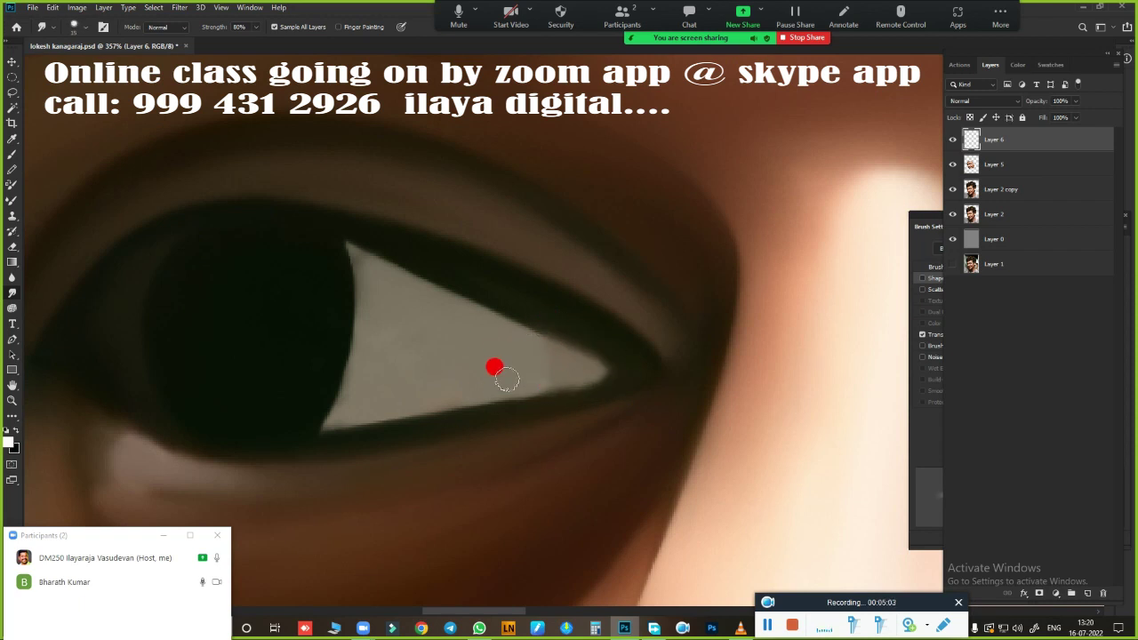
pyautogui.scroll(-5, 503, 378)
# - Merge down into Layer 6 and smooth the cheek patch and outline with a larger Smudge brush
pyautogui.hotkey('ctrl', 'e')
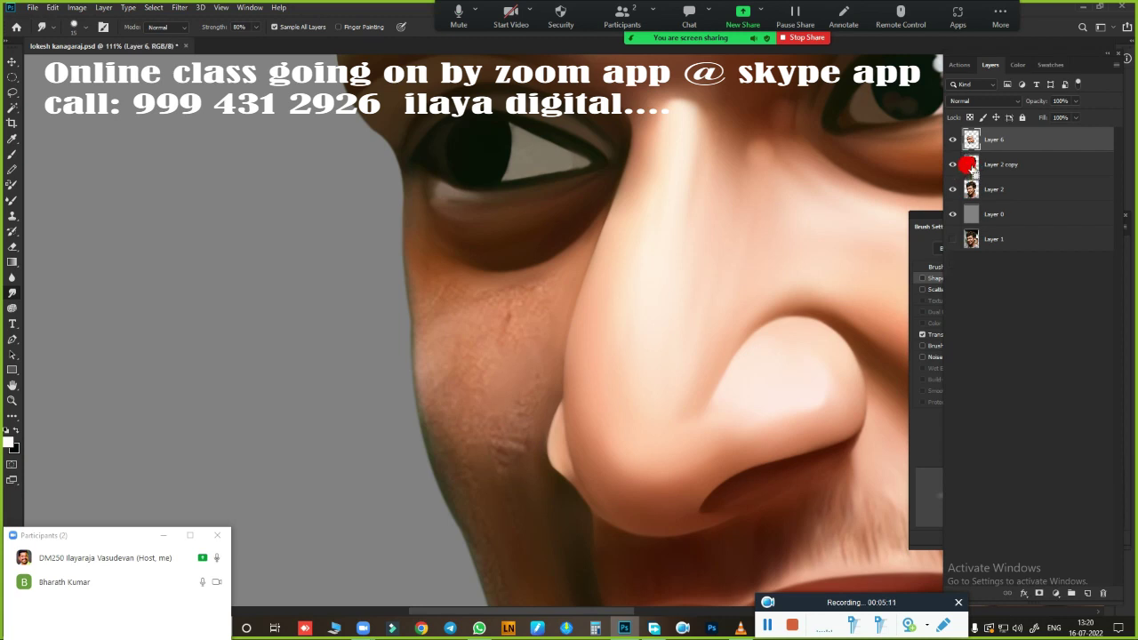
pyautogui.scroll(-2, 478, 338)
pyautogui.scroll(2, 424, 247)
pyautogui.scroll(-2, 465, 125)
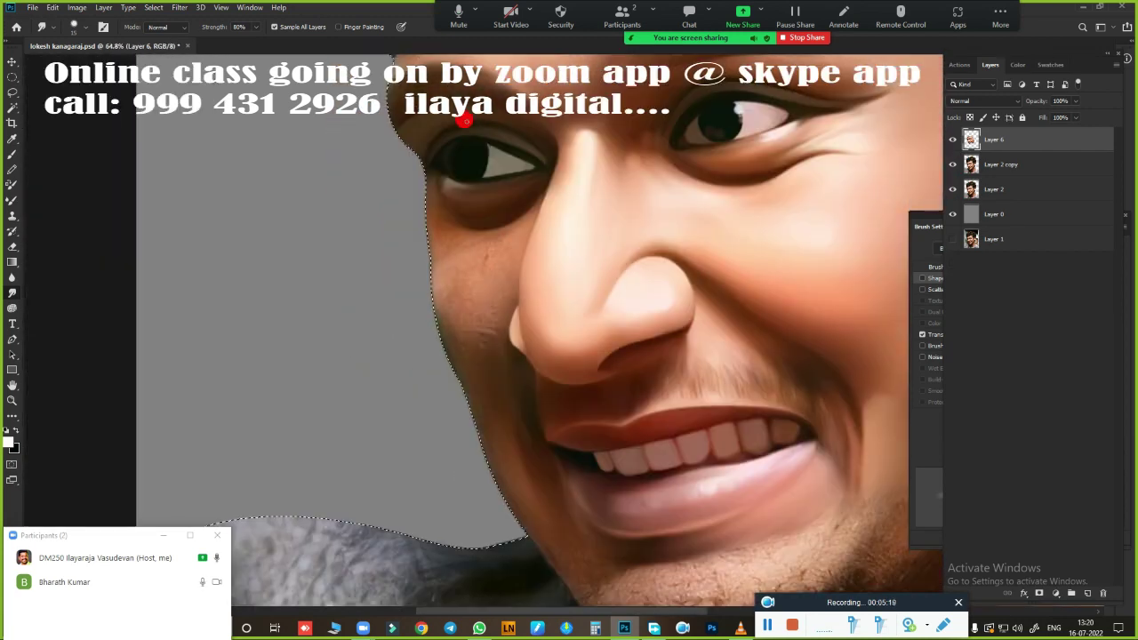
pyautogui.scroll(2, 517, 365)
pyautogui.scroll(2, 416, 211)
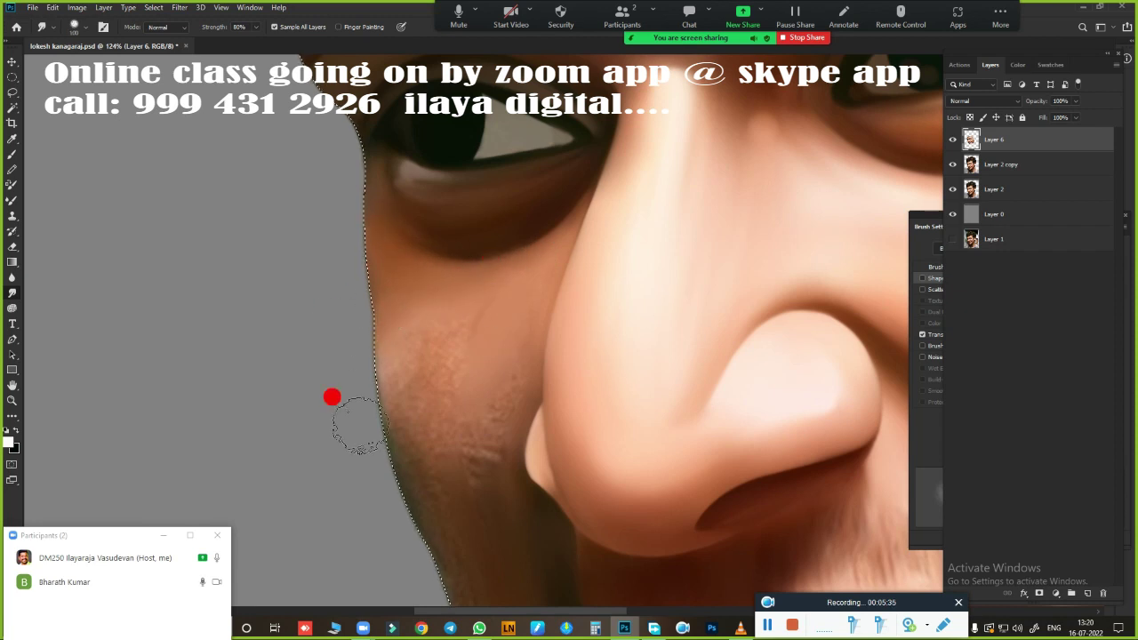
pyautogui.press(']')
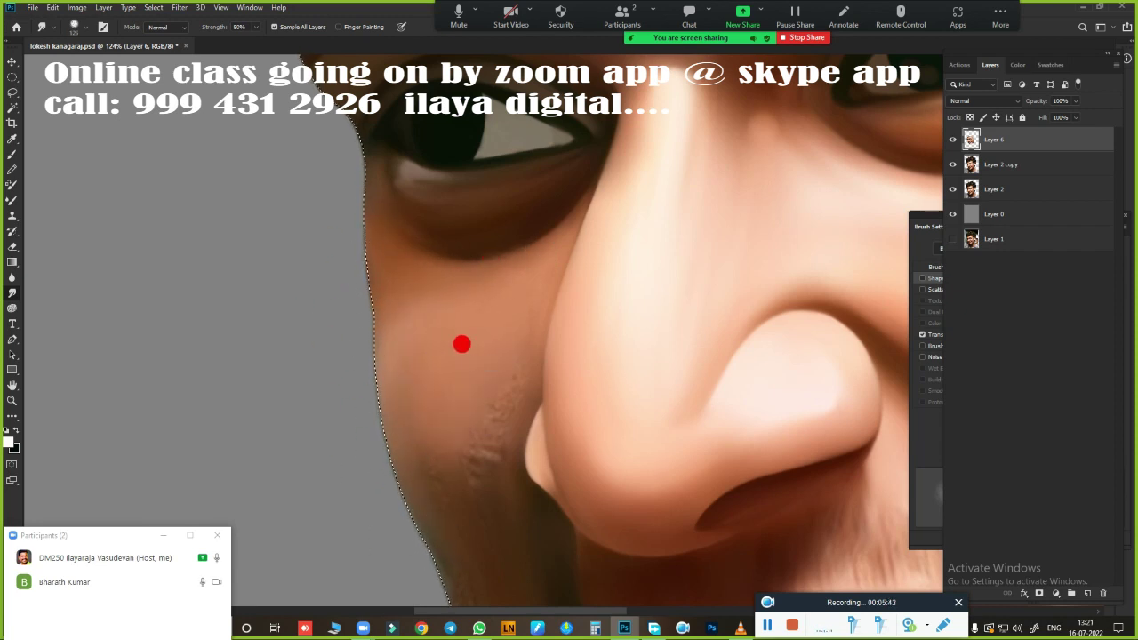
pyautogui.moveTo(504, 293)
pyautogui.mouseDown()
pyautogui.moveTo(467, 386)
pyautogui.moveTo(396, 442)
pyautogui.moveTo(460, 355)
pyautogui.moveTo(333, 357)
pyautogui.mouseUp()
pyautogui.scroll(-5, 333, 356)
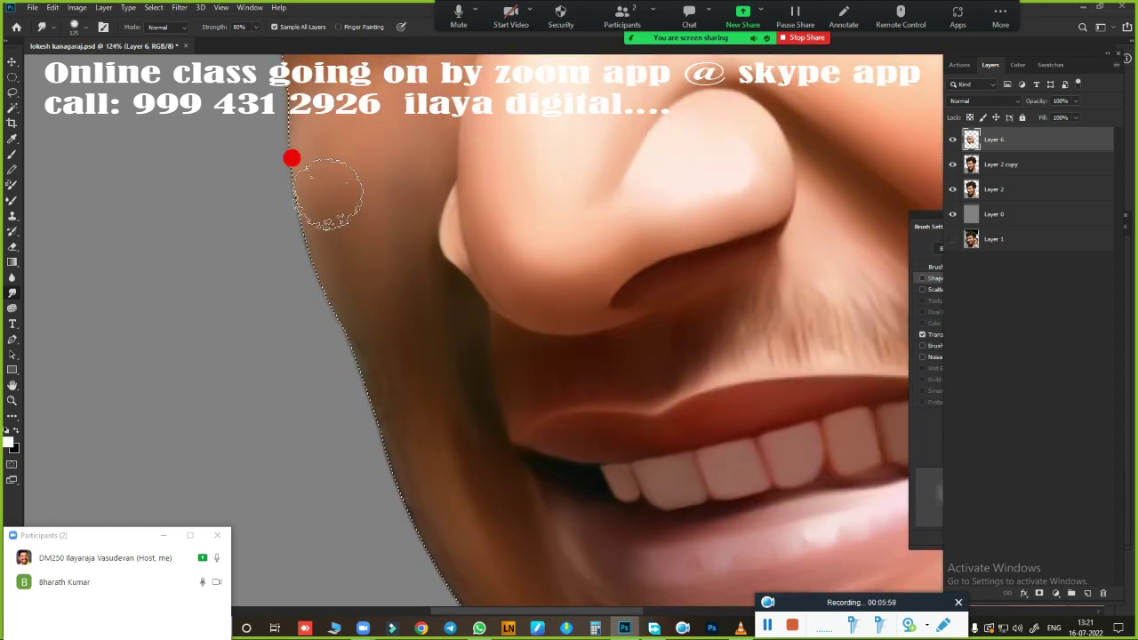
pyautogui.moveTo(329, 194)
pyautogui.mouseDown()
pyautogui.moveTo(356, 165)
pyautogui.moveTo(279, 177)
pyautogui.moveTo(424, 315)
pyautogui.moveTo(414, 356)
pyautogui.mouseUp()
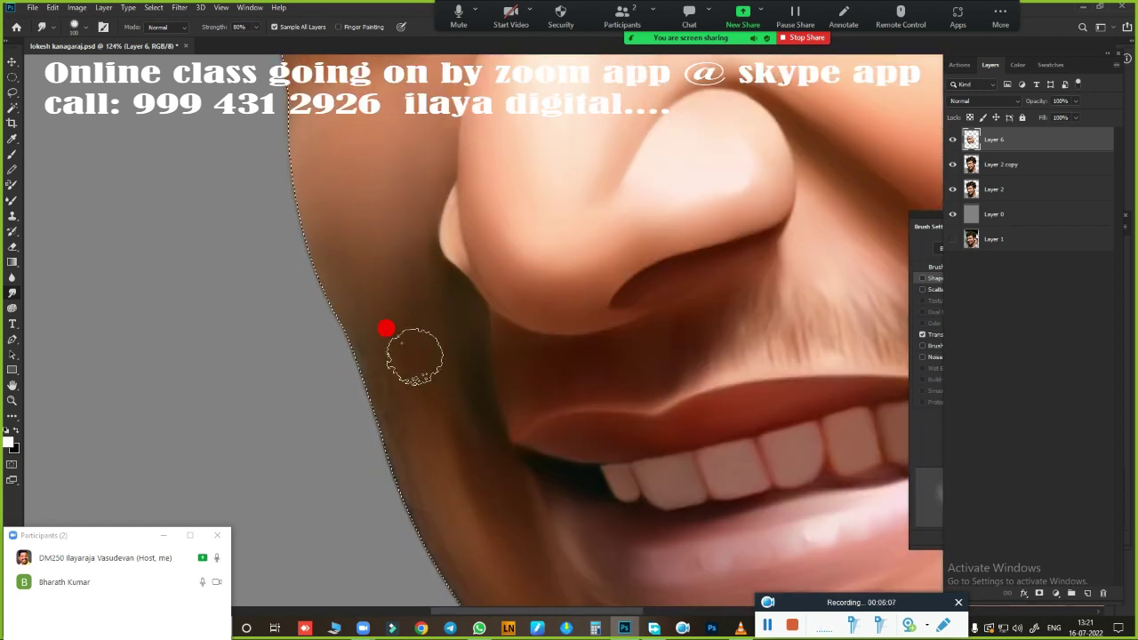
# - With a bigger brush preset, blend the chin beard edge into the surrounding skin
pyautogui.press(']')
pyautogui.press(']')
pyautogui.rightClick(467, 291)
pyautogui.click(581, 470)
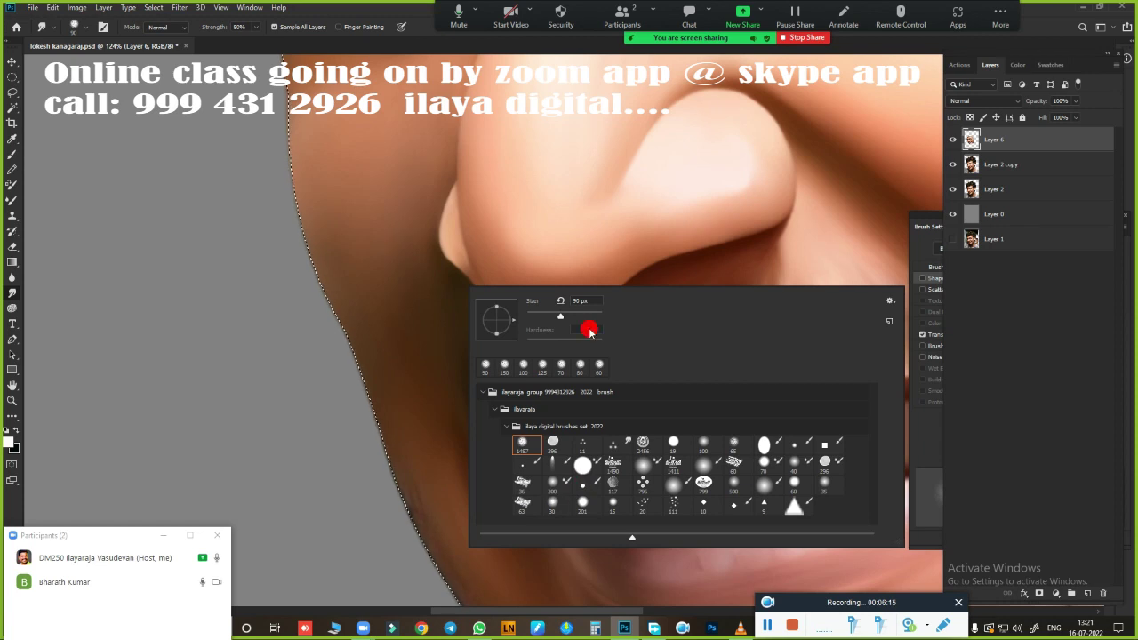
pyautogui.click(406, 382)
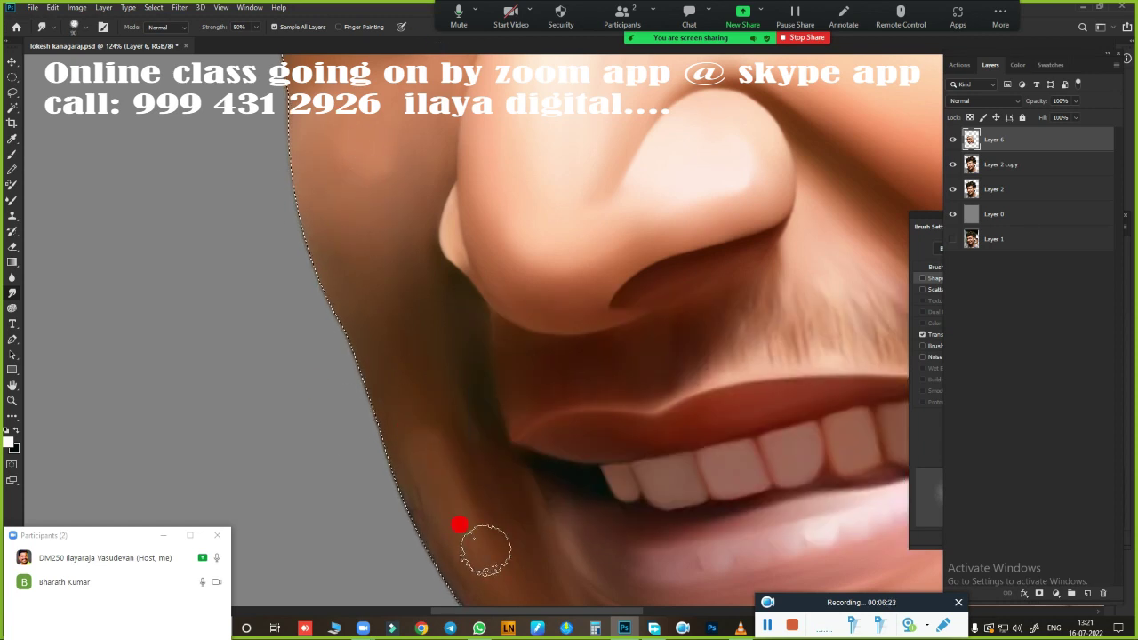
pyautogui.moveTo(459, 524); pyautogui.dragTo(356, 249)
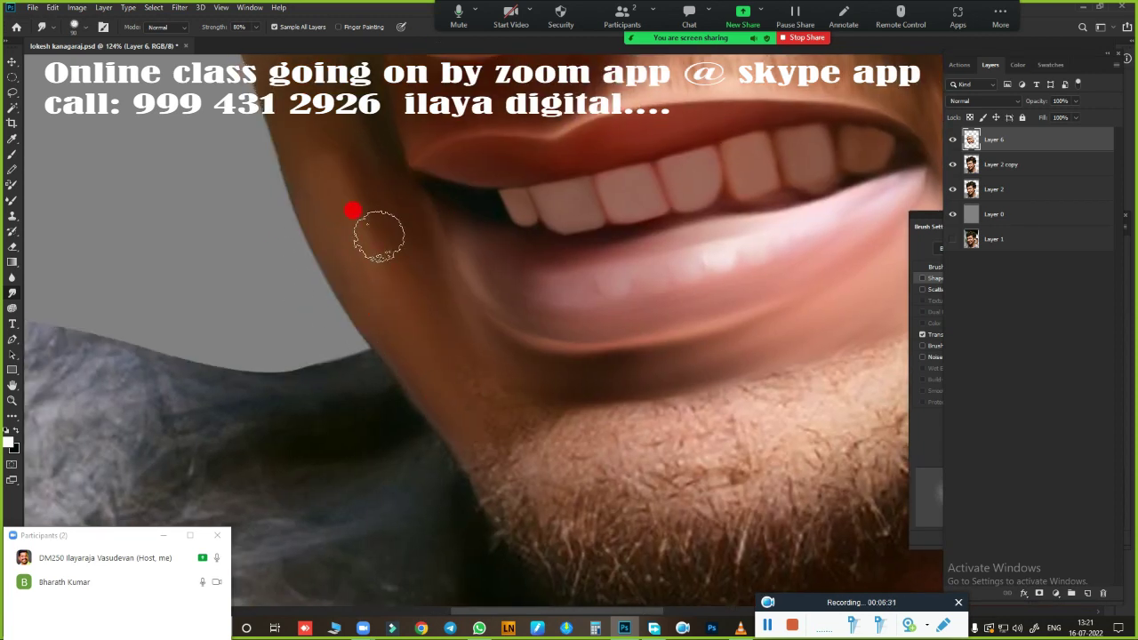
pyautogui.scroll(-5, 437, 397)
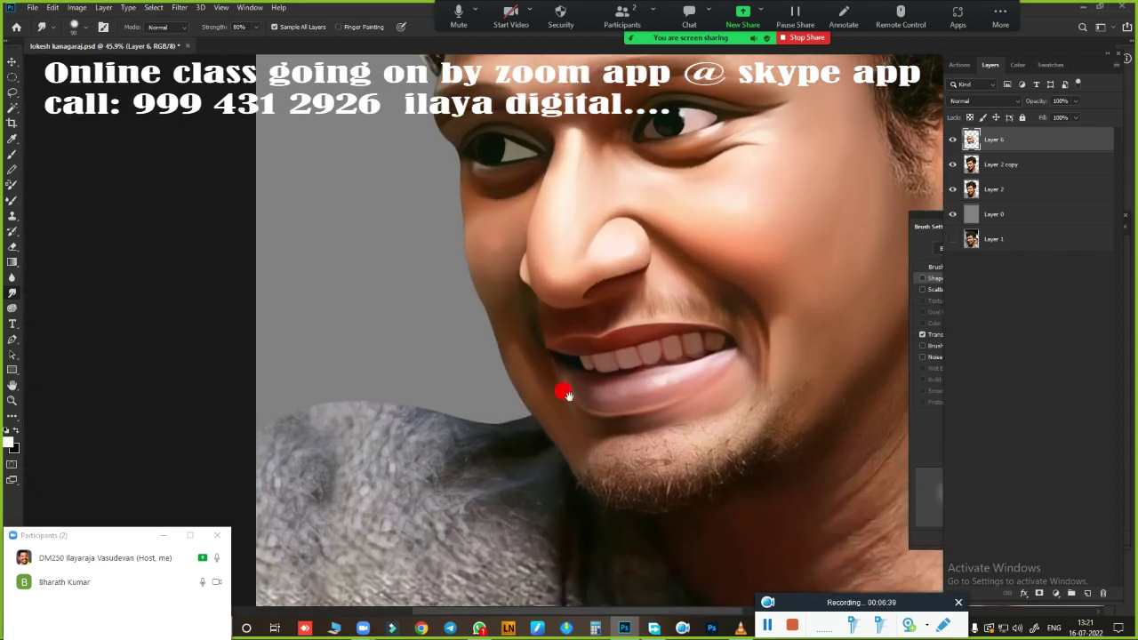
pyautogui.scroll(3, 589, 299)
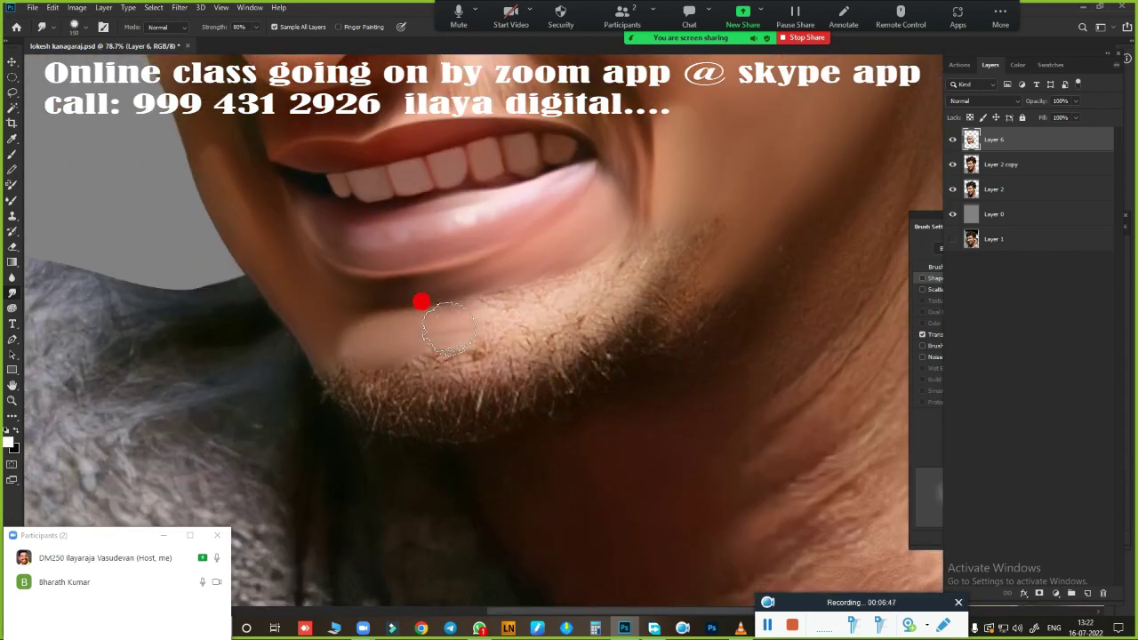
pyautogui.moveTo(575, 286)
pyautogui.mouseDown()
pyautogui.moveTo(658, 265)
pyautogui.moveTo(734, 184)
pyautogui.mouseUp()
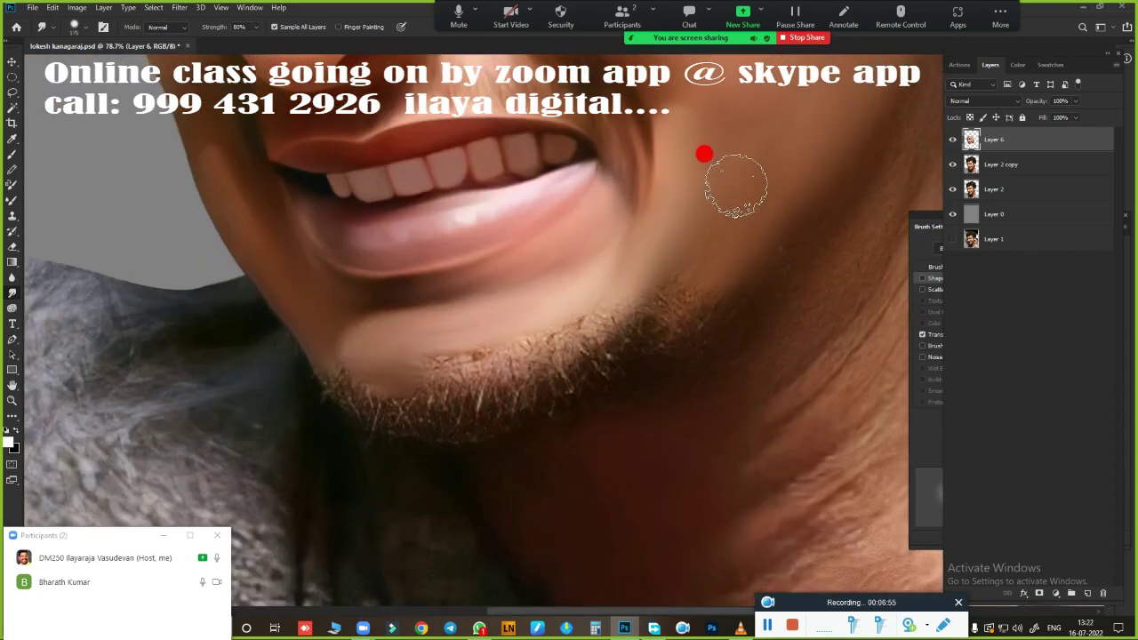
pyautogui.scroll(3, 329, 353)
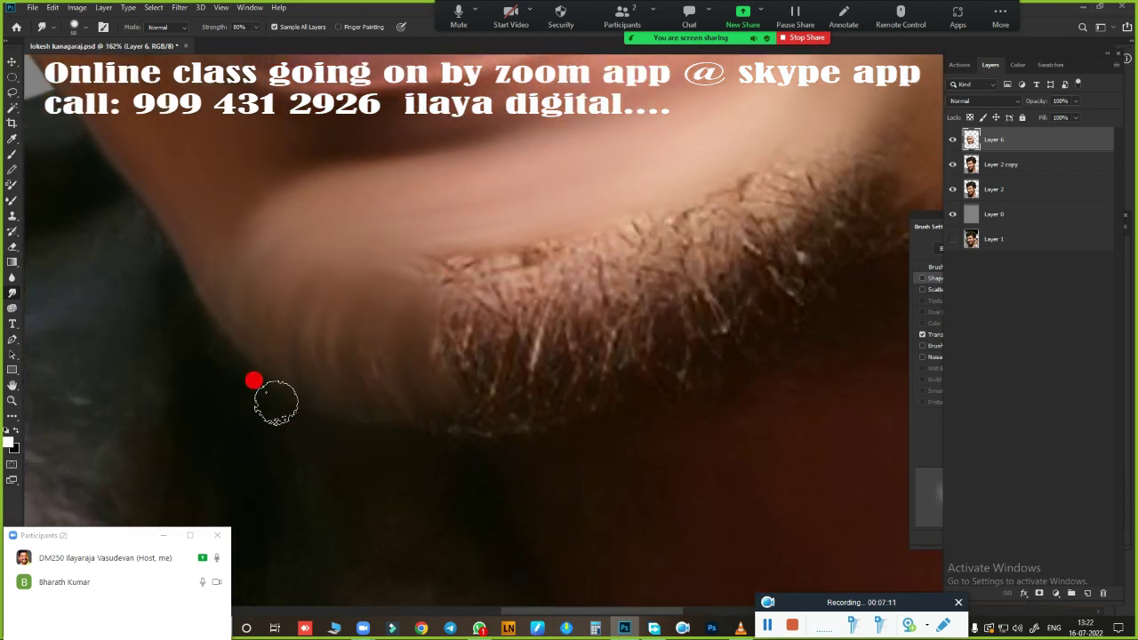
pyautogui.moveTo(386, 402)
pyautogui.mouseDown()
pyautogui.moveTo(482, 343)
pyautogui.moveTo(480, 365)
pyautogui.mouseUp()
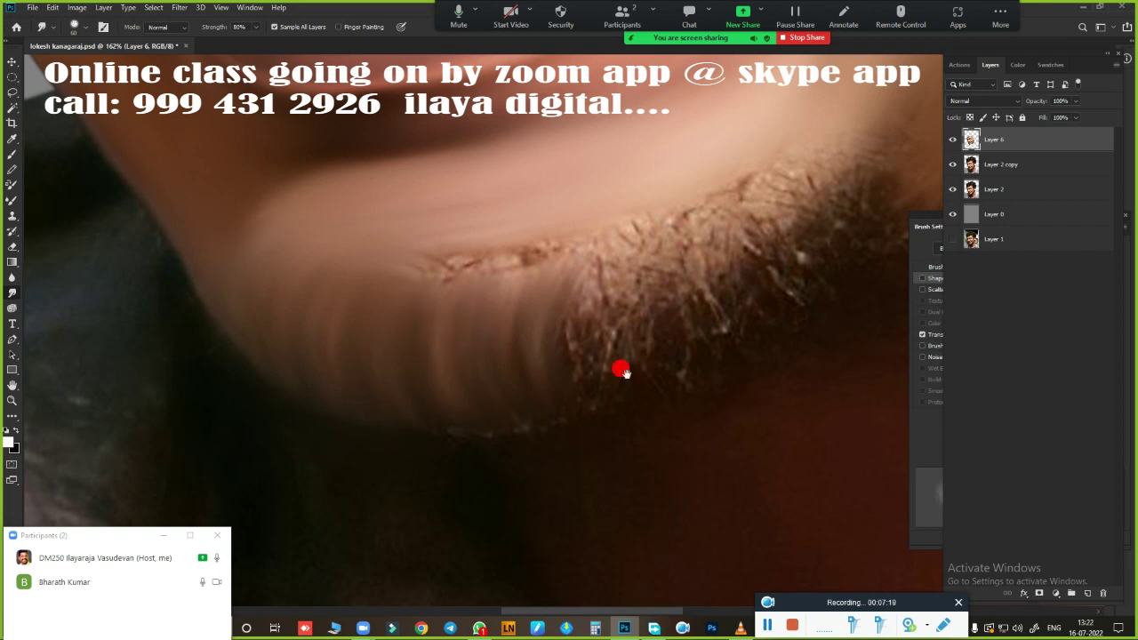
pyautogui.moveTo(623, 371)
pyautogui.mouseDown()
pyautogui.moveTo(451, 223)
pyautogui.moveTo(590, 246)
pyautogui.moveTo(467, 326)
pyautogui.moveTo(586, 203)
pyautogui.moveTo(506, 239)
pyautogui.moveTo(474, 311)
pyautogui.mouseUp()
# - Smooth the dry marks on the lower lip and the neck shadow up toward the chin
pyautogui.scroll(-2, 584, 370)
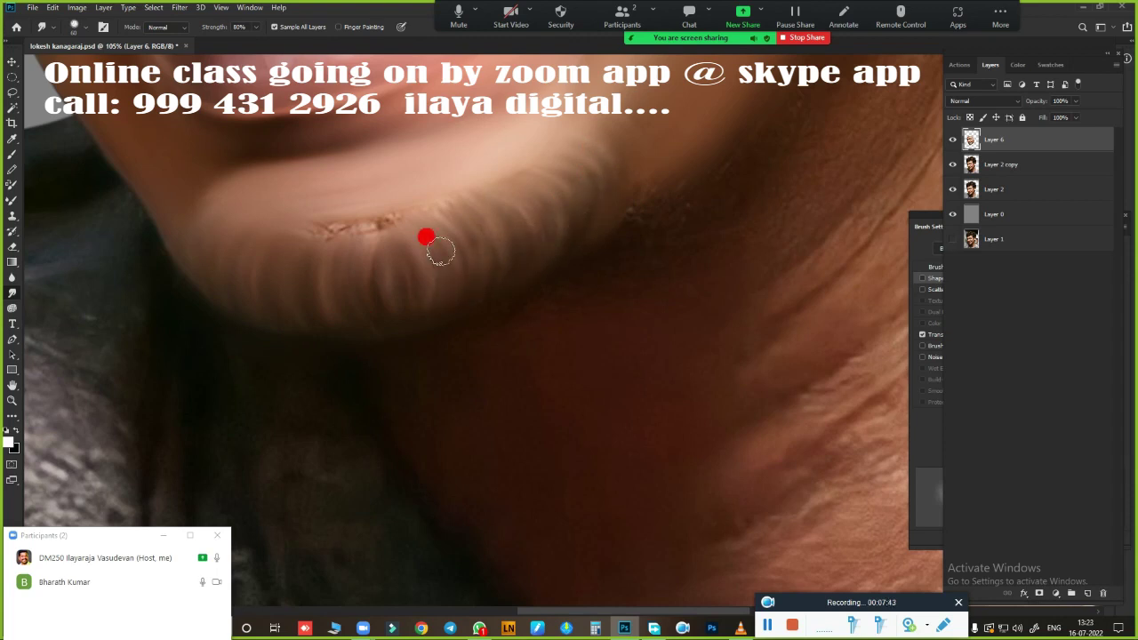
pyautogui.scroll(1, 440, 252)
pyautogui.scroll(1, 378, 287)
pyautogui.moveTo(379, 261); pyautogui.dragTo(497, 216)
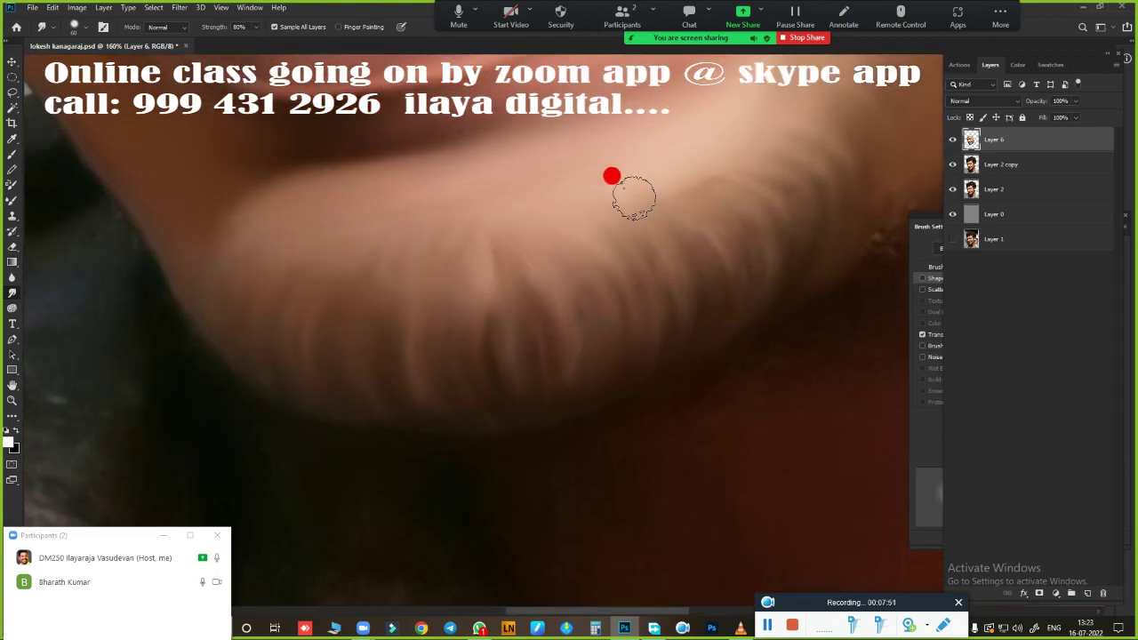
pyautogui.scroll(1, 312, 290)
pyautogui.scroll(-2, 551, 254)
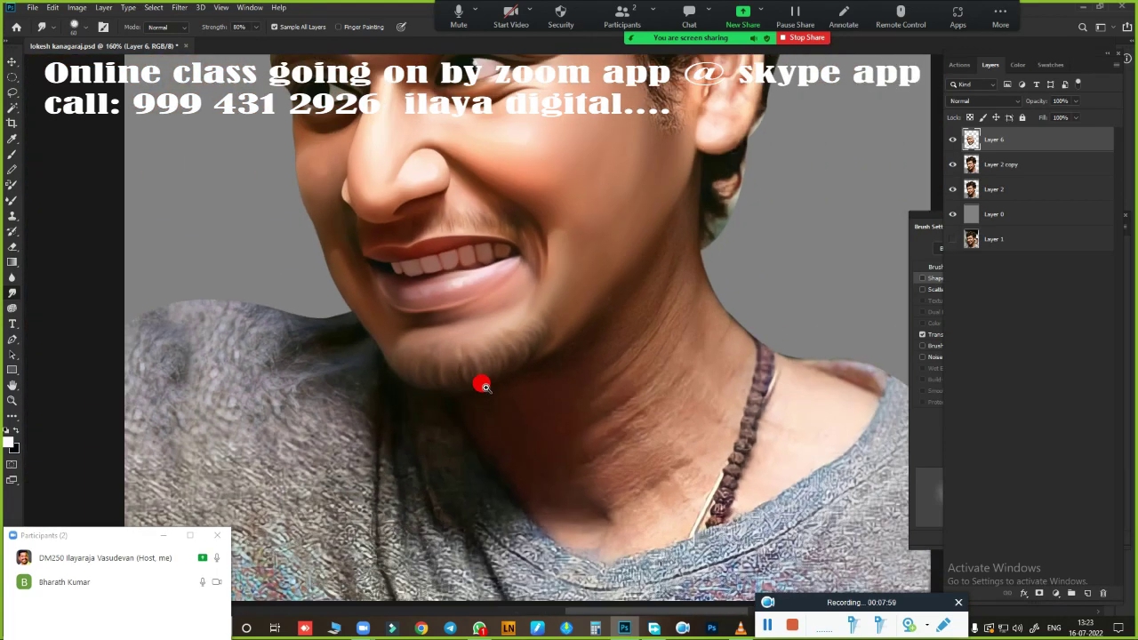
pyautogui.scroll(-1, 481, 384)
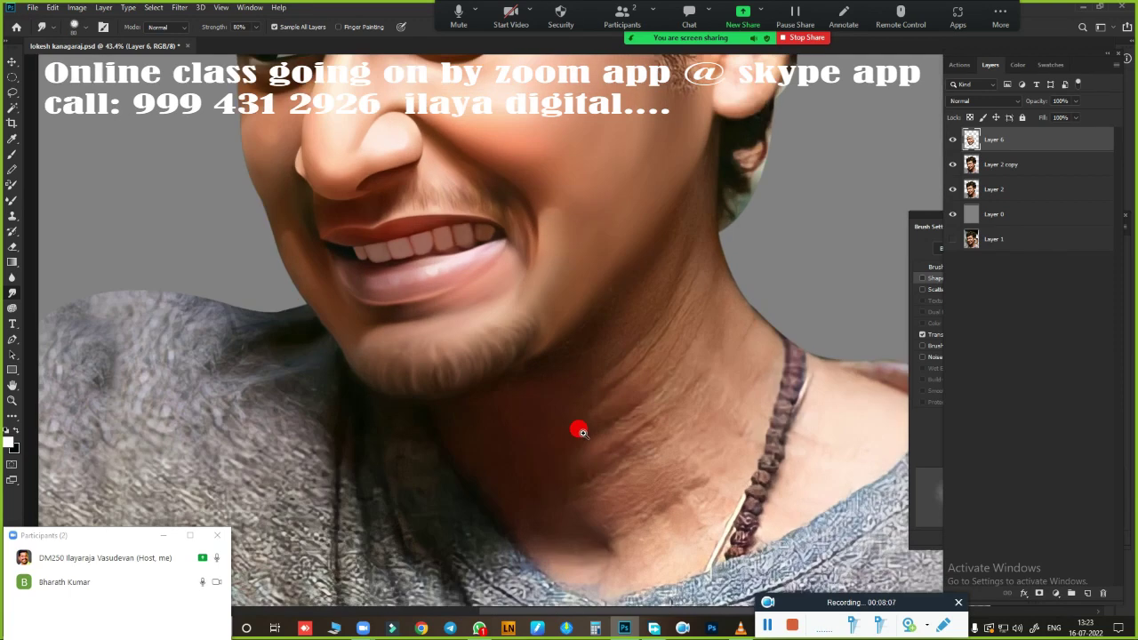
pyautogui.scroll(1, 579, 432)
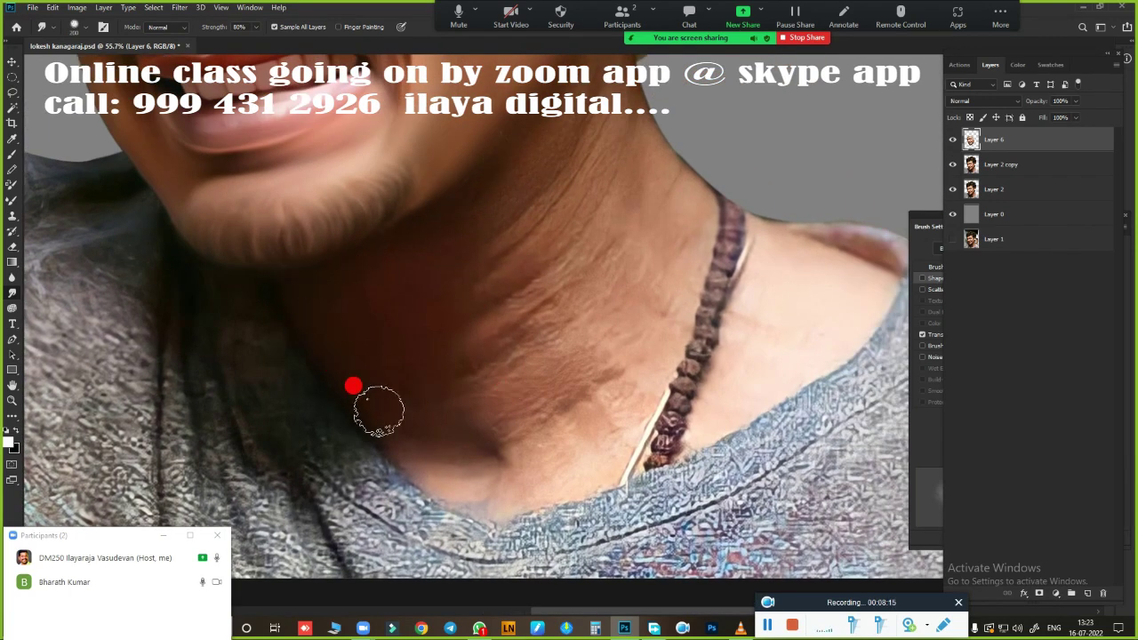
pyautogui.press(']')
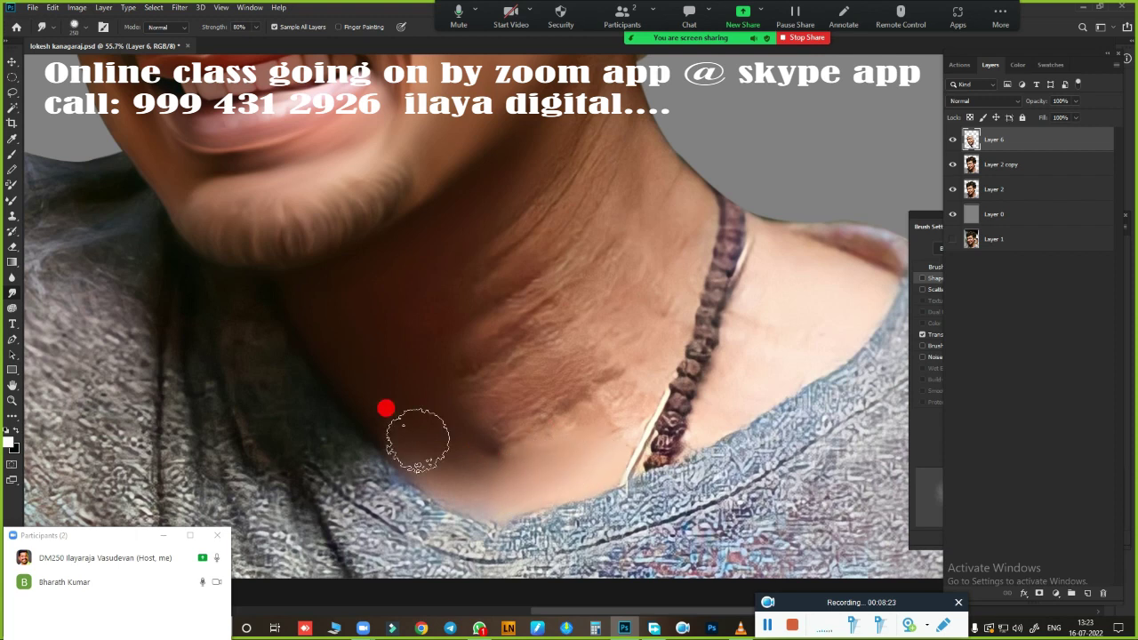
pyautogui.moveTo(418, 440)
pyautogui.mouseDown()
pyautogui.moveTo(533, 386)
pyautogui.moveTo(472, 406)
pyautogui.moveTo(453, 373)
pyautogui.moveTo(510, 257)
pyautogui.mouseUp()
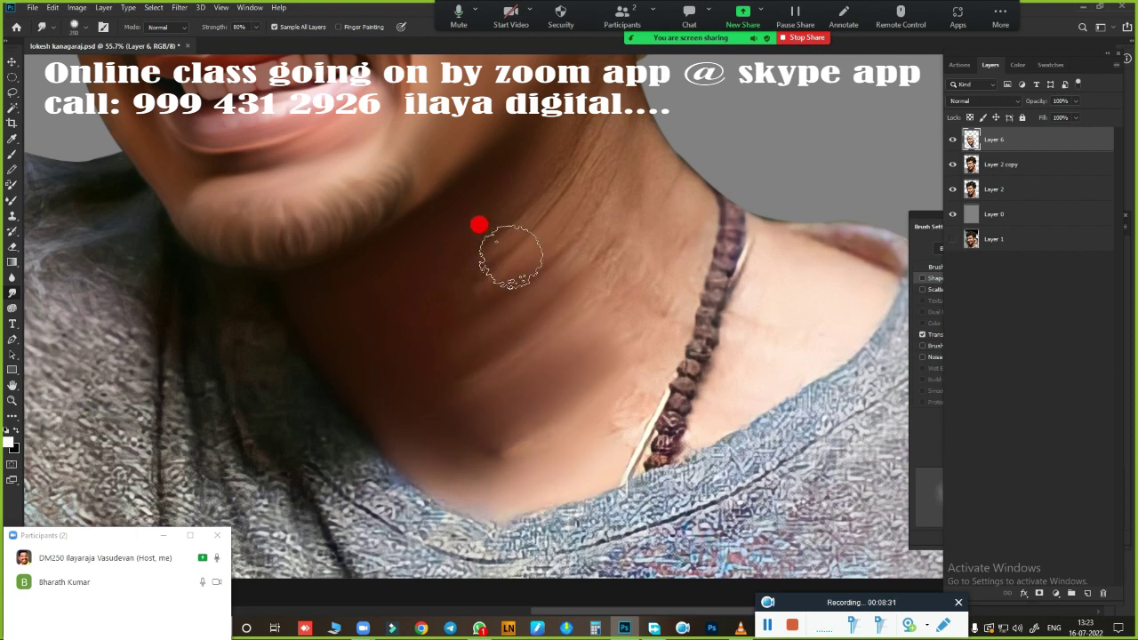
# - Load the person's outline as a selection and smudge the neck and shoulder skin smooth
pyautogui.keyDown('ctrl'); pyautogui.click(971, 165); pyautogui.keyUp('ctrl')
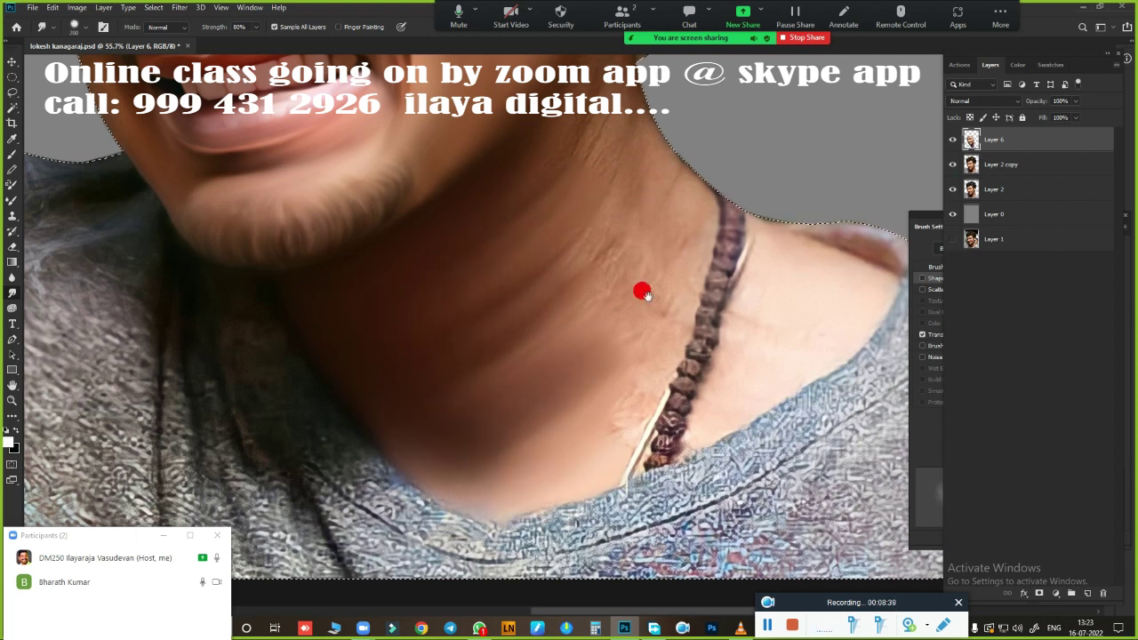
pyautogui.moveTo(642, 294); pyautogui.dragTo(557, 467)
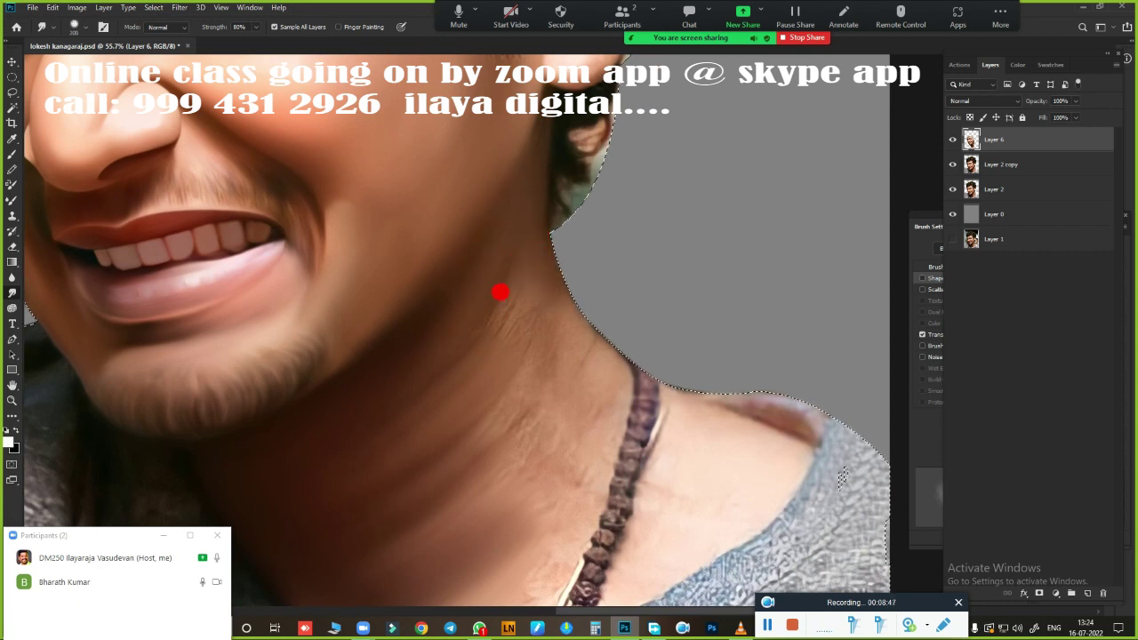
pyautogui.moveTo(499, 292)
pyautogui.mouseDown()
pyautogui.moveTo(548, 287)
pyautogui.moveTo(590, 393)
pyautogui.moveTo(467, 241)
pyautogui.moveTo(486, 346)
pyautogui.moveTo(433, 136)
pyautogui.mouseUp()
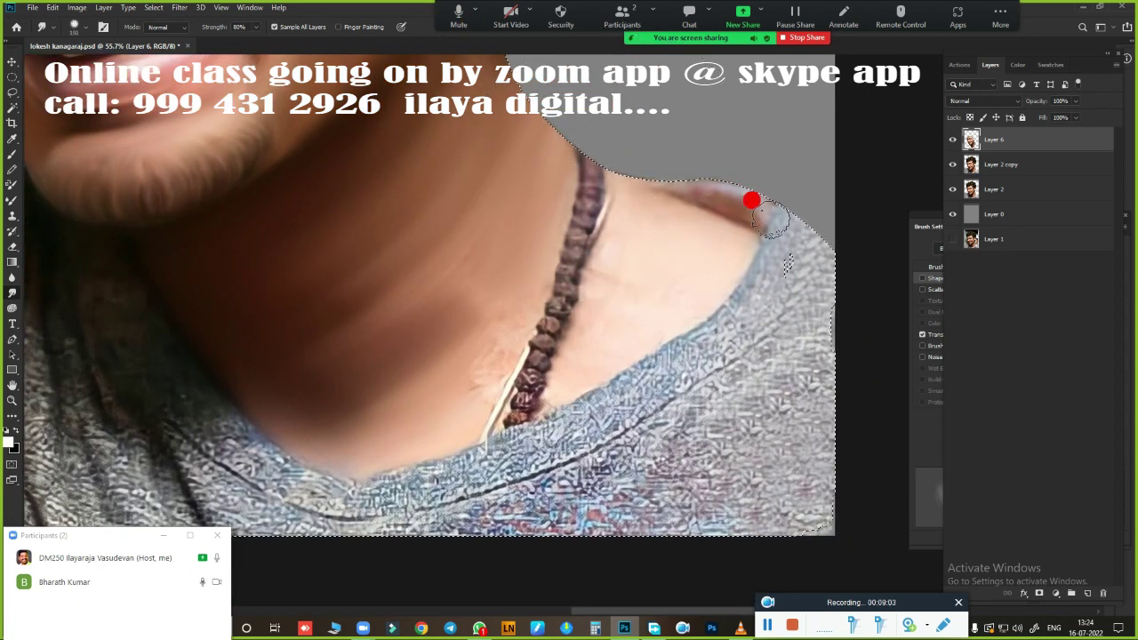
pyautogui.hotkey('ctrl', 'd')
pyautogui.moveTo(772, 218)
pyautogui.mouseDown()
pyautogui.moveTo(675, 179)
pyautogui.moveTo(635, 283)
pyautogui.moveTo(599, 292)
pyautogui.moveTo(694, 292)
pyautogui.moveTo(533, 318)
pyautogui.moveTo(426, 223)
pyautogui.mouseUp()
pyautogui.keyDown('alt'); pyautogui.click(513, 354); pyautogui.keyUp('alt')
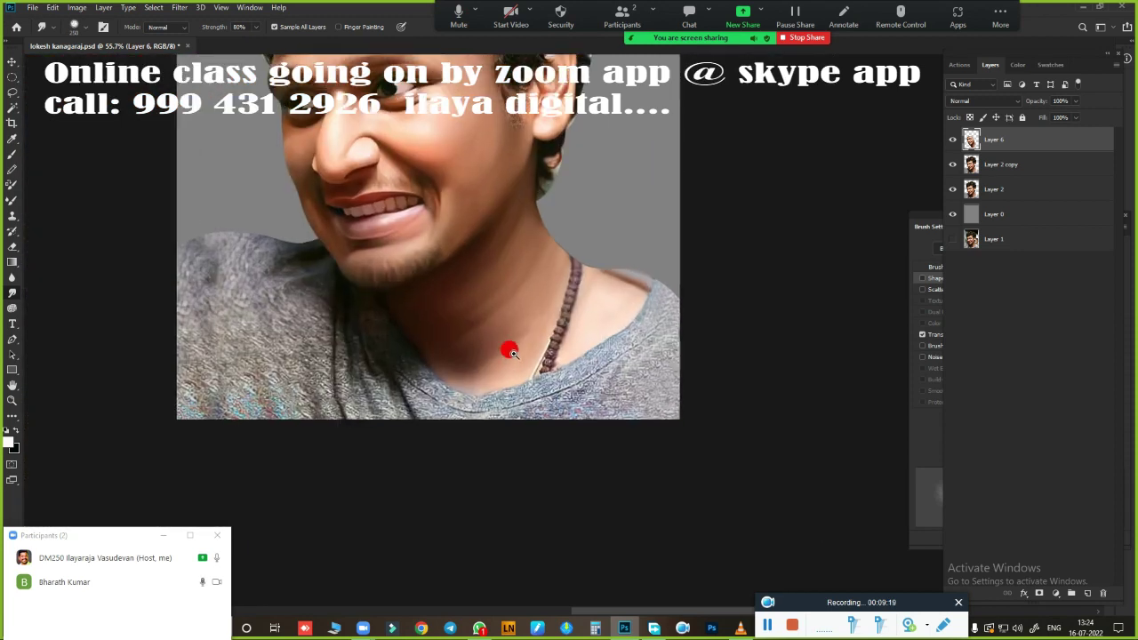
pyautogui.scroll(2, 498, 305)
pyautogui.scroll(2, 705, 213)
# - Smooth the shirt texture at the collar and both shoulders inside the reloaded person selection
pyautogui.hotkey('ctrl', 'shift', 'd')
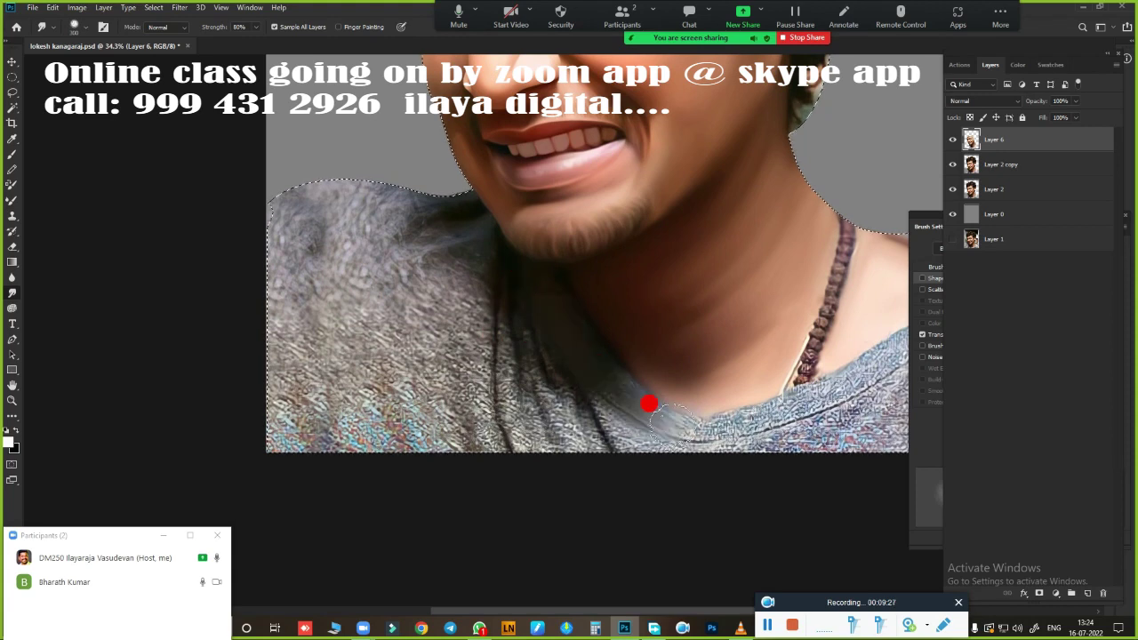
pyautogui.moveTo(649, 404)
pyautogui.mouseDown()
pyautogui.moveTo(506, 300)
pyautogui.moveTo(587, 399)
pyautogui.moveTo(338, 150)
pyautogui.moveTo(256, 301)
pyautogui.moveTo(391, 244)
pyautogui.moveTo(414, 299)
pyautogui.moveTo(315, 224)
pyautogui.moveTo(338, 383)
pyautogui.moveTo(439, 241)
pyautogui.moveTo(401, 338)
pyautogui.moveTo(285, 223)
pyautogui.mouseUp()
pyautogui.moveTo(523, 383); pyautogui.dragTo(238, 367)
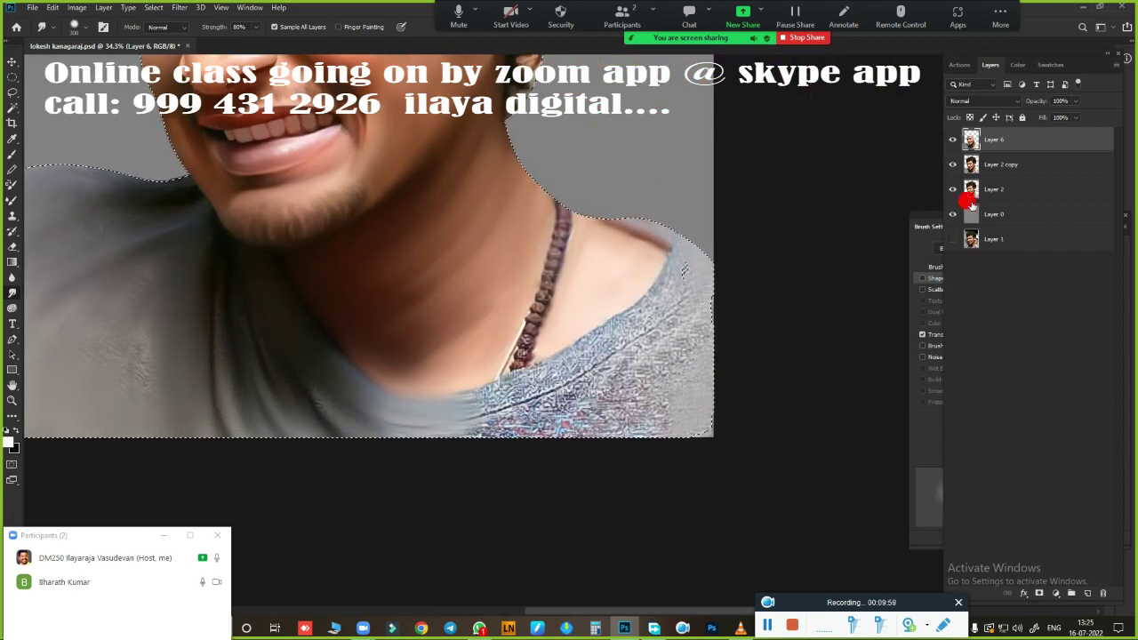
pyautogui.moveTo(685, 267)
pyautogui.mouseDown()
pyautogui.moveTo(493, 373)
pyautogui.moveTo(620, 362)
pyautogui.mouseUp()
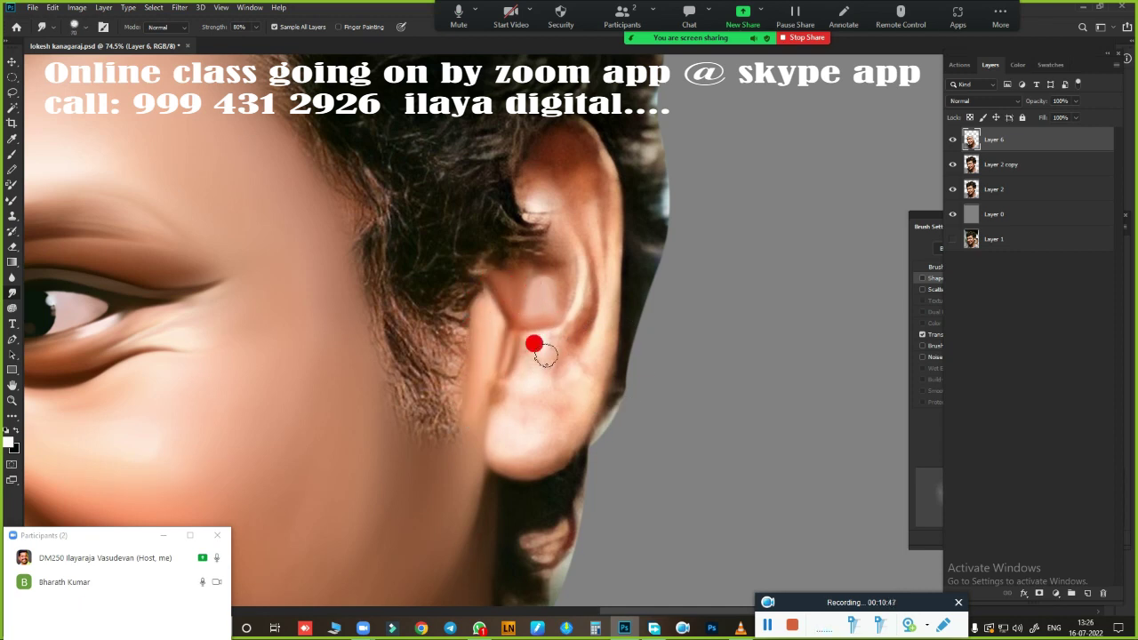
# - Smooth and reshape the ear's edge, earlobe and top, then view the whole portrait
pyautogui.moveTo(499, 405)
pyautogui.mouseDown()
pyautogui.moveTo(519, 461)
pyautogui.moveTo(556, 418)
pyautogui.moveTo(561, 318)
pyautogui.moveTo(520, 367)
pyautogui.mouseUp()
pyautogui.moveTo(590, 168)
pyautogui.mouseDown()
pyautogui.moveTo(613, 248)
pyautogui.moveTo(562, 177)
pyautogui.moveTo(539, 207)
pyautogui.moveTo(557, 212)
pyautogui.mouseUp()
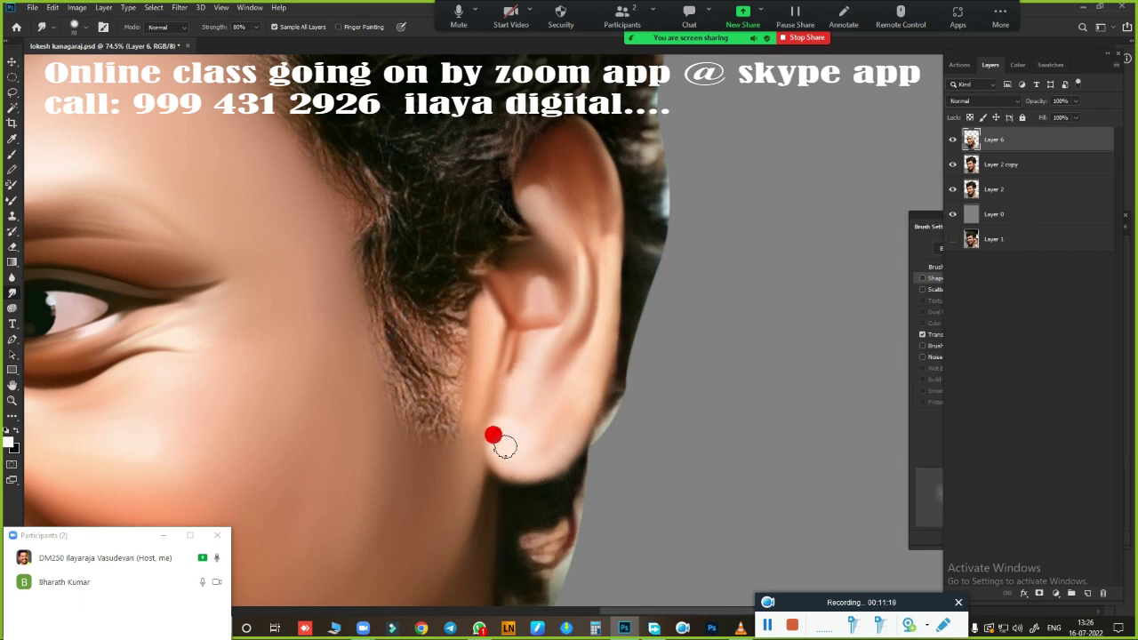
pyautogui.hotkey('ctrl', '0')
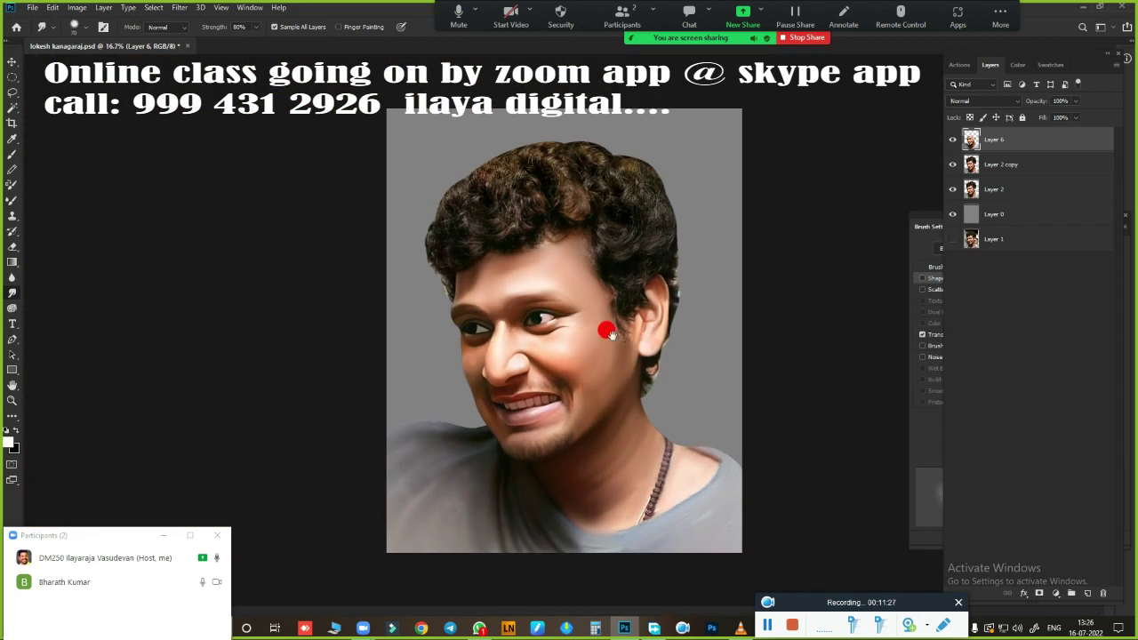
# - Blur the left eye's small reflections into soft grey spots with a slightly larger Smudge brush
pyautogui.scroll(3, 597, 337)
pyautogui.scroll(2, 627, 316)
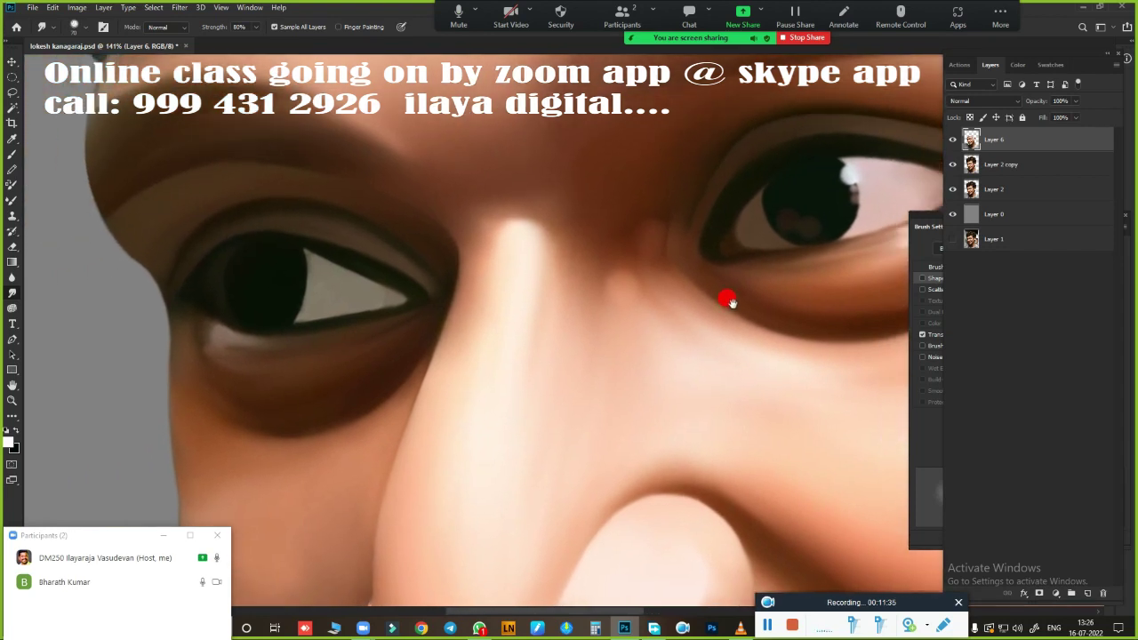
pyautogui.press('b')
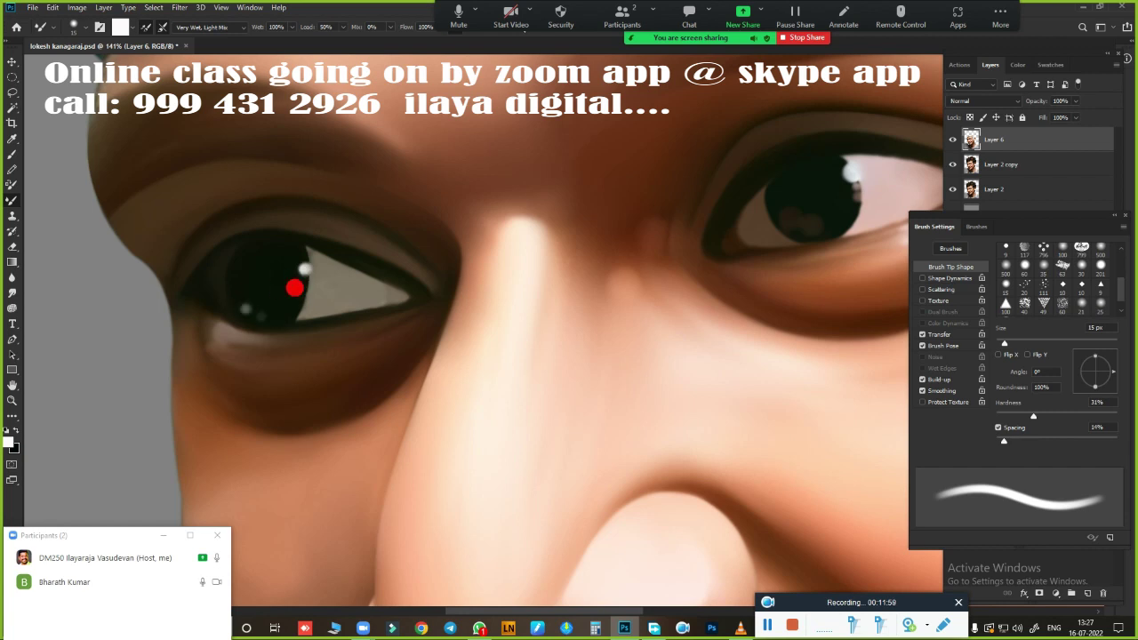
pyautogui.press('r')
pyautogui.scroll(2, 406, 299)
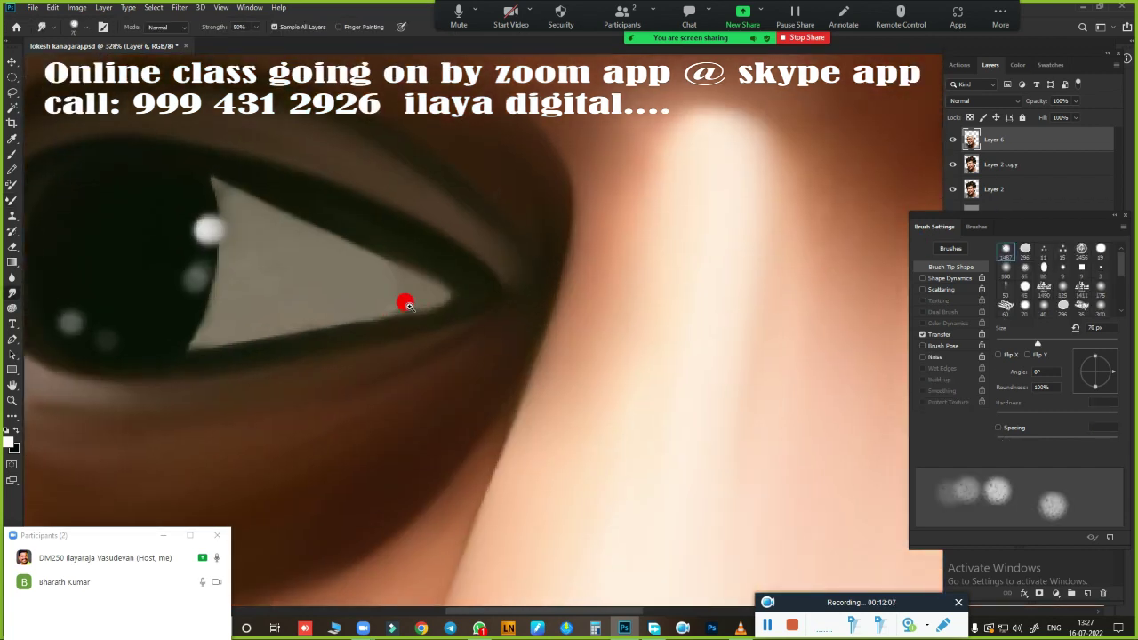
pyautogui.scroll(2, 483, 229)
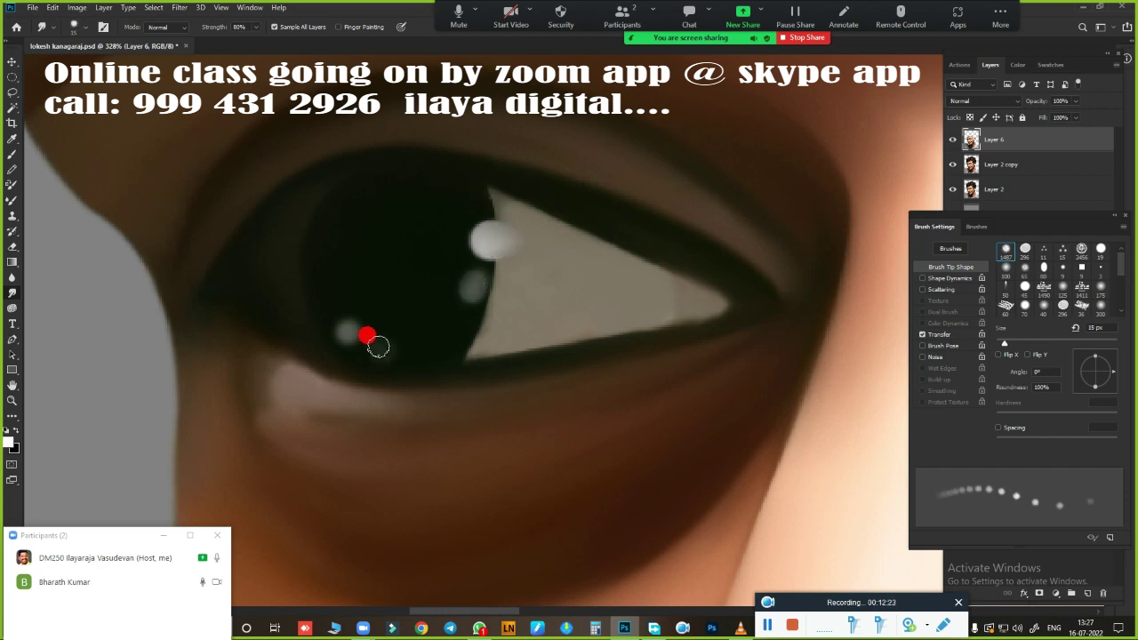
pyautogui.moveTo(378, 347); pyautogui.dragTo(396, 349)
pyautogui.press(']')
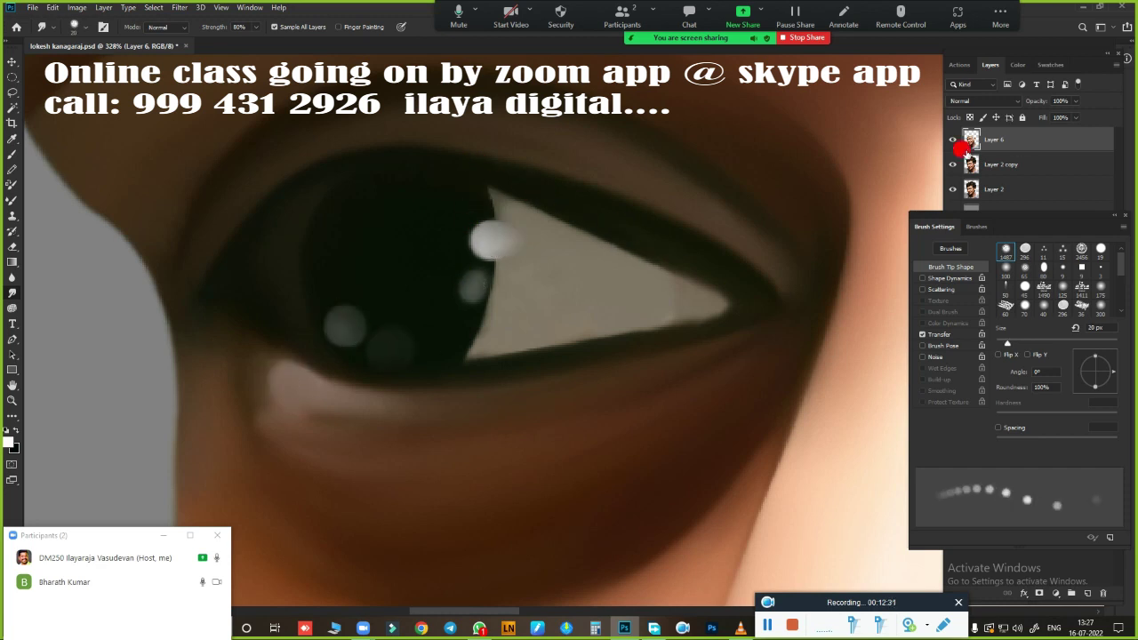
pyautogui.scroll(-2, 308, 272)
pyautogui.scroll(-2, 688, 320)
pyautogui.scroll(-3, 332, 337)
pyautogui.scroll(-2, 378, 370)
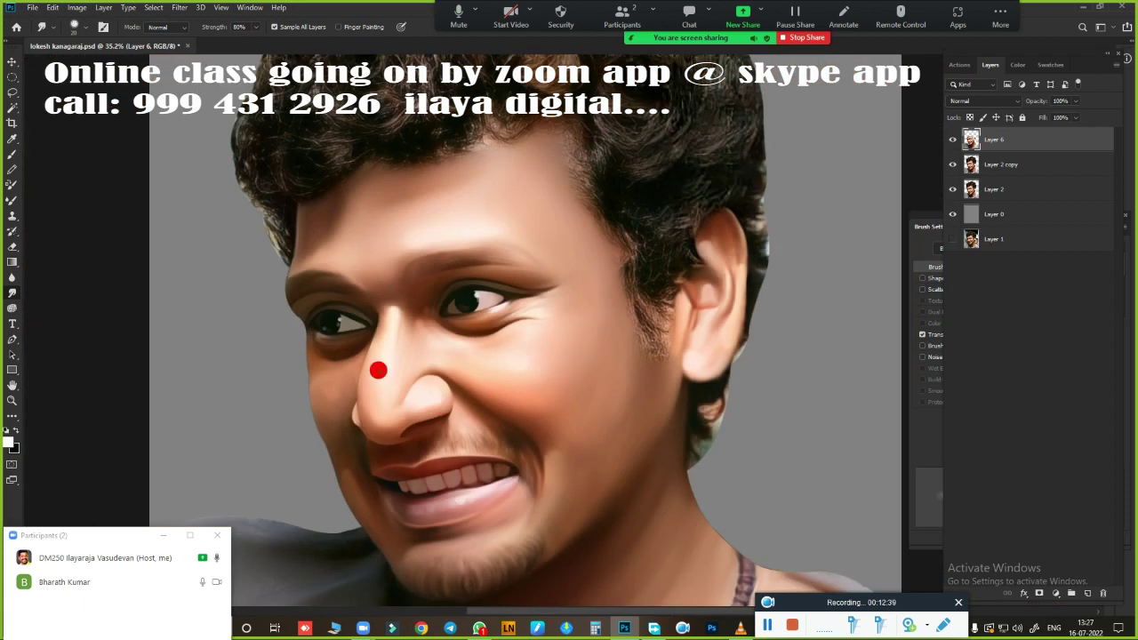
pyautogui.scroll(2, 381, 370)
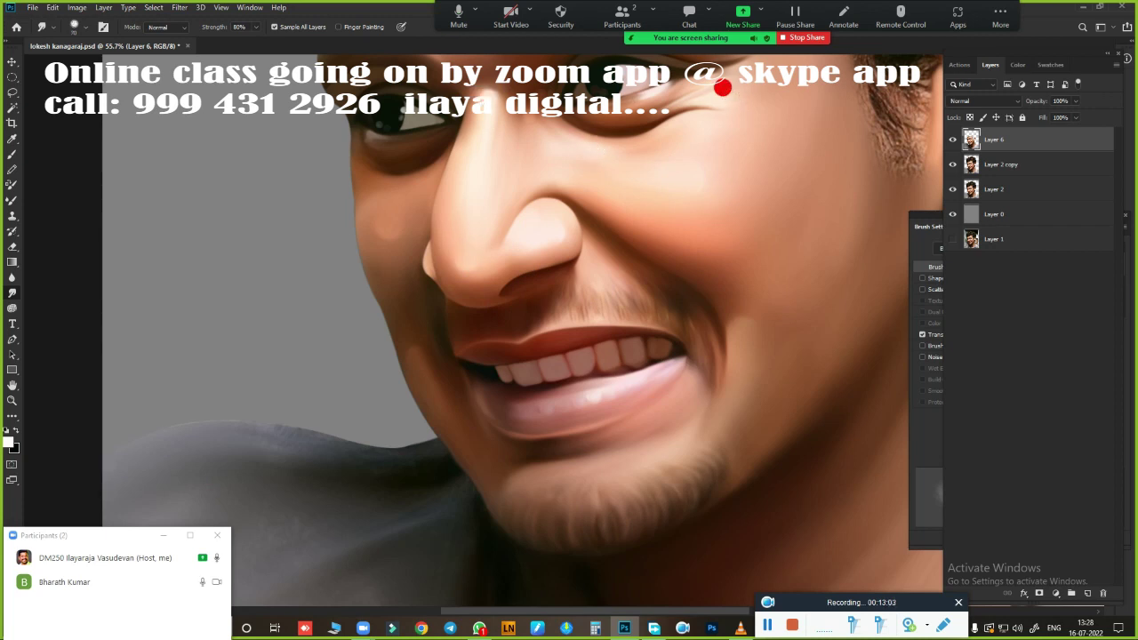
pyautogui.scroll(1, 633, 269)
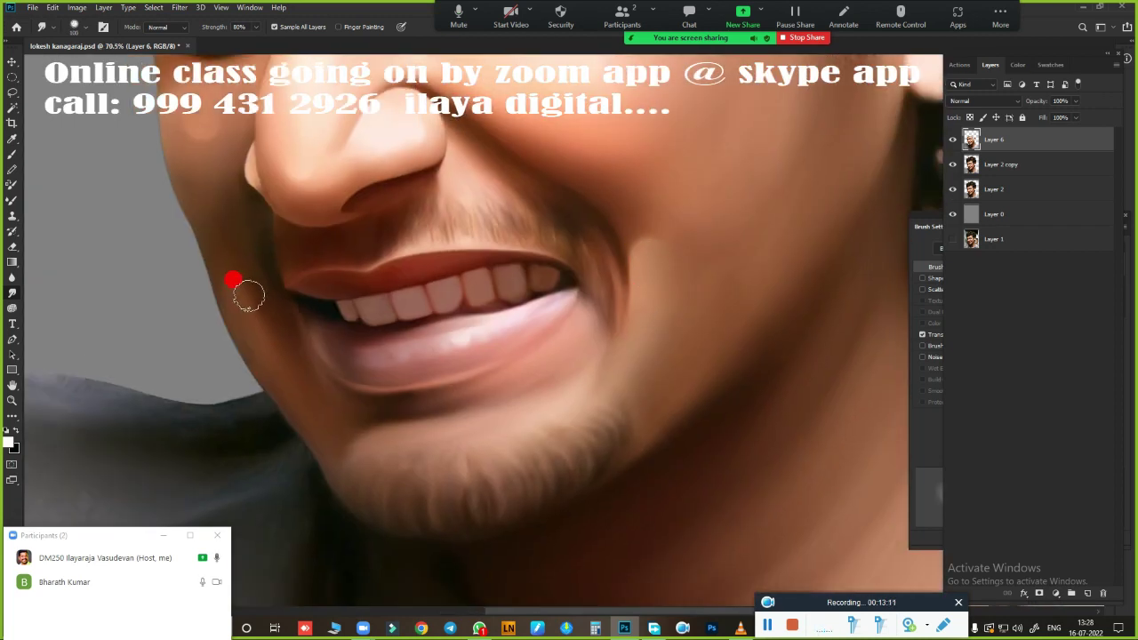
pyautogui.scroll(-3, 622, 364)
pyautogui.scroll(2, 622, 350)
# - Add a new empty layer and smear the crown curls downward into smooth strands
pyautogui.hotkey('ctrl', 'shift', 'alt', 'n')
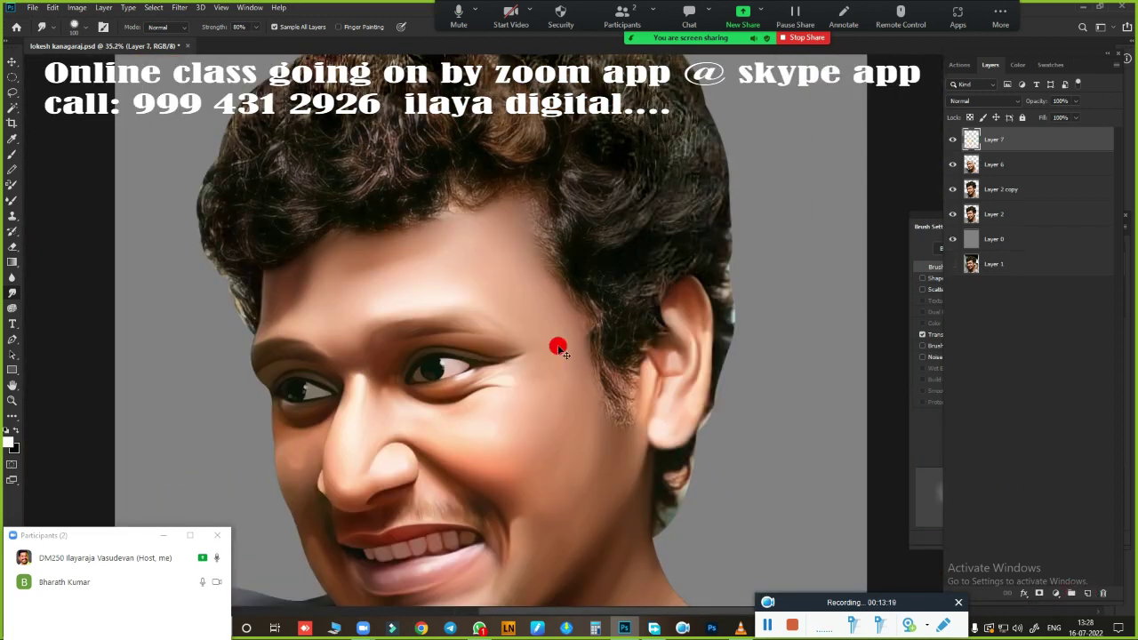
pyautogui.scroll(2, 569, 338)
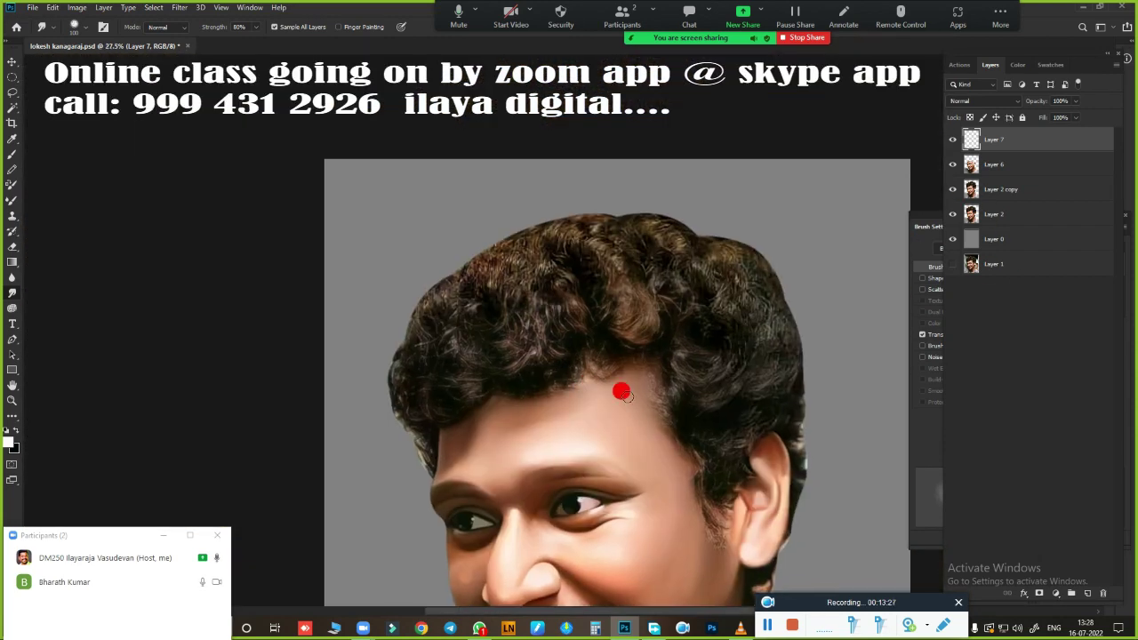
pyautogui.scroll(1, 619, 389)
pyautogui.scroll(3, 569, 353)
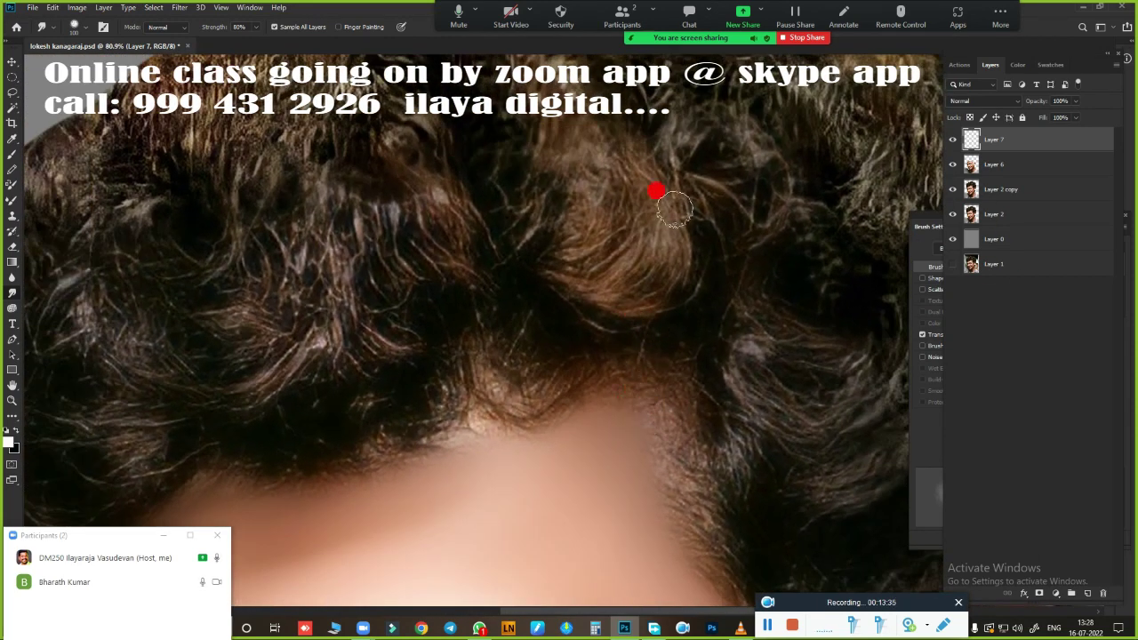
pyautogui.moveTo(690, 203)
pyautogui.mouseDown()
pyautogui.moveTo(609, 146)
pyautogui.moveTo(600, 277)
pyautogui.moveTo(646, 303)
pyautogui.mouseUp()
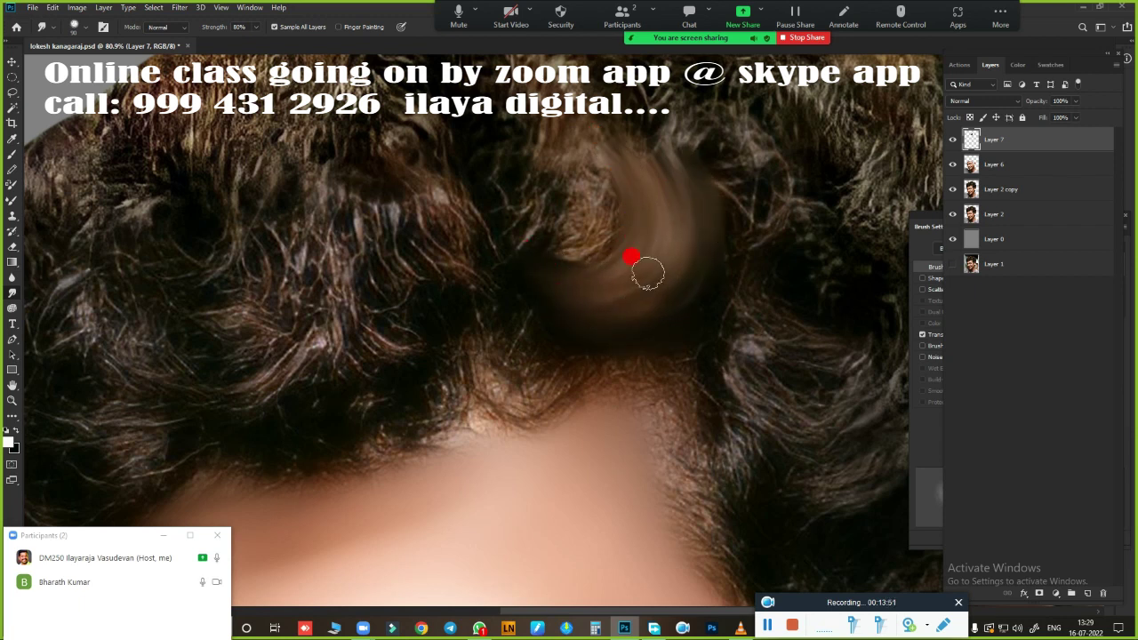
pyautogui.moveTo(593, 161); pyautogui.dragTo(595, 250)
pyautogui.scroll(2, 423, 415)
pyautogui.scroll(1, 423, 415)
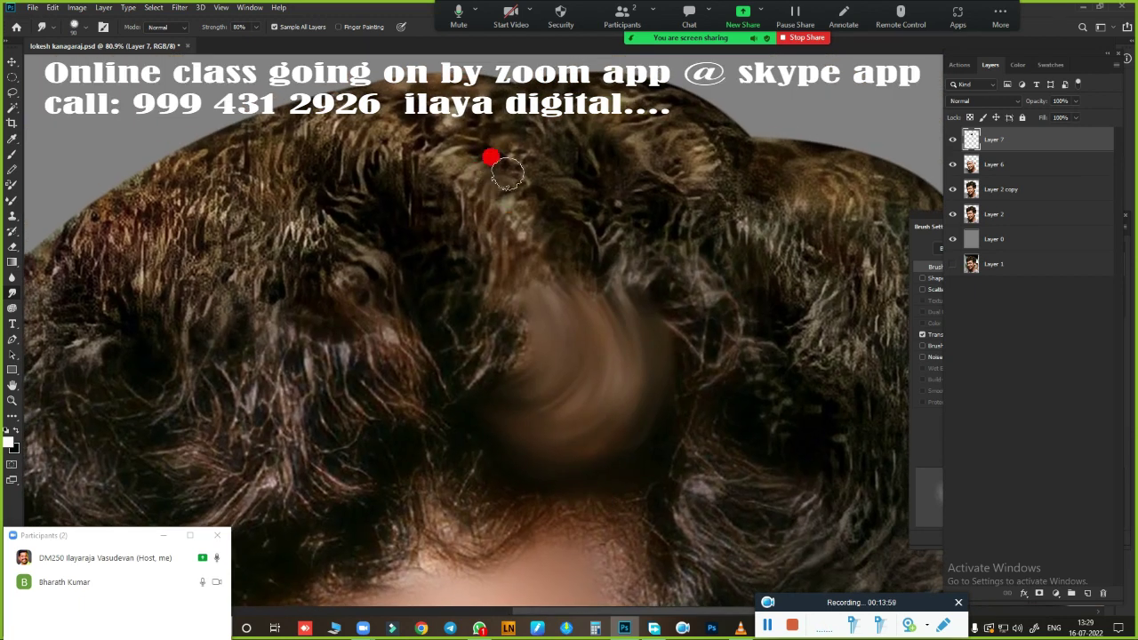
pyautogui.moveTo(504, 173); pyautogui.dragTo(510, 274)
pyautogui.moveTo(452, 135); pyautogui.dragTo(444, 228)
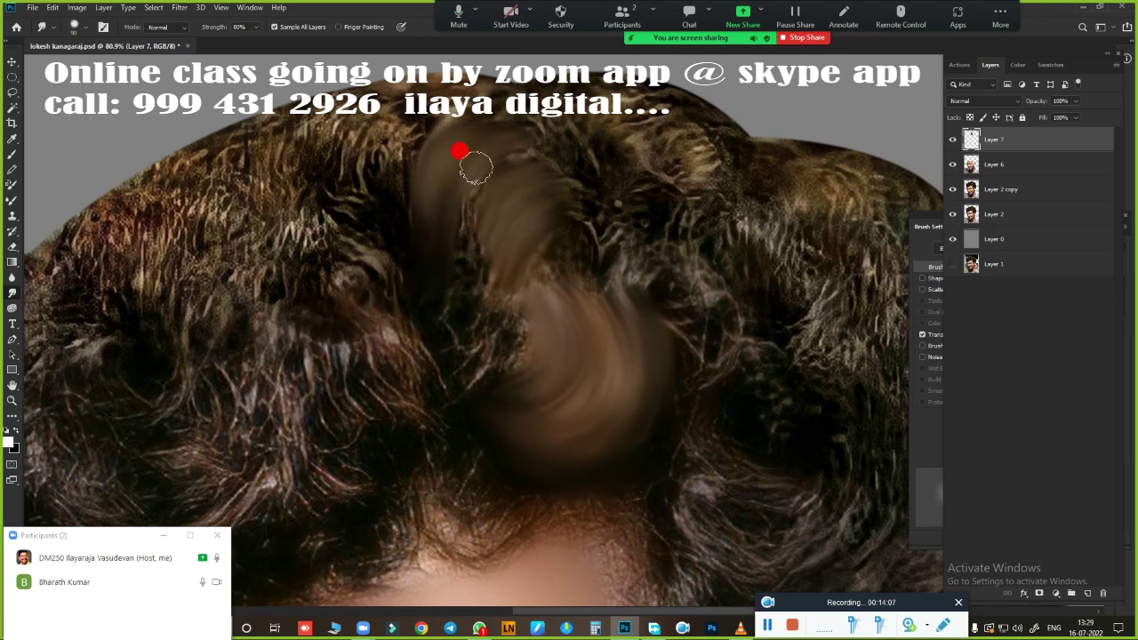
pyautogui.moveTo(472, 168); pyautogui.dragTo(465, 335)
pyautogui.moveTo(565, 218); pyautogui.dragTo(475, 384)
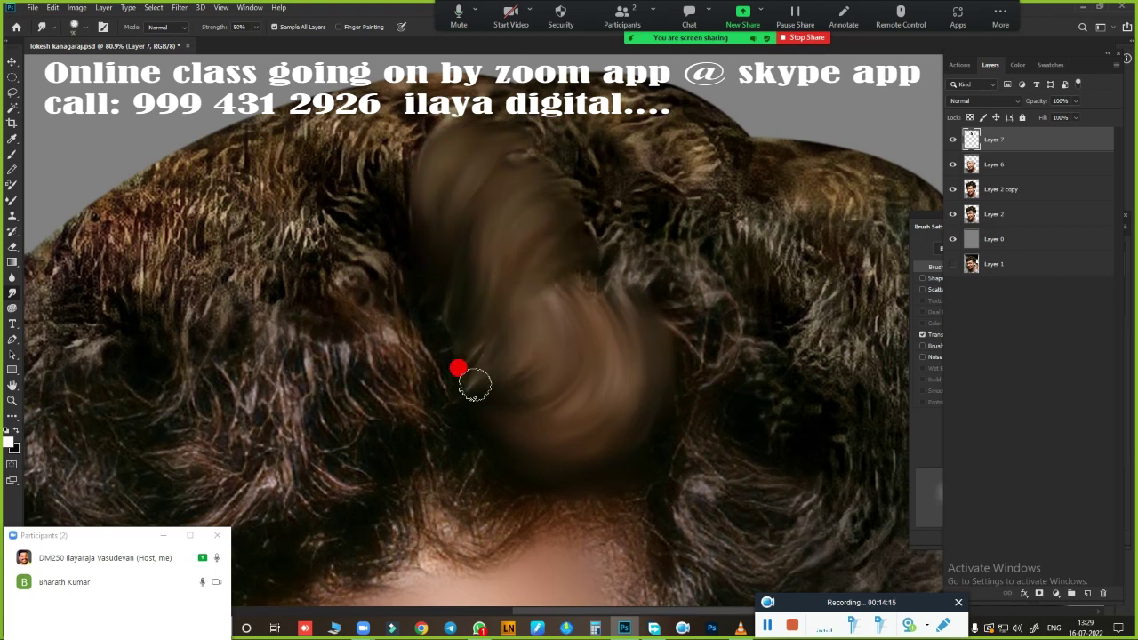
pyautogui.scroll(-2, 456, 335)
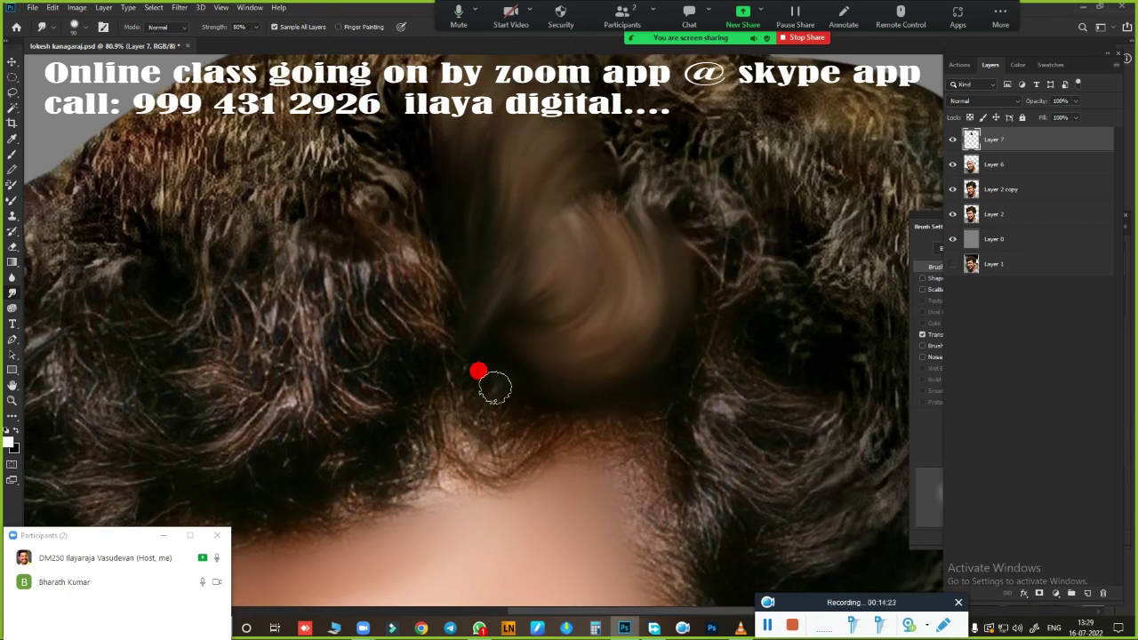
pyautogui.scroll(-3, 494, 387)
pyautogui.moveTo(467, 261); pyautogui.dragTo(611, 310)
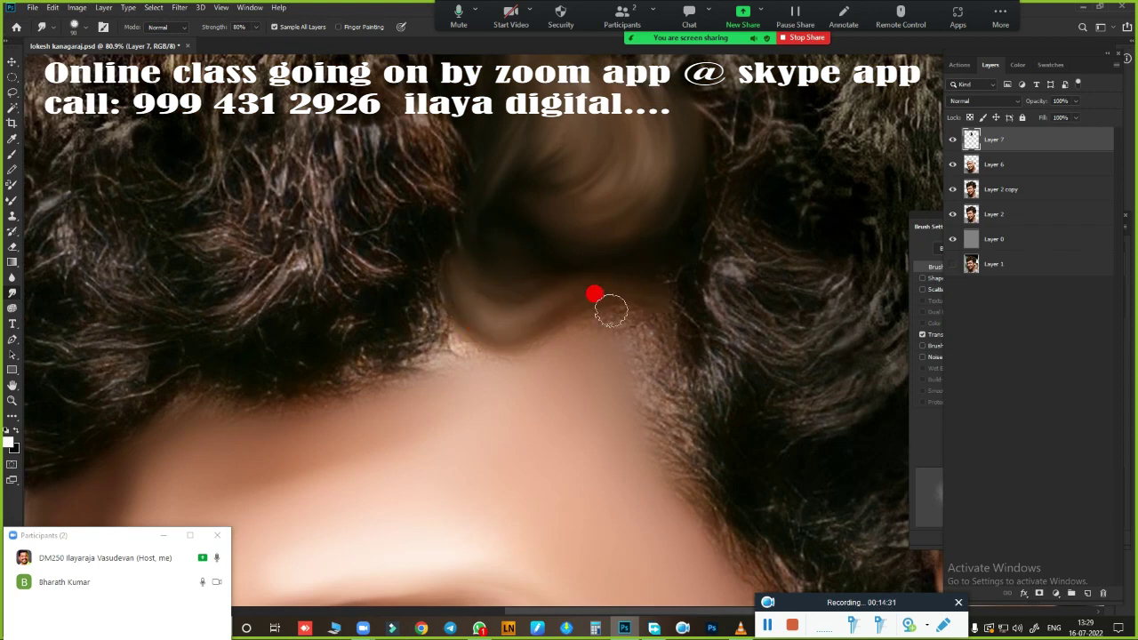
# - Smear the hairline curl into a dark swirl and smooth the strands above the ear
pyautogui.scroll(-2, 612, 311)
pyautogui.scroll(-1, 450, 236)
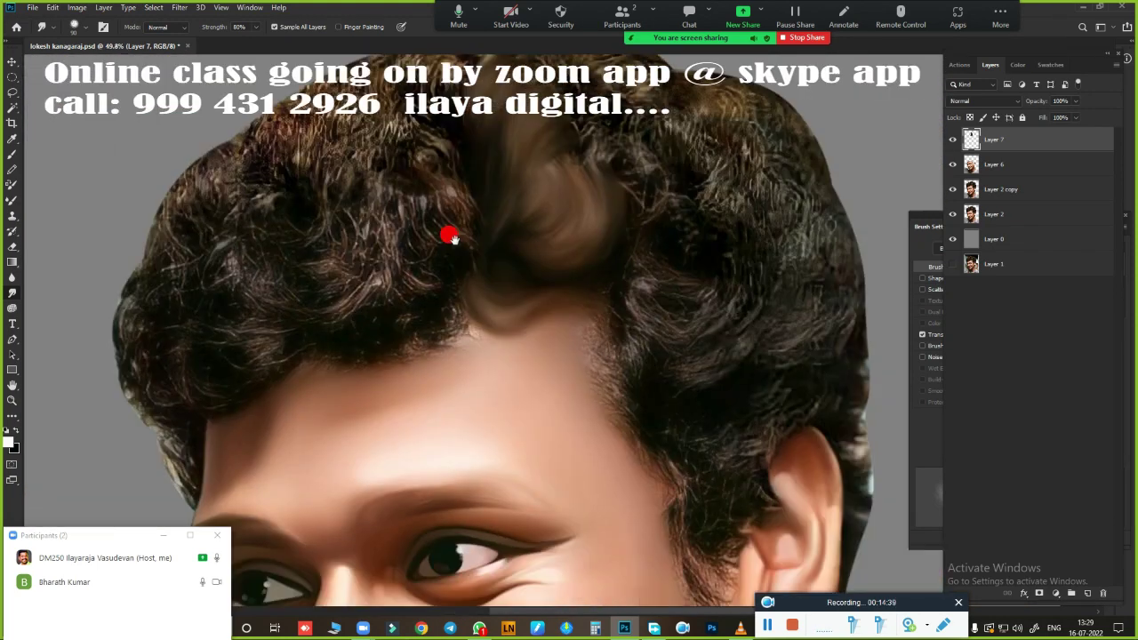
pyautogui.scroll(3, 528, 388)
pyautogui.moveTo(596, 295)
pyautogui.mouseDown()
pyautogui.moveTo(436, 298)
pyautogui.moveTo(477, 341)
pyautogui.mouseUp()
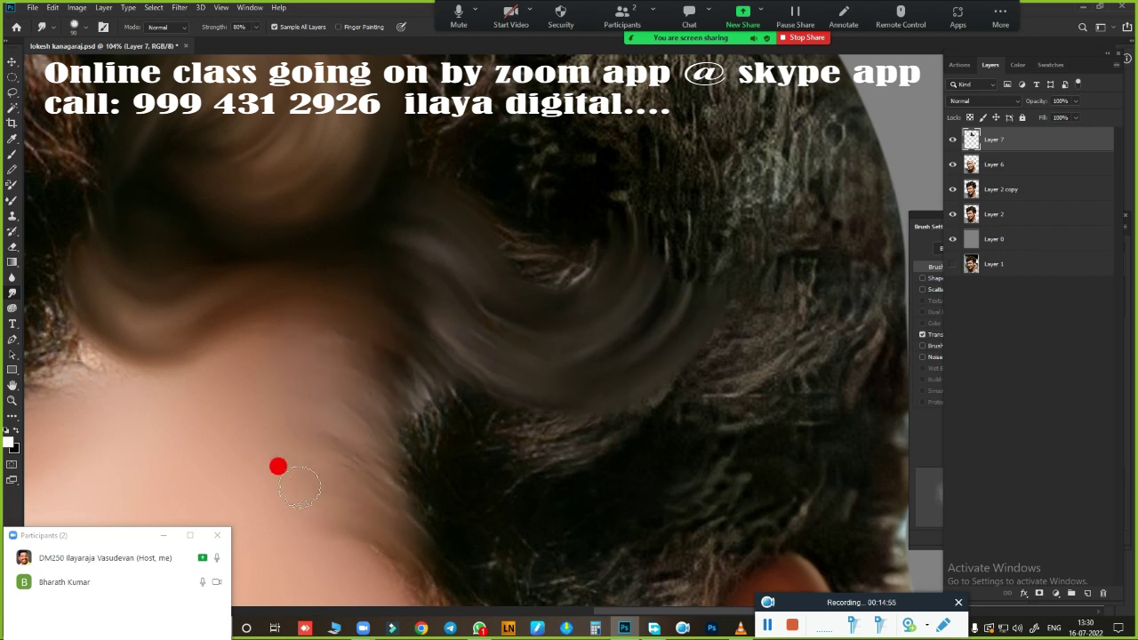
pyautogui.scroll(-3, 516, 462)
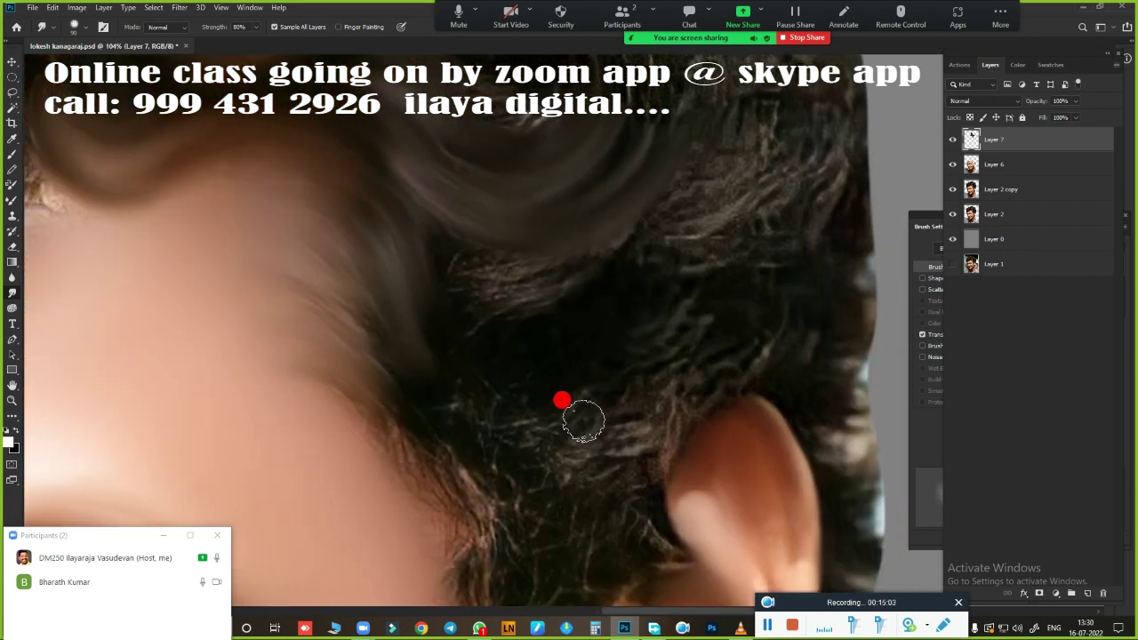
pyautogui.scroll(-2, 409, 257)
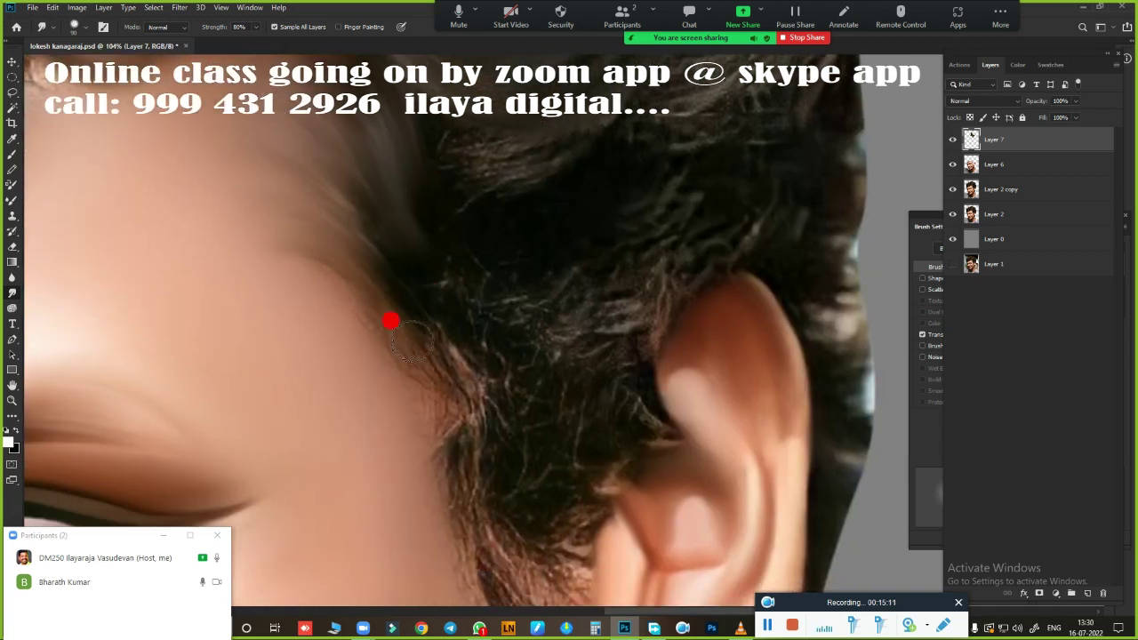
pyautogui.scroll(3, 375, 332)
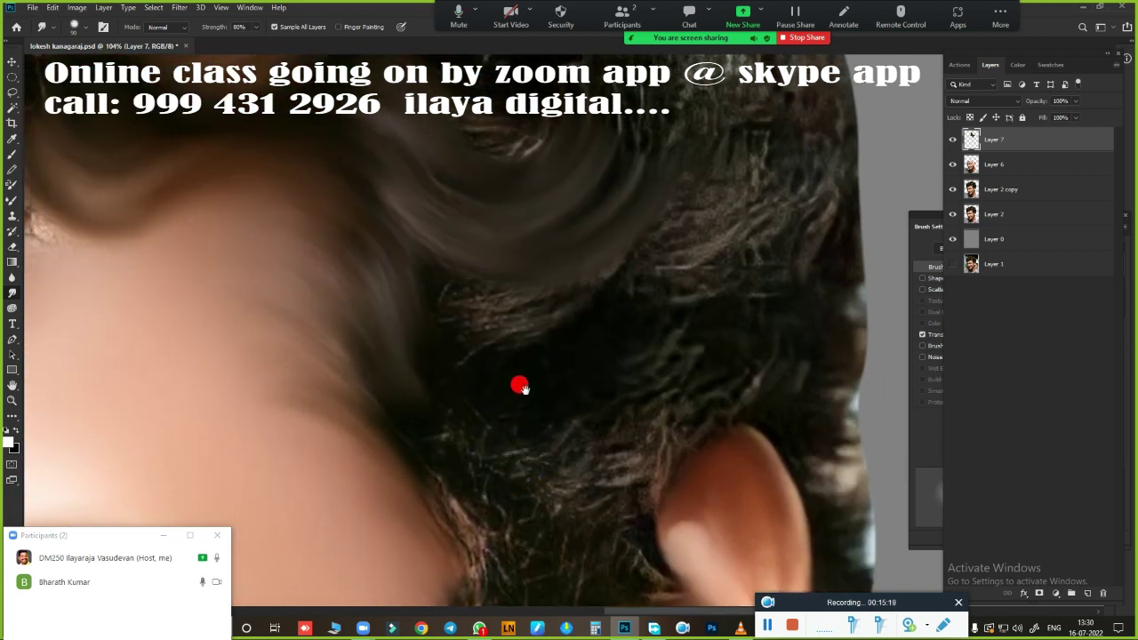
pyautogui.scroll(2, 520, 385)
pyautogui.scroll(-4, 533, 338)
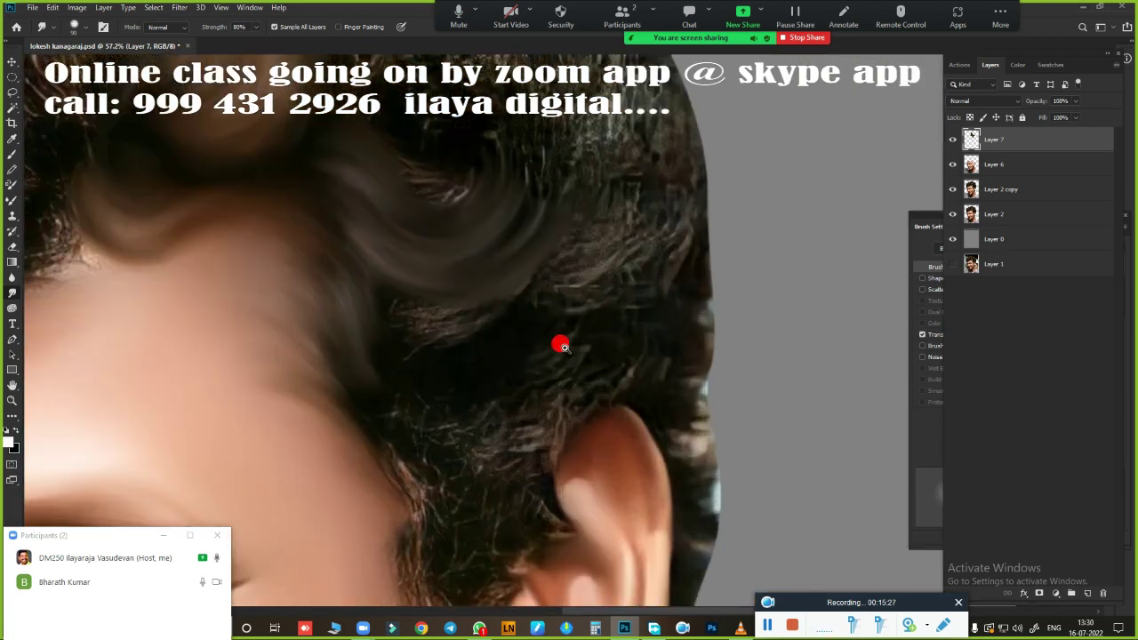
pyautogui.scroll(2, 563, 346)
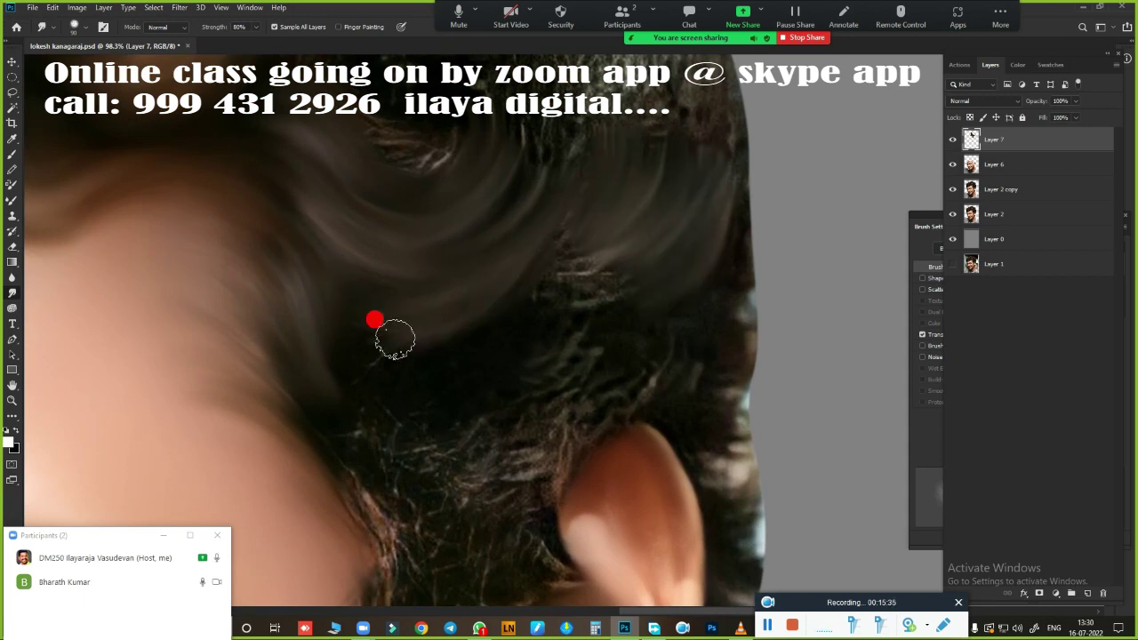
pyautogui.moveTo(437, 340); pyautogui.dragTo(435, 460)
pyautogui.moveTo(403, 297)
pyautogui.mouseDown()
pyautogui.moveTo(505, 330)
pyautogui.moveTo(668, 298)
pyautogui.moveTo(679, 373)
pyautogui.mouseUp()
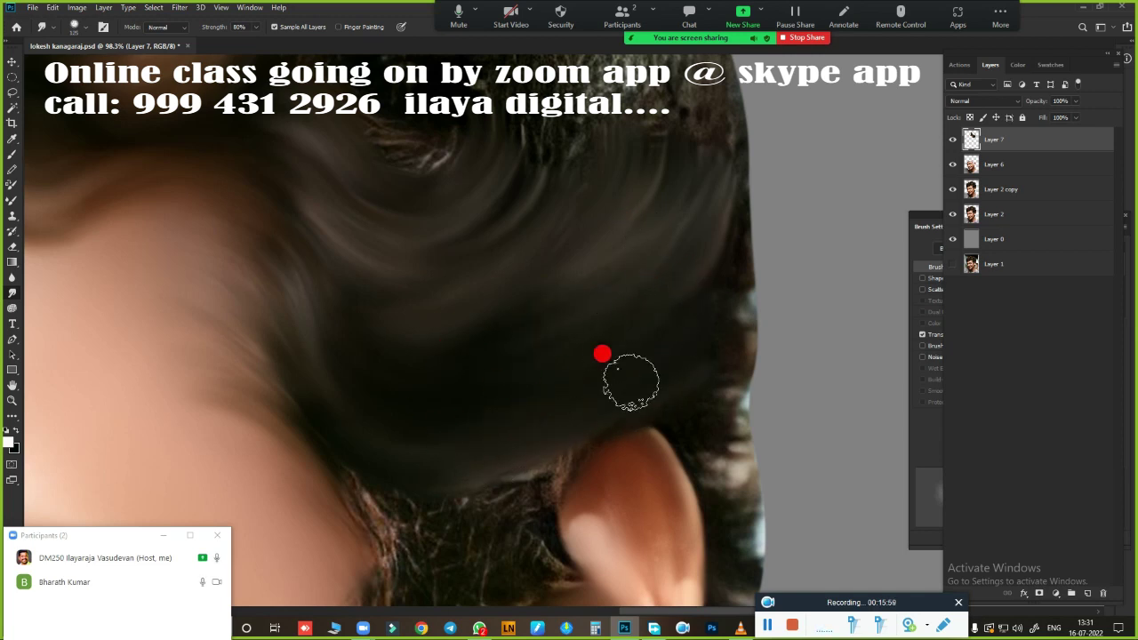
# - Smooth the curly hair above the ear and the sideburn in front of it
pyautogui.moveTo(602, 353); pyautogui.dragTo(655, 203)
pyautogui.scroll(-3, 541, 324)
pyautogui.scroll(1, 559, 329)
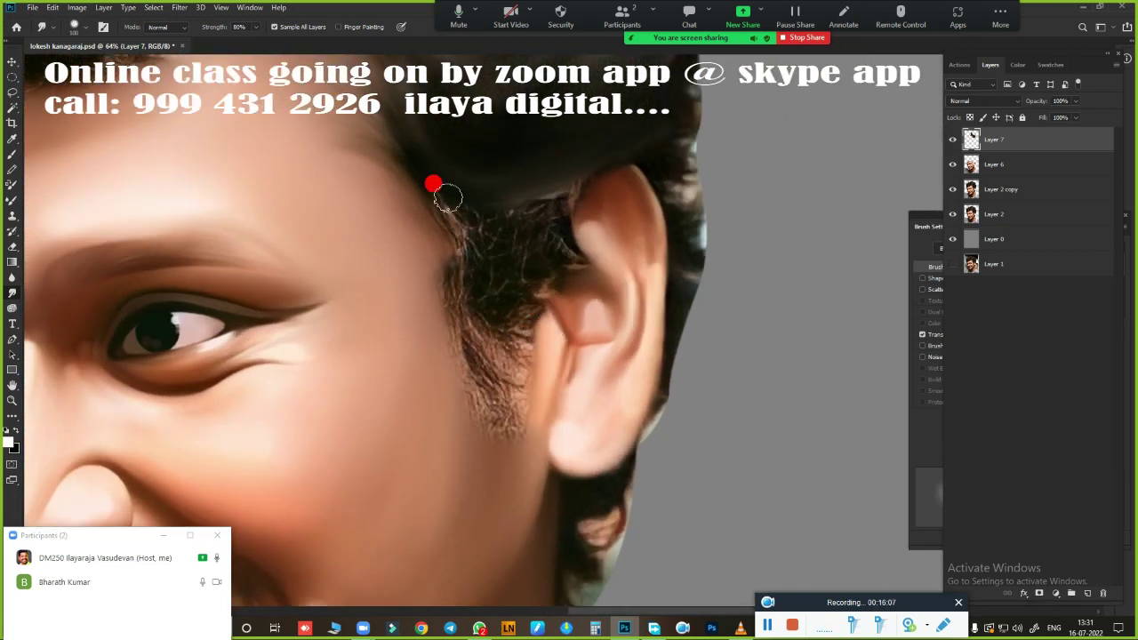
pyautogui.moveTo(492, 223); pyautogui.dragTo(587, 165)
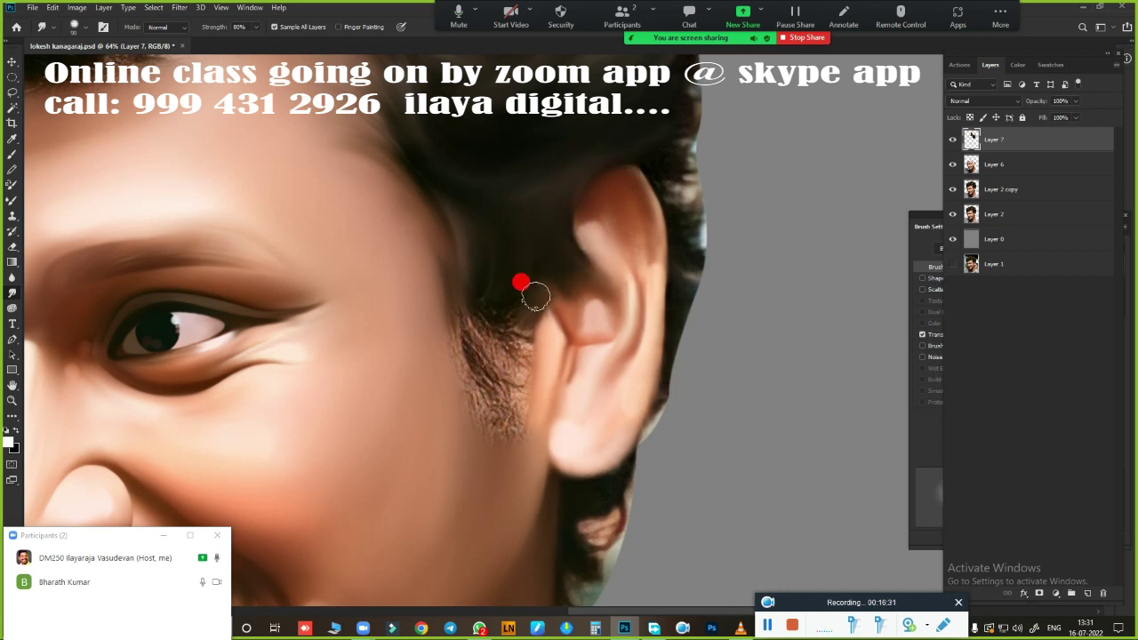
pyautogui.moveTo(534, 296)
pyautogui.mouseDown()
pyautogui.moveTo(495, 305)
pyautogui.moveTo(468, 379)
pyautogui.moveTo(507, 338)
pyautogui.moveTo(474, 382)
pyautogui.mouseUp()
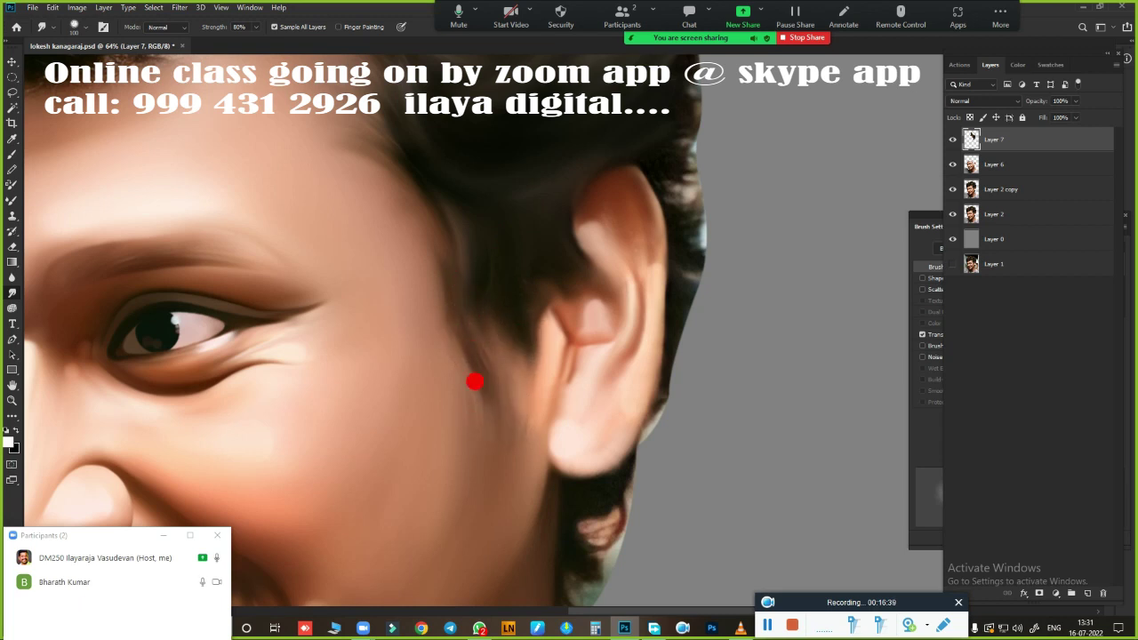
pyautogui.moveTo(456, 268); pyautogui.dragTo(496, 317)
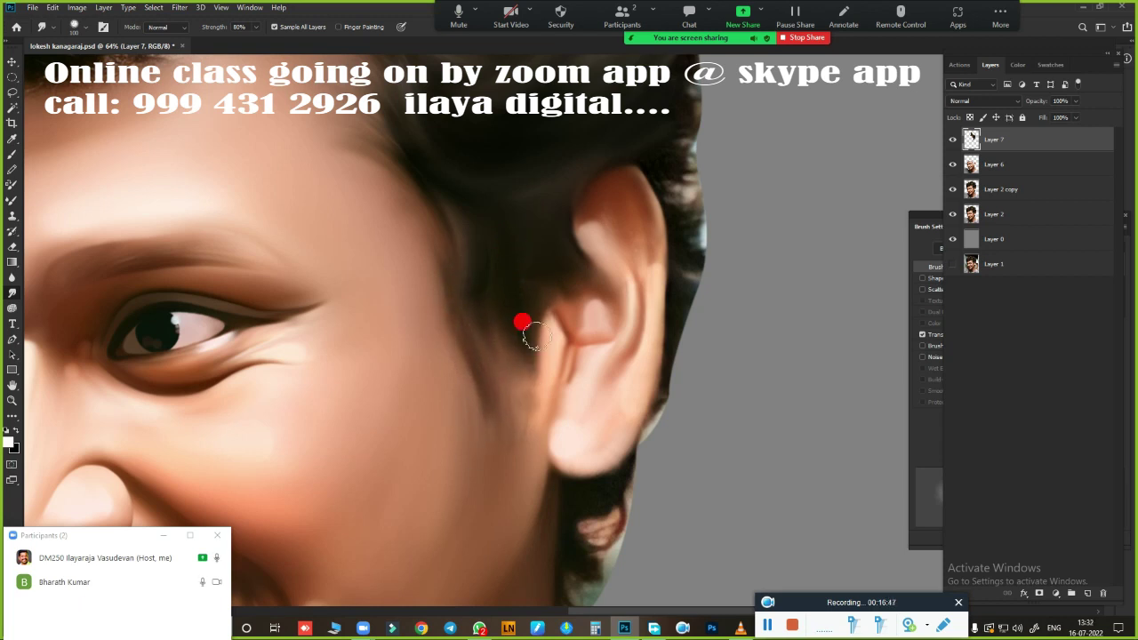
pyautogui.scroll(5, 630, 371)
pyautogui.scroll(-3, 617, 365)
pyautogui.scroll(4, 605, 414)
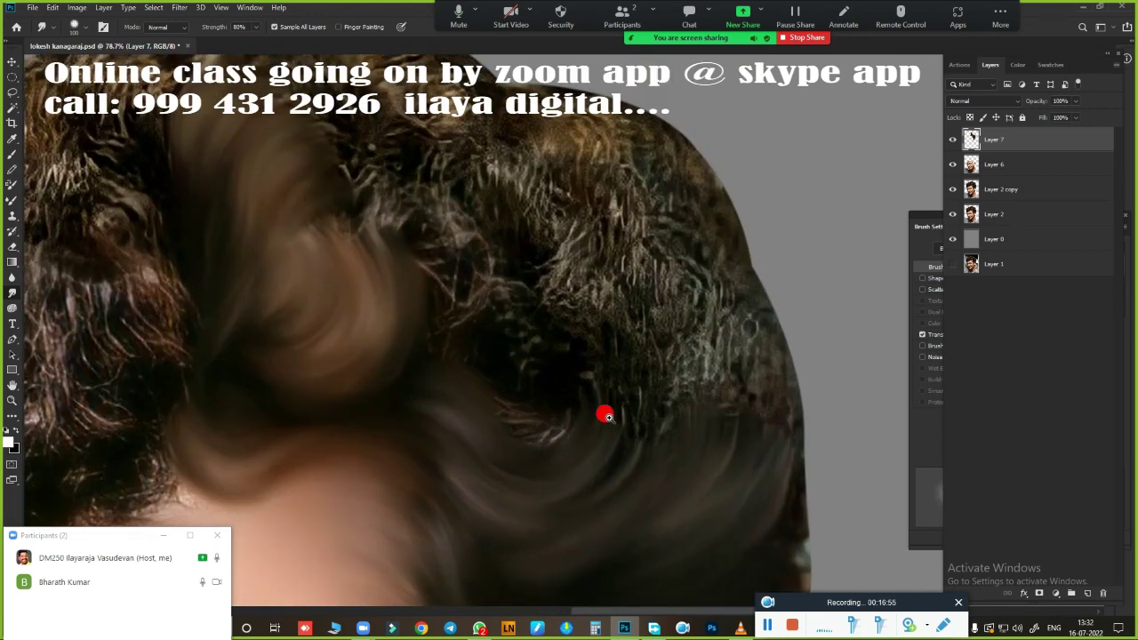
pyautogui.scroll(-2, 589, 356)
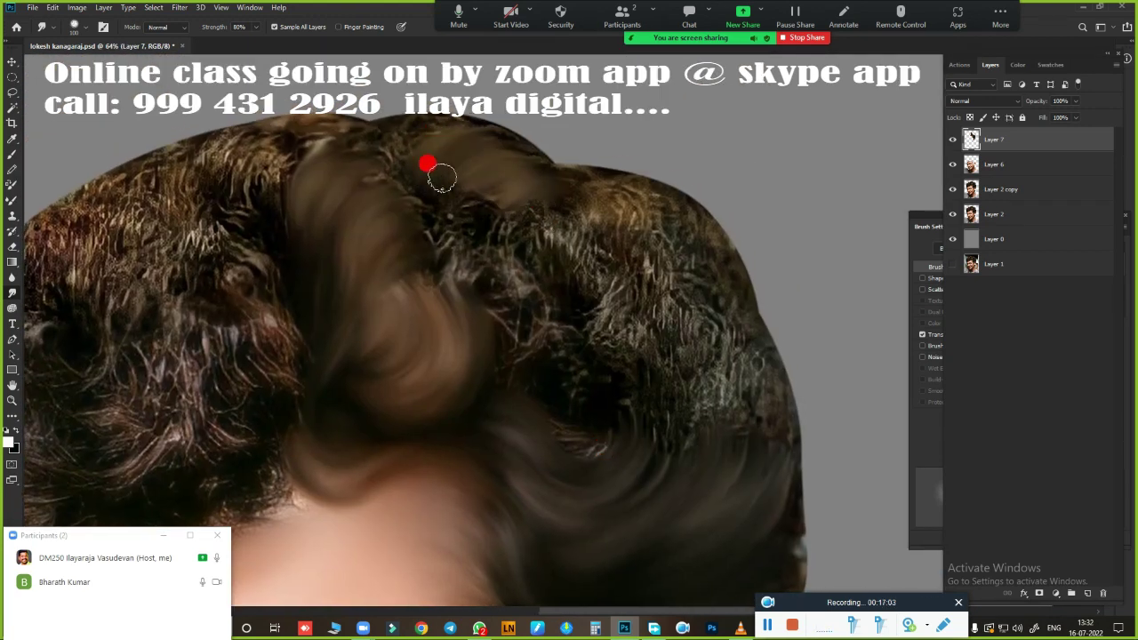
pyautogui.moveTo(482, 233)
pyautogui.mouseDown()
pyautogui.moveTo(508, 245)
pyautogui.moveTo(513, 308)
pyautogui.moveTo(554, 410)
pyautogui.moveTo(381, 213)
pyautogui.moveTo(401, 294)
pyautogui.mouseUp()
# - Streak and darken the crown, then smear the hair above the ear and neckline
pyautogui.hscroll(3, 494, 252)
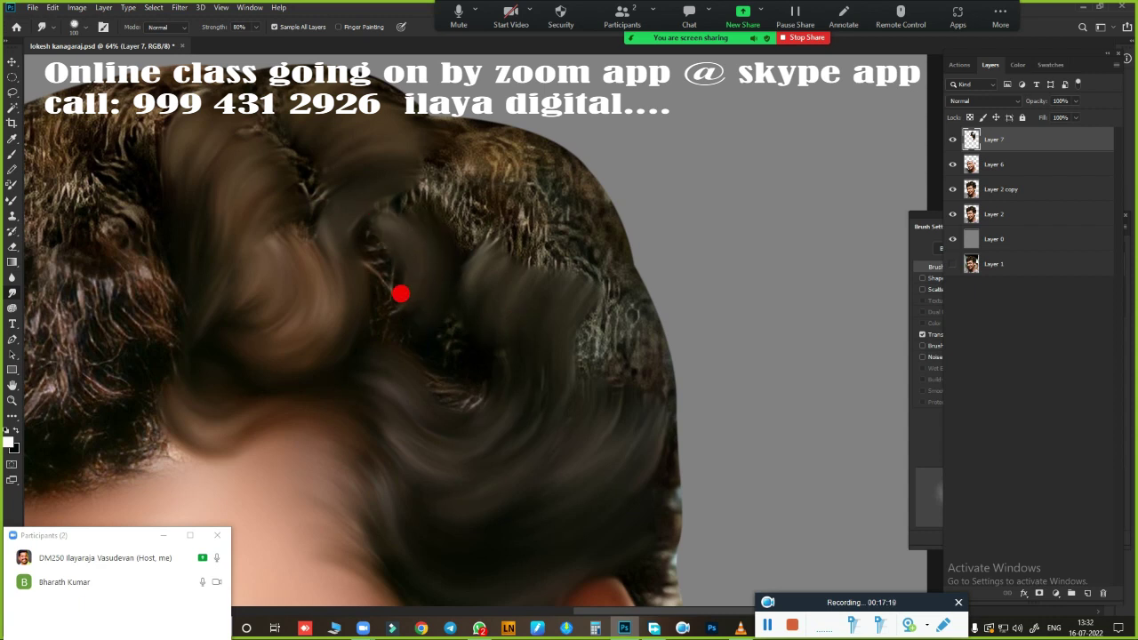
pyautogui.hscroll(-2, 454, 338)
pyautogui.scroll(1, 453, 338)
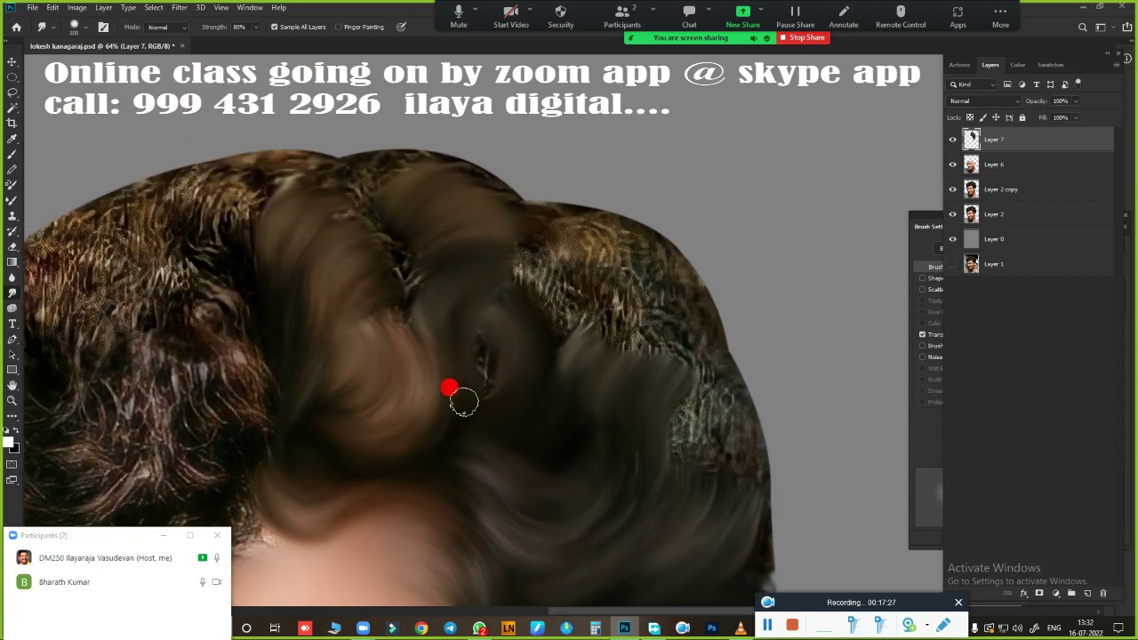
pyautogui.moveTo(560, 233)
pyautogui.mouseDown()
pyautogui.moveTo(525, 253)
pyautogui.moveTo(477, 187)
pyautogui.mouseUp()
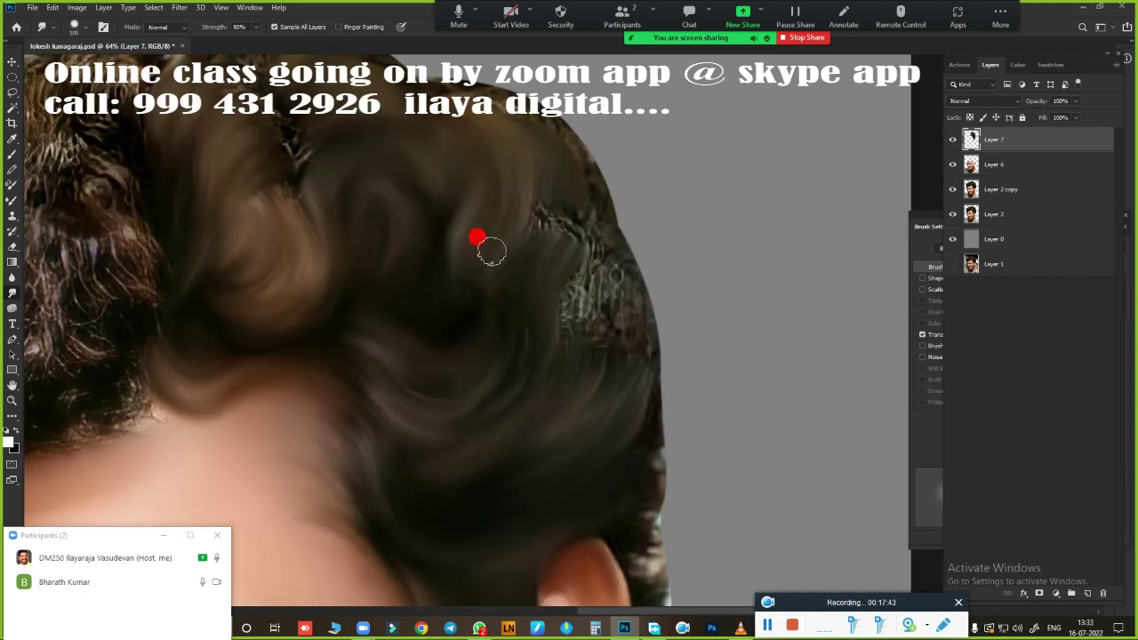
pyautogui.moveTo(552, 220)
pyautogui.mouseDown()
pyautogui.moveTo(582, 190)
pyautogui.moveTo(583, 318)
pyautogui.mouseUp()
pyautogui.moveTo(505, 494); pyautogui.dragTo(699, 315)
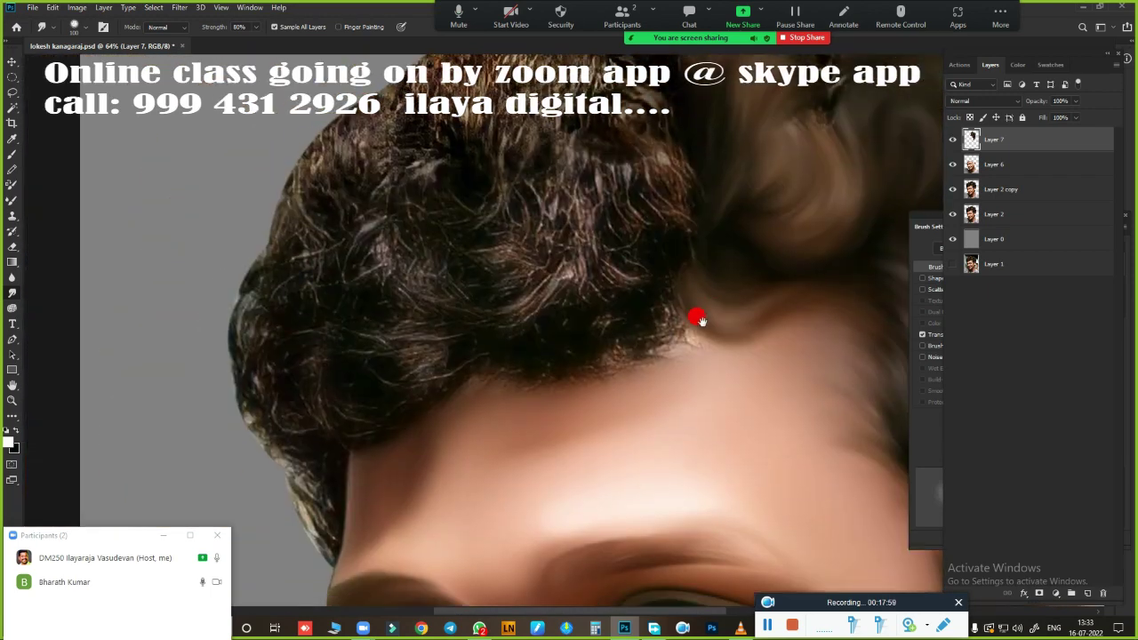
pyautogui.scroll(-3, 539, 267)
pyautogui.scroll(3, 869, 208)
pyautogui.moveTo(868, 208); pyautogui.dragTo(547, 297)
pyautogui.scroll(3, 546, 296)
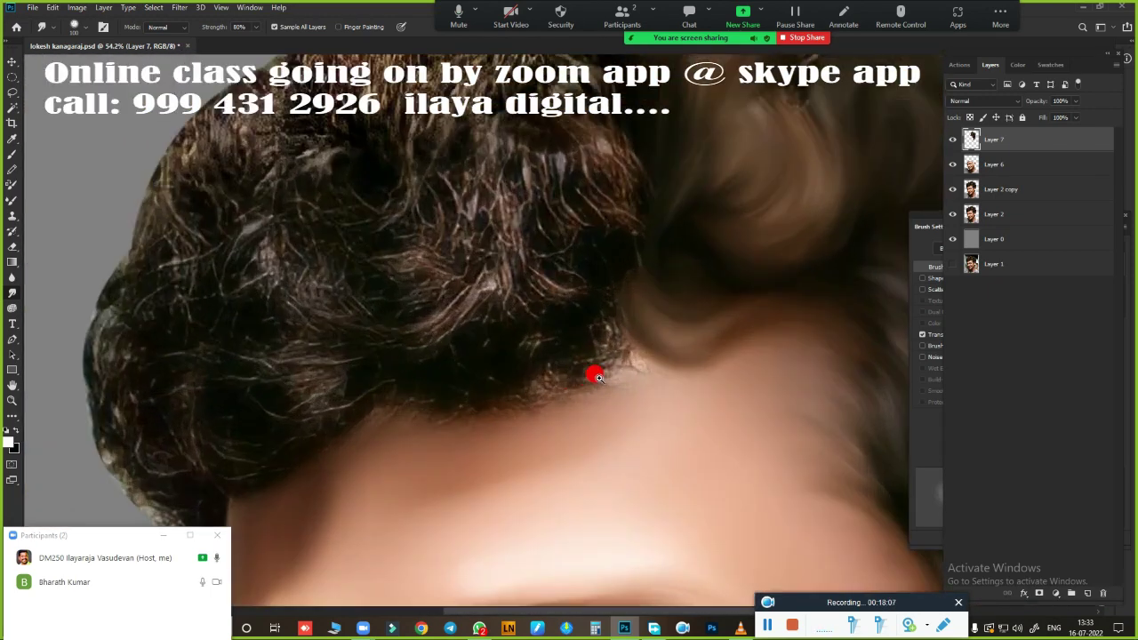
pyautogui.moveTo(622, 381); pyautogui.dragTo(287, 254)
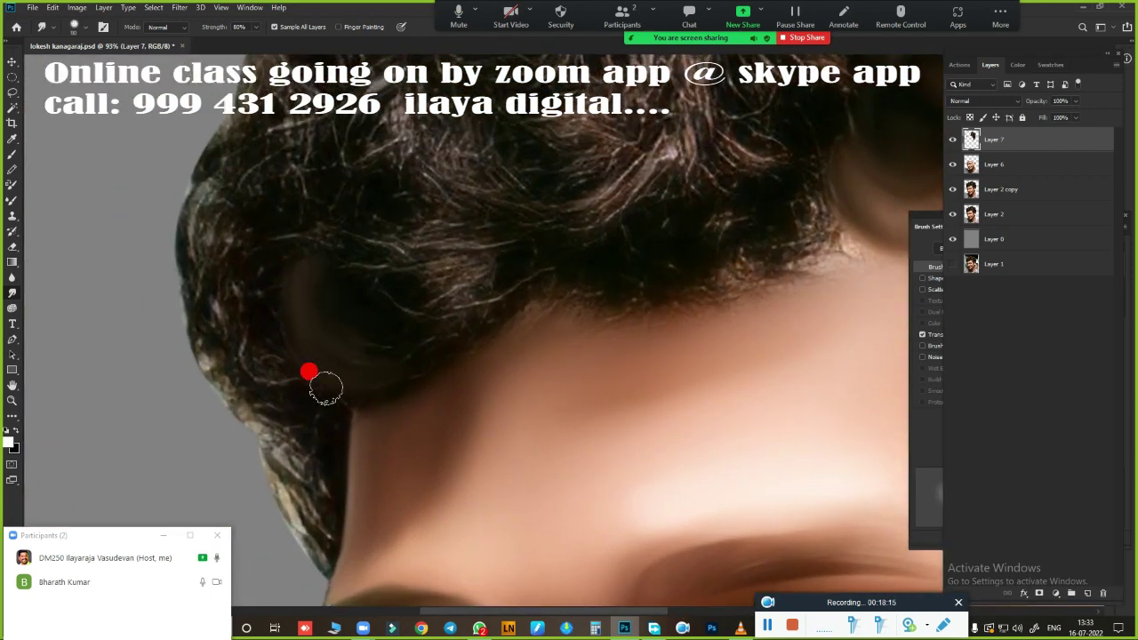
pyautogui.moveTo(448, 340)
pyautogui.mouseDown()
pyautogui.moveTo(464, 236)
pyautogui.moveTo(320, 236)
pyautogui.moveTo(381, 305)
pyautogui.mouseUp()
pyautogui.moveTo(533, 391); pyautogui.dragTo(393, 402)
pyautogui.moveTo(357, 399)
pyautogui.mouseDown()
pyautogui.moveTo(447, 249)
pyautogui.moveTo(381, 323)
pyautogui.moveTo(477, 363)
pyautogui.mouseUp()
# - Smudge the central textured hair into smooth brown streaks and blend the curl near the neck
pyautogui.scroll(-2, 582, 363)
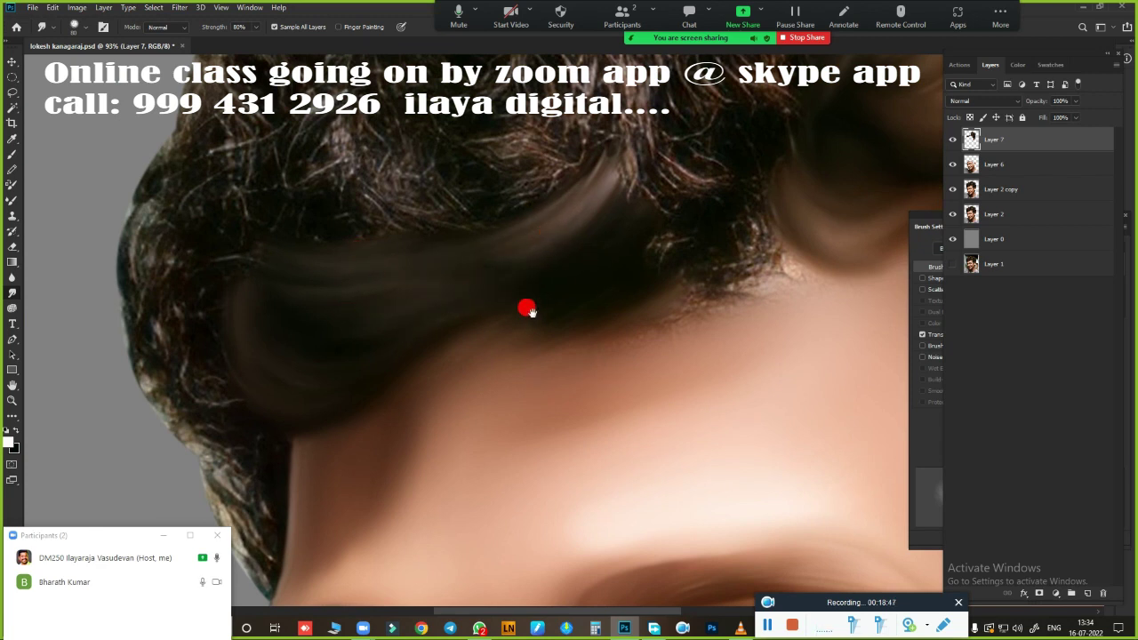
pyautogui.scroll(2, 527, 311)
pyautogui.scroll(1, 518, 333)
pyautogui.scroll(1, 287, 293)
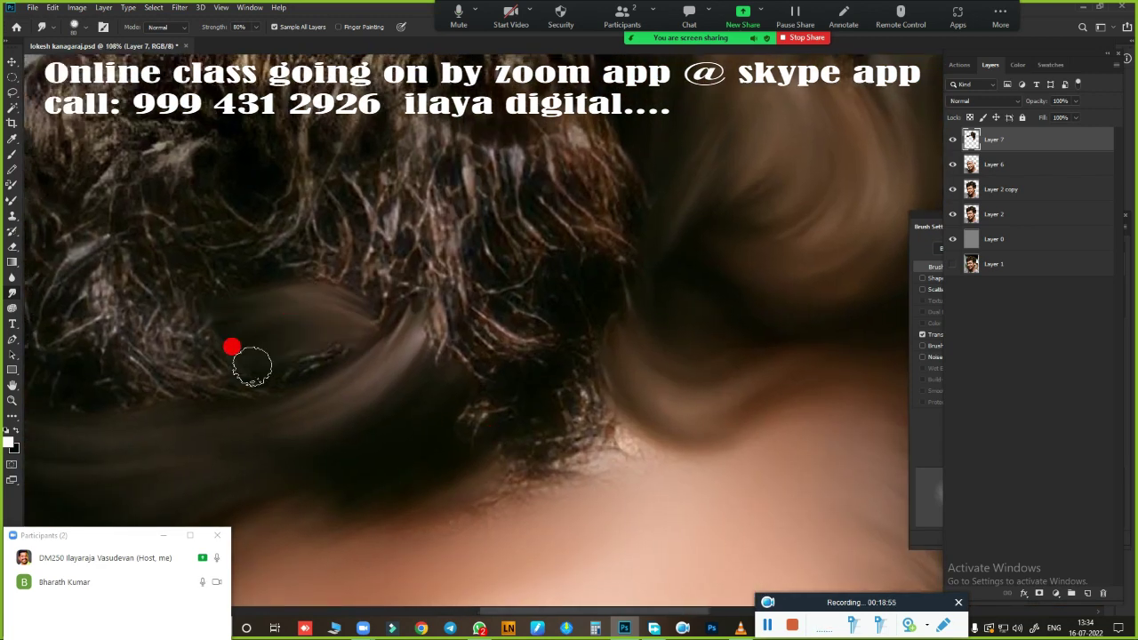
pyautogui.scroll(-2, 534, 285)
pyautogui.scroll(-1, 622, 249)
pyautogui.moveTo(504, 218)
pyautogui.mouseDown()
pyautogui.moveTo(582, 196)
pyautogui.moveTo(480, 220)
pyautogui.moveTo(512, 373)
pyautogui.moveTo(528, 264)
pyautogui.moveTo(646, 336)
pyautogui.moveTo(720, 169)
pyautogui.mouseUp()
pyautogui.moveTo(642, 284); pyautogui.dragTo(590, 203)
pyautogui.scroll(-2, 683, 170)
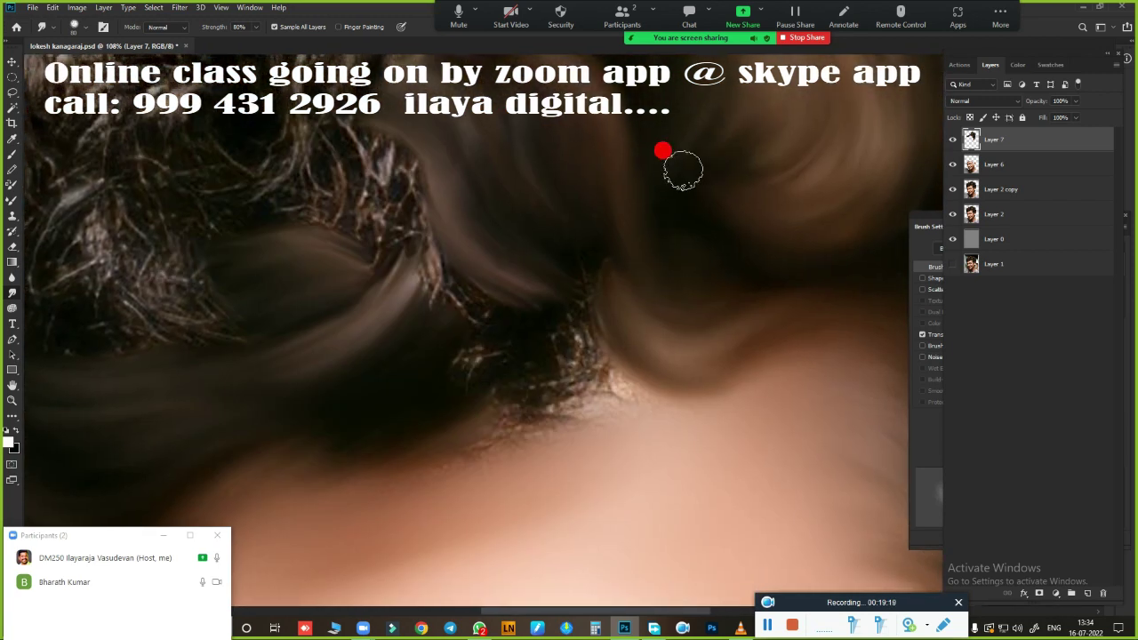
pyautogui.moveTo(683, 171)
pyautogui.mouseDown()
pyautogui.moveTo(556, 261)
pyautogui.moveTo(541, 376)
pyautogui.moveTo(501, 421)
pyautogui.moveTo(691, 389)
pyautogui.moveTo(663, 408)
pyautogui.mouseUp()
pyautogui.scroll(2, 663, 408)
pyautogui.moveTo(465, 330)
pyautogui.mouseDown()
pyautogui.moveTo(461, 265)
pyautogui.moveTo(508, 257)
pyautogui.moveTo(429, 333)
pyautogui.moveTo(546, 396)
pyautogui.mouseUp()
# - Blend the remaining textured strands on the left side into smooth brown streaks
pyautogui.scroll(-5, 514, 363)
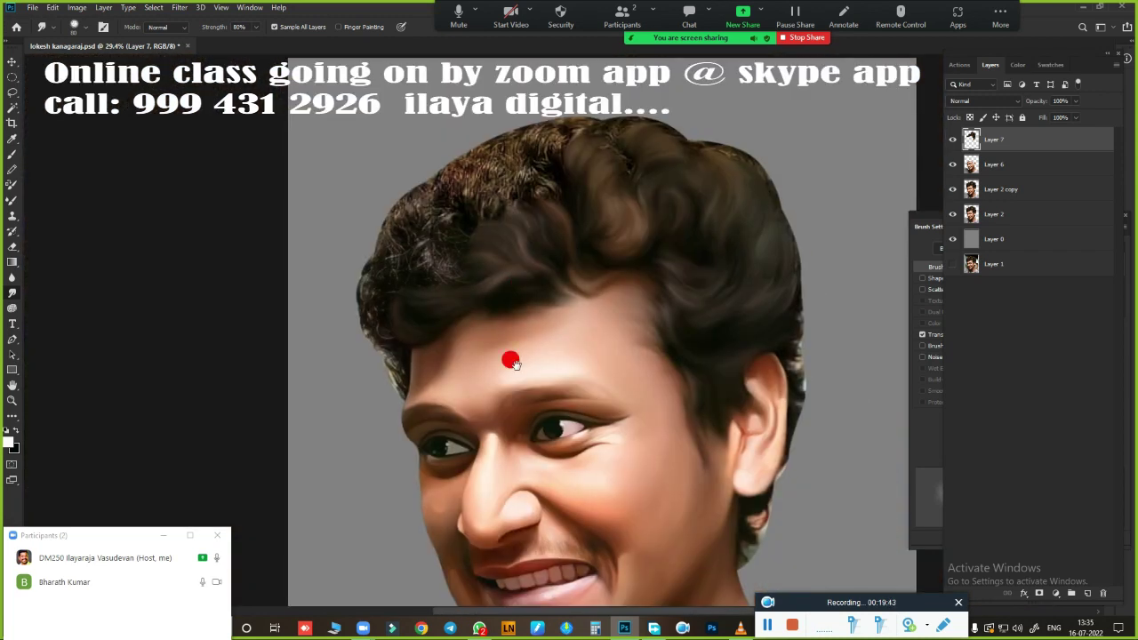
pyautogui.scroll(3, 514, 363)
pyautogui.scroll(2, 579, 415)
pyautogui.moveTo(389, 244)
pyautogui.mouseDown()
pyautogui.moveTo(414, 208)
pyautogui.moveTo(487, 317)
pyautogui.moveTo(488, 213)
pyautogui.moveTo(470, 333)
pyautogui.moveTo(539, 336)
pyautogui.moveTo(529, 319)
pyautogui.moveTo(420, 364)
pyautogui.moveTo(483, 394)
pyautogui.moveTo(468, 313)
pyautogui.moveTo(536, 261)
pyautogui.mouseUp()
pyautogui.scroll(2, 488, 264)
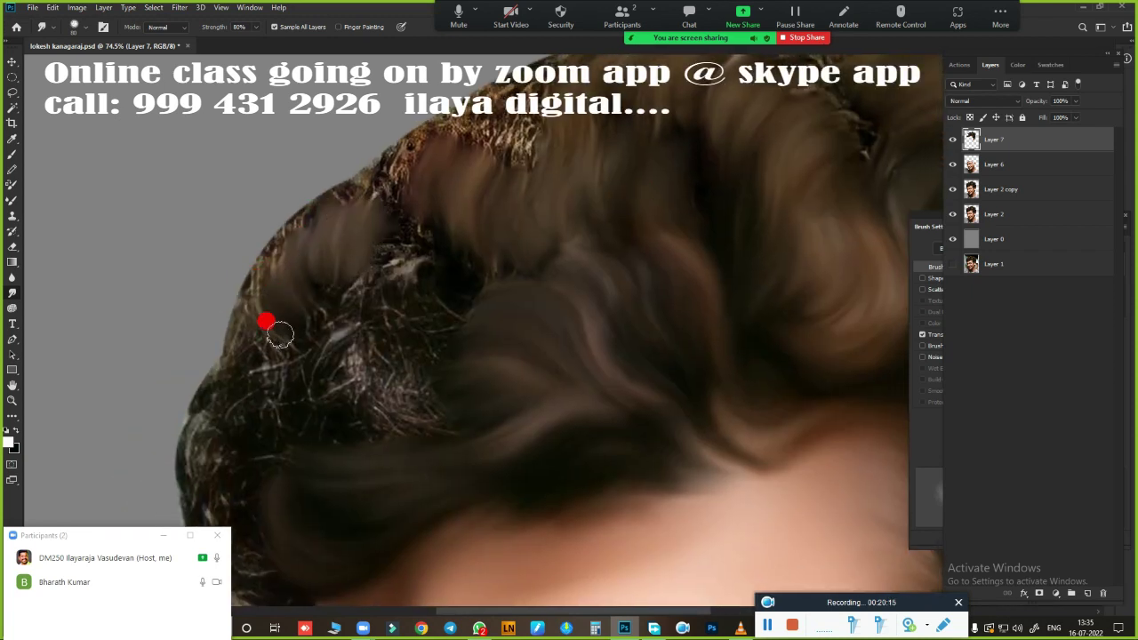
pyautogui.moveTo(279, 333)
pyautogui.mouseDown()
pyautogui.moveTo(321, 342)
pyautogui.moveTo(341, 300)
pyautogui.moveTo(374, 367)
pyautogui.mouseUp()
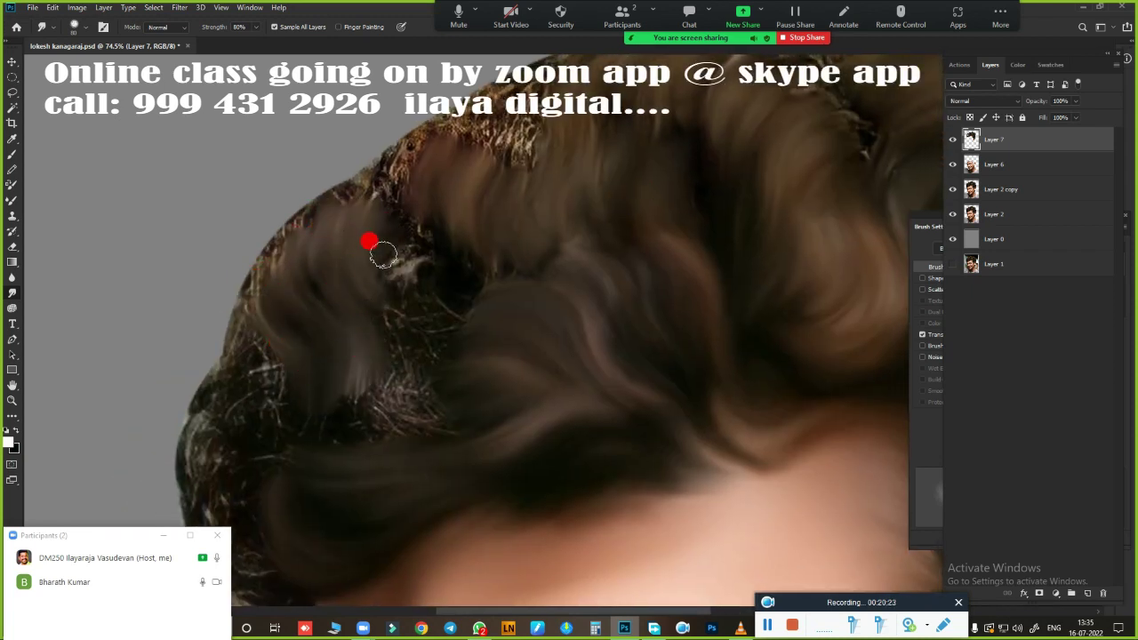
pyautogui.moveTo(383, 254); pyautogui.dragTo(439, 270)
pyautogui.moveTo(399, 335)
pyautogui.mouseDown()
pyautogui.moveTo(399, 386)
pyautogui.moveTo(346, 376)
pyautogui.moveTo(485, 280)
pyautogui.moveTo(438, 265)
pyautogui.mouseUp()
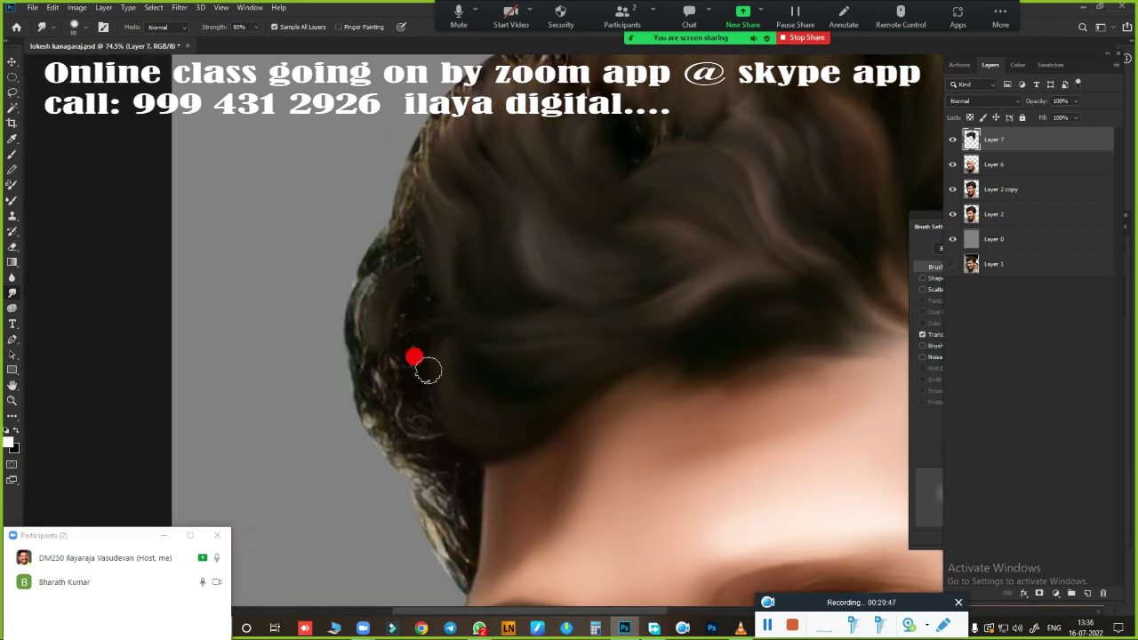
pyautogui.scroll(-2, 638, 340)
# - Smooth the speckled hair edge along the crown
pyautogui.scroll(2, 636, 338)
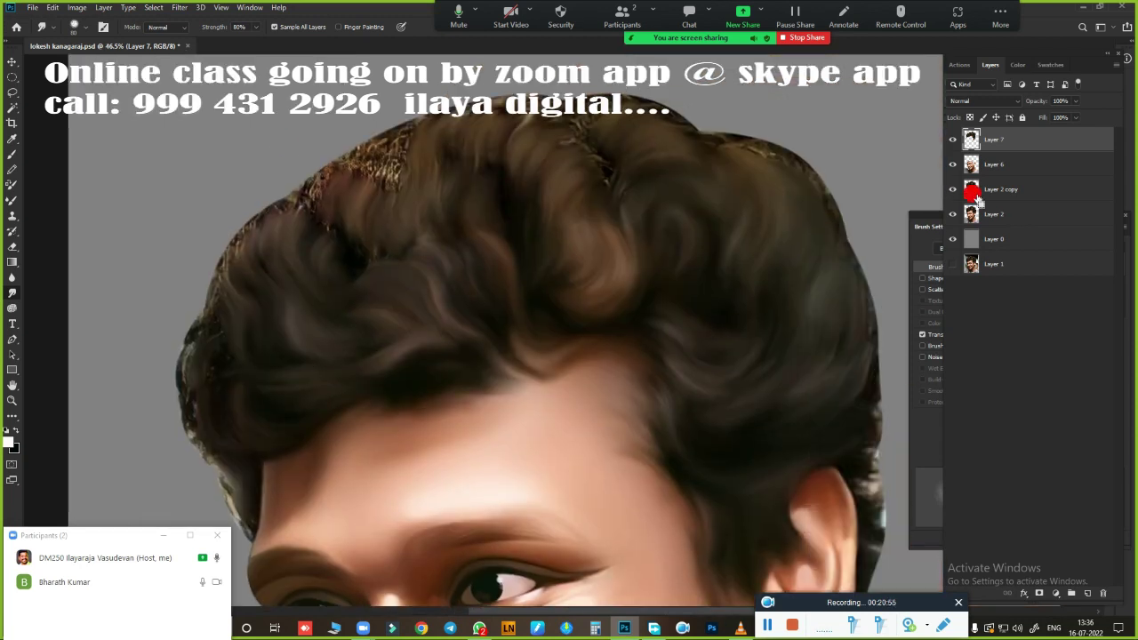
pyautogui.scroll(2, 609, 234)
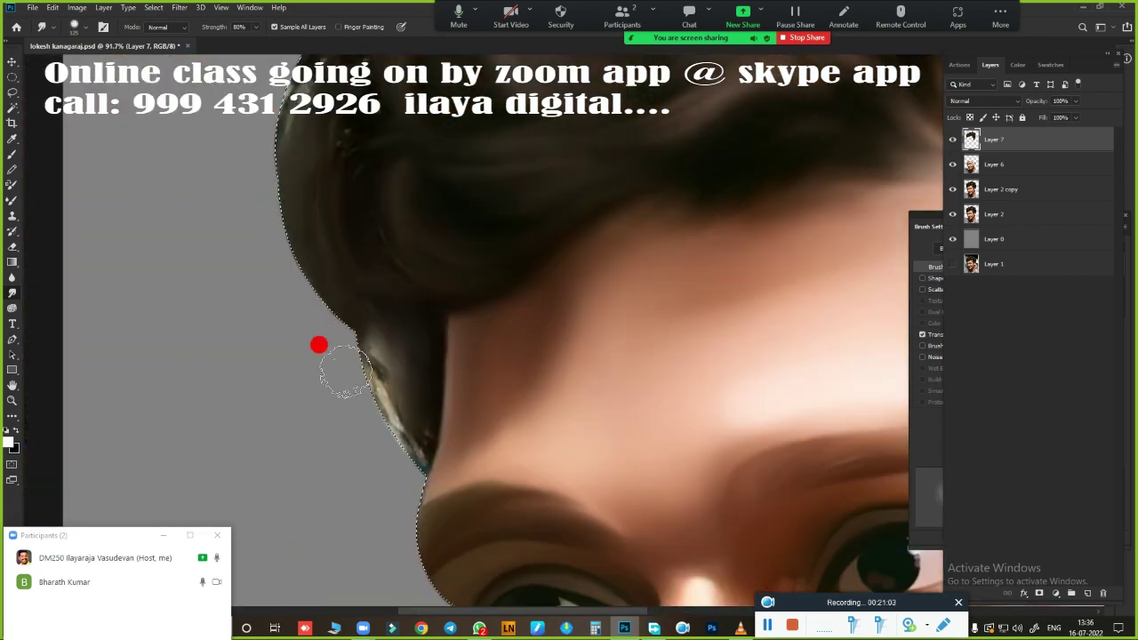
pyautogui.scroll(3, 351, 373)
pyautogui.scroll(3, 266, 322)
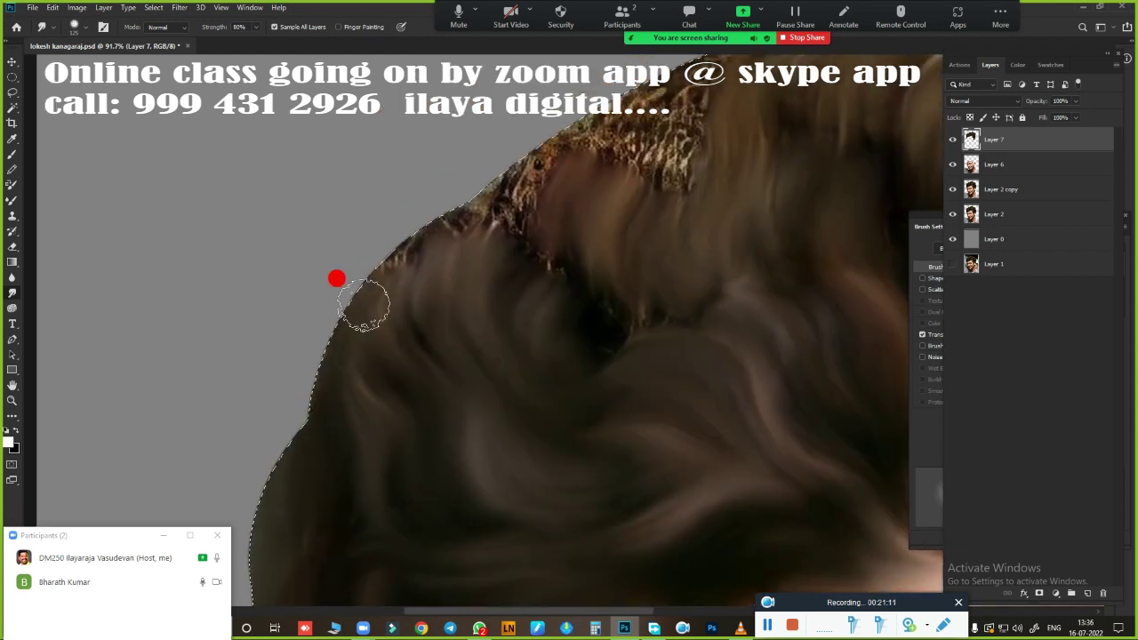
pyautogui.scroll(2, 338, 277)
pyautogui.moveTo(424, 319)
pyautogui.mouseDown()
pyautogui.moveTo(382, 249)
pyautogui.moveTo(297, 347)
pyautogui.moveTo(447, 221)
pyautogui.moveTo(286, 367)
pyautogui.moveTo(265, 328)
pyautogui.moveTo(168, 394)
pyautogui.mouseUp()
pyautogui.moveTo(300, 411)
pyautogui.mouseDown()
pyautogui.moveTo(433, 280)
pyautogui.moveTo(397, 310)
pyautogui.mouseUp()
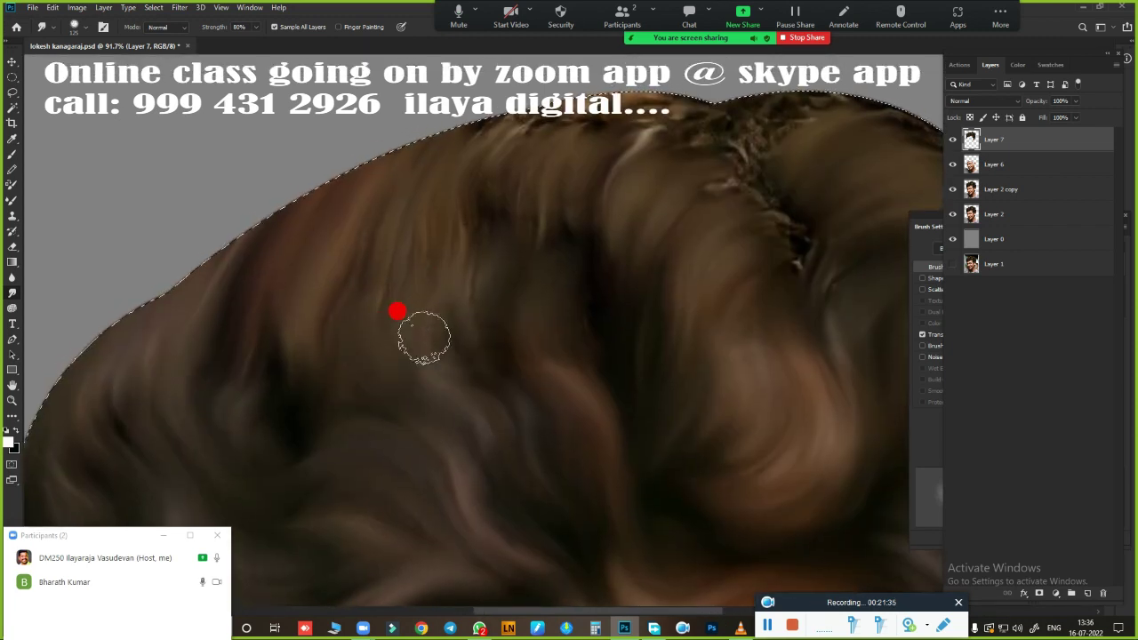
pyautogui.scroll(5, 447, 388)
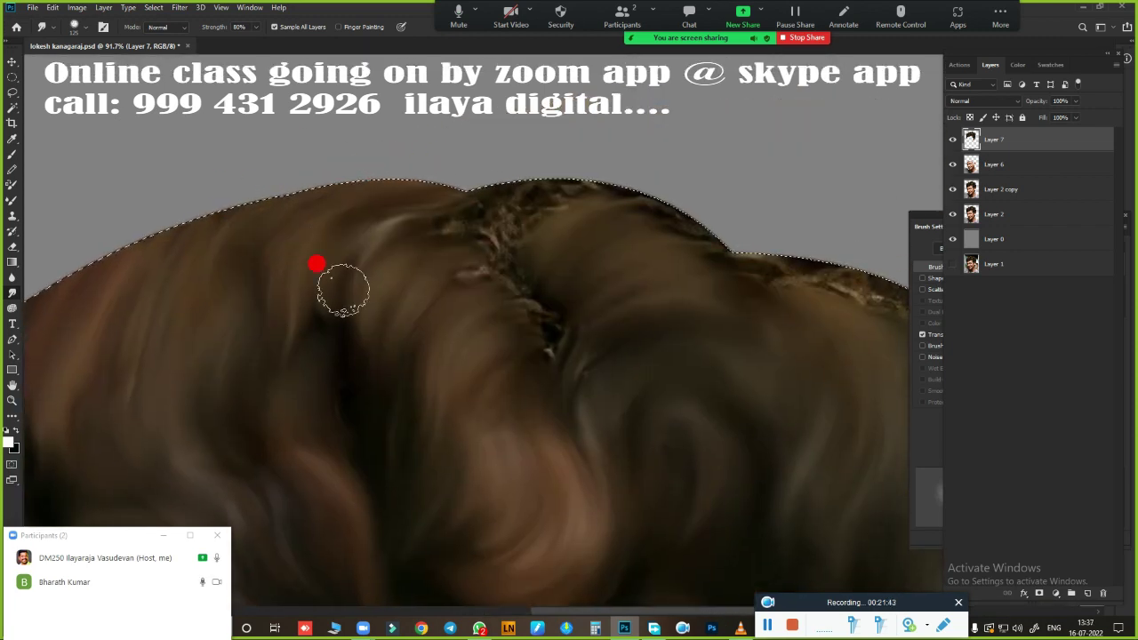
pyautogui.moveTo(442, 279)
pyautogui.mouseDown()
pyautogui.moveTo(584, 323)
pyautogui.moveTo(455, 243)
pyautogui.mouseUp()
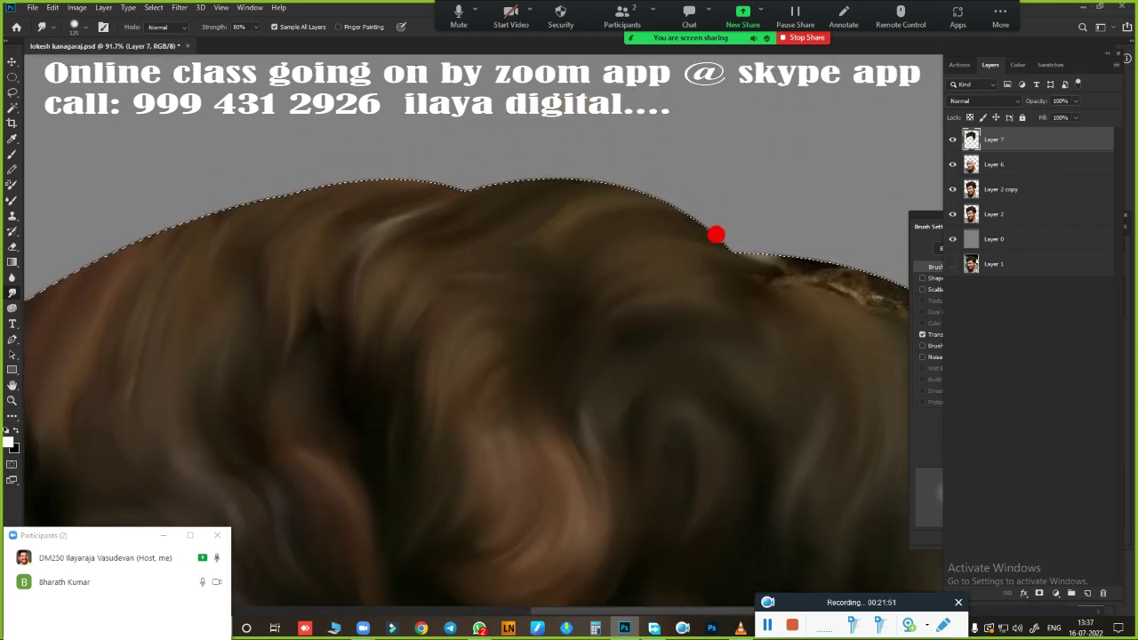
# - Darken and blend the bright streak behind the ear, then fit the portrait on screen
pyautogui.scroll(-3, 601, 353)
pyautogui.scroll(-3, 524, 147)
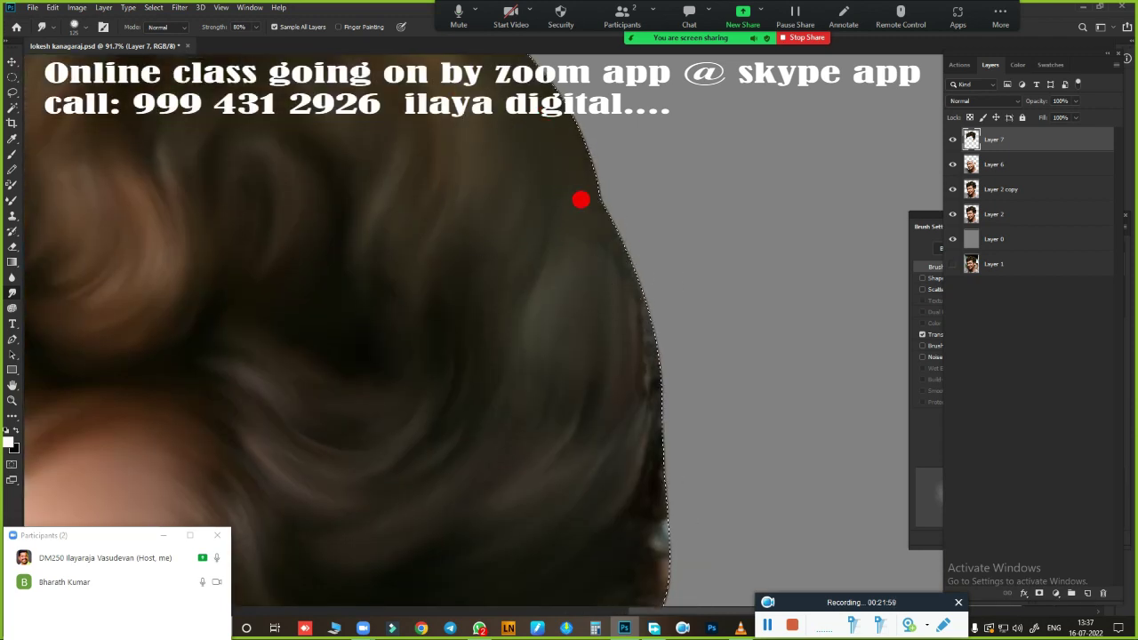
pyautogui.scroll(-3, 595, 186)
pyautogui.scroll(-3, 613, 182)
pyautogui.moveTo(600, 298)
pyautogui.mouseDown()
pyautogui.moveTo(572, 317)
pyautogui.moveTo(559, 371)
pyautogui.moveTo(582, 437)
pyautogui.mouseUp()
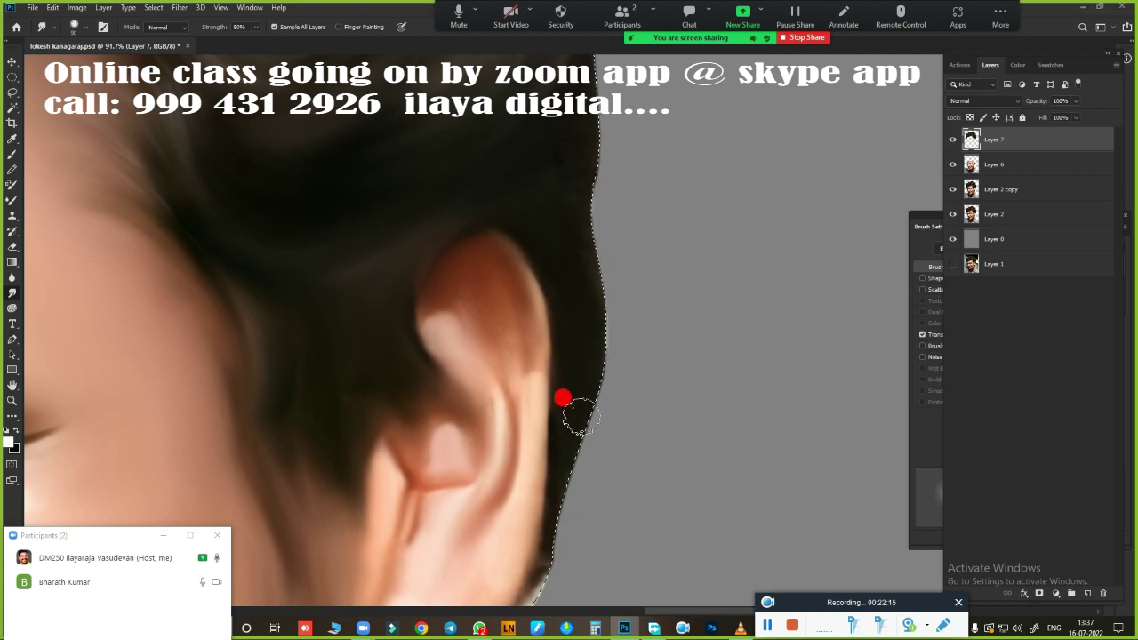
pyautogui.scroll(-3, 568, 374)
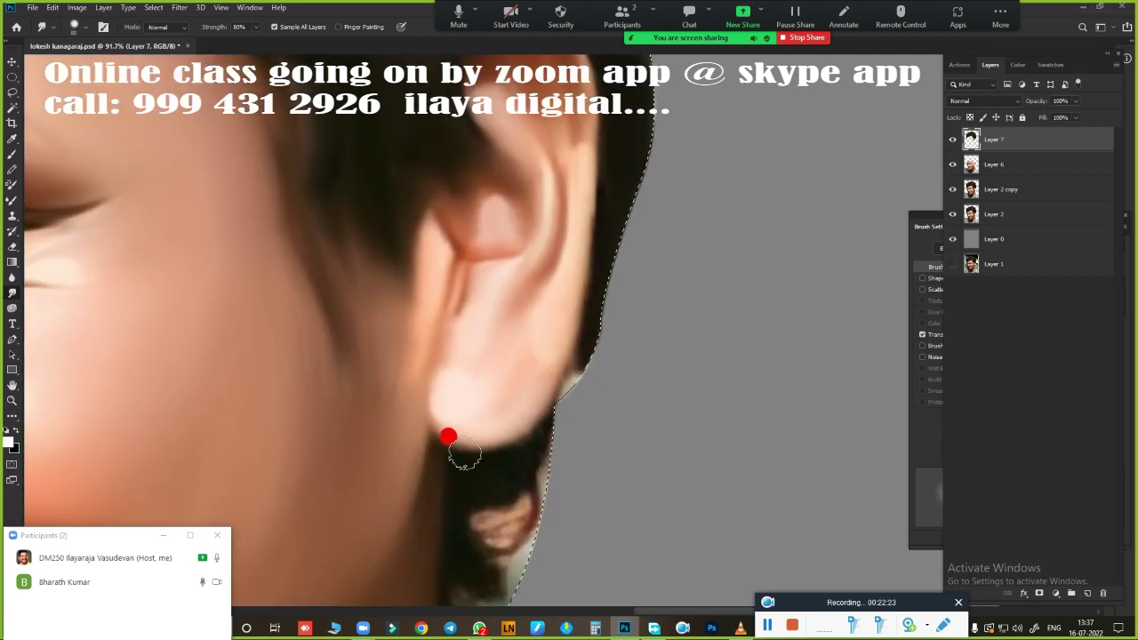
pyautogui.moveTo(526, 415)
pyautogui.mouseDown()
pyautogui.moveTo(561, 370)
pyautogui.moveTo(571, 246)
pyautogui.moveTo(574, 264)
pyautogui.mouseUp()
pyautogui.moveTo(486, 406)
pyautogui.mouseDown()
pyautogui.moveTo(668, 276)
pyautogui.moveTo(540, 358)
pyautogui.moveTo(611, 340)
pyautogui.mouseUp()
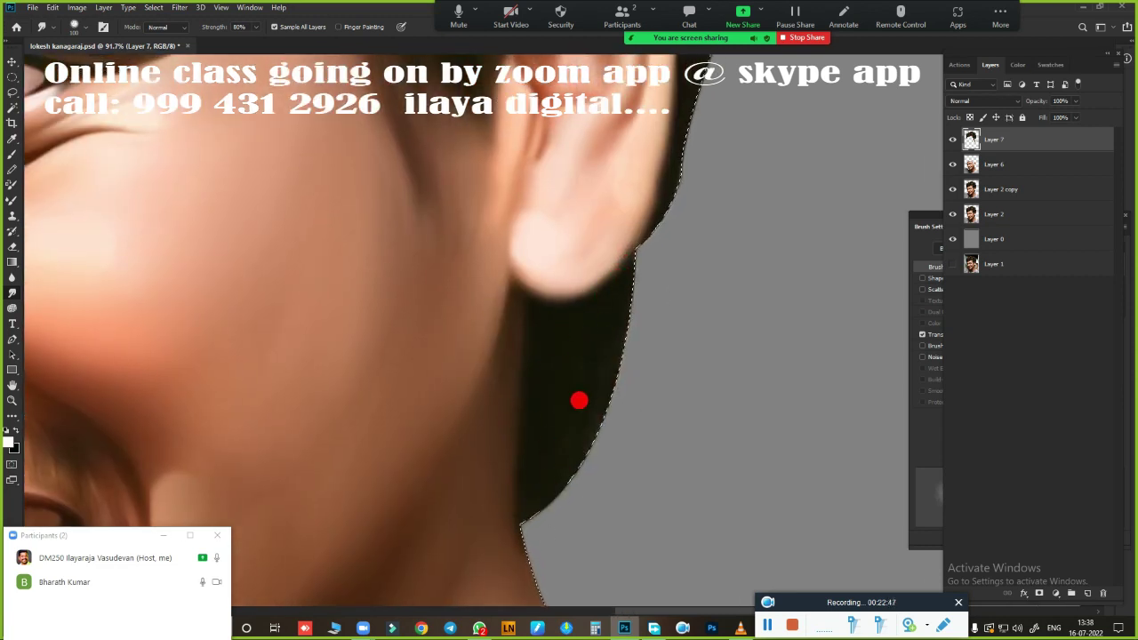
pyautogui.hotkey('ctrl', '0')
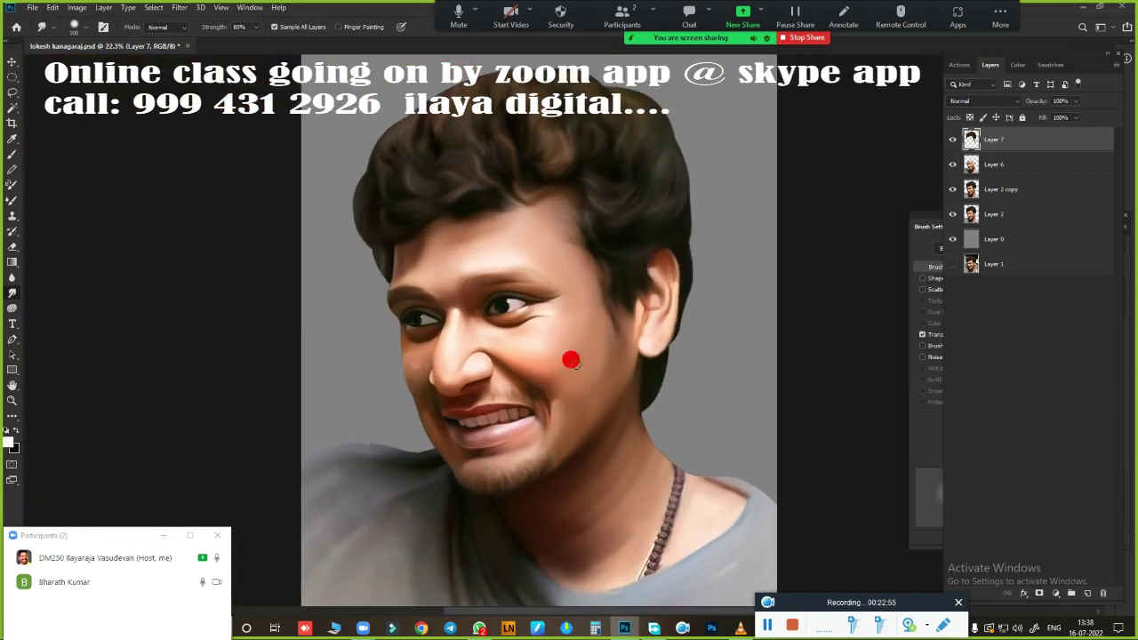
# - Delete Layer 6 and Layer 2 copy
pyautogui.click(1022, 165)
pyautogui.keyDown('shift'); pyautogui.click(1022, 189); pyautogui.keyUp('shift')
pyautogui.press('Delete')
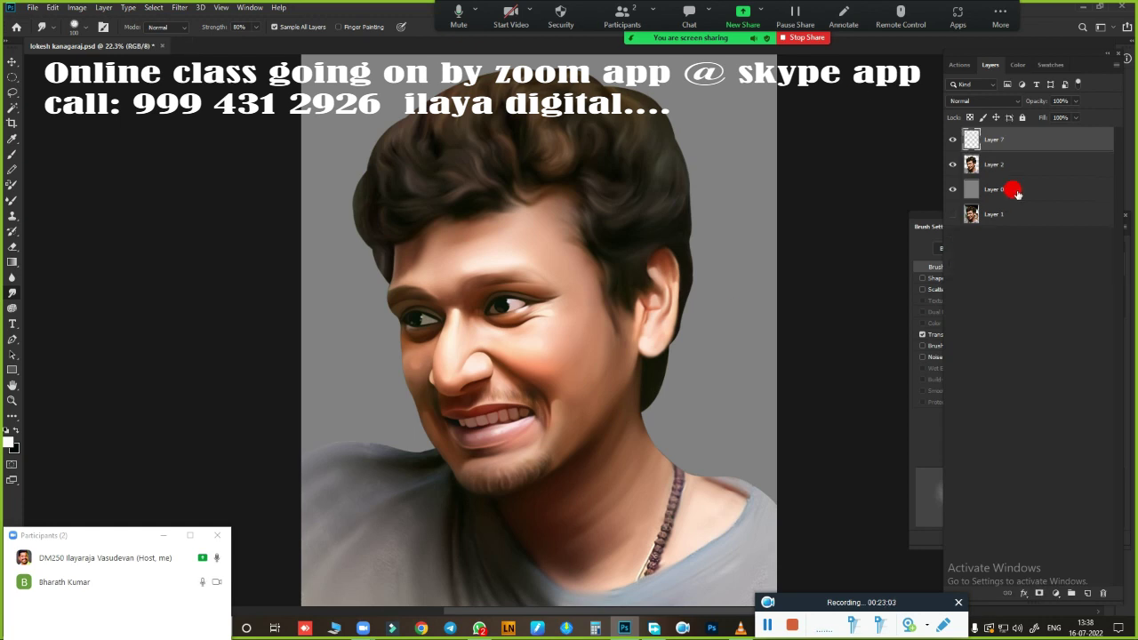
pyautogui.click(952, 140)
# - Smudge the upper lip edge into soft paint
pyautogui.scroll(5, 554, 338)
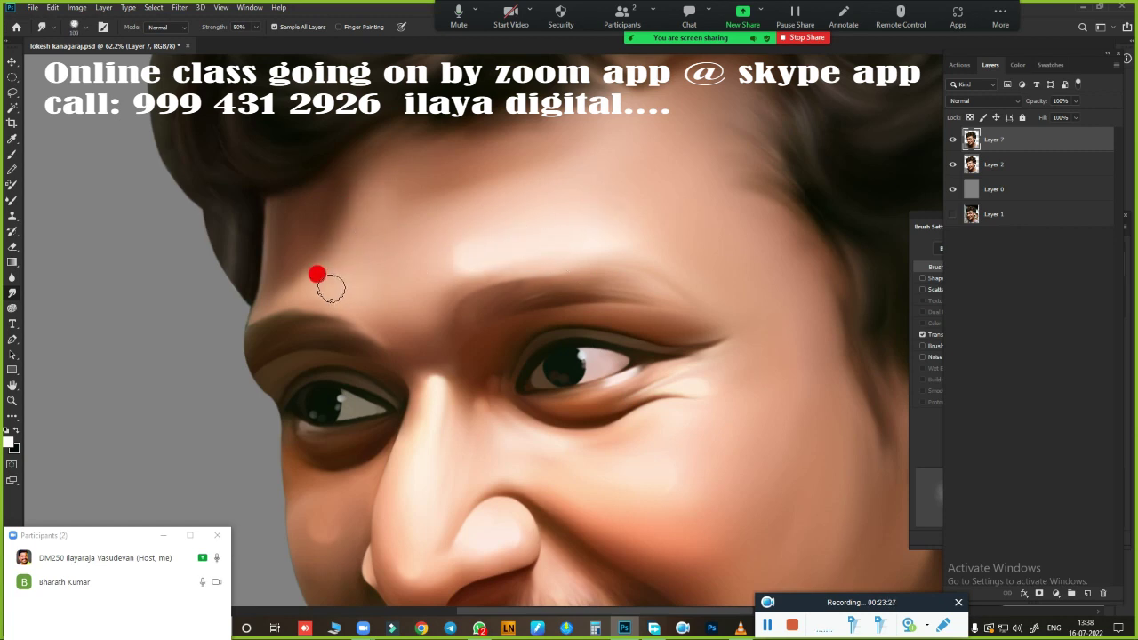
pyautogui.scroll(-3, 774, 453)
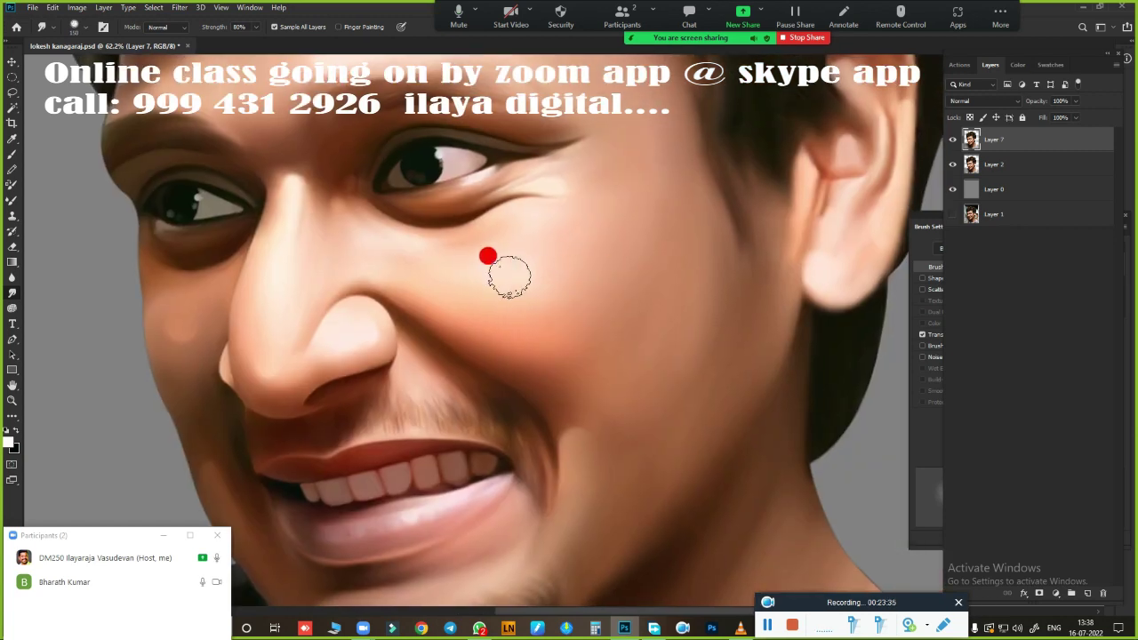
pyautogui.scroll(-2, 488, 254)
pyautogui.scroll(-1, 650, 244)
pyautogui.scroll(5, 436, 341)
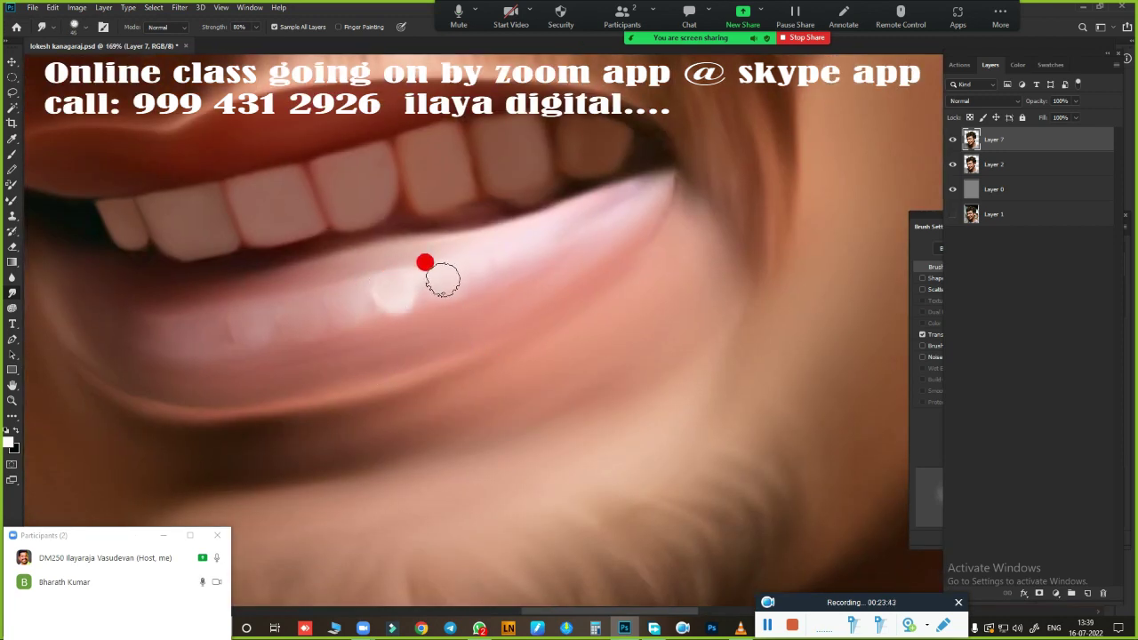
pyautogui.scroll(3, 641, 335)
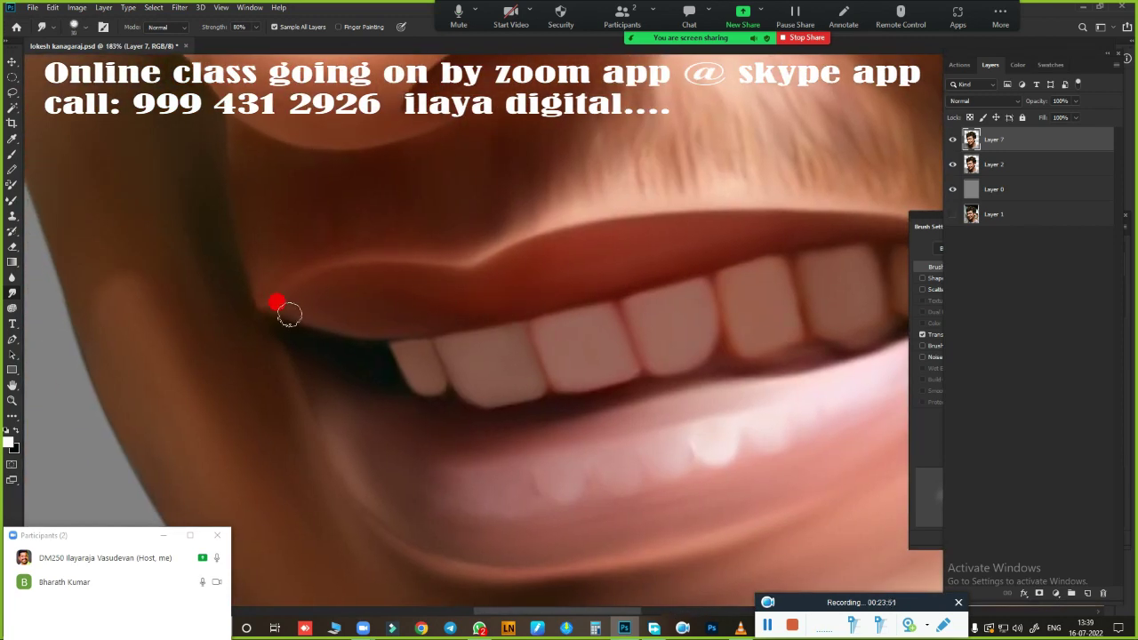
pyautogui.moveTo(475, 275); pyautogui.dragTo(516, 257)
# - Hide the painted layer to compare with the original photo, then show it again
pyautogui.scroll(-3, 558, 268)
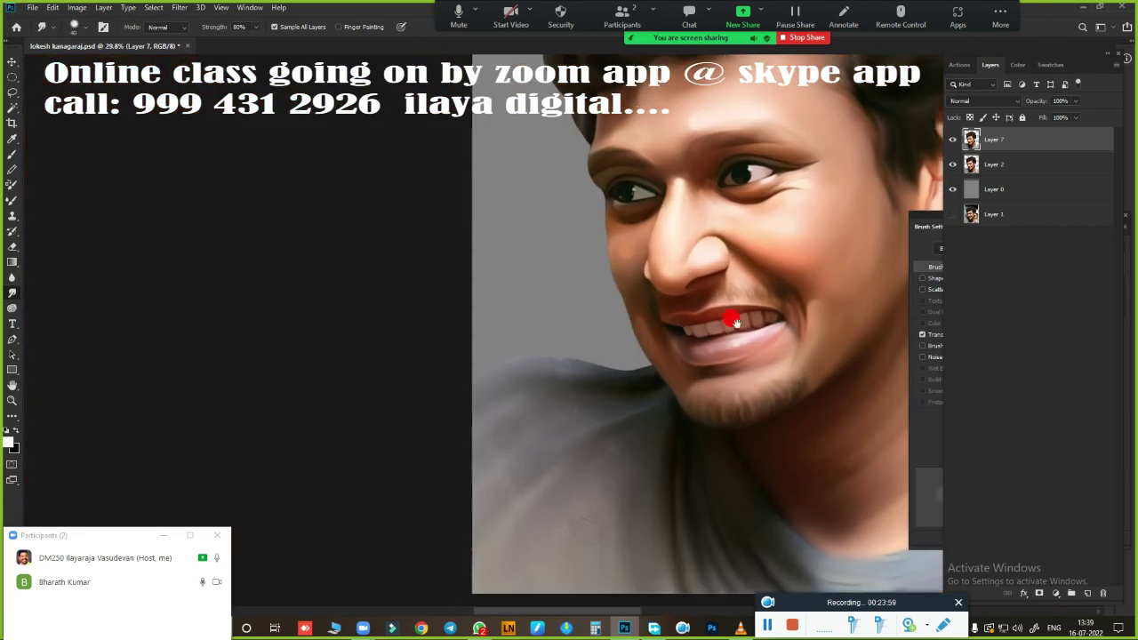
pyautogui.scroll(-2, 690, 322)
pyautogui.scroll(-1, 589, 350)
pyautogui.scroll(-2, 613, 340)
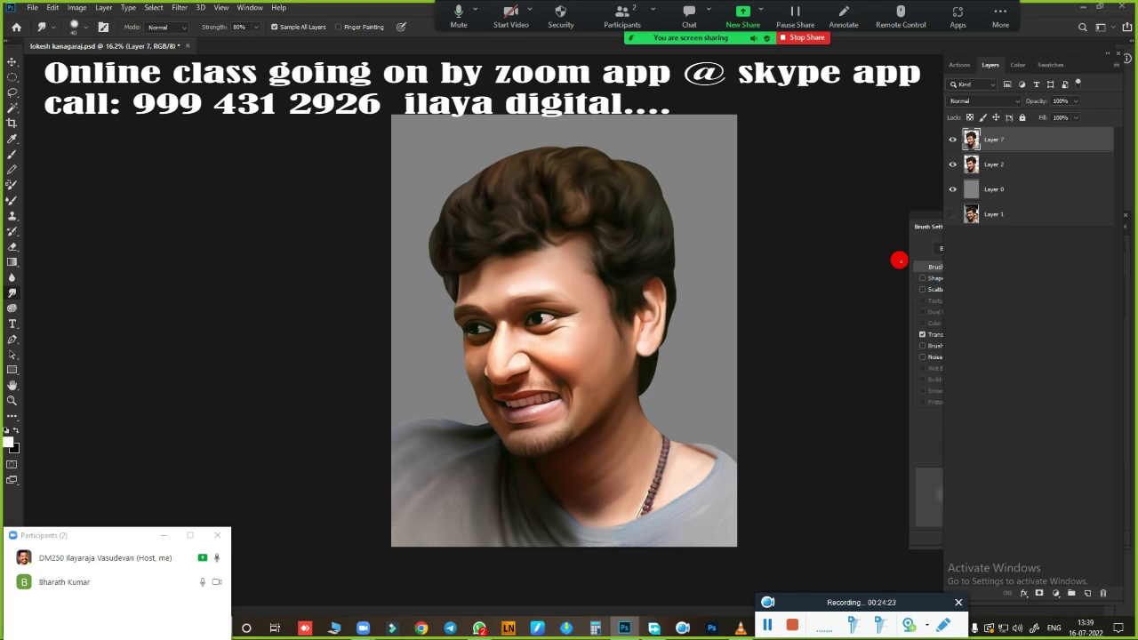
pyautogui.scroll(1, 907, 253)
pyautogui.click(952, 139)
pyautogui.moveTo(952, 164); pyautogui.dragTo(952, 140)
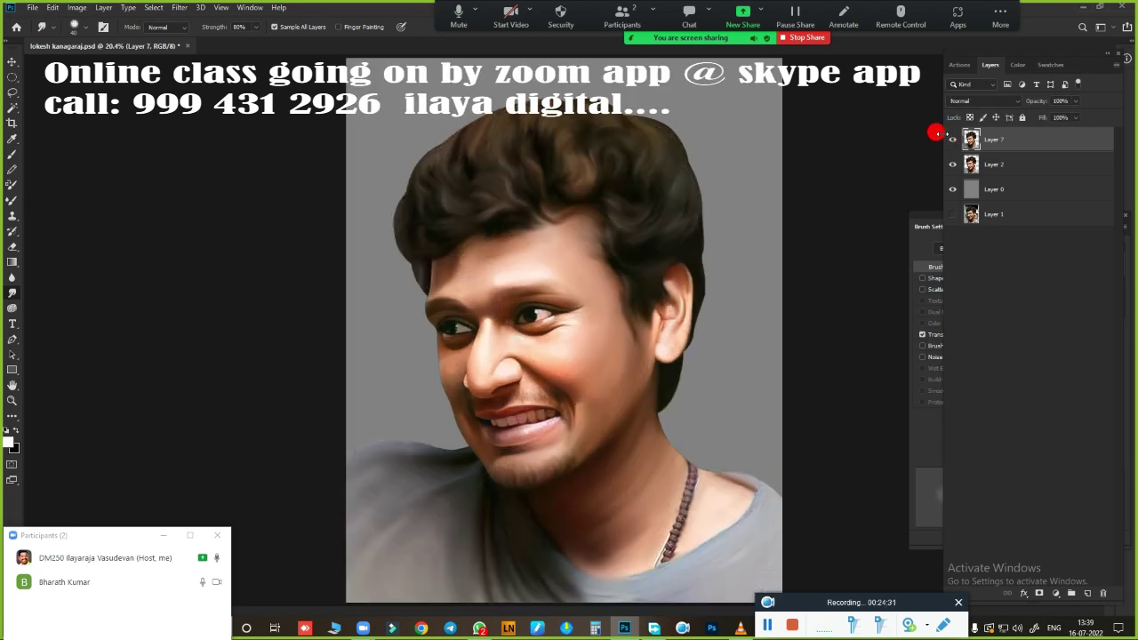
pyautogui.scroll(2, 919, 178)
# - Duplicate Layer 7 and hide the original, keeping the copy visible
pyautogui.scroll(-3, 919, 182)
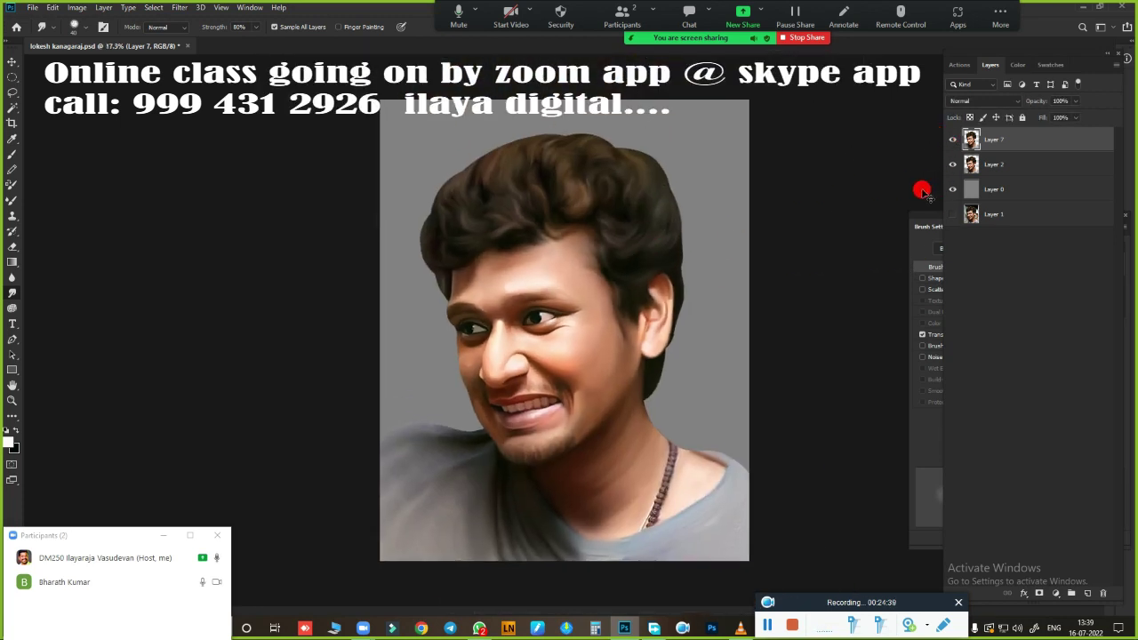
pyautogui.hotkey('ctrl', 'j')
pyautogui.moveTo(952, 164); pyautogui.dragTo(952, 136)
pyautogui.click(952, 140)
pyautogui.scroll(2, 602, 329)
pyautogui.scroll(-1, 545, 310)
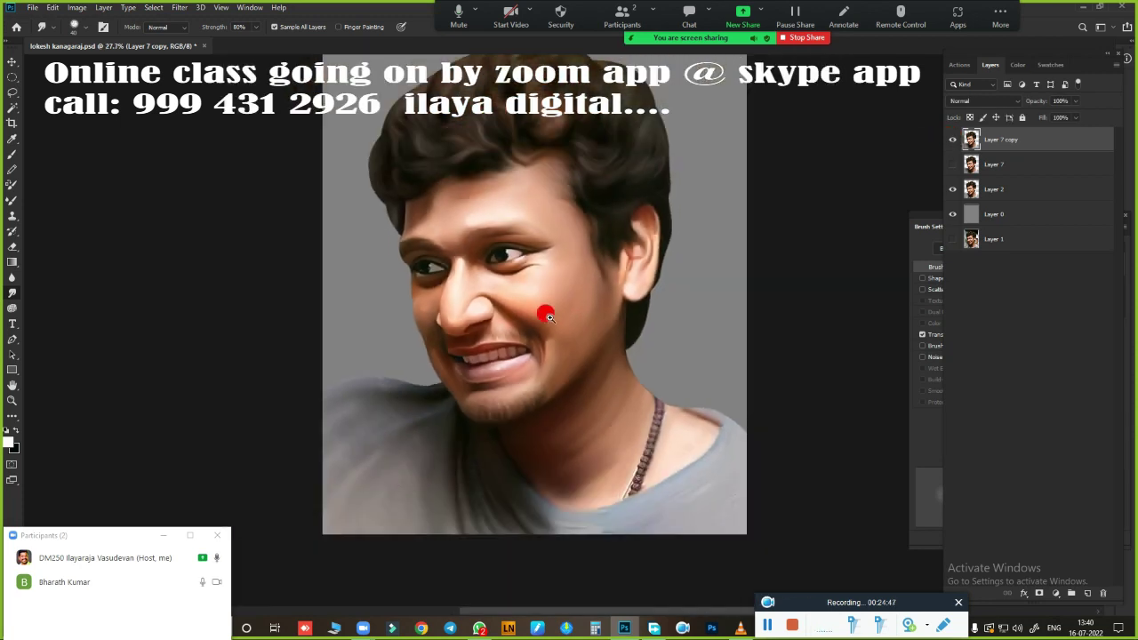
pyautogui.scroll(2, 559, 323)
pyautogui.scroll(2, 559, 323)
# - Lasso both lips, feather the selection, and copy them onto new Layer 8
pyautogui.press('l')
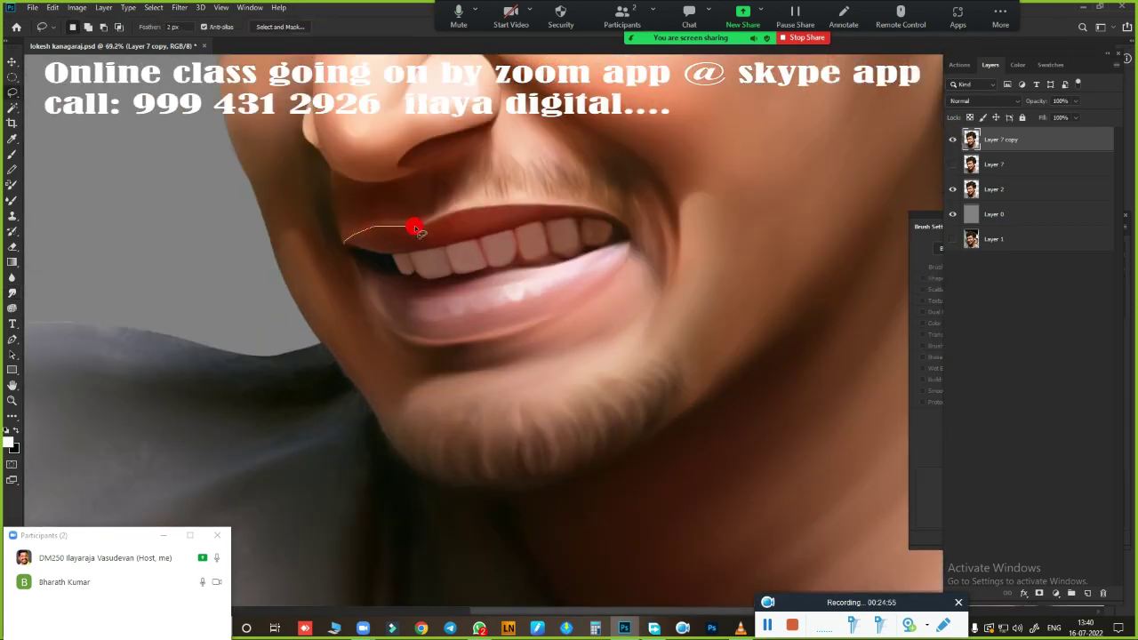
pyautogui.moveTo(383, 255); pyautogui.dragTo(347, 242)
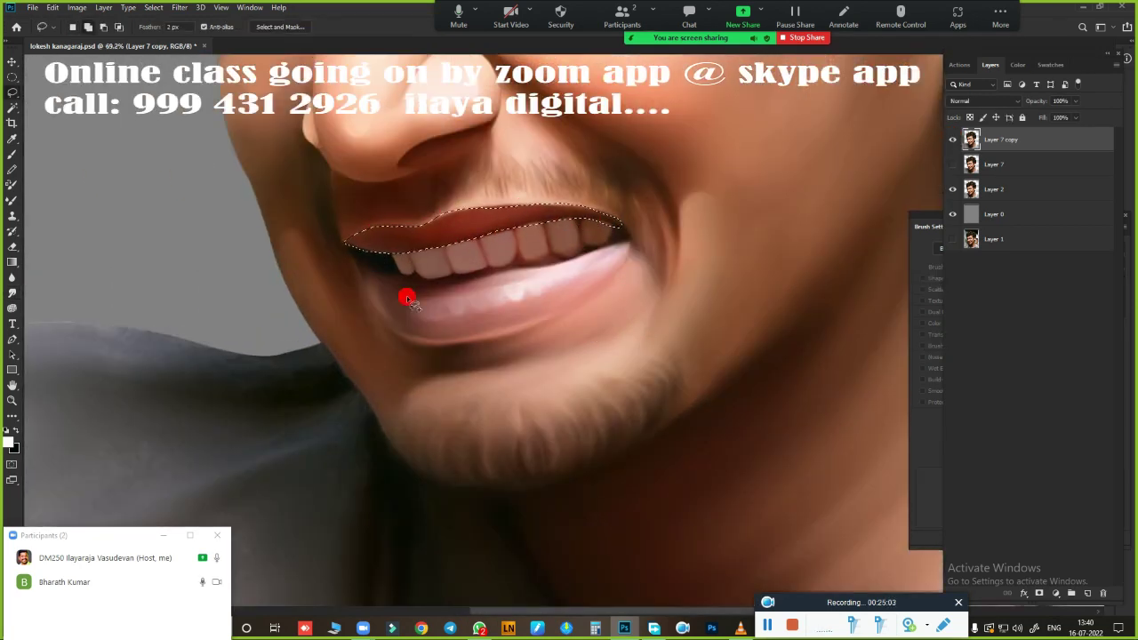
pyautogui.moveTo(483, 278); pyautogui.dragTo(549, 292)
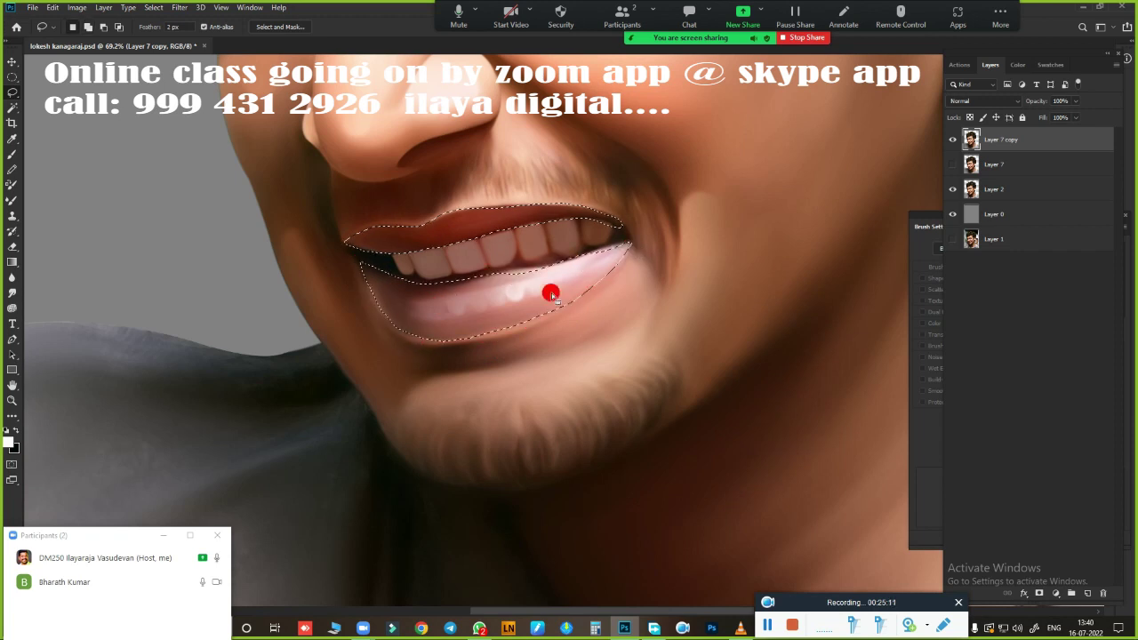
pyautogui.hotkey('shift', 'F6')
pyautogui.press('Return')
pyautogui.hotkey('ctrl', 'j')
# - Deepen the lips with Curves, dragging the black point and adjusting the Green and Red channels
pyautogui.scroll(-3, 550, 294)
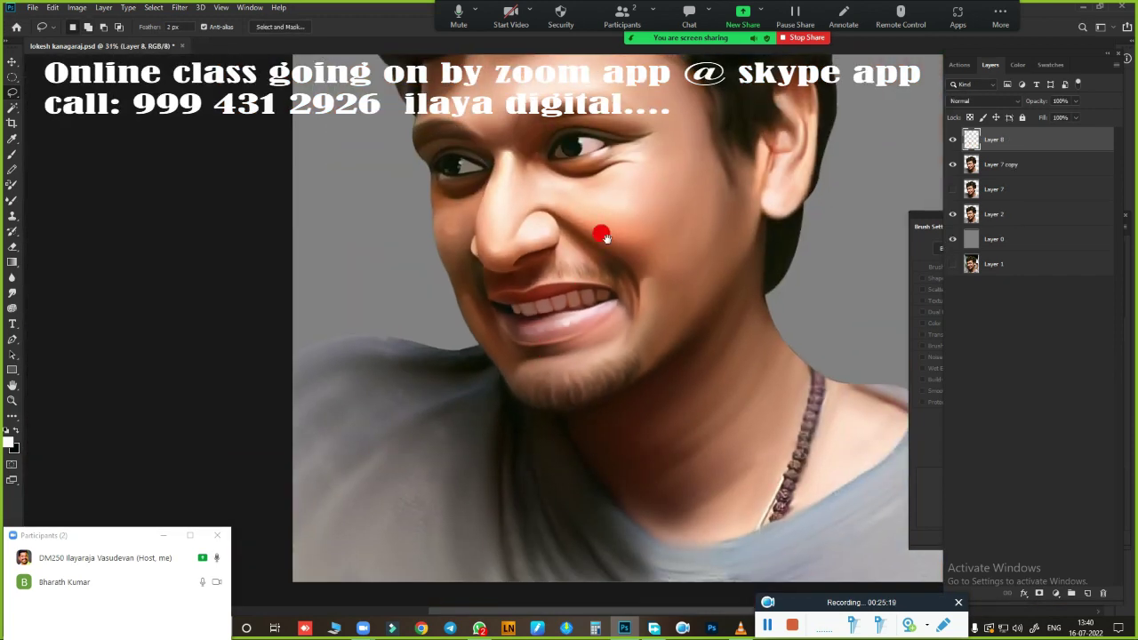
pyautogui.hotkey('ctrl', 'm')
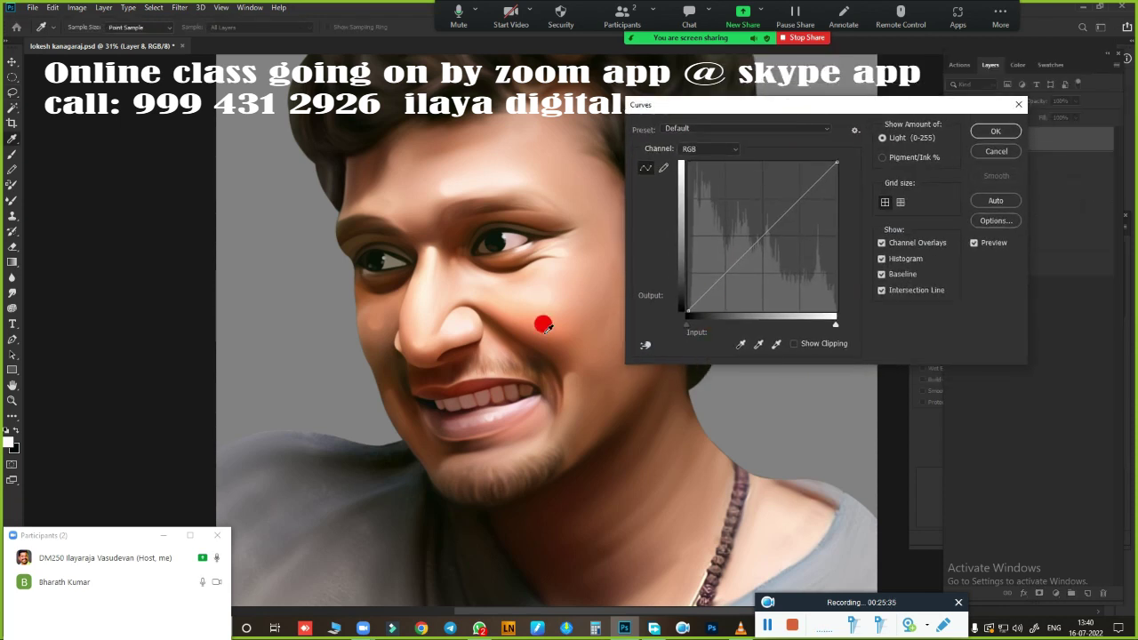
pyautogui.scroll(1, 544, 326)
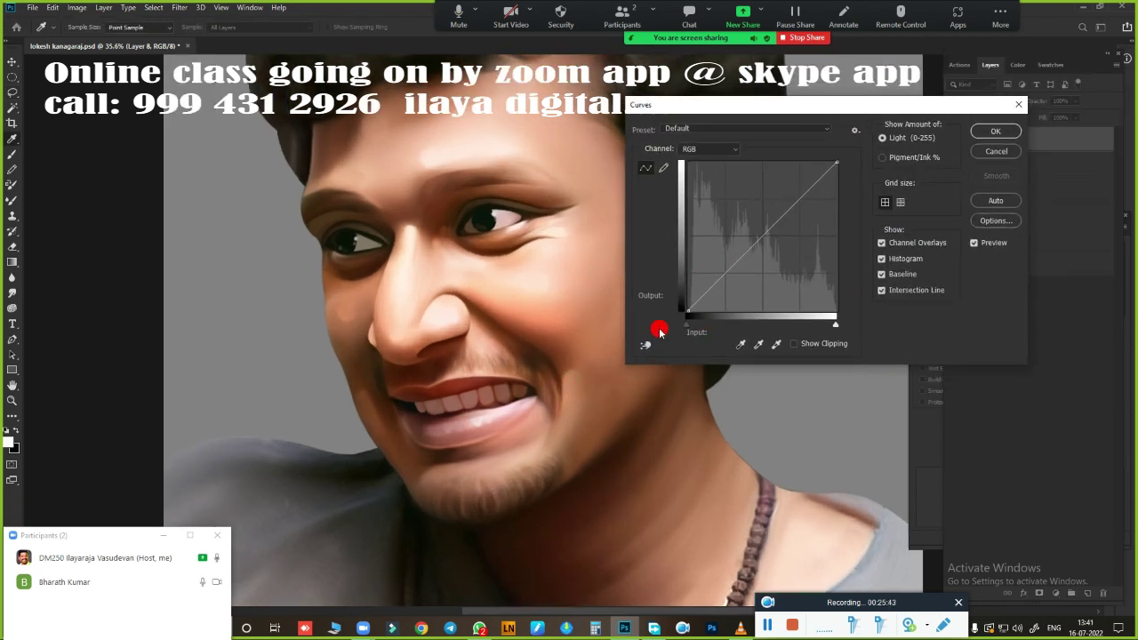
pyautogui.moveTo(688, 323); pyautogui.dragTo(697, 323)
pyautogui.click(710, 149)
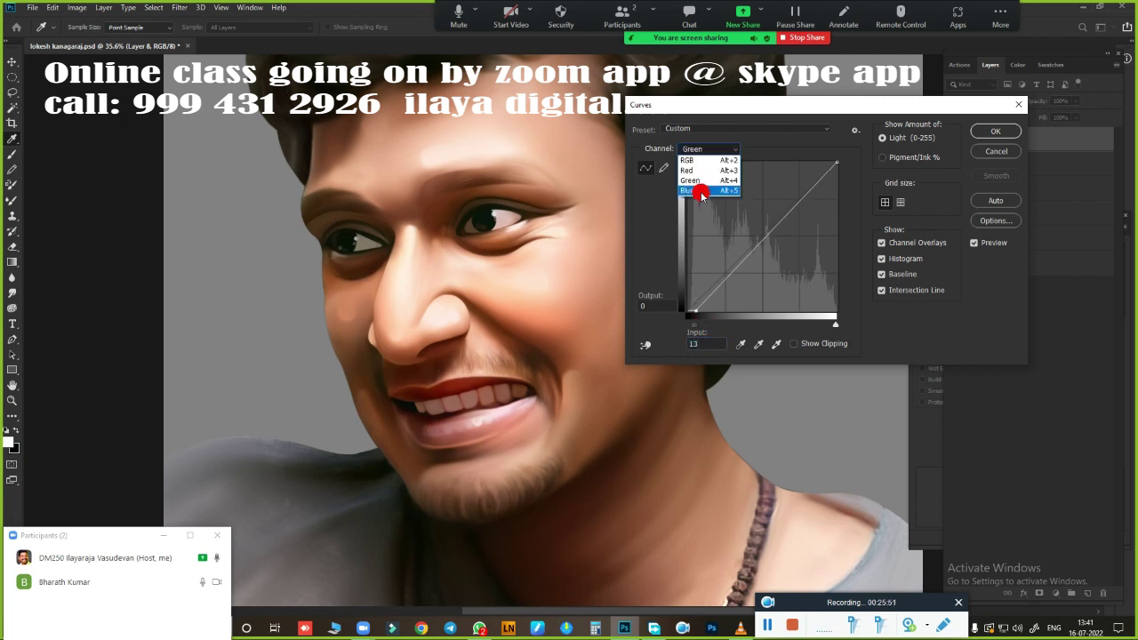
pyautogui.click(691, 181)
pyautogui.click(709, 148)
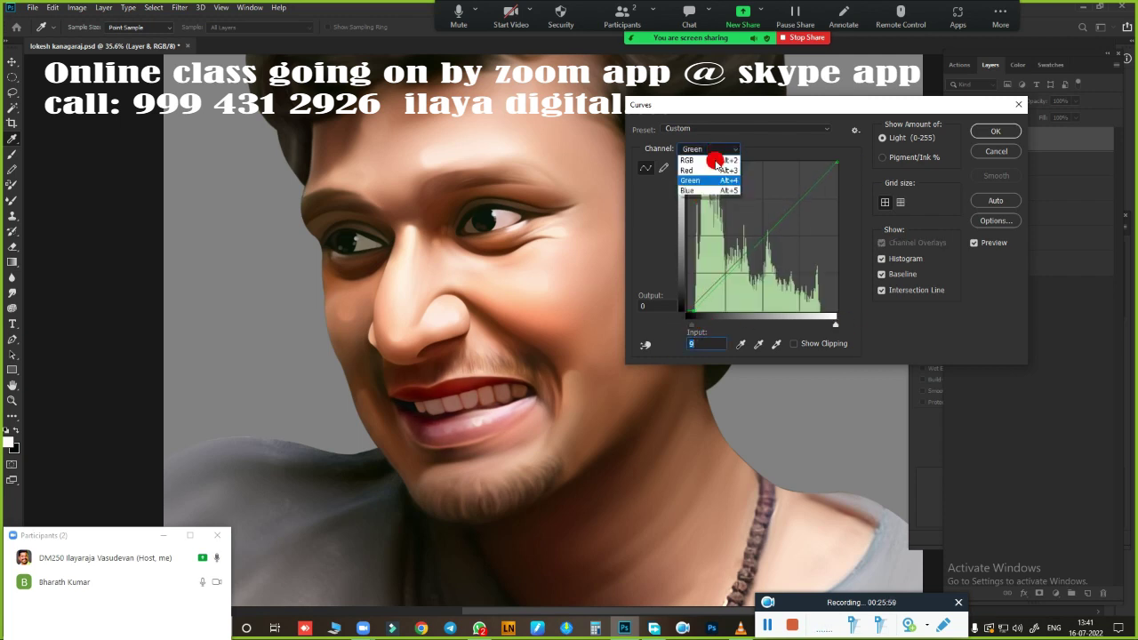
pyautogui.click(702, 171)
pyautogui.press('Return')
# - Toggle the lips layer to compare, then lower Layer 8's fill to about 36%
pyautogui.hotkey('ctrl', '0')
pyautogui.press('l')
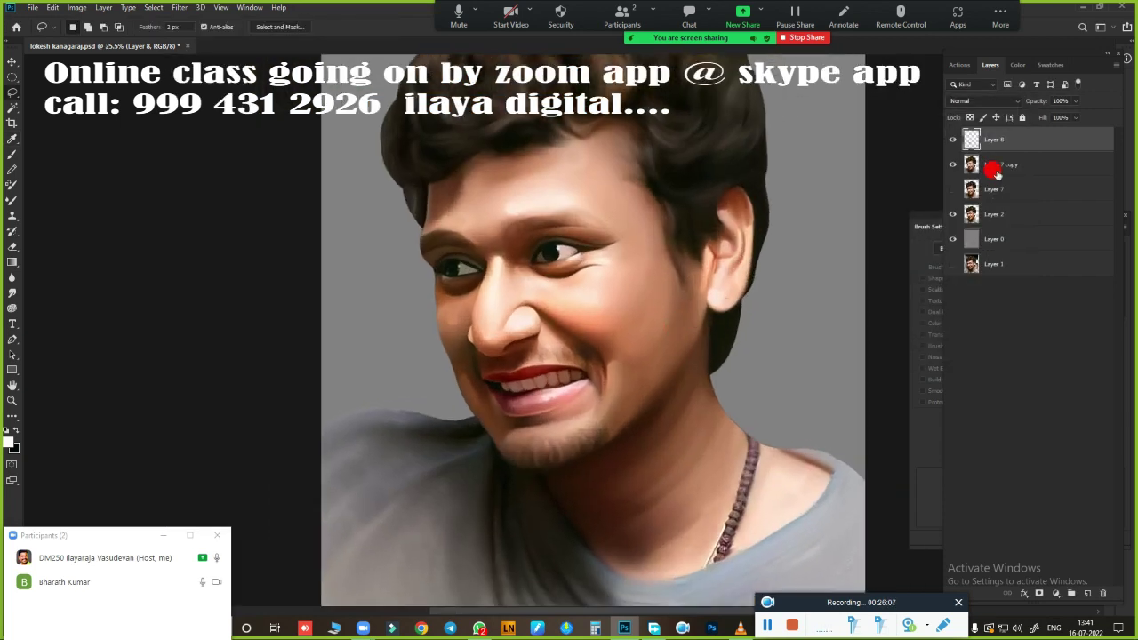
pyautogui.scroll(3, 584, 394)
pyautogui.scroll(2, 686, 297)
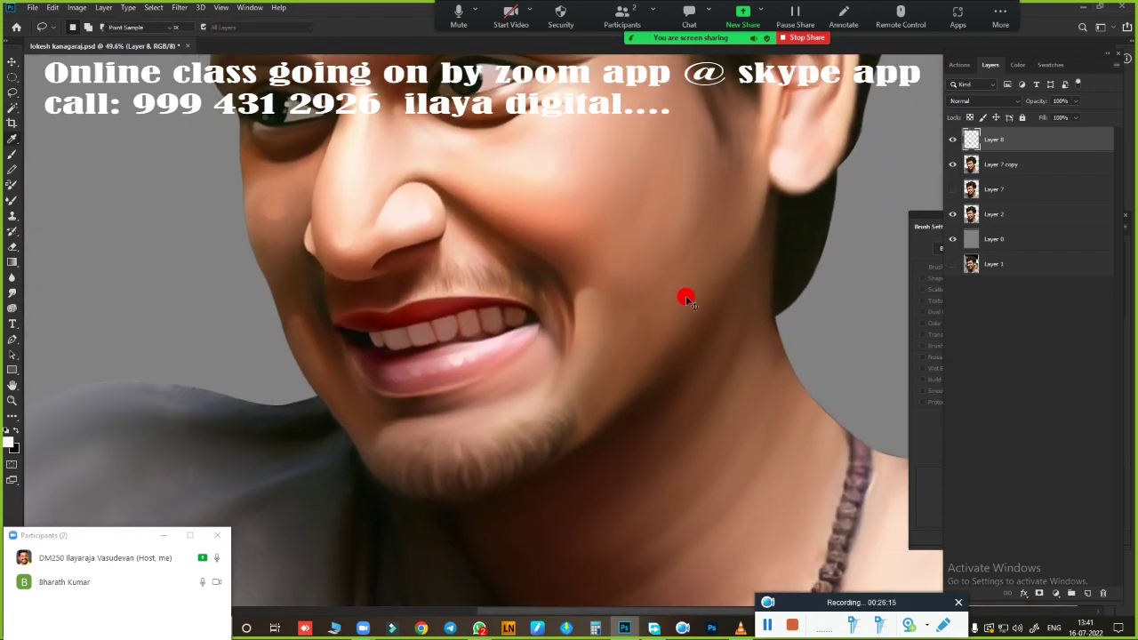
pyautogui.scroll(-2, 765, 327)
pyautogui.scroll(-1, 744, 289)
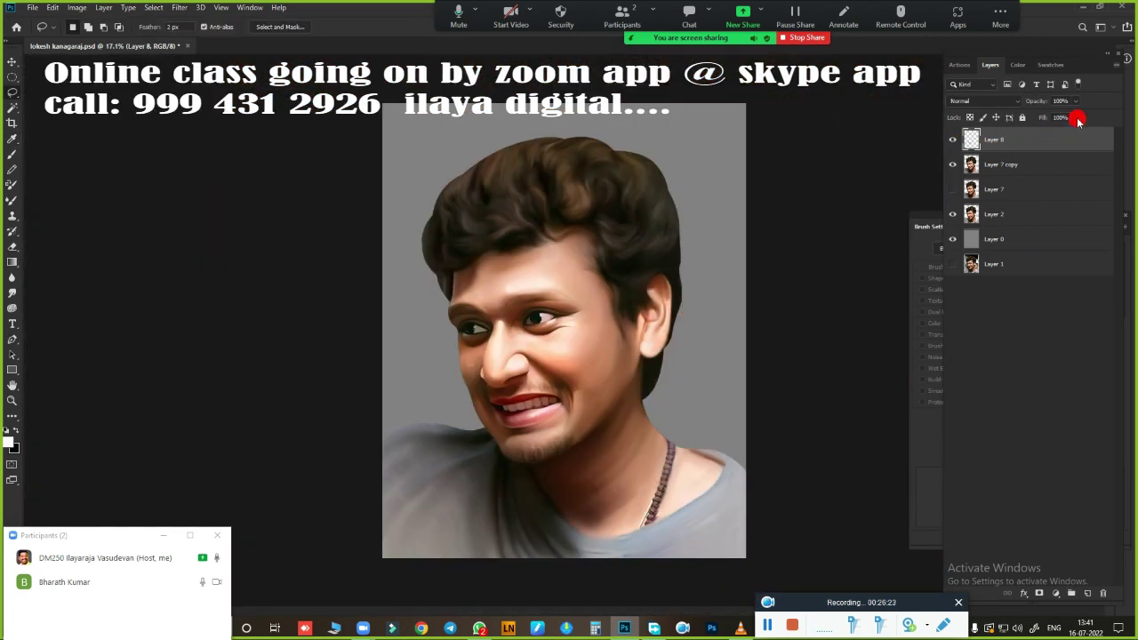
pyautogui.click(951, 139)
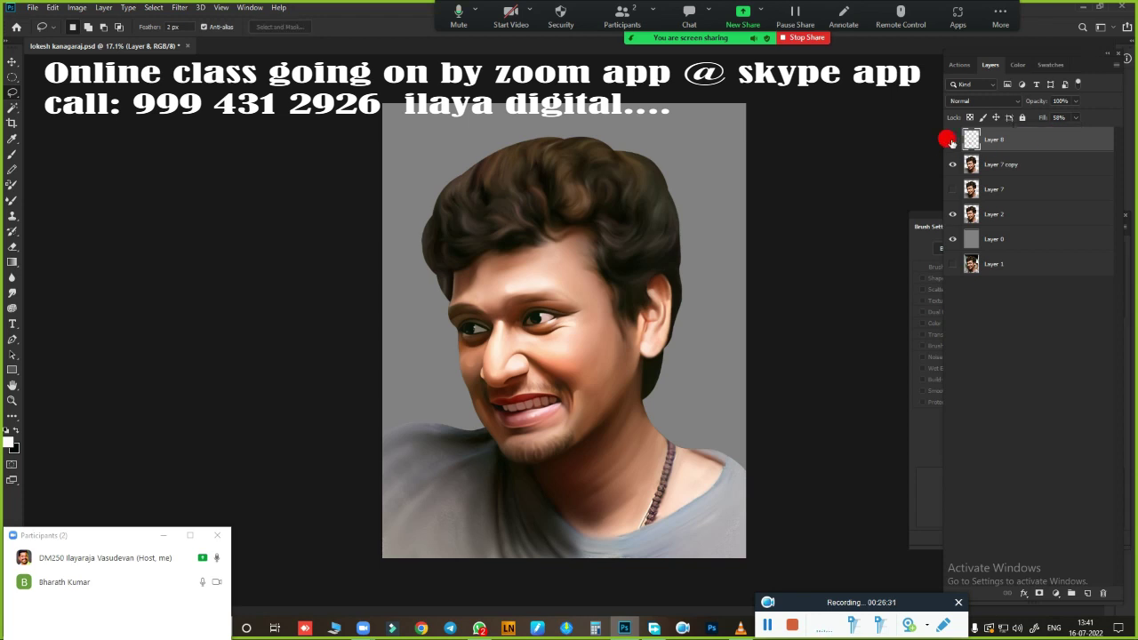
pyautogui.click(1075, 117)
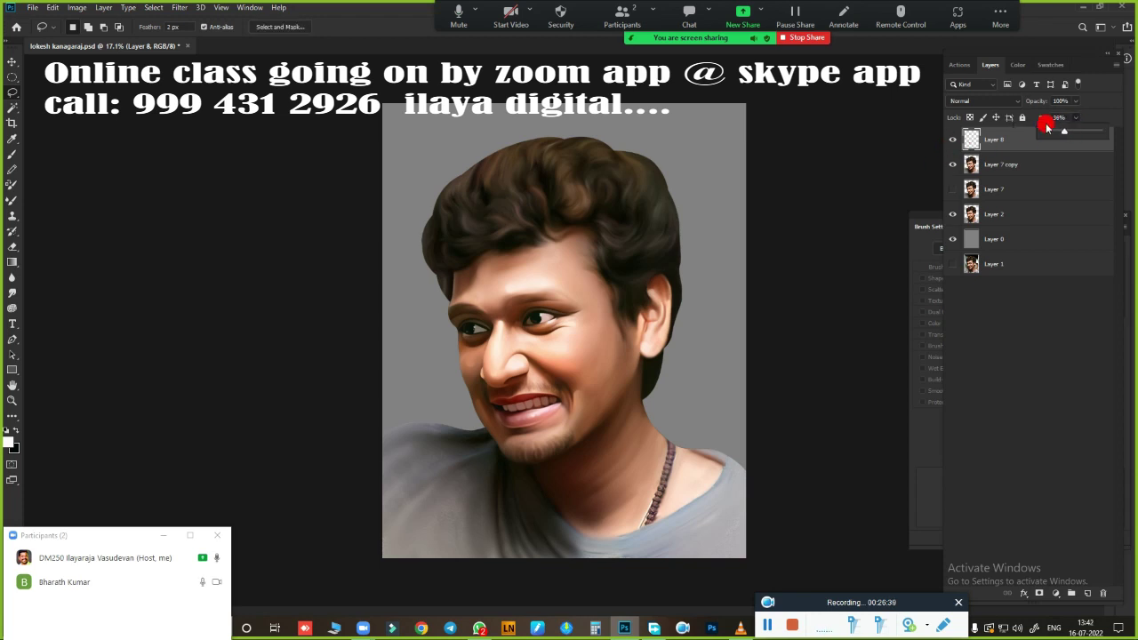
pyautogui.click(1020, 164)
pyautogui.scroll(3, 647, 258)
# - Lasso the nose and cheeks, feather the selection twice, and copy it to Layer 9
pyautogui.scroll(-1, 627, 306)
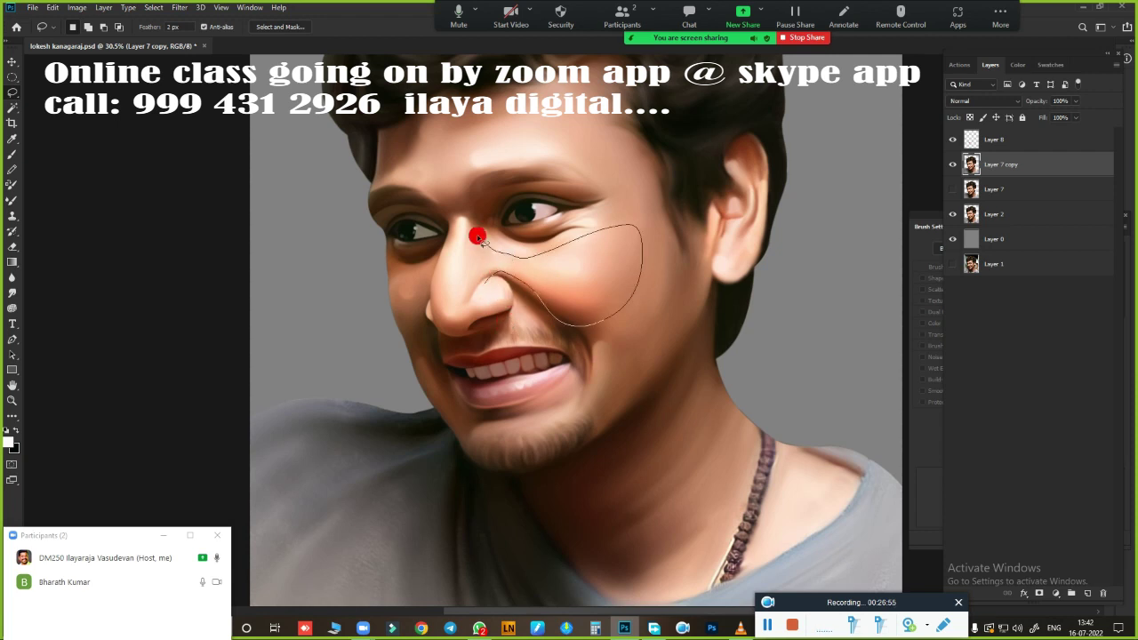
pyautogui.moveTo(419, 335); pyautogui.dragTo(416, 338)
pyautogui.hotkey('shift', 'F6')
pyautogui.press('Return')
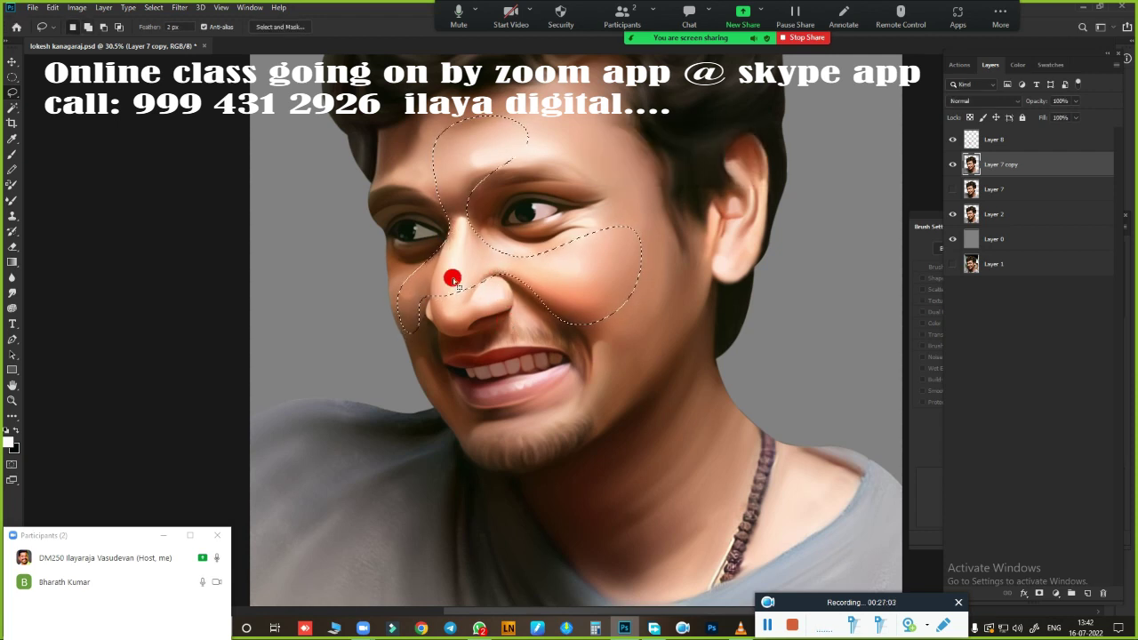
pyautogui.hotkey('shift', 'F6')
pyautogui.press('Return')
pyautogui.hotkey('ctrl', 'j')
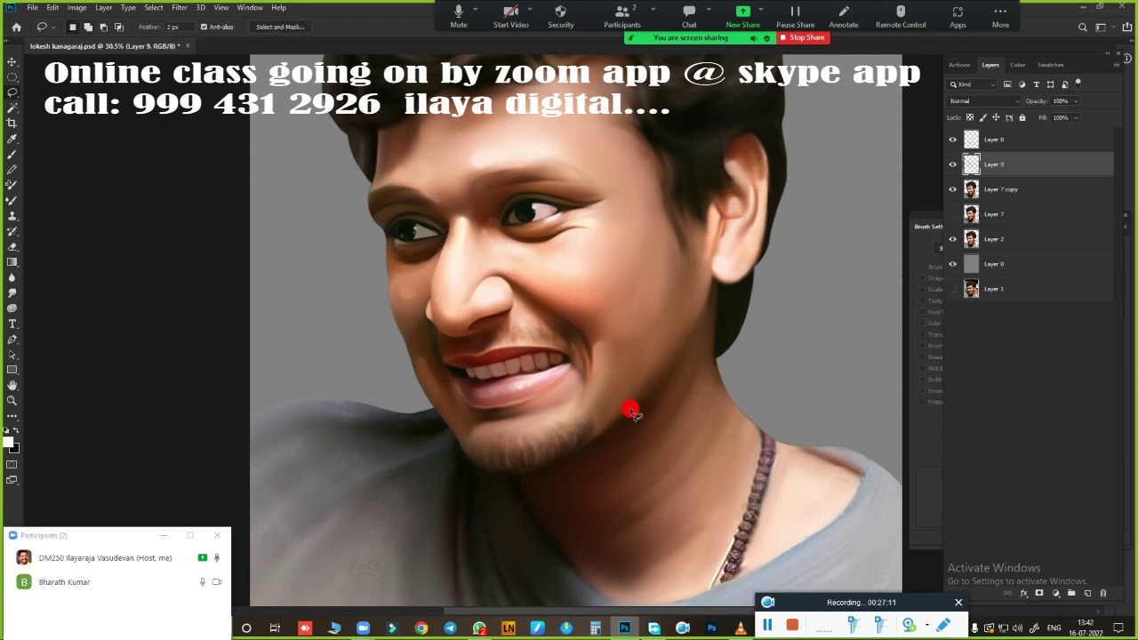
# - Warm the cheek highlights with Color Balance (-21, +28) for rosier cheeks
pyautogui.scroll(-2, 619, 330)
pyautogui.hotkey('ctrl', 'b')
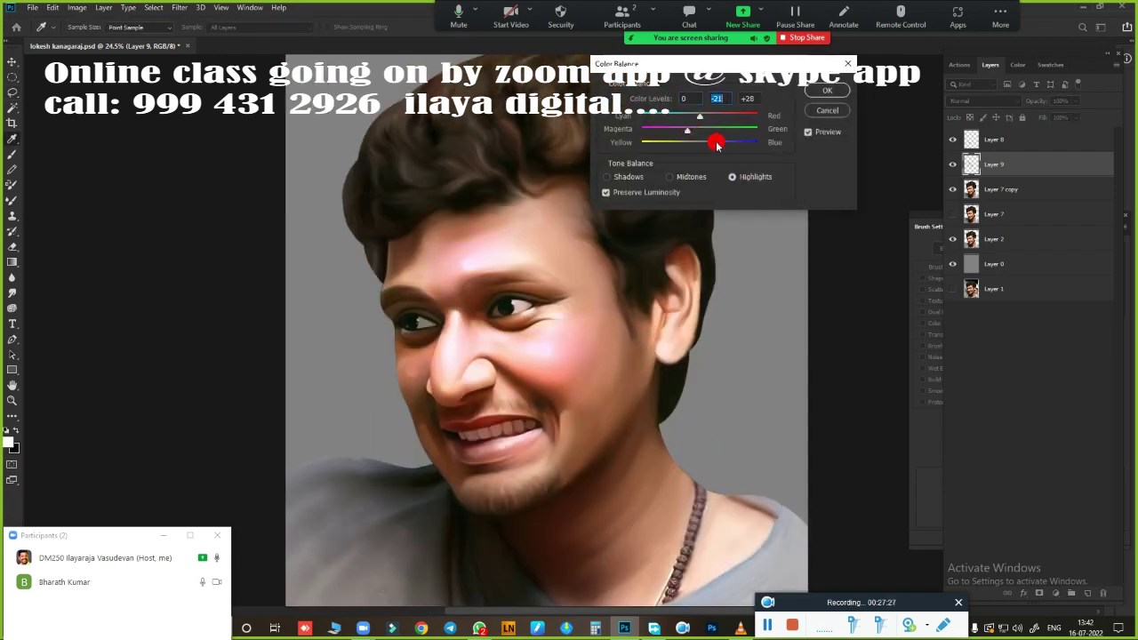
pyautogui.press('Return')
pyautogui.press('b')
pyautogui.scroll(2, 667, 330)
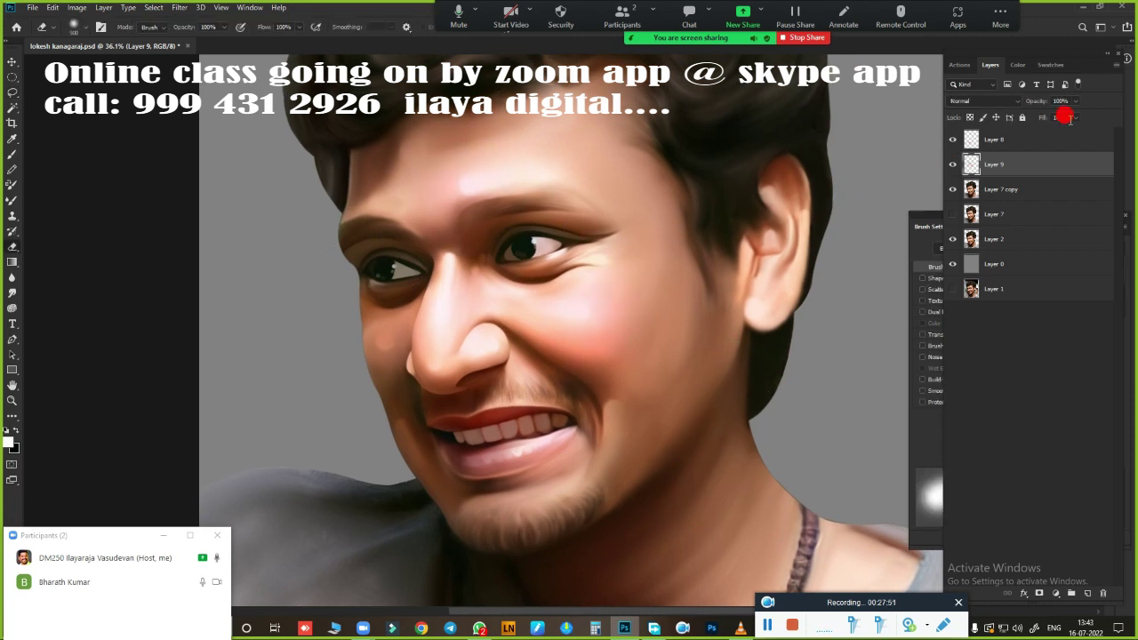
# - Merge the duplicated layer into the cheek layer and shift its colour balance toward red
pyautogui.hotkey('ctrl', 'e')
pyautogui.scroll(-2, 673, 317)
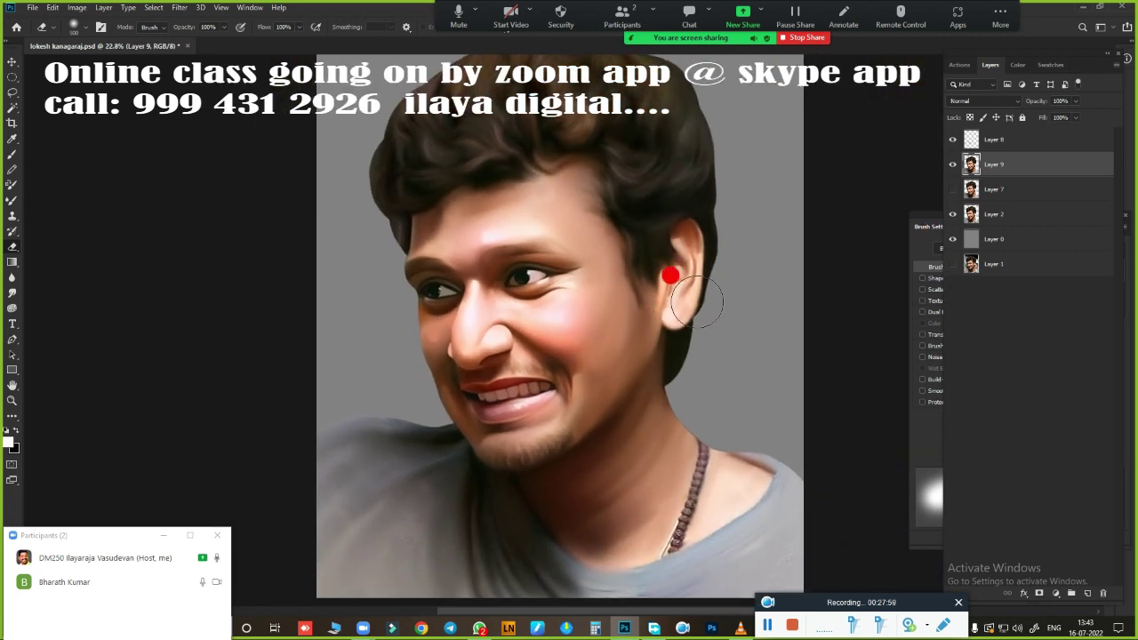
pyautogui.hotkey('ctrl', 'b')
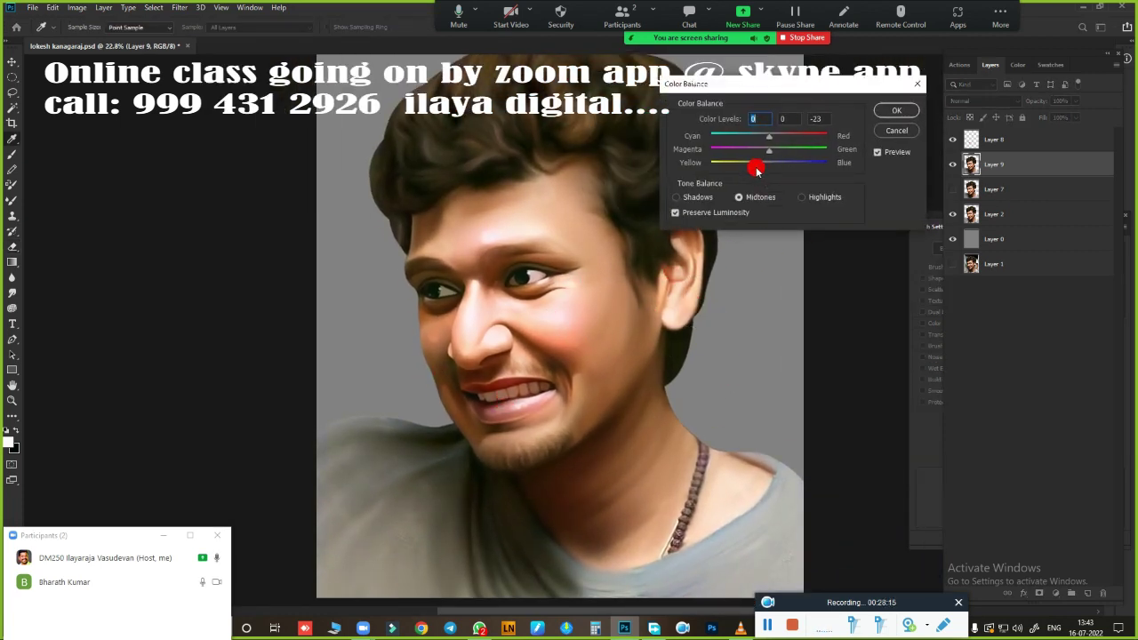
pyautogui.click(805, 197)
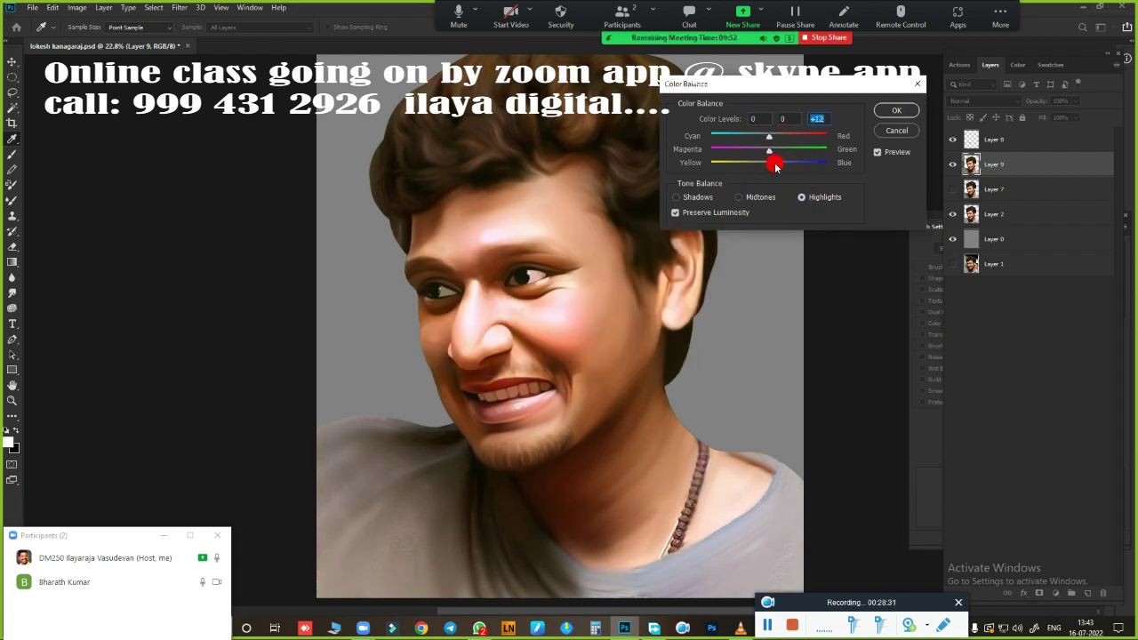
pyautogui.press('Escape')
pyautogui.hotkey('ctrl', 'b')
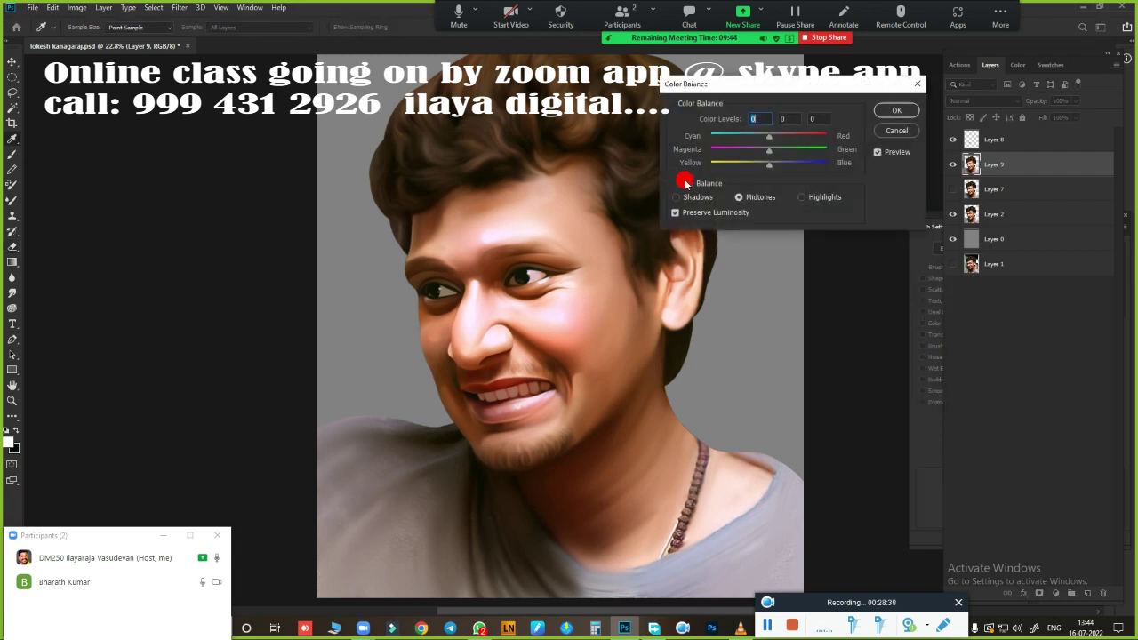
pyautogui.moveTo(770, 136); pyautogui.dragTo(776, 136)
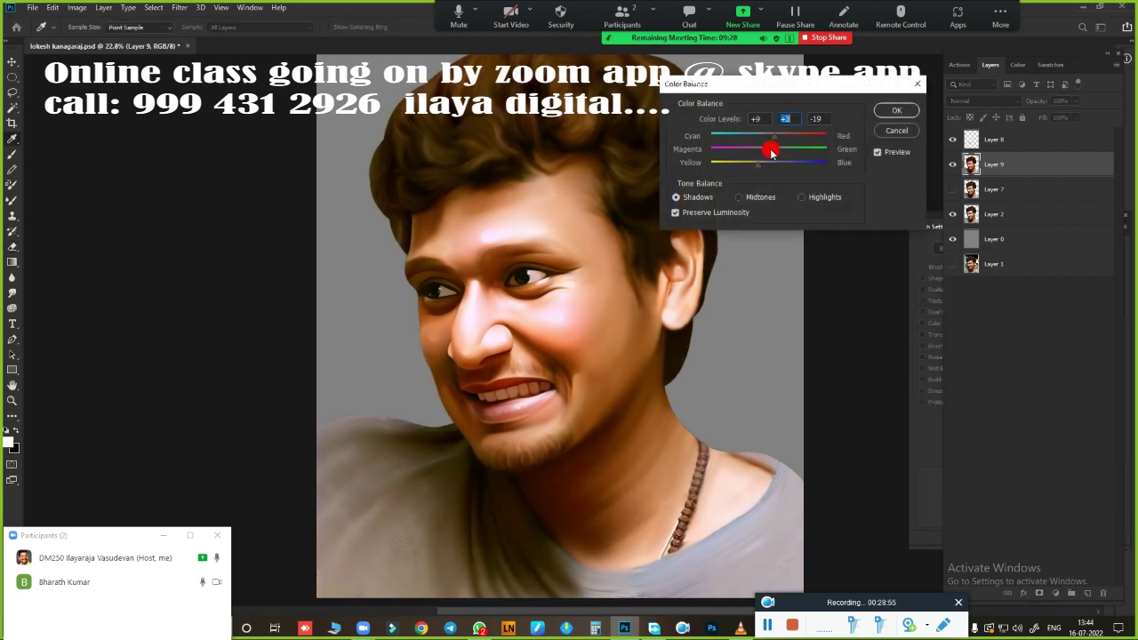
pyautogui.click(896, 111)
pyautogui.click(952, 165)
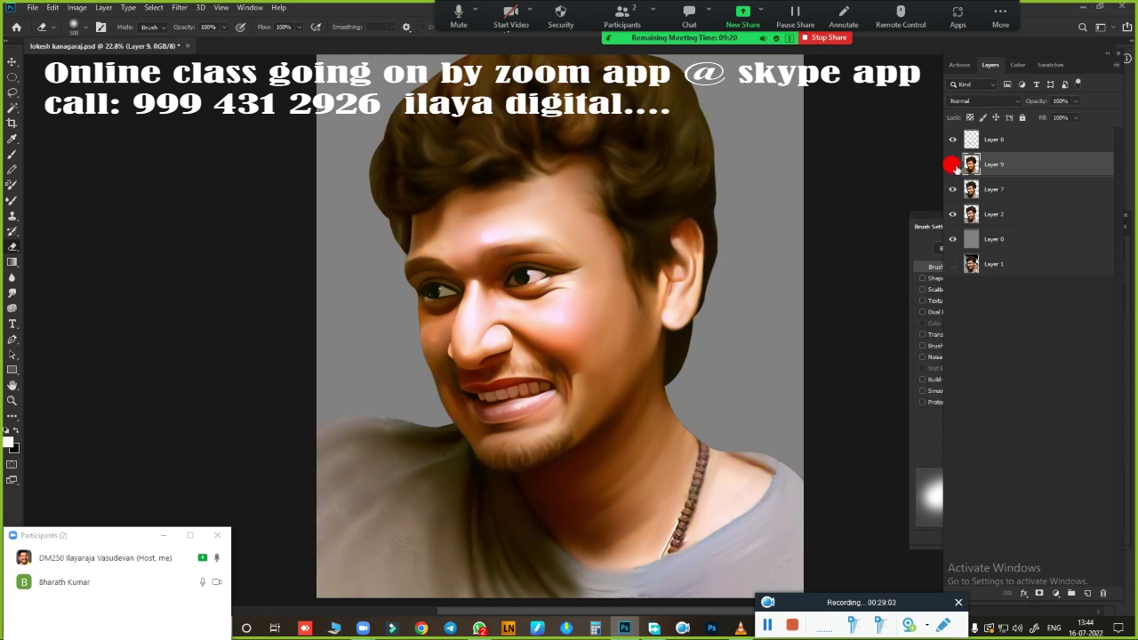
# - Duplicate painted Layer 7 and raise the Curves black input point to deepen shadows
pyautogui.click(978, 190)
pyautogui.hotkey('ctrl', 'j')
pyautogui.hotkey('ctrl', 'm')
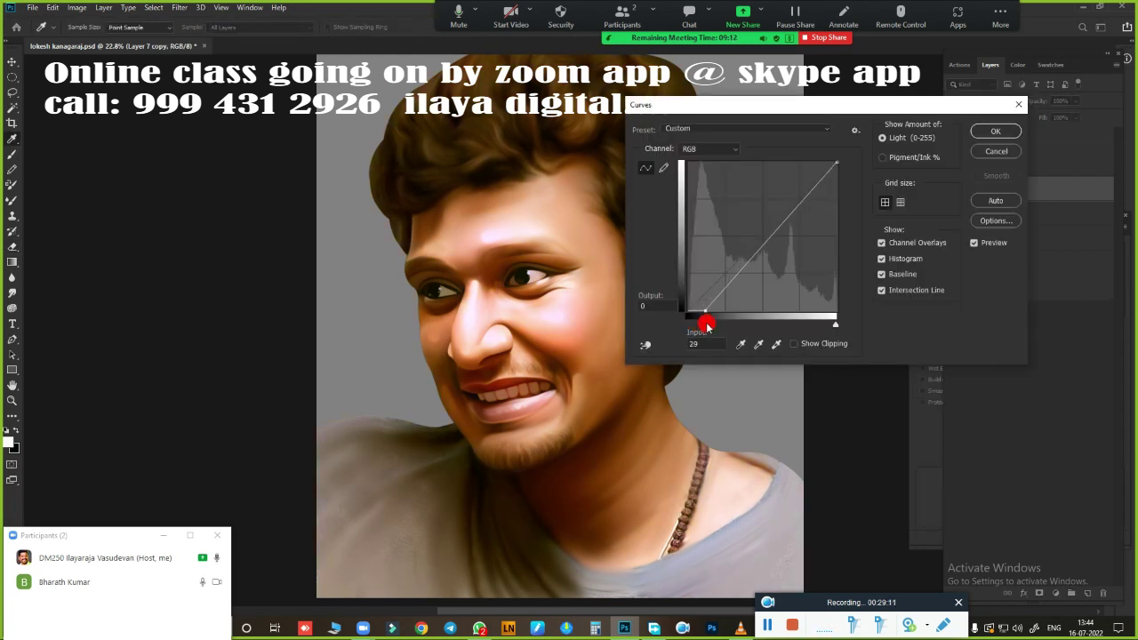
pyautogui.click(995, 151)
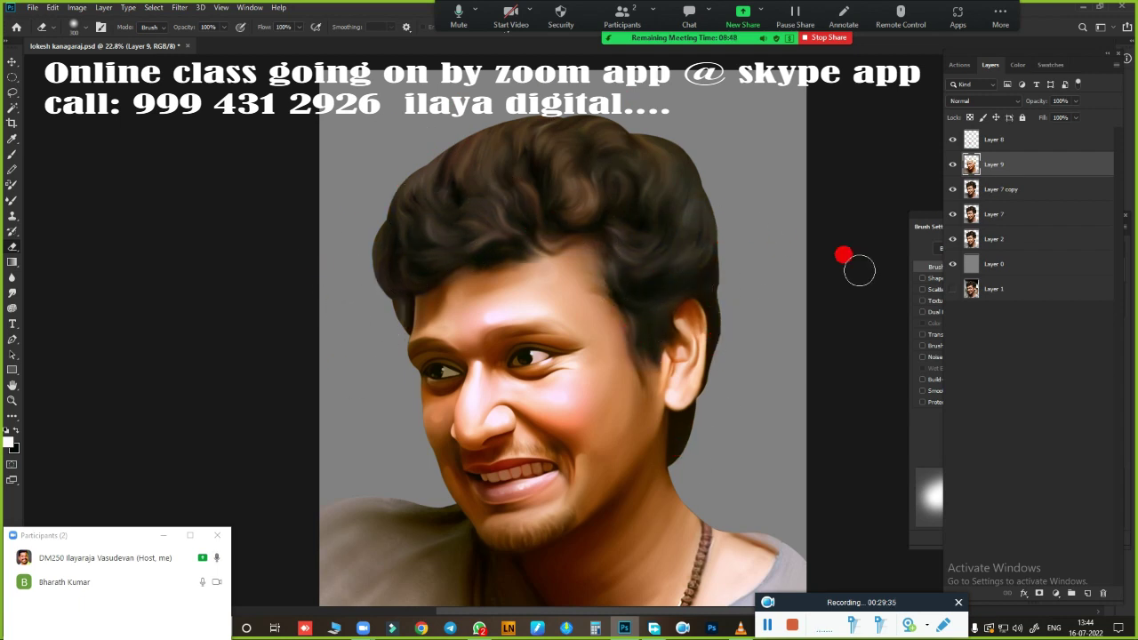
pyautogui.click(978, 189)
pyautogui.hotkey('ctrl', 'm')
pyautogui.moveTo(688, 324); pyautogui.dragTo(705, 323)
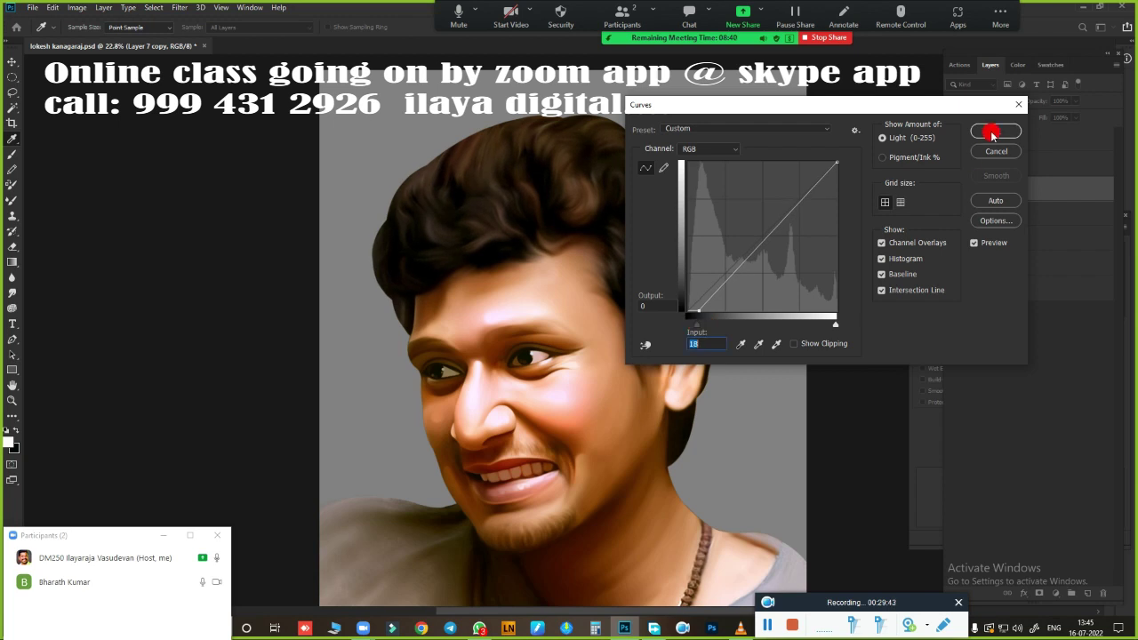
pyautogui.click(994, 132)
pyautogui.click(1022, 142)
# - Show the painted layers over the photo again and raise their saturation by +18
pyautogui.click(952, 140)
pyautogui.click(953, 165)
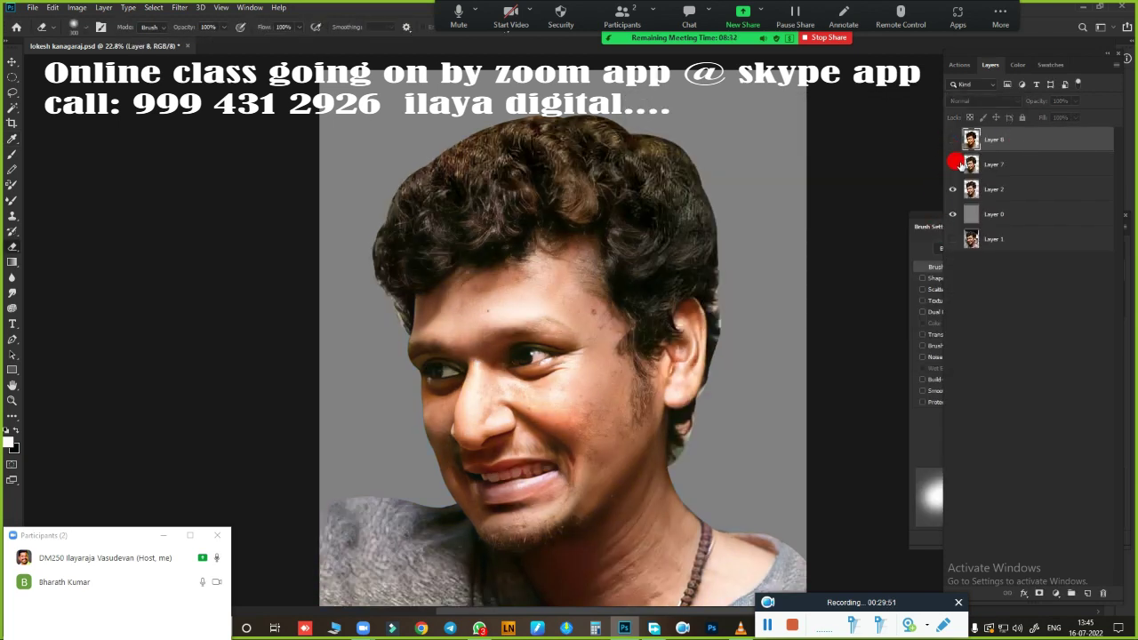
pyautogui.click(952, 140)
pyautogui.hotkey('ctrl', 'u')
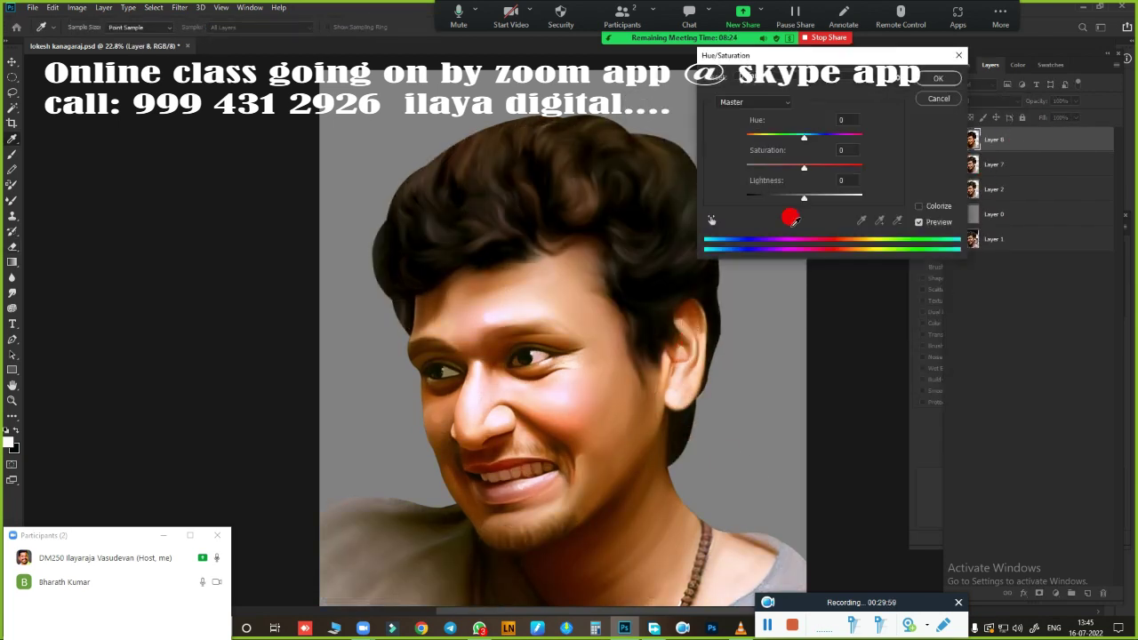
pyautogui.moveTo(826, 173)
pyautogui.mouseDown()
pyautogui.moveTo(854, 169)
pyautogui.moveTo(808, 174)
pyautogui.mouseUp()
pyautogui.hotkey('shift', 'Tab')
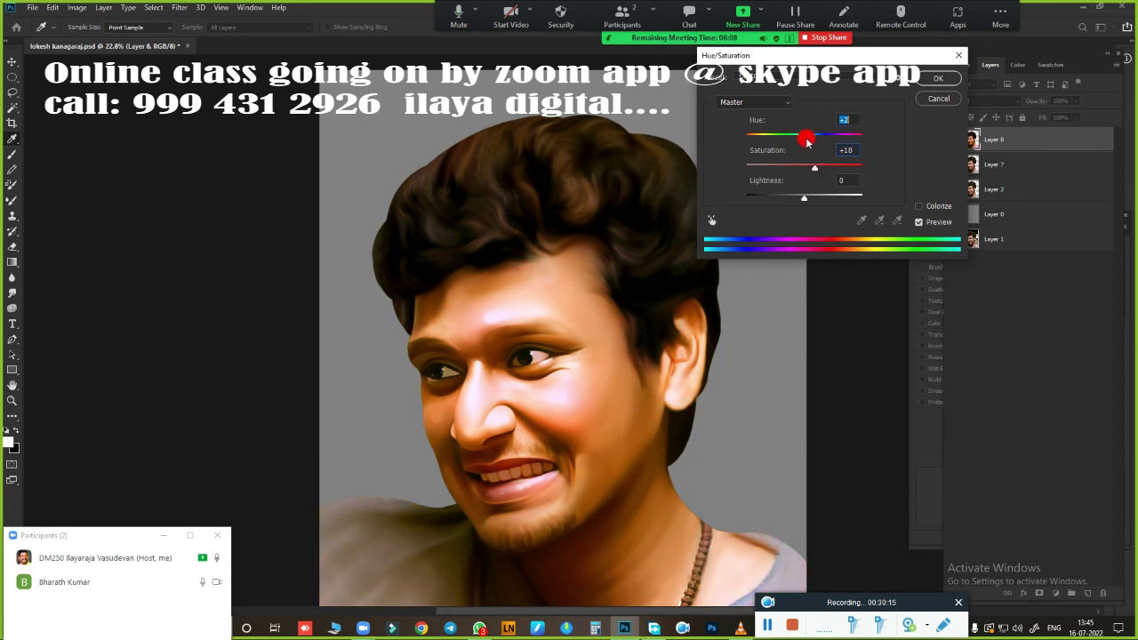
pyautogui.press('Return')
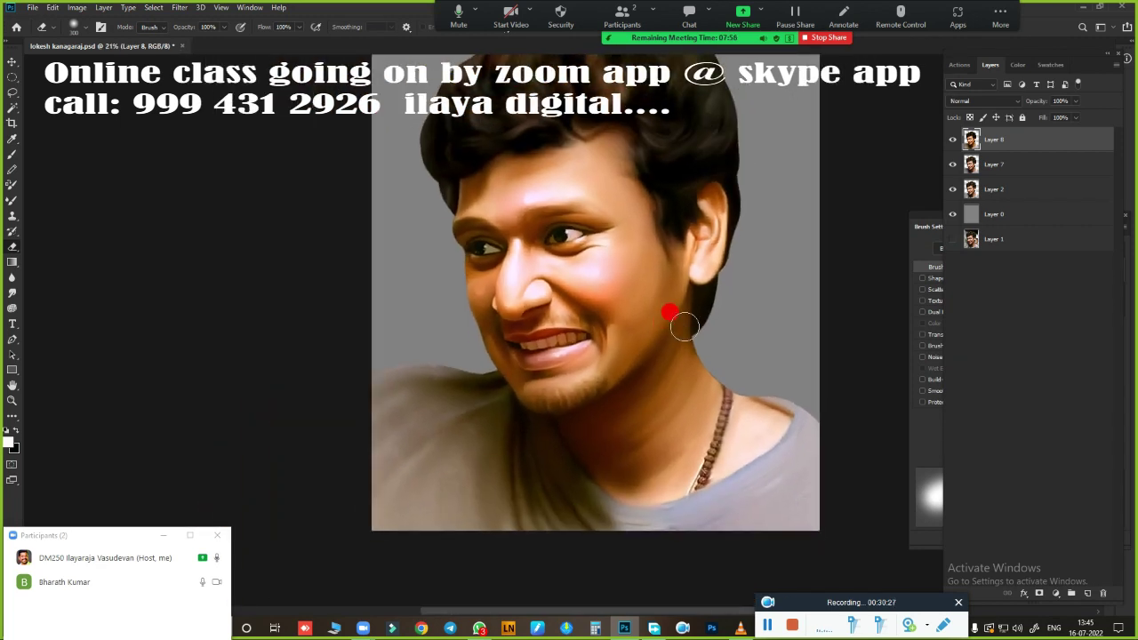
# - Darken the shadows with Curves, moving the black input to 14 after checking the Blue and Green channels
pyautogui.hotkey('ctrl', 'm')
pyautogui.moveTo(769, 107); pyautogui.dragTo(846, 74)
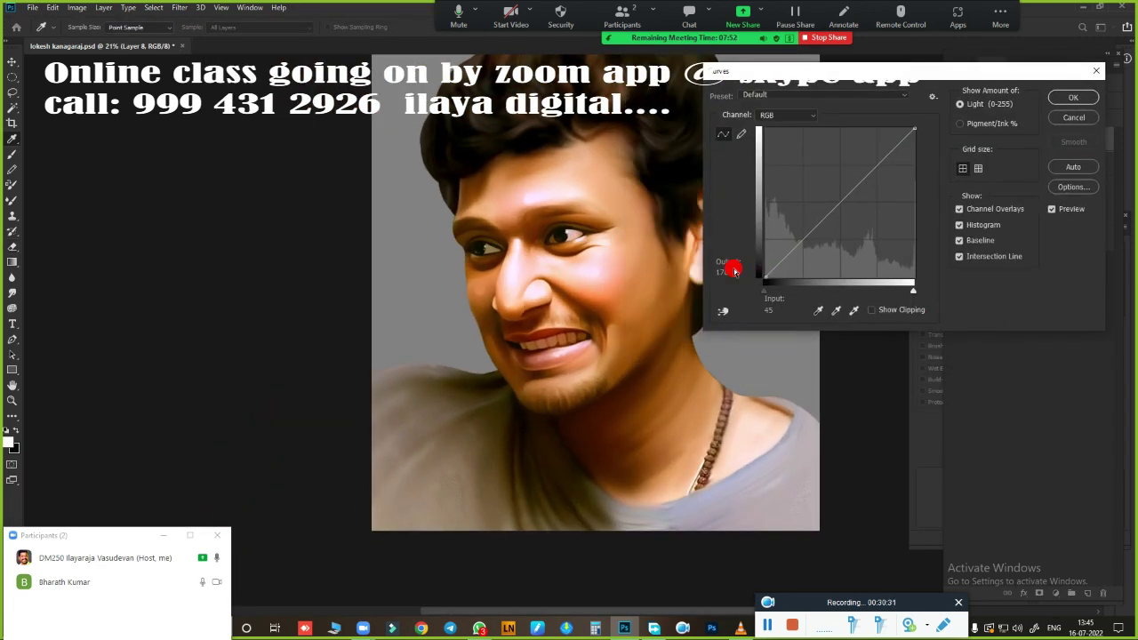
pyautogui.moveTo(765, 290); pyautogui.dragTo(771, 289)
pyautogui.moveTo(913, 289)
pyautogui.mouseDown()
pyautogui.moveTo(889, 292)
pyautogui.moveTo(916, 292)
pyautogui.mouseUp()
pyautogui.click(806, 115)
pyautogui.click(785, 165)
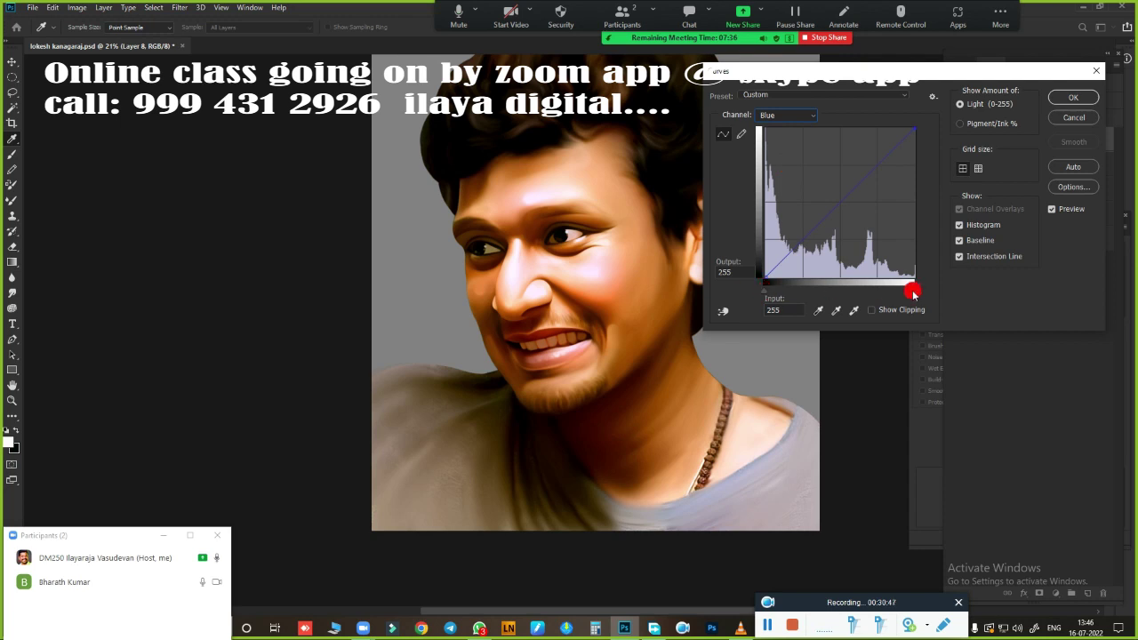
pyautogui.moveTo(863, 293); pyautogui.dragTo(915, 286)
pyautogui.click(806, 115)
pyautogui.click(766, 126)
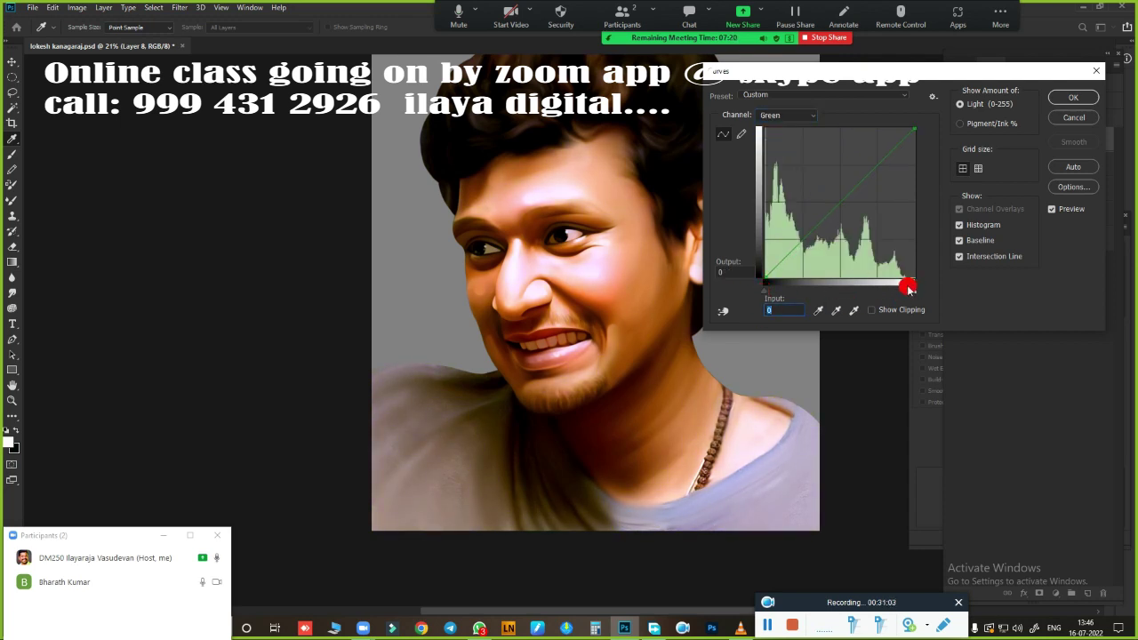
pyautogui.click(810, 115)
pyautogui.press('Return')
pyautogui.press('Return')
# - Lasso the left part of the portrait, feather it, and copy it to Layer 9
pyautogui.press('b')
pyautogui.hotkey('ctrl', '0')
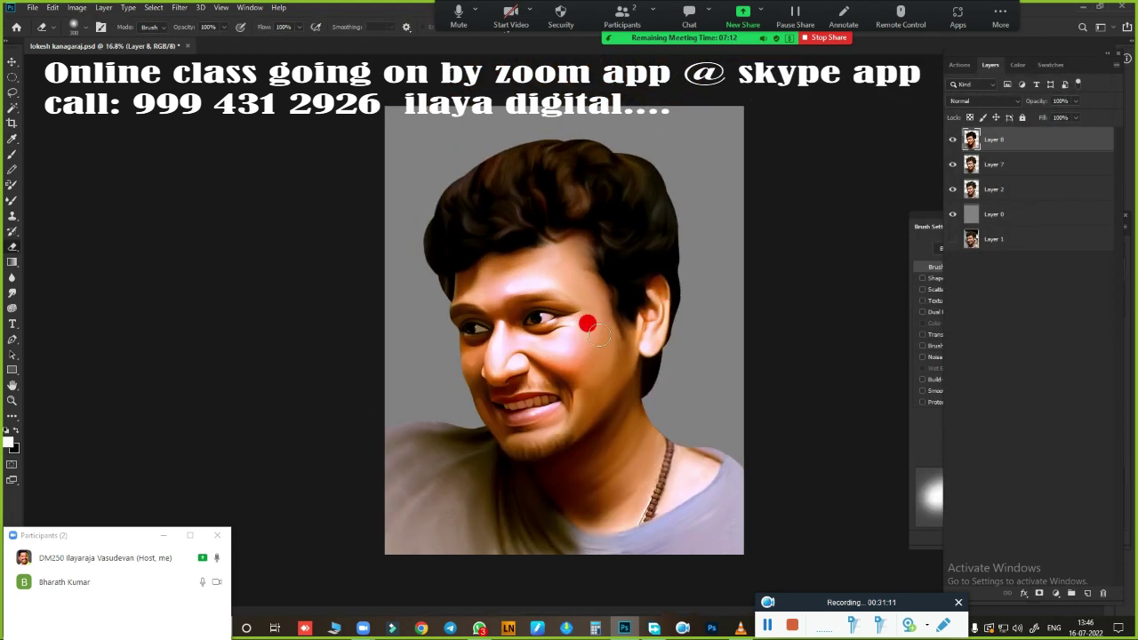
pyautogui.press('l')
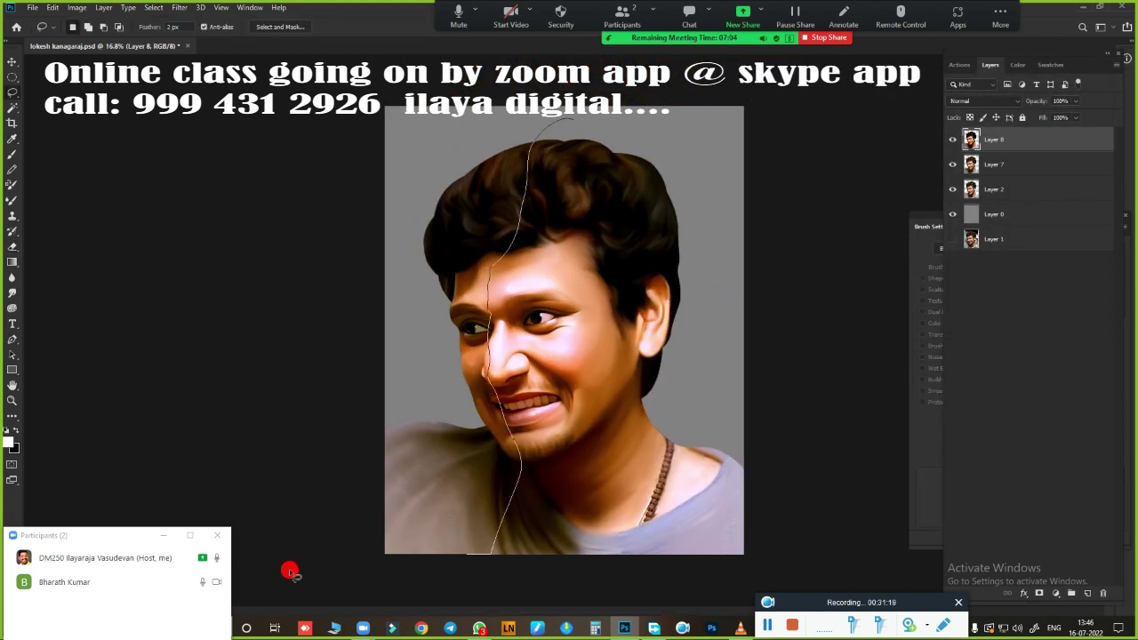
pyautogui.moveTo(291, 572); pyautogui.dragTo(623, 389)
pyautogui.hotkey('shift', 'F6')
pyautogui.press('Return')
pyautogui.hotkey('ctrl', 'j')
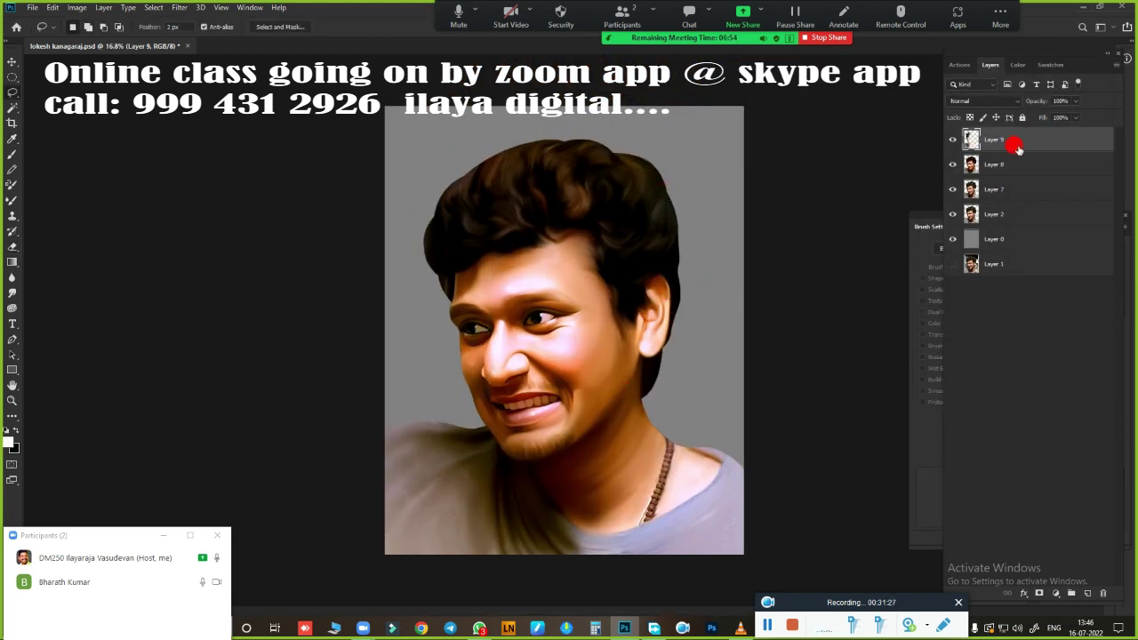
# - Lasso the right side of the portrait from Layer 8 and copy it to Layer 10
pyautogui.click(994, 164)
pyautogui.moveTo(524, 114); pyautogui.dragTo(502, 247)
pyautogui.moveTo(556, 289); pyautogui.dragTo(554, 482)
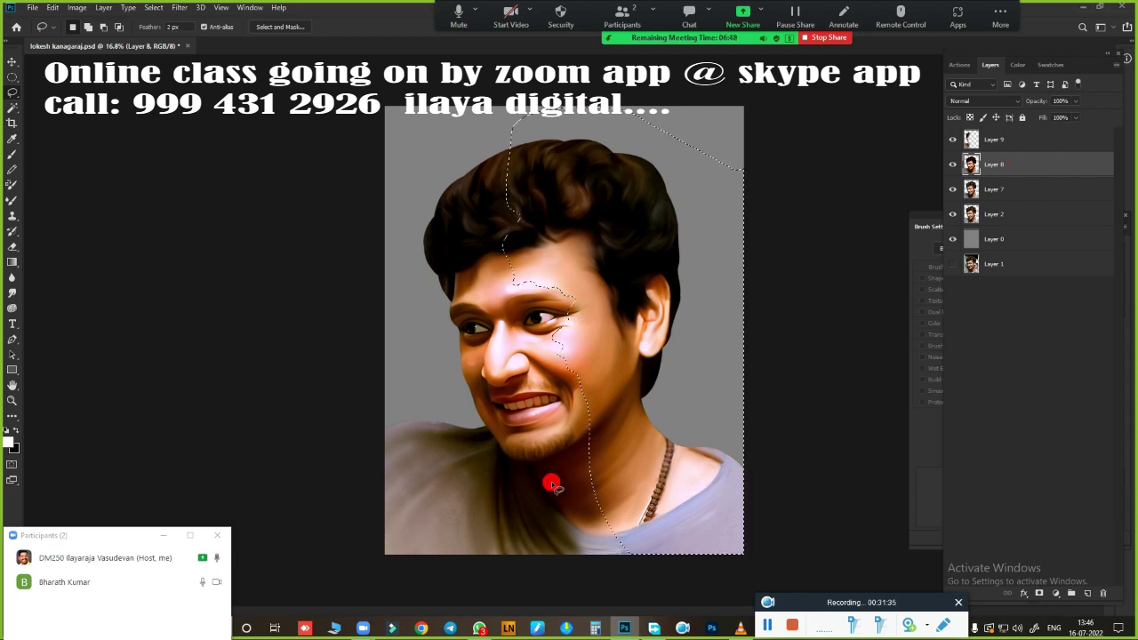
pyautogui.hotkey('ctrl', 'j')
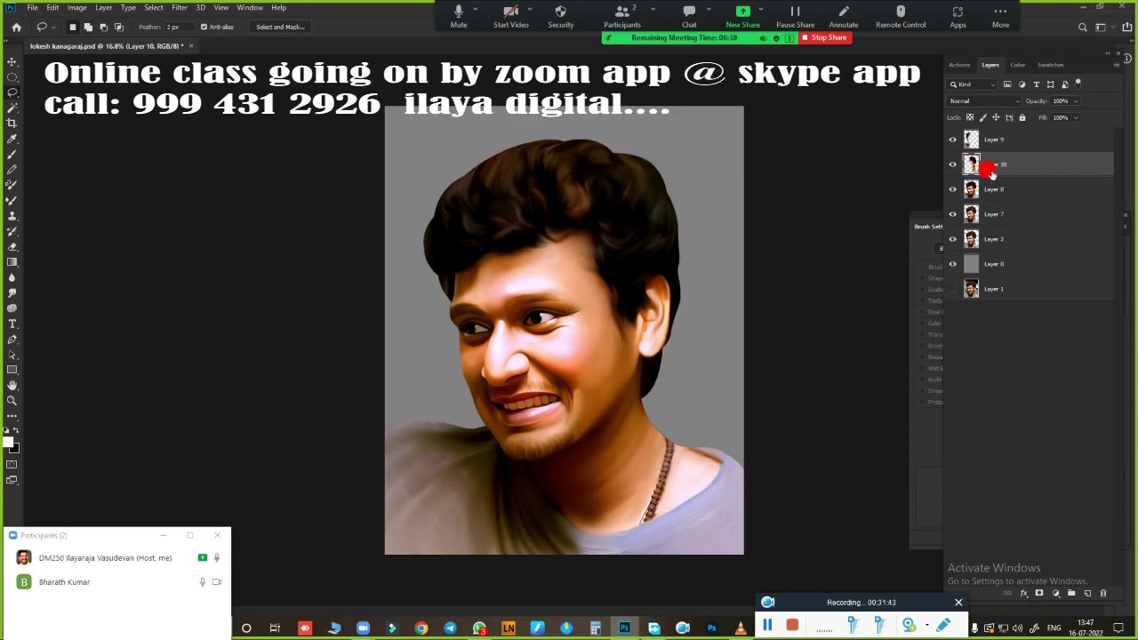
# - Warm Layer 9's midtones with Color Balance +29/+12/-42
pyautogui.click(991, 140)
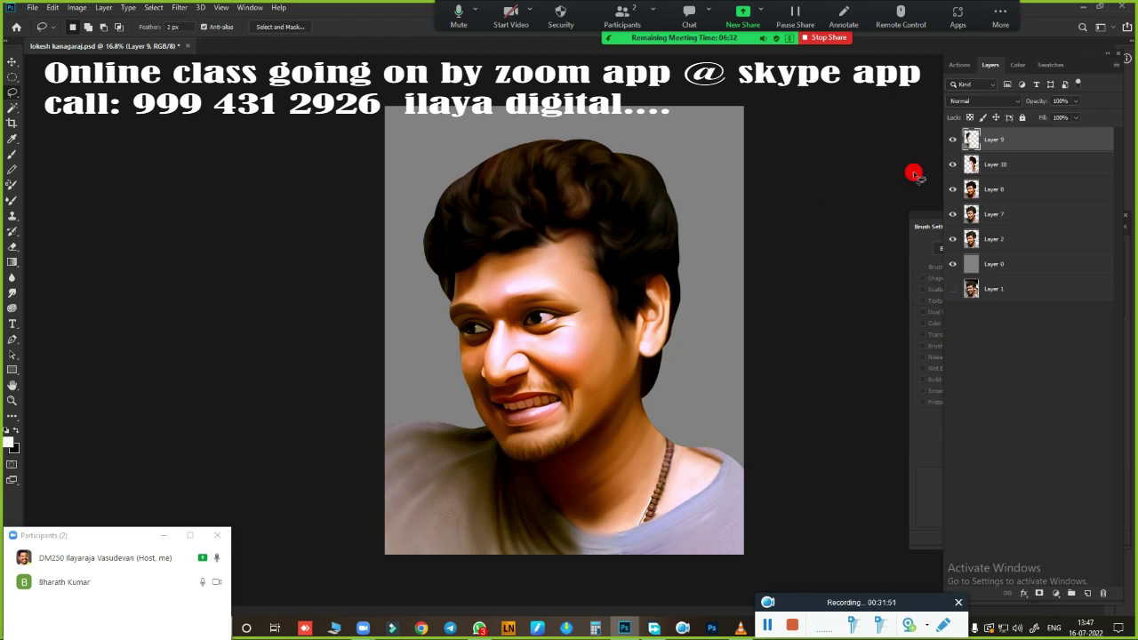
pyautogui.hotkey('ctrl', 'b')
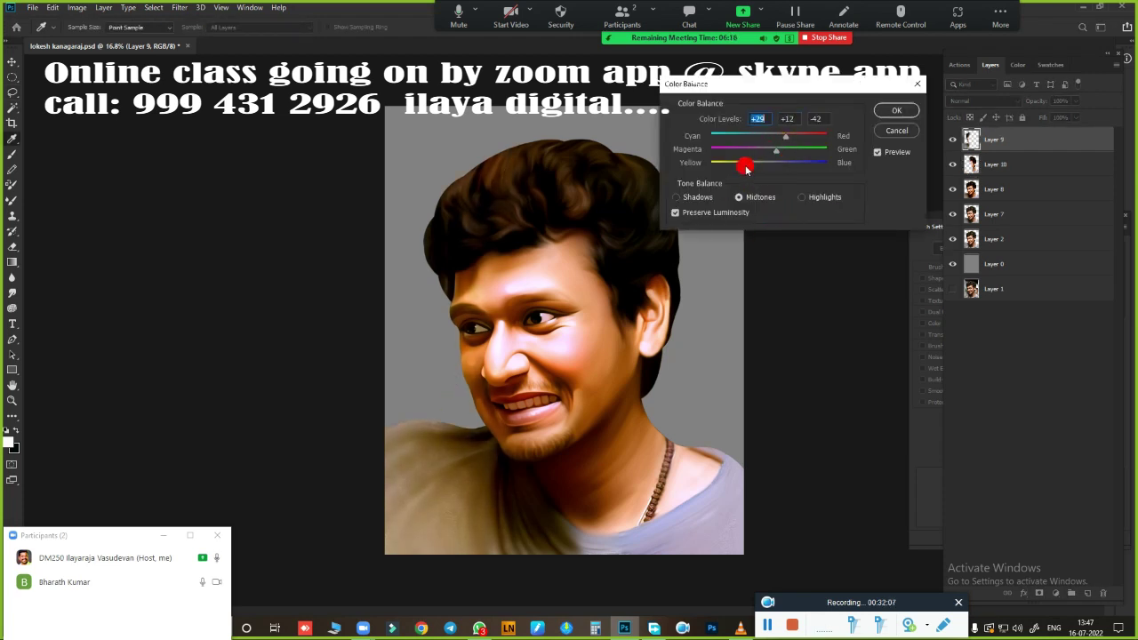
pyautogui.click(896, 109)
# - Tint Layer 10's highlights with Color Balance Magenta -47 and Blue +46
pyautogui.click(994, 165)
pyautogui.hotkey('ctrl', 'b')
pyautogui.click(801, 197)
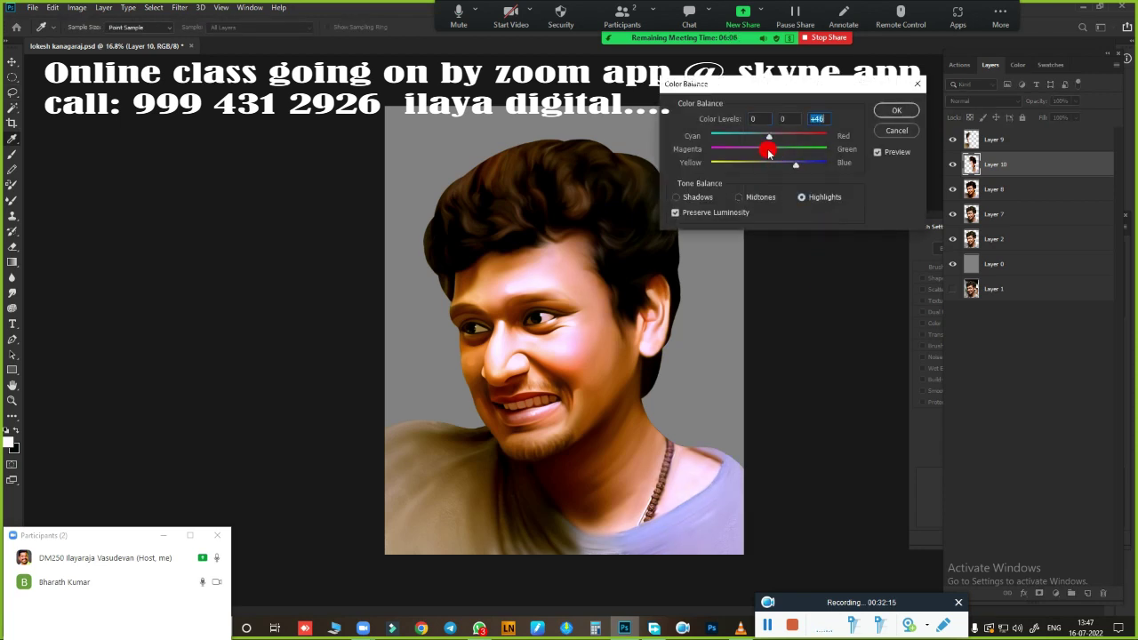
pyautogui.moveTo(769, 153); pyautogui.dragTo(743, 155)
pyautogui.click(896, 109)
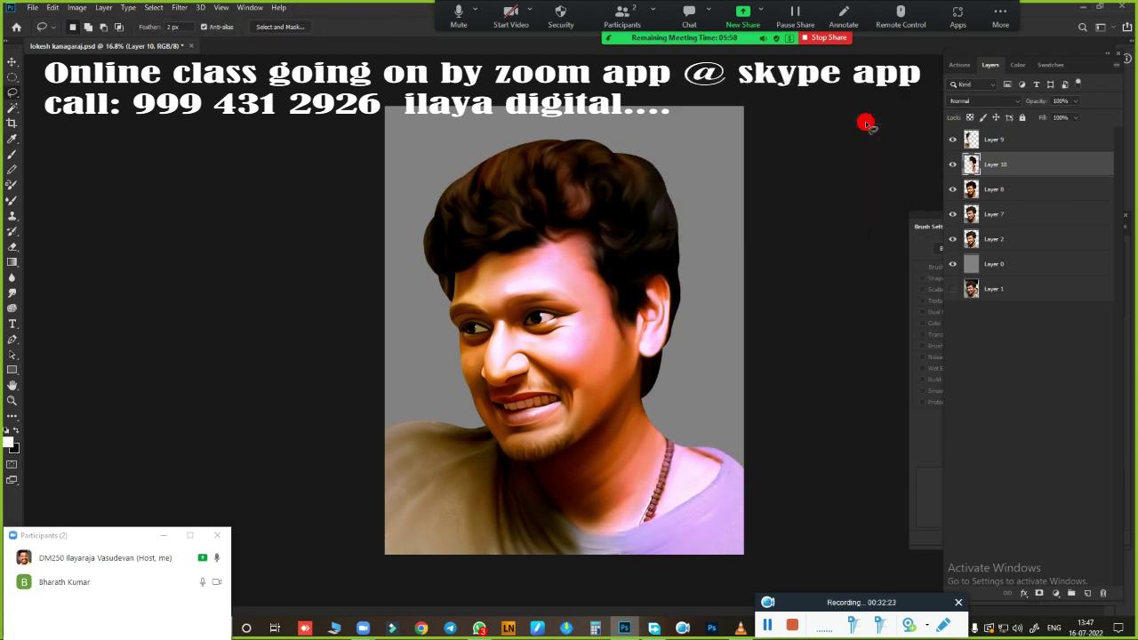
pyautogui.click(1004, 142)
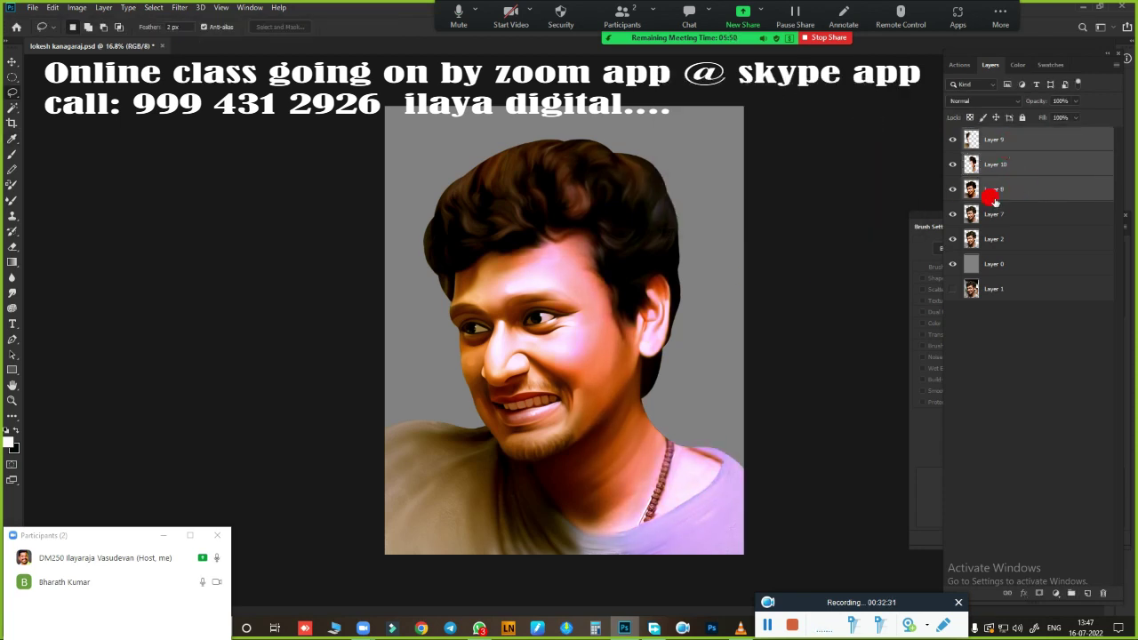
pyautogui.hotkey('ctrl', 'm')
pyautogui.click(1073, 97)
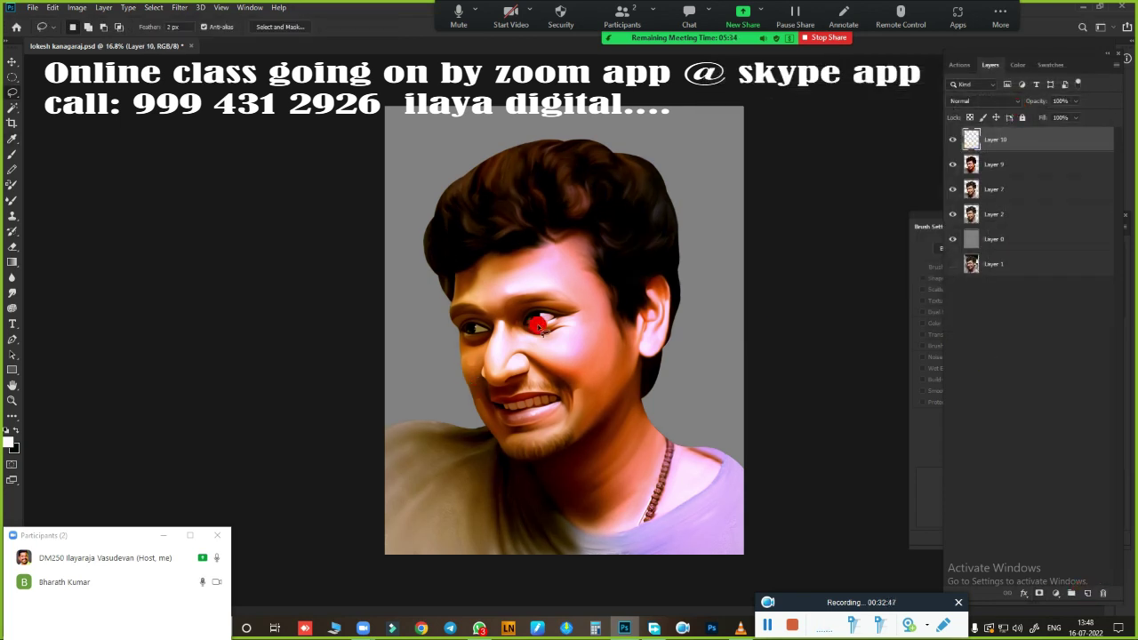
# - Check the image size unchanged, then pick a brush tip for painting hair strands
pyautogui.hotkey('ctrl', 'alt', 'i')
pyautogui.press('Return')
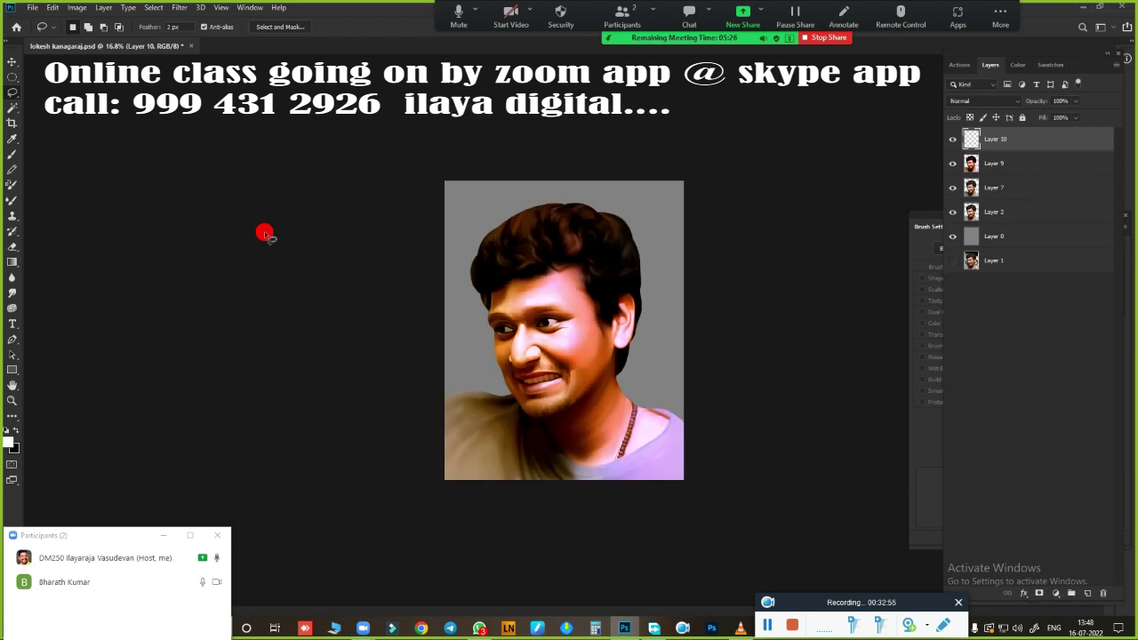
pyautogui.scroll(5, 551, 334)
pyautogui.press('b')
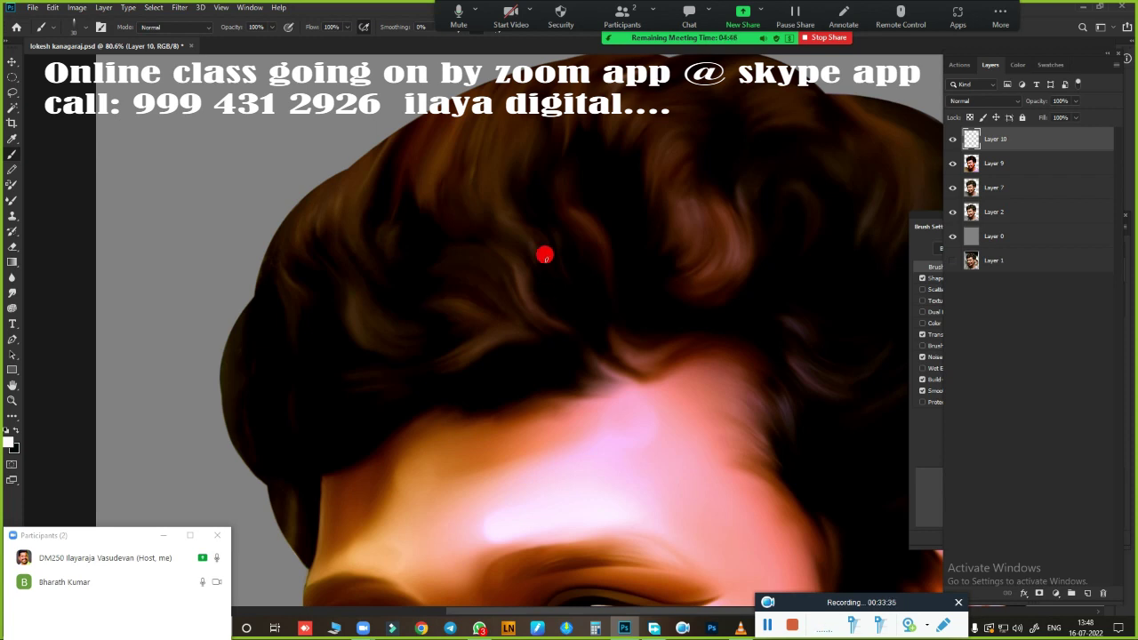
pyautogui.rightClick(478, 341)
pyautogui.click(464, 49)
# - Set the foreground colour to light blue #4aa4d8
pyautogui.click(11, 443)
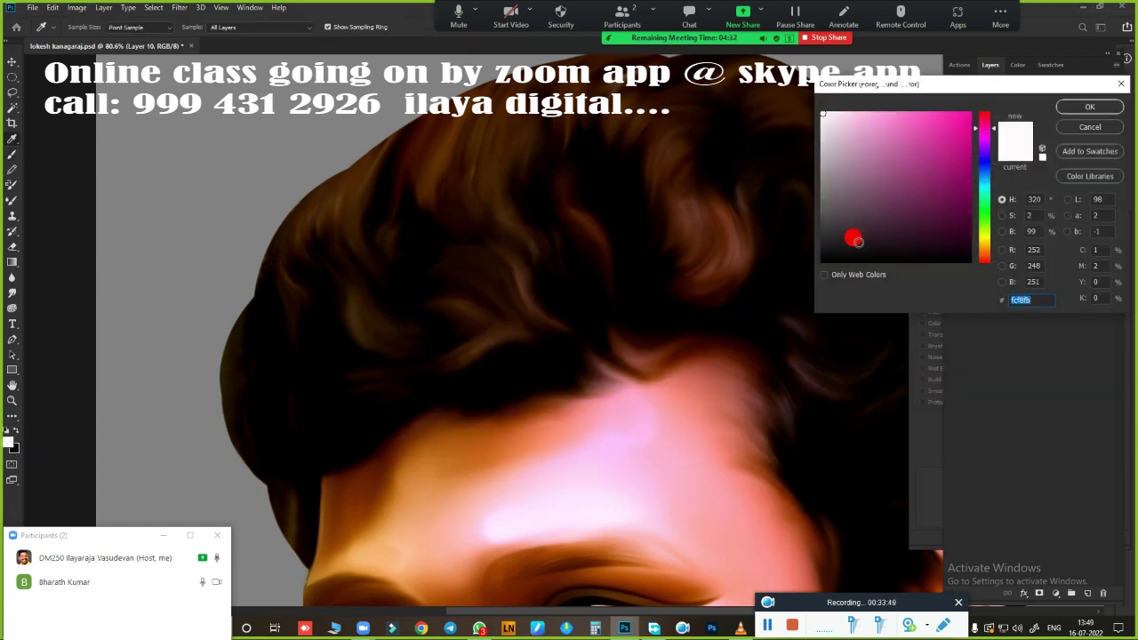
pyautogui.click(985, 181)
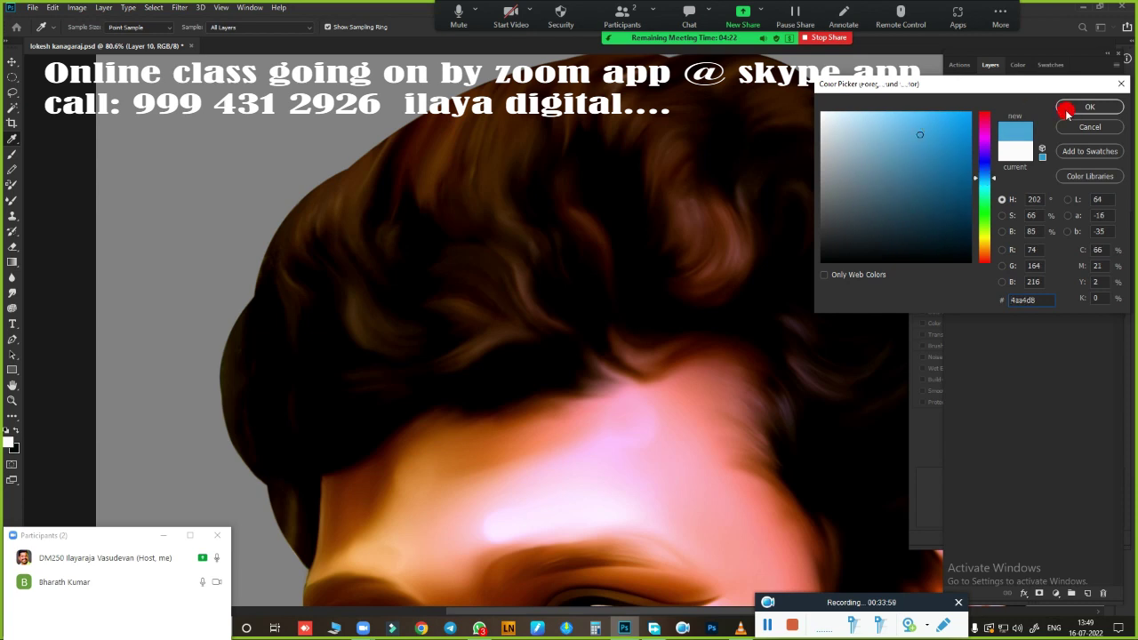
pyautogui.press('Return')
pyautogui.scroll(-2, 465, 347)
# - Tilt the canvas view for hair strokes and check Image Size without changing it
pyautogui.scroll(-2, 480, 351)
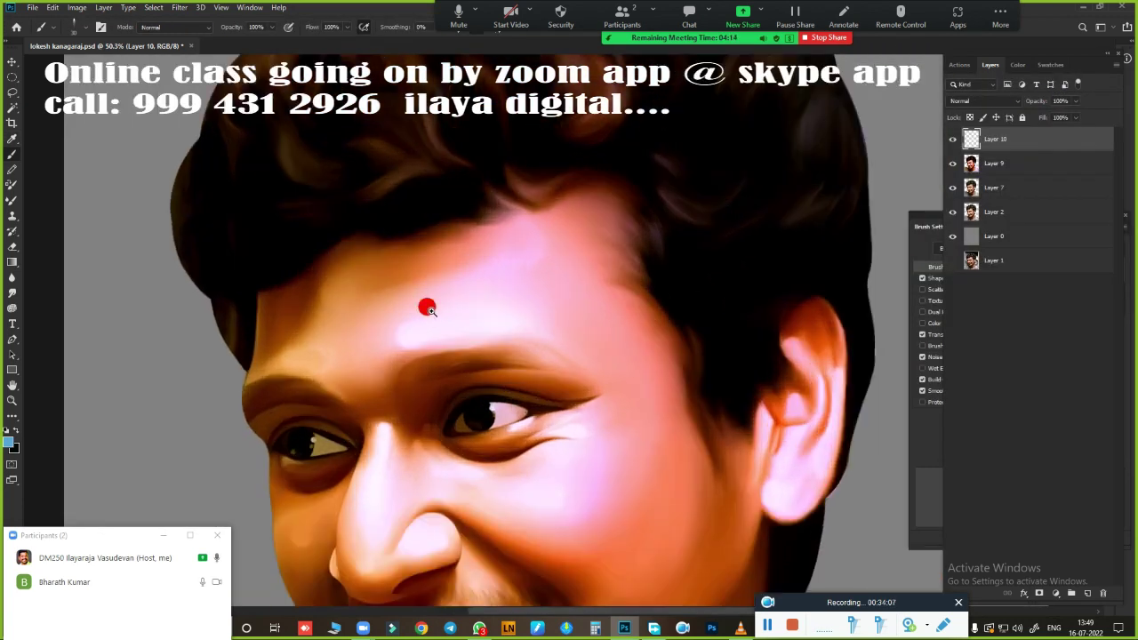
pyautogui.scroll(-2, 449, 367)
pyautogui.scroll(2, 388, 175)
pyautogui.scroll(2, 460, 320)
pyautogui.scroll(2, 454, 382)
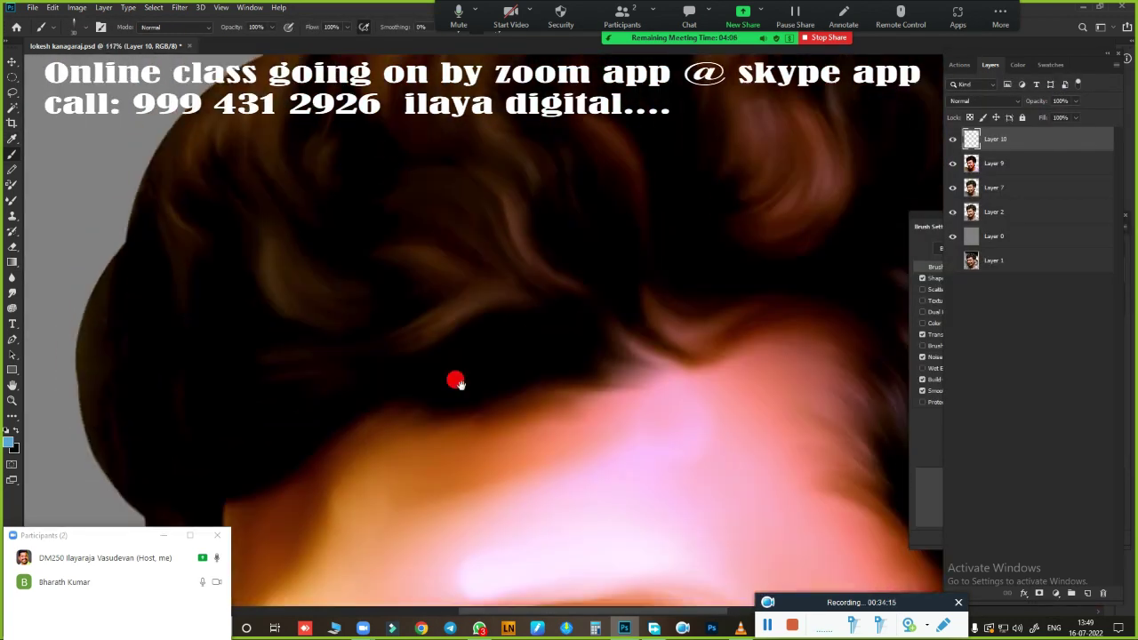
pyautogui.scroll(-2, 488, 382)
pyautogui.scroll(3, 491, 383)
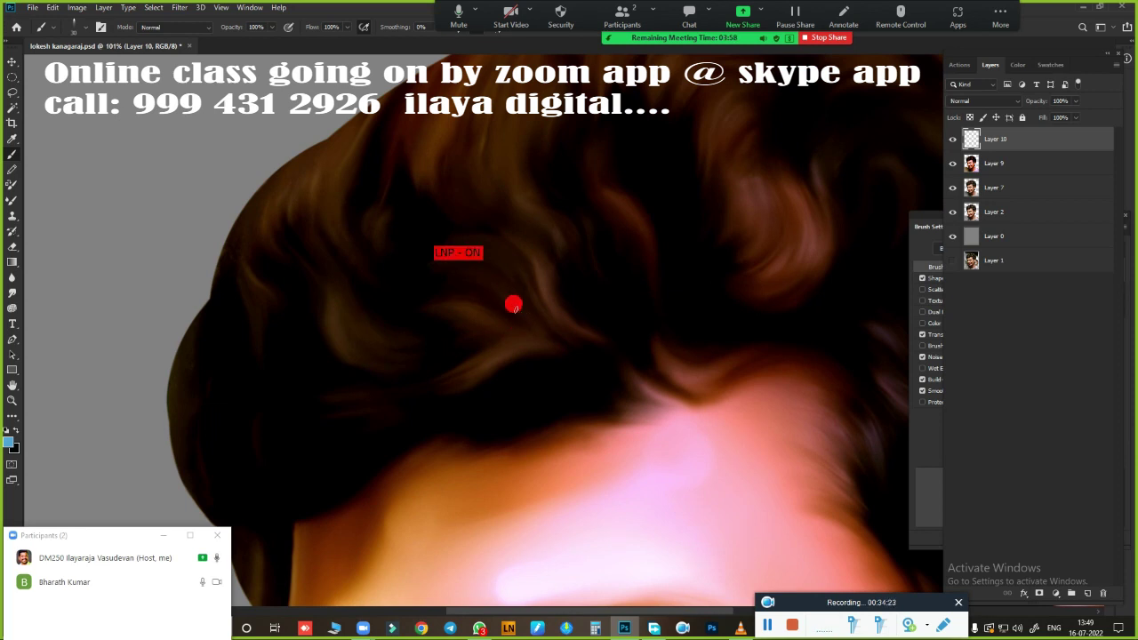
pyautogui.press('r')
pyautogui.scroll(1, 556, 360)
pyautogui.moveTo(672, 335)
pyautogui.mouseDown()
pyautogui.moveTo(539, 193)
pyautogui.moveTo(686, 351)
pyautogui.mouseUp()
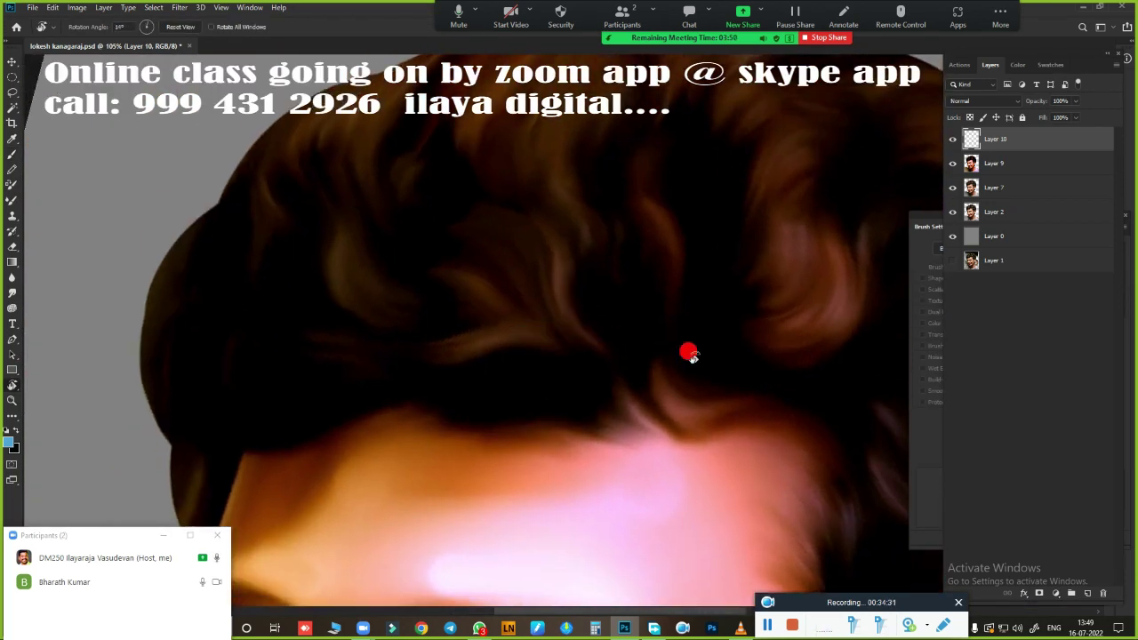
pyautogui.scroll(2, 685, 350)
pyautogui.scroll(2, 643, 373)
pyautogui.scroll(3, 585, 273)
pyautogui.press('b')
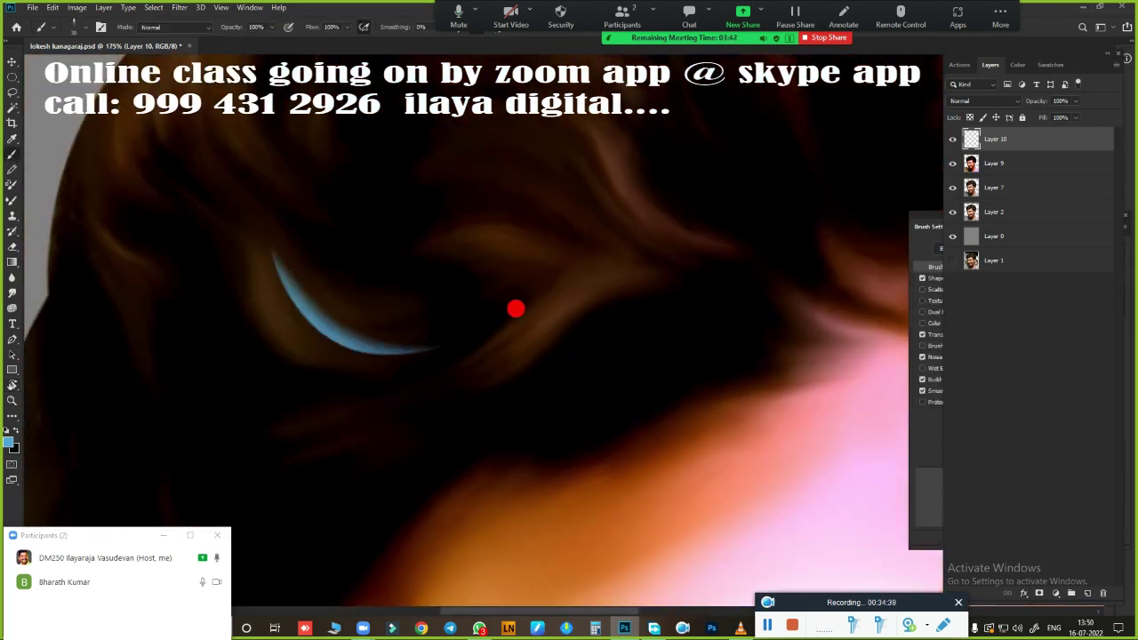
pyautogui.hotkey('ctrl', 'alt', 'i')
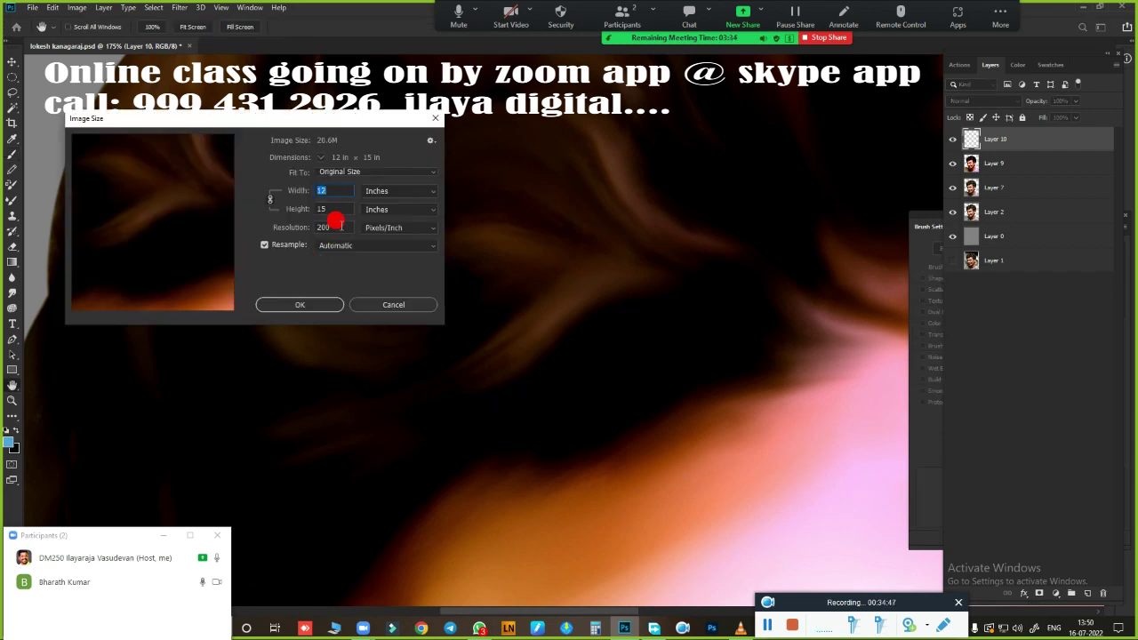
pyautogui.press('Escape')
# - Rotate the view and paint six blue highlight strands into the hair curl
pyautogui.scroll(-3, 291, 236)
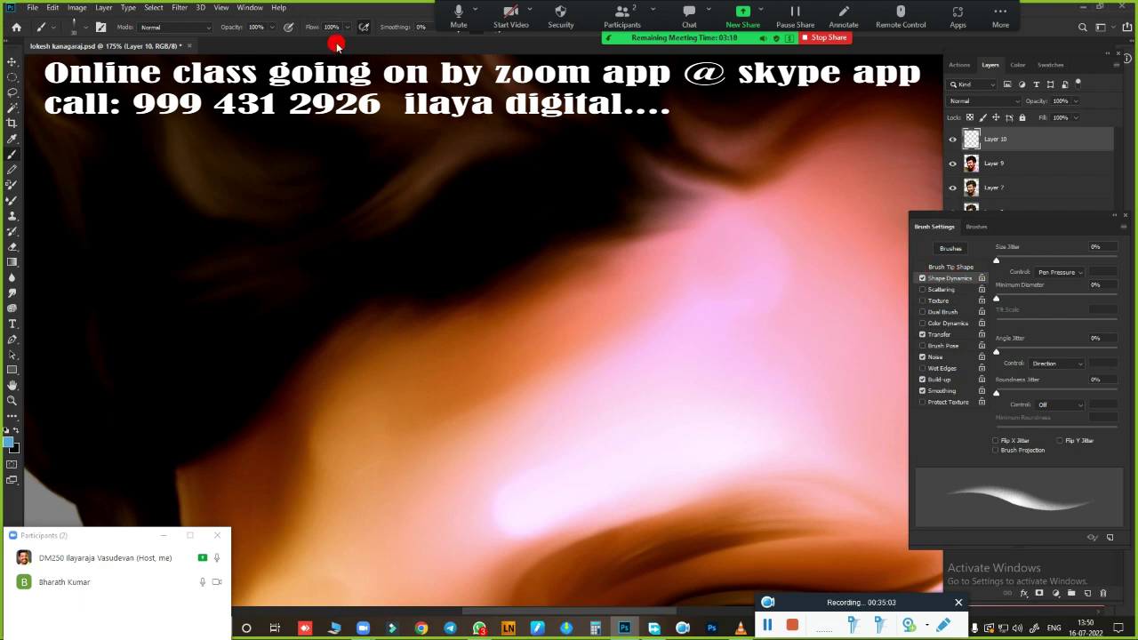
pyautogui.scroll(3, 379, 294)
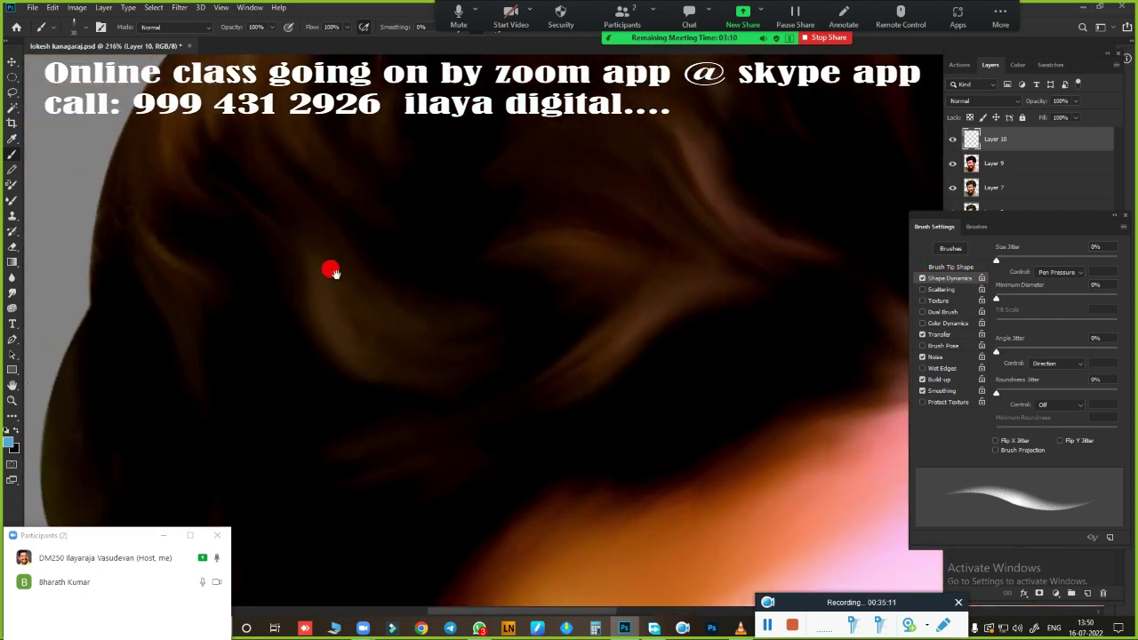
pyautogui.press('r')
pyautogui.moveTo(645, 336); pyautogui.dragTo(680, 277)
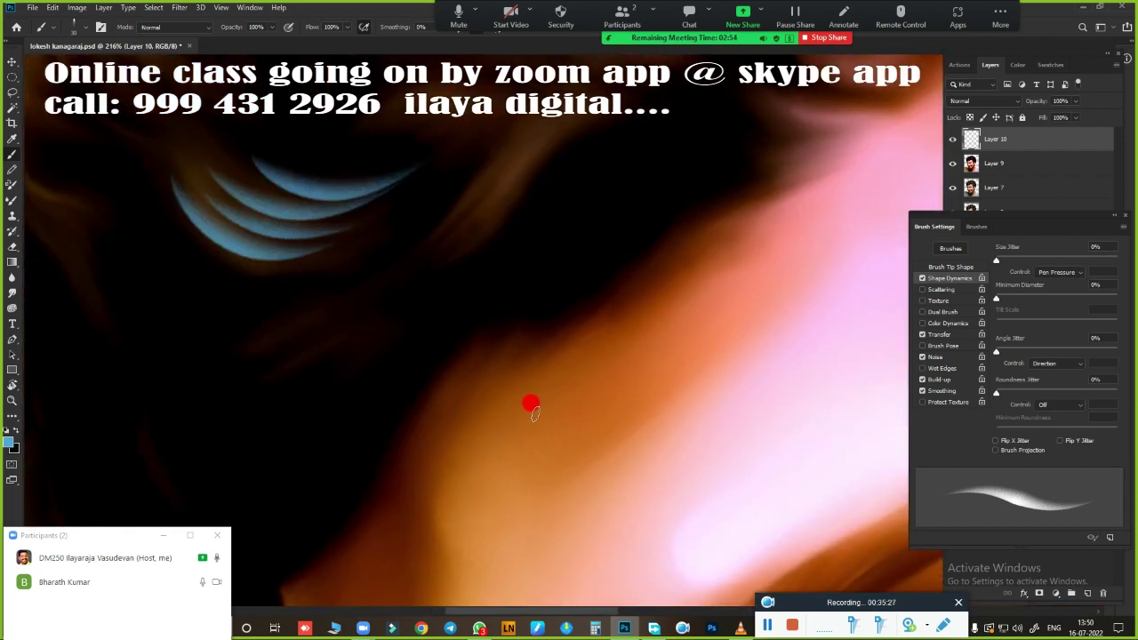
pyautogui.scroll(-5, 528, 401)
pyautogui.scroll(6, 414, 414)
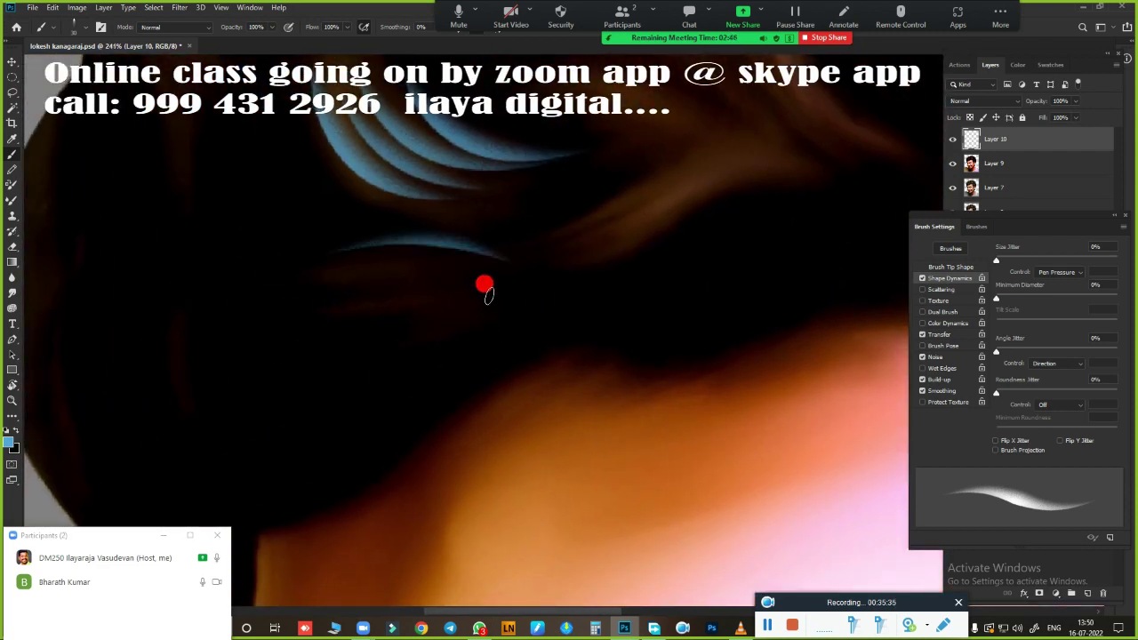
pyautogui.moveTo(338, 262); pyautogui.dragTo(556, 307)
pyautogui.moveTo(365, 283); pyautogui.dragTo(533, 356)
pyautogui.moveTo(442, 297); pyautogui.dragTo(457, 264)
pyautogui.moveTo(294, 262); pyautogui.dragTo(534, 382)
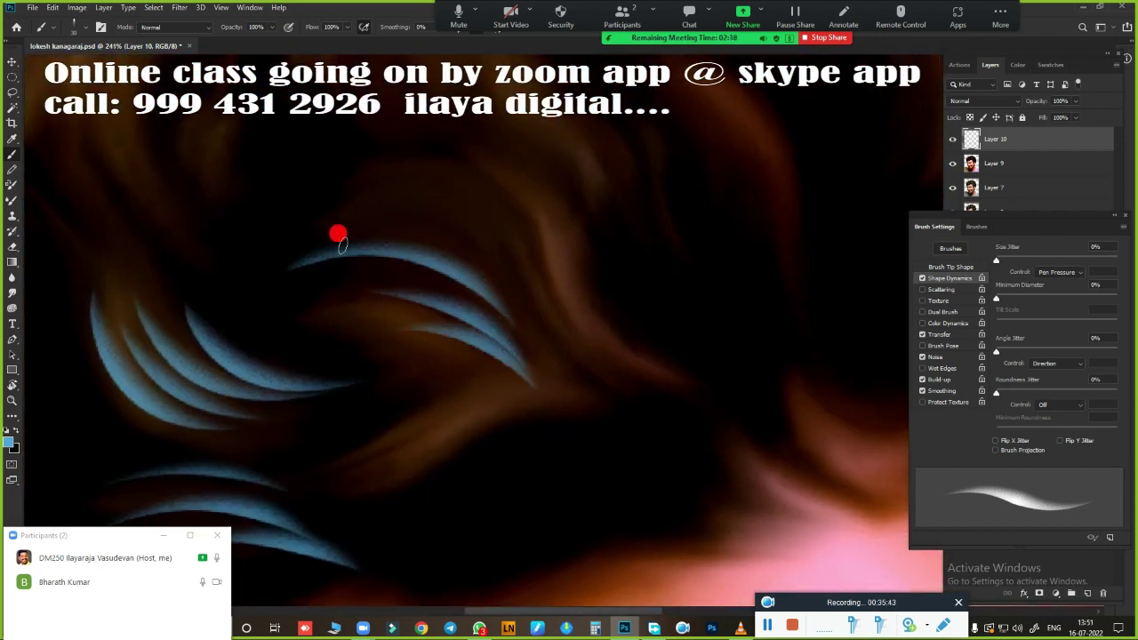
pyautogui.moveTo(418, 318); pyautogui.dragTo(576, 298)
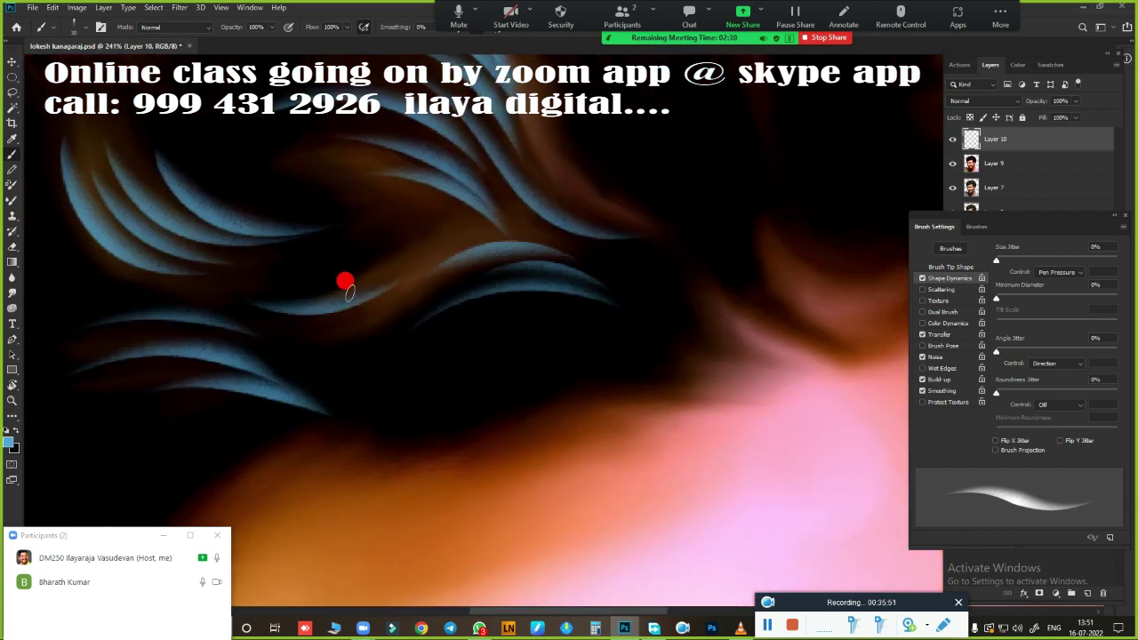
pyautogui.moveTo(633, 359); pyautogui.dragTo(455, 347)
# - Paint blue strands along the hair's bottom curve and upper-left edge
pyautogui.scroll(-5, 553, 370)
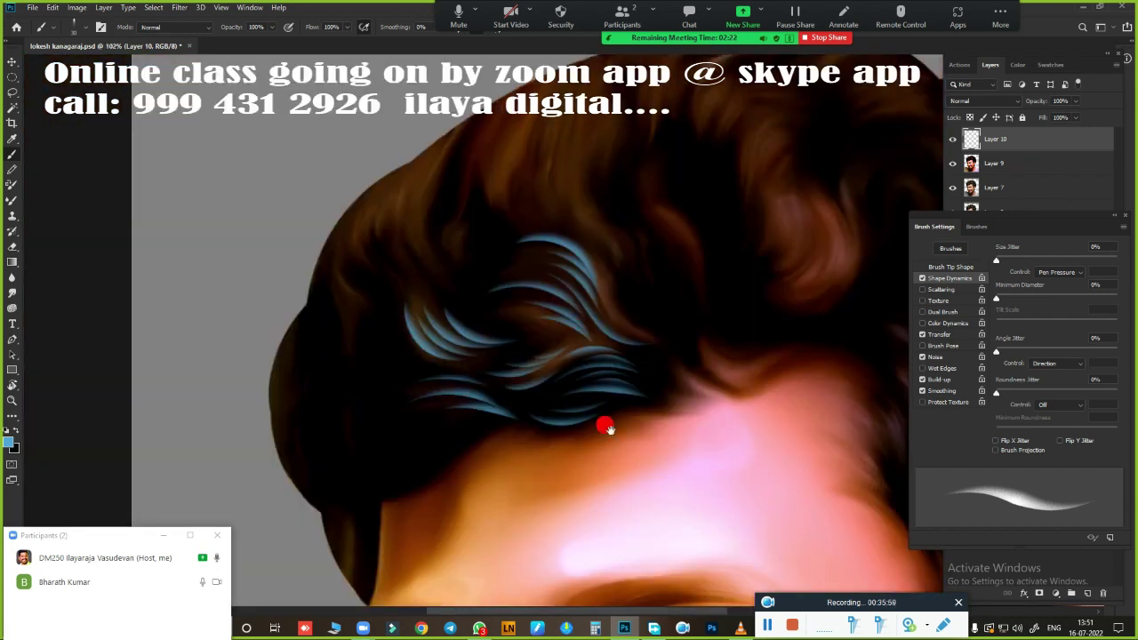
pyautogui.scroll(4, 366, 394)
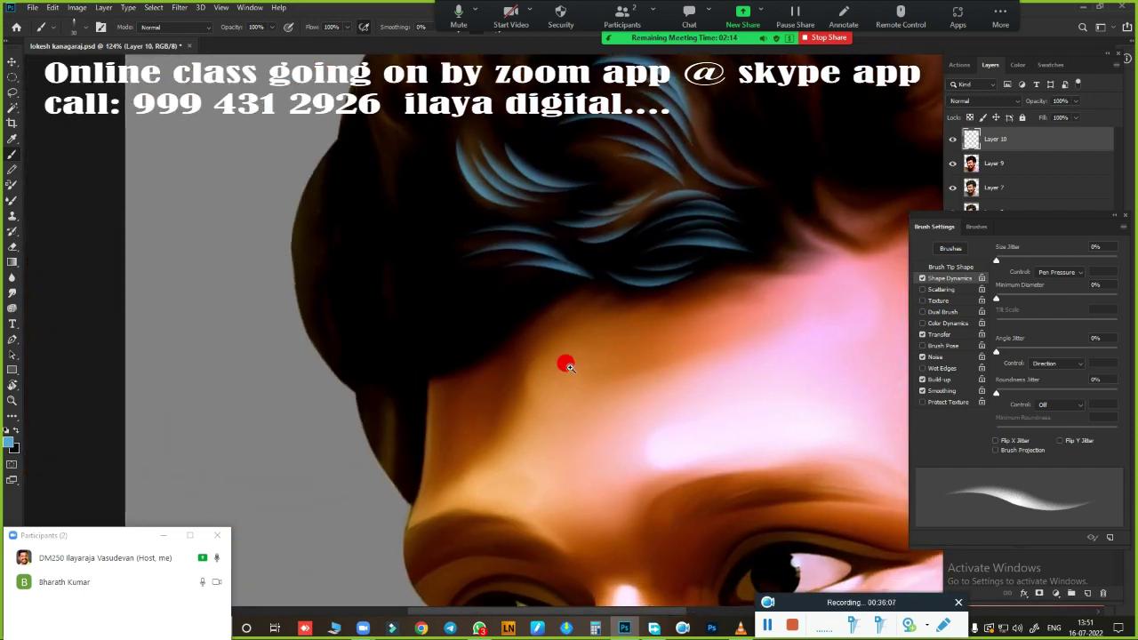
pyautogui.press('r')
pyautogui.moveTo(563, 364); pyautogui.dragTo(458, 495)
pyautogui.press('b')
pyautogui.moveTo(241, 435); pyautogui.dragTo(489, 502)
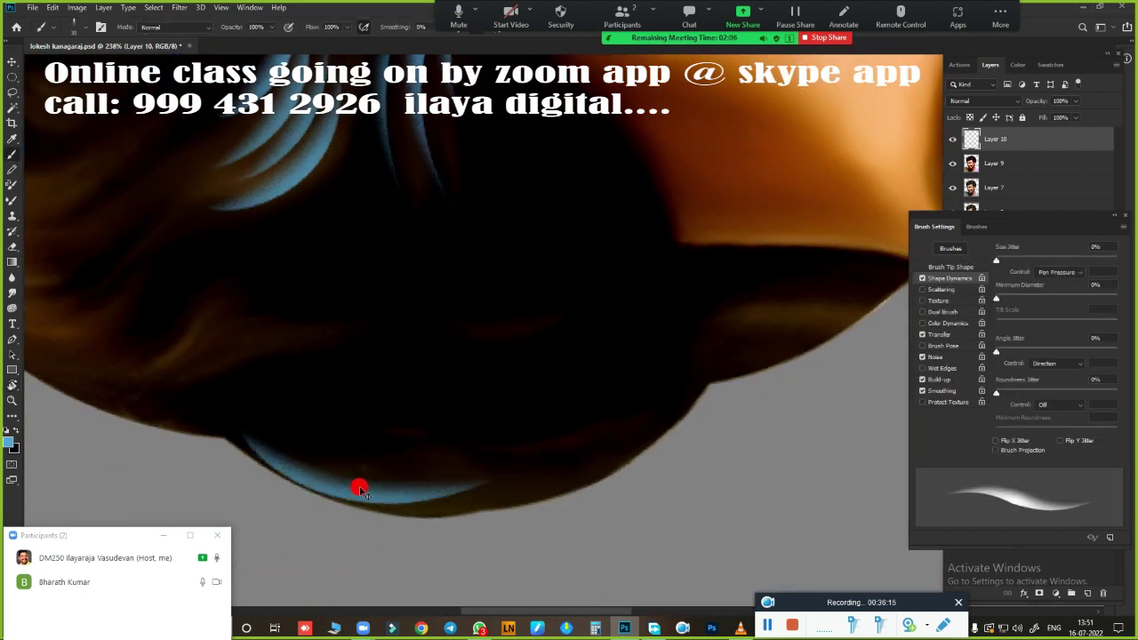
pyautogui.moveTo(686, 386)
pyautogui.mouseDown()
pyautogui.moveTo(487, 497)
pyautogui.moveTo(559, 483)
pyautogui.mouseUp()
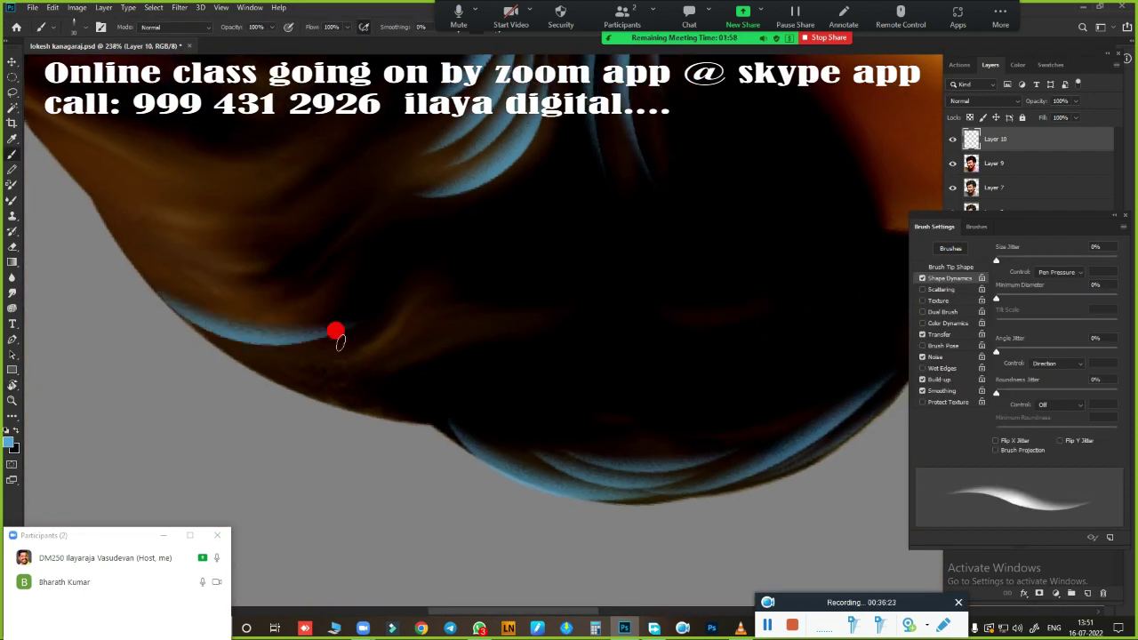
pyautogui.moveTo(337, 330)
pyautogui.mouseDown()
pyautogui.moveTo(241, 351)
pyautogui.moveTo(564, 388)
pyautogui.moveTo(531, 318)
pyautogui.moveTo(648, 359)
pyautogui.mouseUp()
pyautogui.moveTo(485, 367)
pyautogui.mouseDown()
pyautogui.moveTo(642, 365)
pyautogui.moveTo(407, 314)
pyautogui.mouseUp()
# - Add more blue strands along the upper hair edge and near the hairline
pyautogui.scroll(2, 597, 432)
pyautogui.scroll(1, 603, 444)
pyautogui.scroll(1, 601, 400)
pyautogui.moveTo(631, 267); pyautogui.dragTo(420, 311)
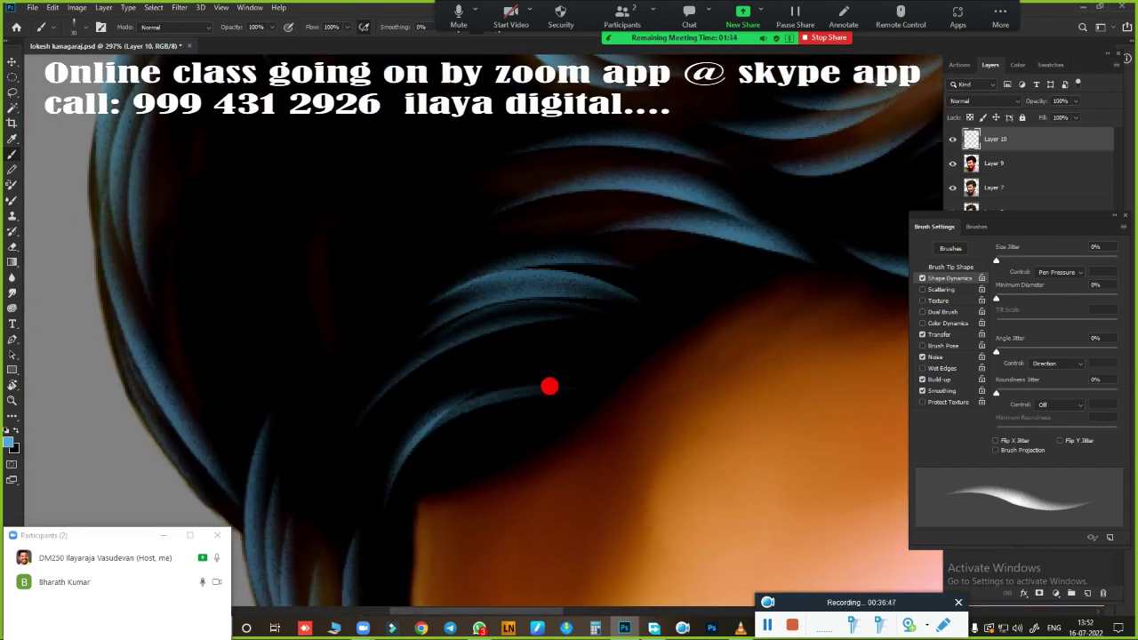
pyautogui.moveTo(548, 386); pyautogui.dragTo(377, 498)
pyautogui.moveTo(468, 429)
pyautogui.mouseDown()
pyautogui.moveTo(433, 481)
pyautogui.moveTo(424, 258)
pyautogui.moveTo(519, 169)
pyautogui.moveTo(303, 447)
pyautogui.moveTo(344, 517)
pyautogui.mouseUp()
pyautogui.scroll(-5, 279, 223)
pyautogui.scroll(3, 546, 388)
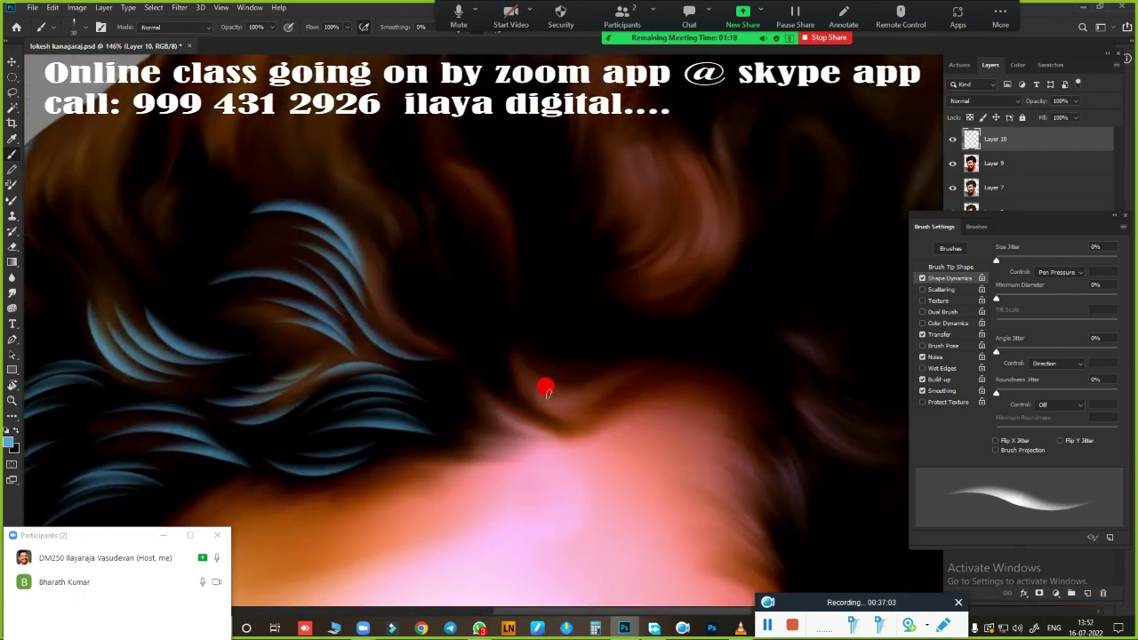
pyautogui.moveTo(523, 349)
pyautogui.mouseDown()
pyautogui.moveTo(440, 279)
pyautogui.moveTo(635, 424)
pyautogui.moveTo(592, 358)
pyautogui.mouseUp()
# - Rotate the view to about -73° for another blue strand, then to about 83°
pyautogui.press('r')
pyautogui.moveTo(493, 338); pyautogui.dragTo(630, 459)
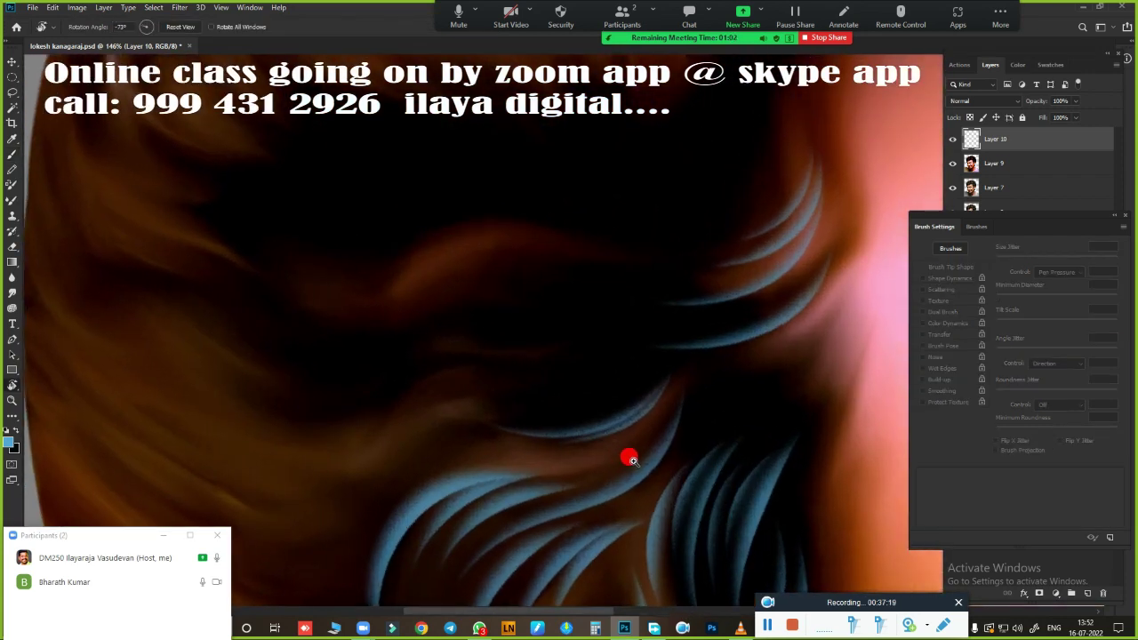
pyautogui.press('b')
pyautogui.moveTo(376, 330); pyautogui.dragTo(592, 264)
pyautogui.scroll(2, 498, 293)
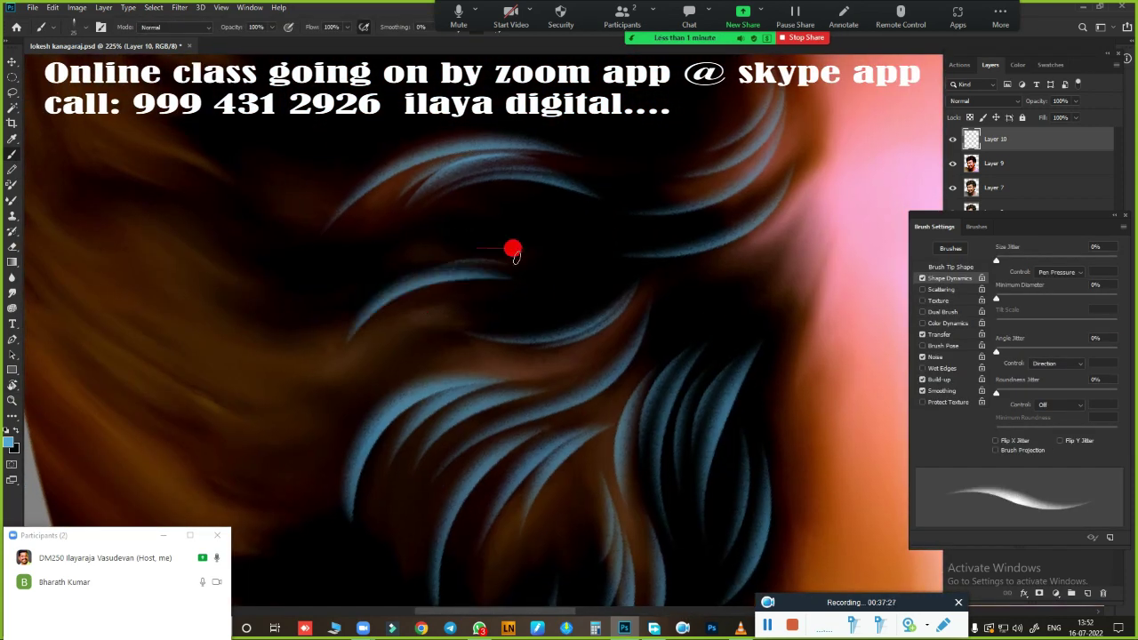
pyautogui.press('r')
pyautogui.moveTo(513, 251)
pyautogui.mouseDown()
pyautogui.moveTo(258, 388)
pyautogui.moveTo(322, 303)
pyautogui.mouseUp()
pyautogui.press('b')
# - Pan and rotate the view to follow the hair's outer right edge
pyautogui.moveTo(498, 436)
pyautogui.mouseDown()
pyautogui.moveTo(255, 433)
pyautogui.moveTo(420, 391)
pyautogui.mouseUp()
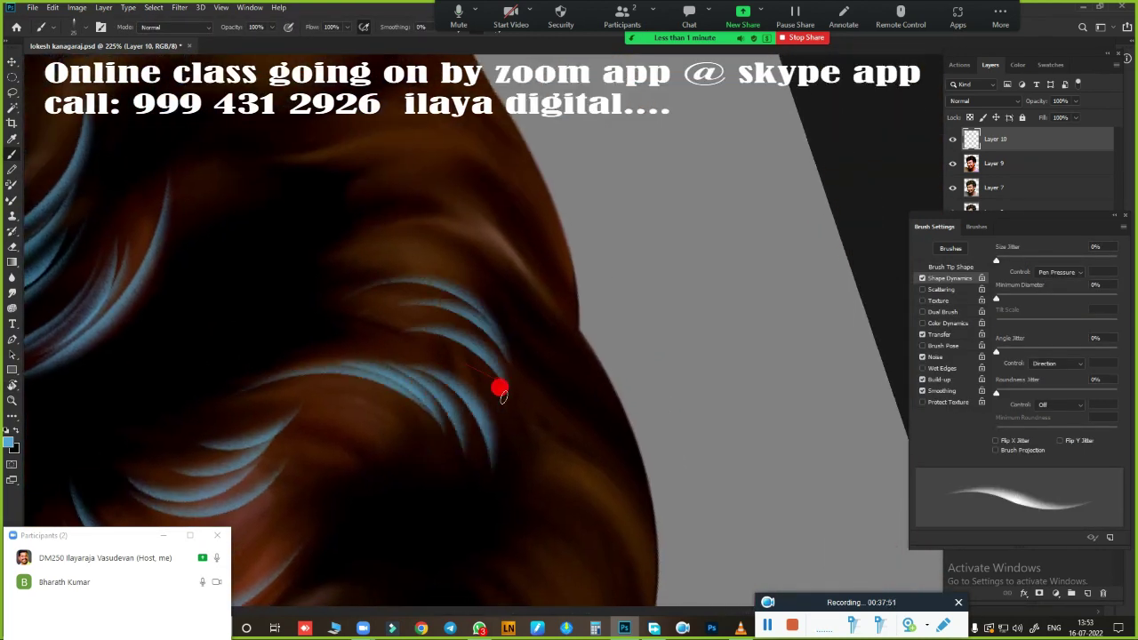
pyautogui.moveTo(500, 392)
pyautogui.mouseDown()
pyautogui.moveTo(542, 364)
pyautogui.moveTo(495, 355)
pyautogui.moveTo(577, 475)
pyautogui.moveTo(429, 329)
pyautogui.moveTo(482, 414)
pyautogui.moveTo(462, 471)
pyautogui.moveTo(606, 352)
pyautogui.mouseUp()
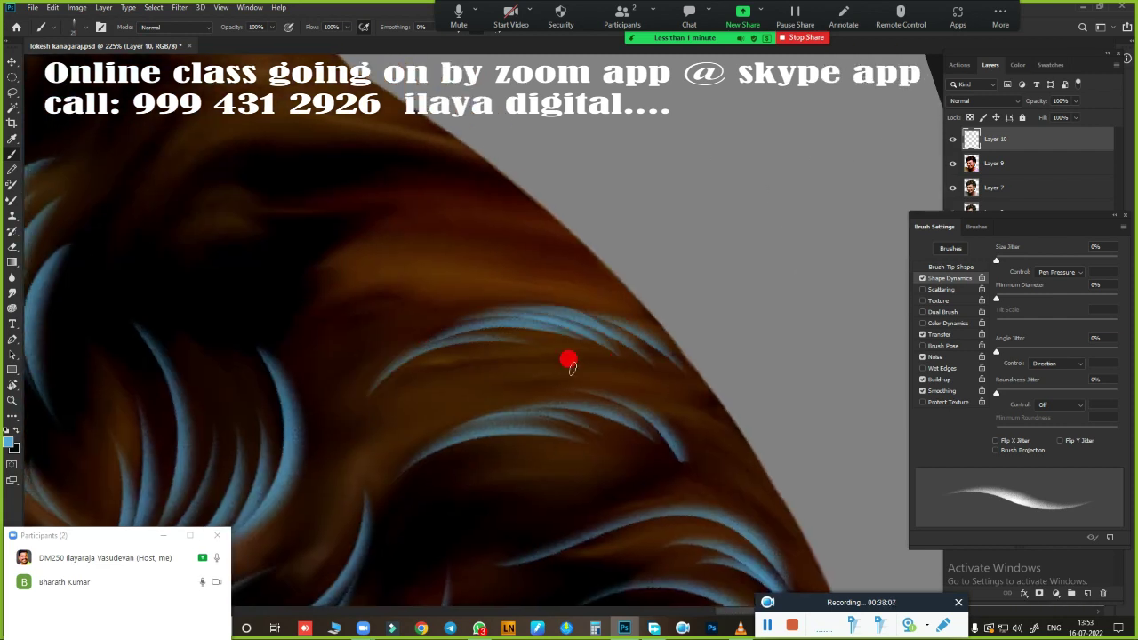
pyautogui.moveTo(388, 311); pyautogui.dragTo(609, 278)
pyautogui.moveTo(686, 264); pyautogui.dragTo(463, 245)
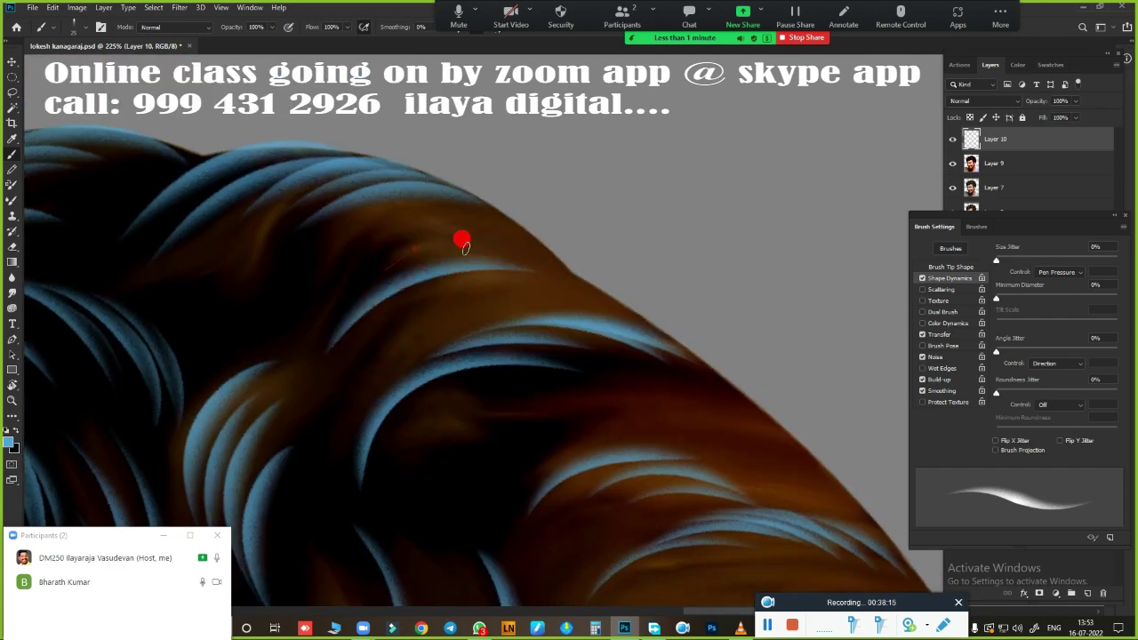
pyautogui.scroll(-3, 620, 320)
pyautogui.click(768, 606)
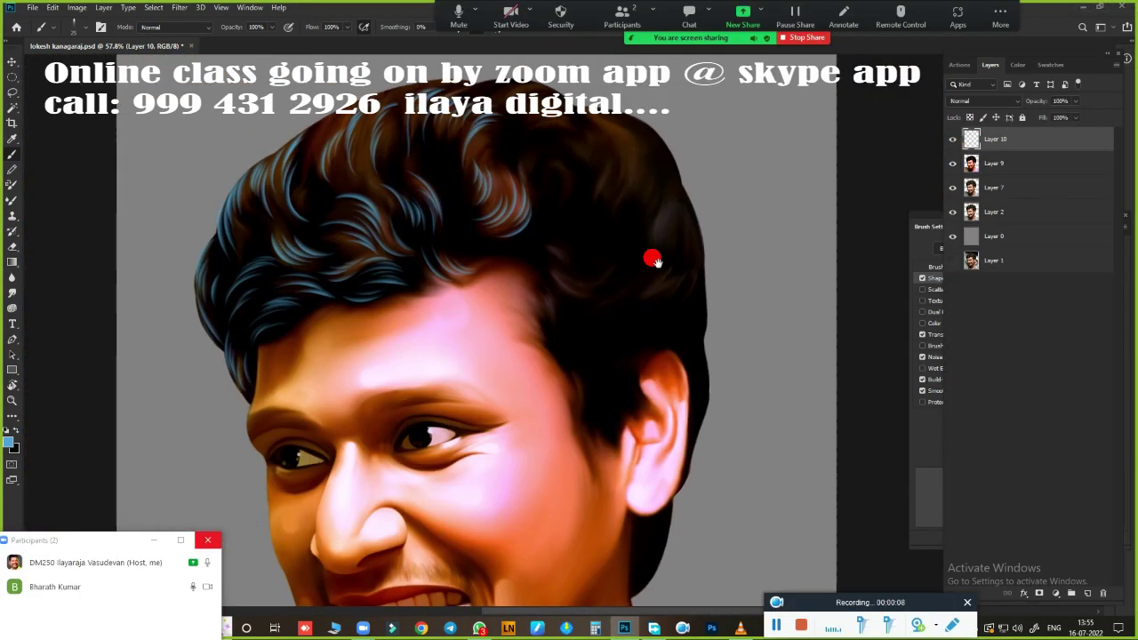
# - Rotate and shift the view onto other areas of the hair strands
pyautogui.scroll(5, 652, 259)
pyautogui.moveTo(564, 325); pyautogui.dragTo(368, 338)
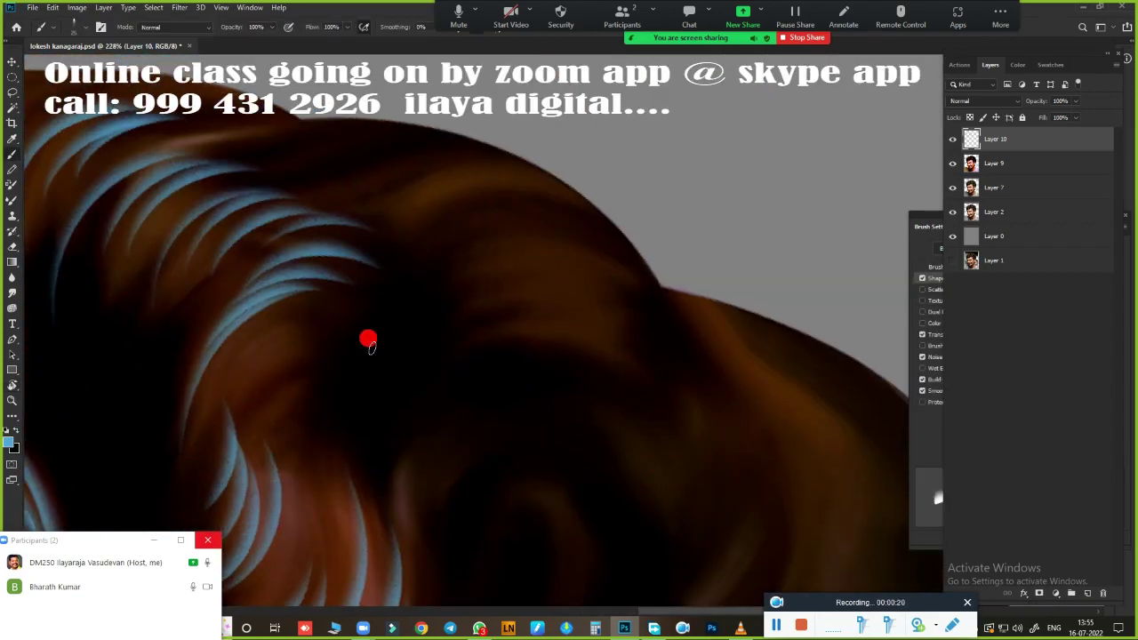
pyautogui.moveTo(581, 401); pyautogui.dragTo(592, 310)
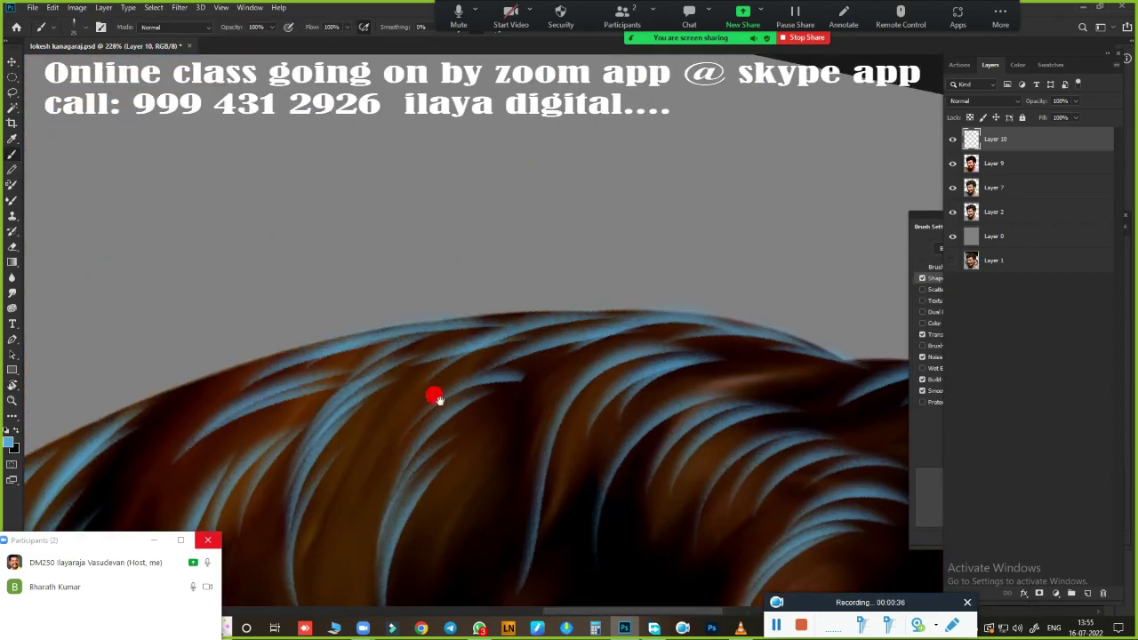
pyautogui.moveTo(434, 394); pyautogui.dragTo(496, 175)
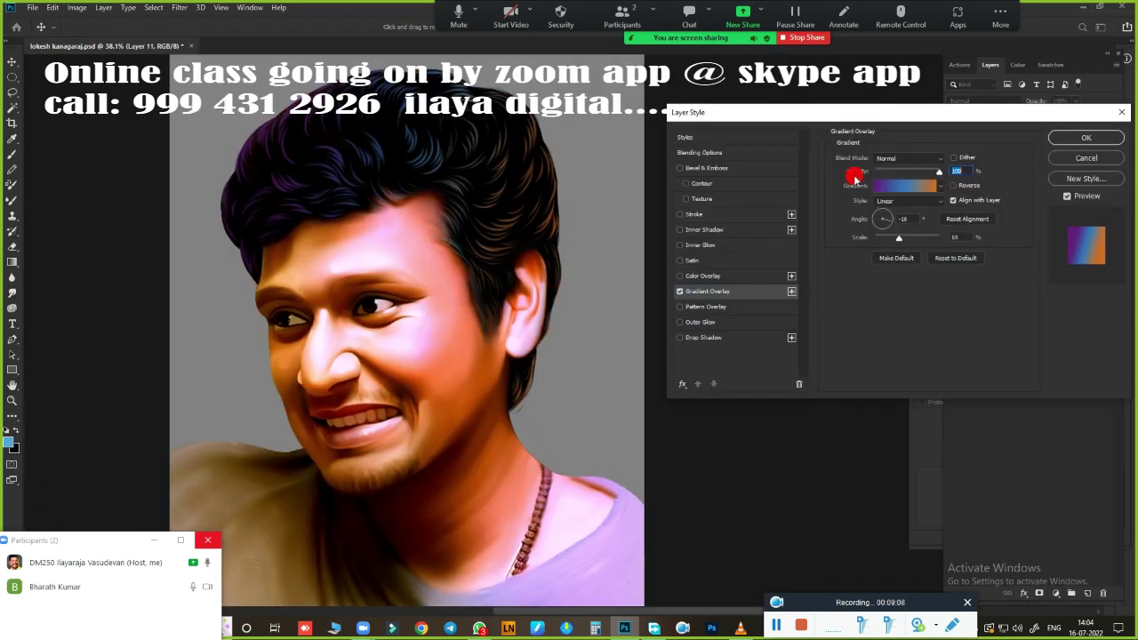
# - Add a Gradient Overlay effect to the hair layer and change its angle
pyautogui.click(1024, 593)
pyautogui.click(1037, 545)
pyautogui.click(883, 219)
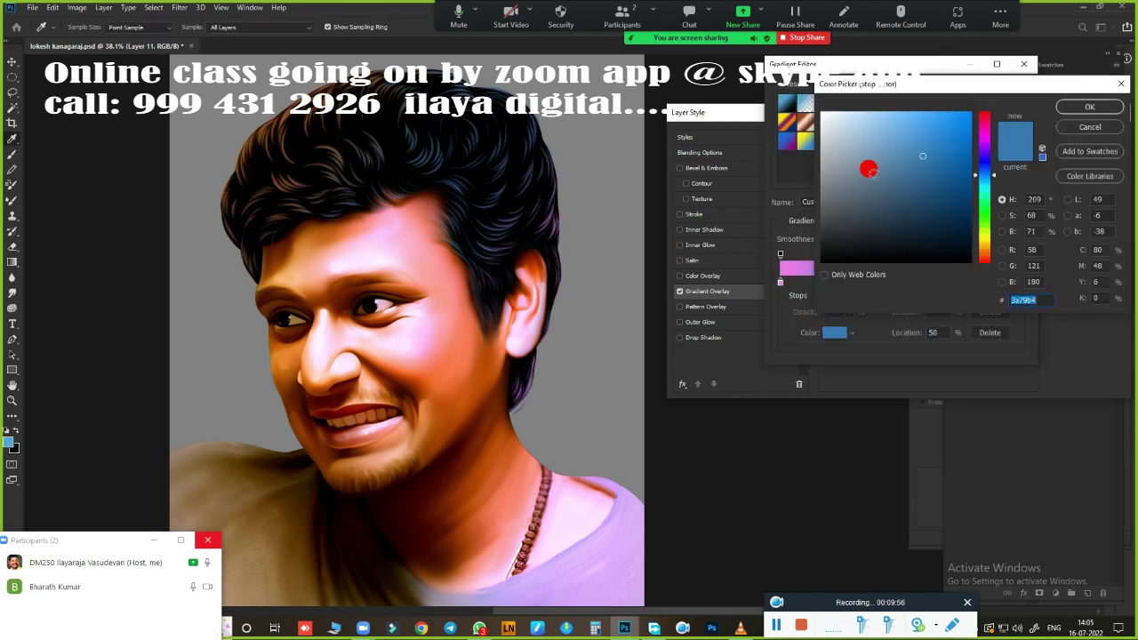
# - Set a gradient stop colour to teal and confirm the 12×15 inch, 350 ppi image size
pyautogui.click(928, 133)
pyautogui.moveTo(984, 175)
pyautogui.mouseDown()
pyautogui.moveTo(985, 235)
pyautogui.moveTo(985, 189)
pyautogui.mouseUp()
pyautogui.click(936, 172)
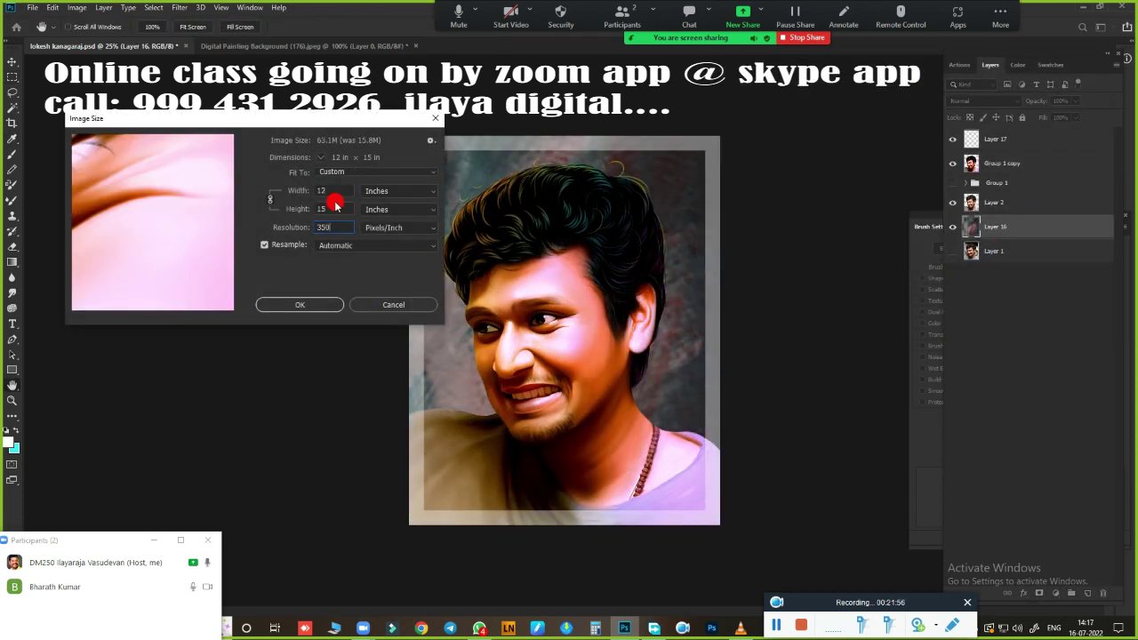
pyautogui.click(329, 306)
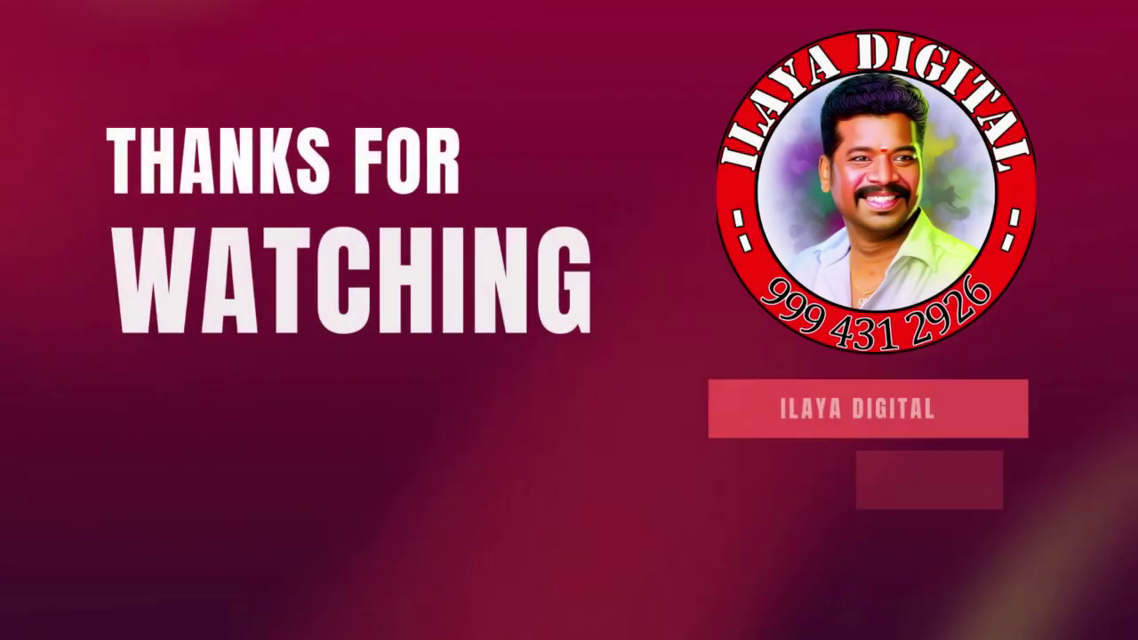